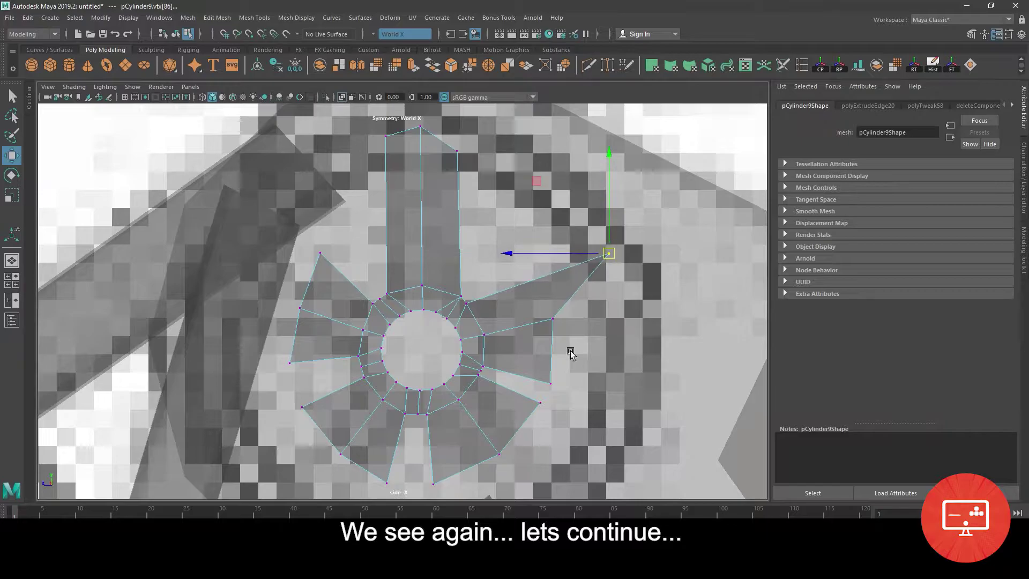
Pull the right and upper spoke-tip vertices of pCylinder9 out onto the reference rim
drag(633, 382, 638, 376)
click(553, 320)
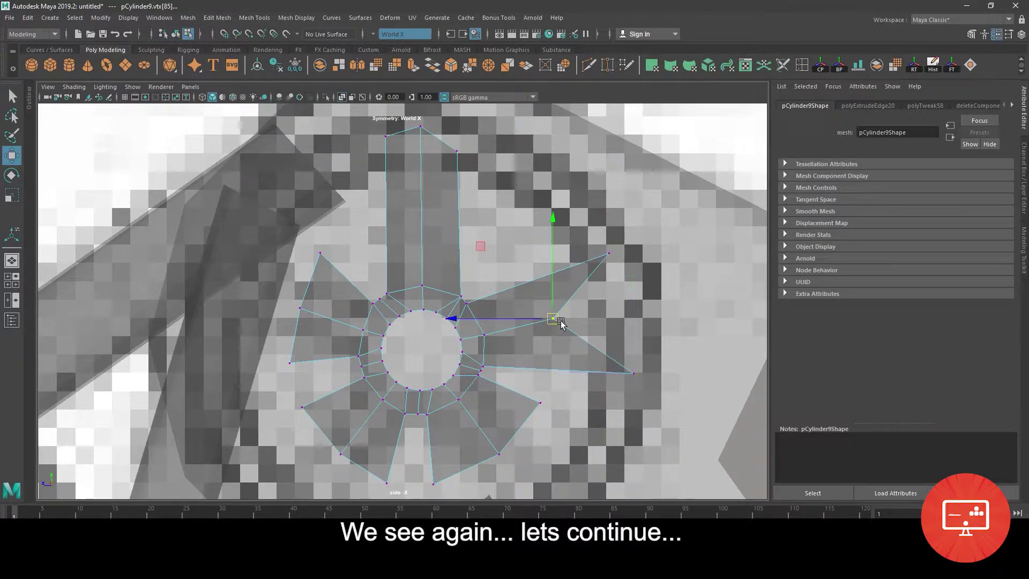
drag(555, 320, 632, 315)
click(609, 253)
drag(609, 253, 609, 269)
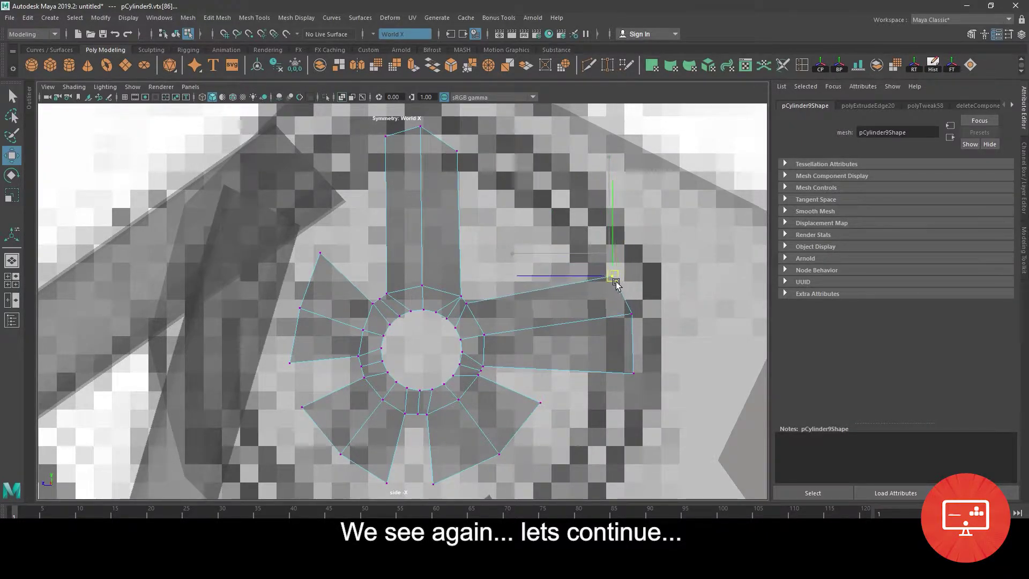
Move the lower and lower-left spoke vertices down and left to follow the reference rim
scroll(611, 289, down, 5)
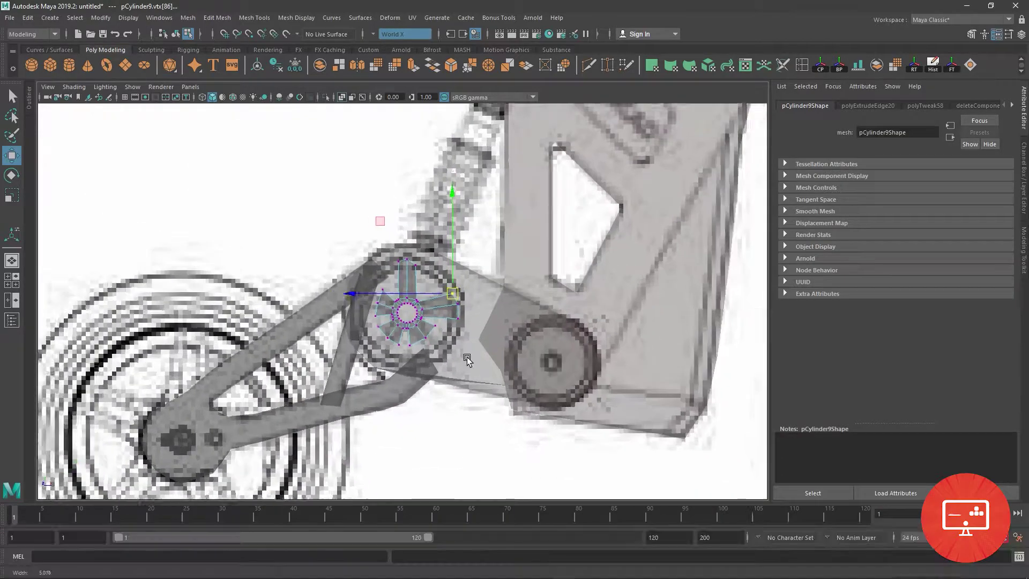
click(447, 337)
mouse_move(447, 338)
mouse_down()
mouse_move(426, 364)
mouse_move(435, 351)
mouse_move(384, 369)
mouse_up()
click(428, 342)
click(447, 352)
click(397, 348)
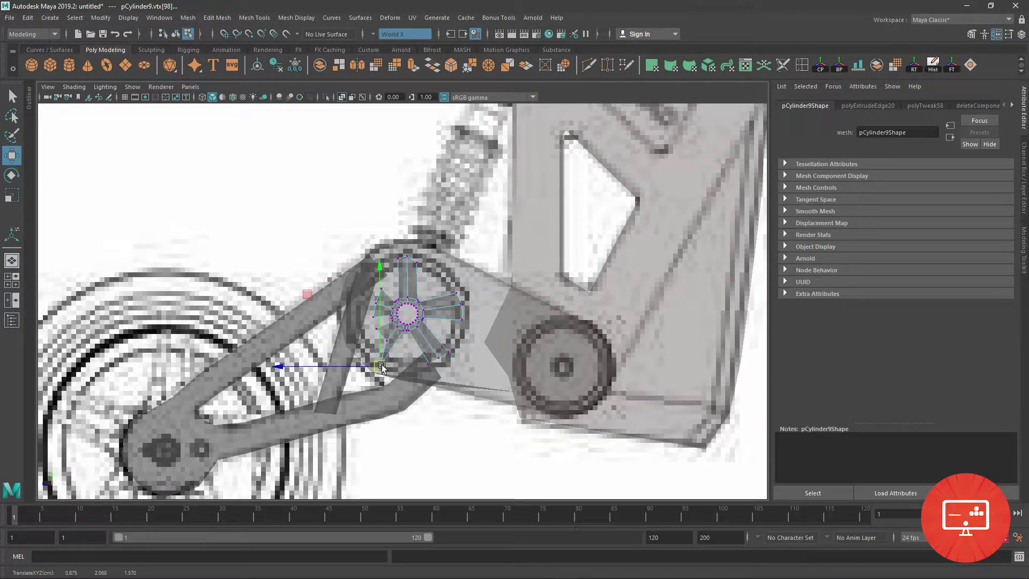
click(377, 329)
mouse_move(377, 329)
mouse_down()
mouse_move(367, 351)
mouse_move(353, 285)
mouse_up()
click(375, 318)
click(382, 290)
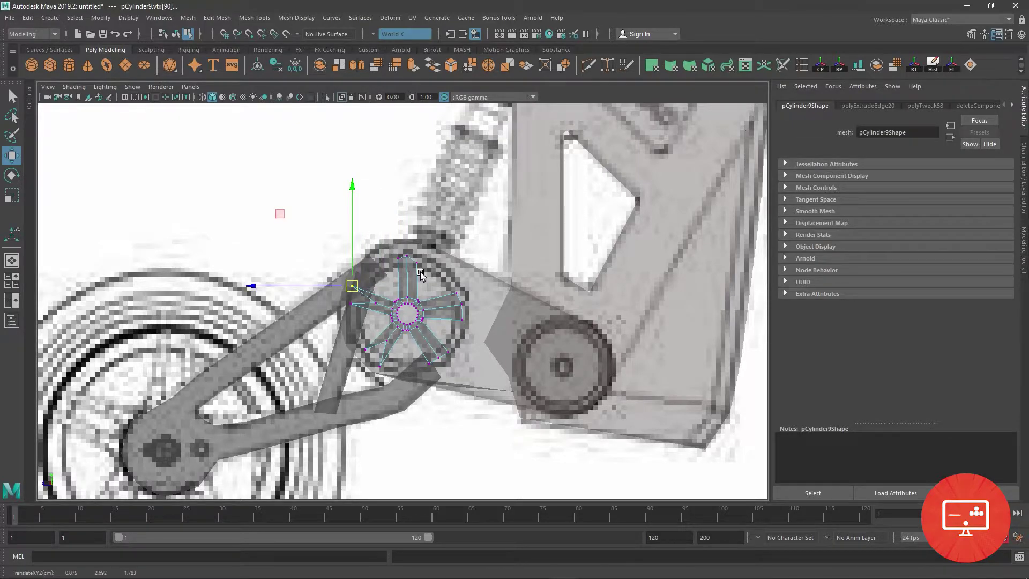
Adjust the right spoke-tip vertices and nudge a hub vertex down-right
scroll(421, 274, up, 2)
click(477, 320)
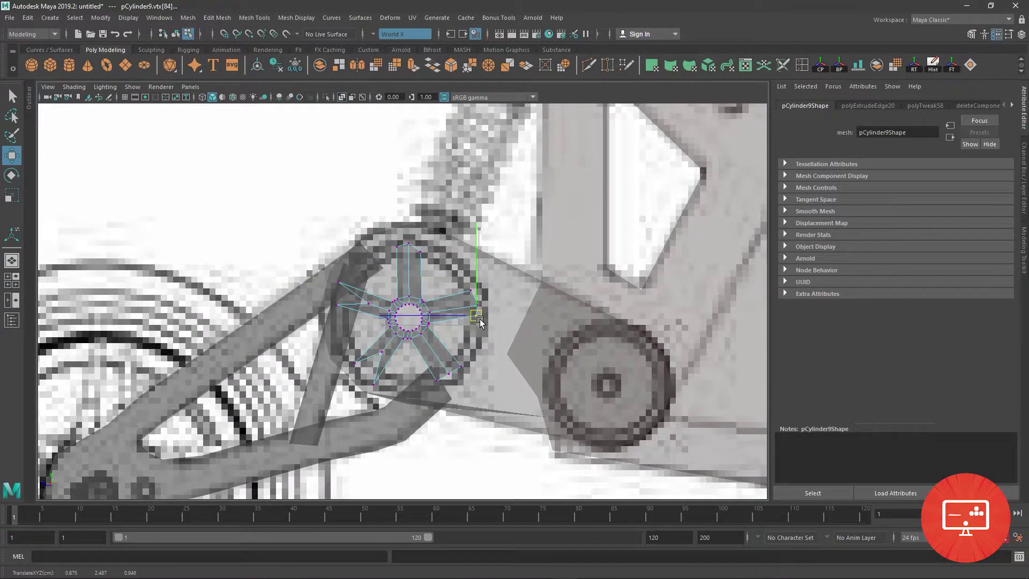
click(479, 303)
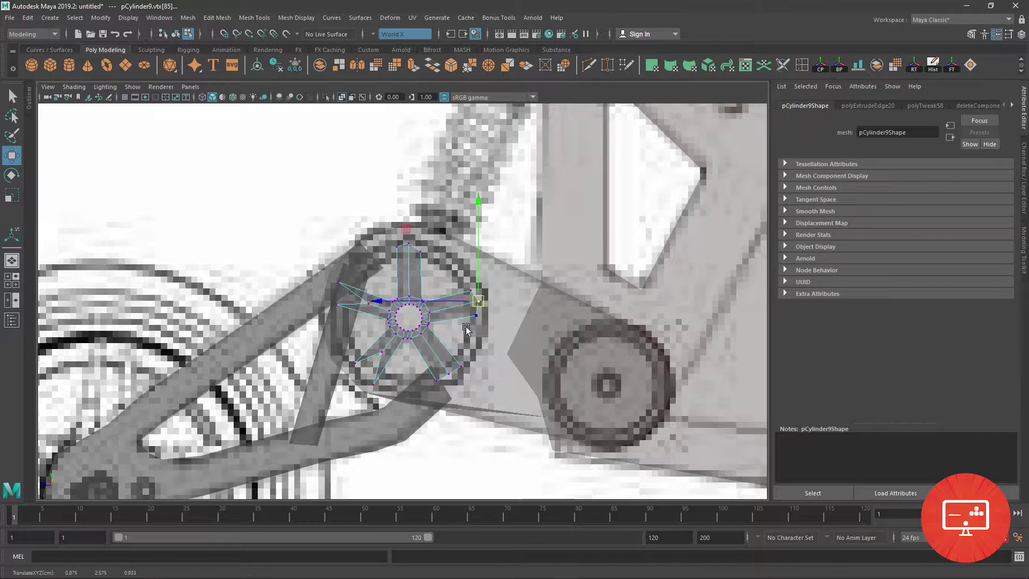
scroll(466, 329, up, 2)
scroll(470, 343, up, 2)
click(462, 345)
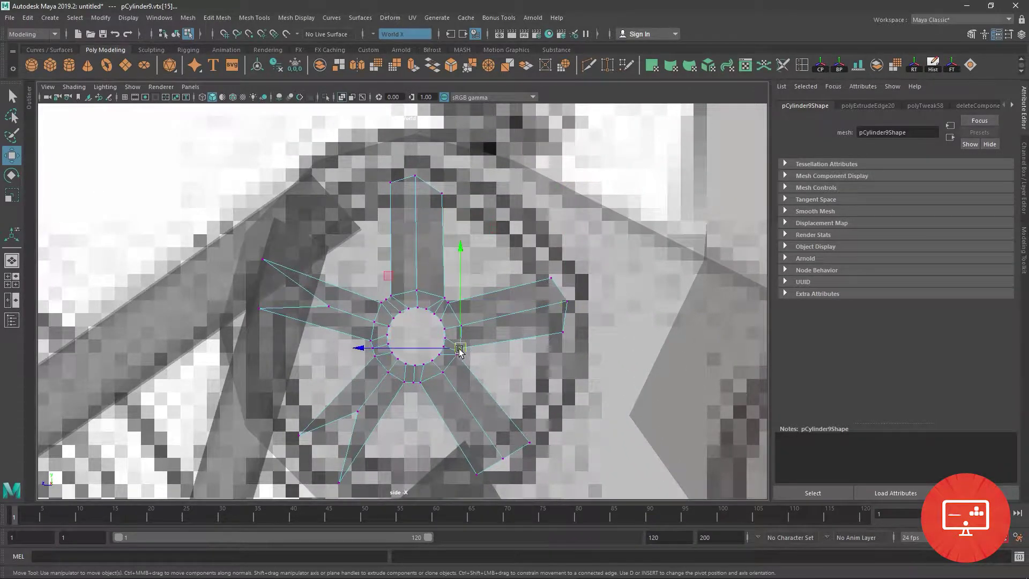
click(449, 303)
drag(449, 302, 454, 306)
Pull the right spoke tips and the left spoke vertex up-left onto the reference rim line
click(536, 276)
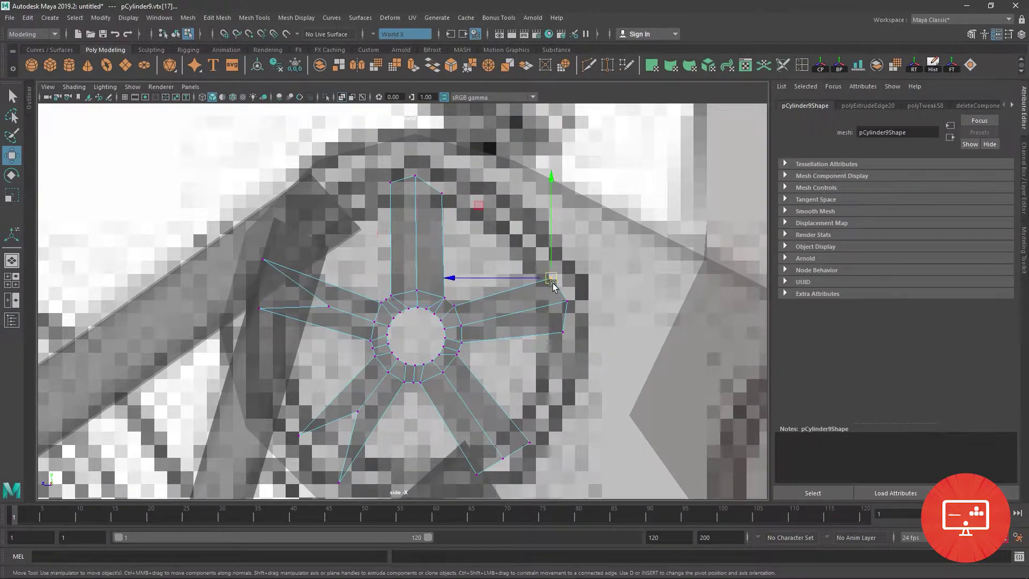
drag(547, 277, 554, 284)
click(566, 303)
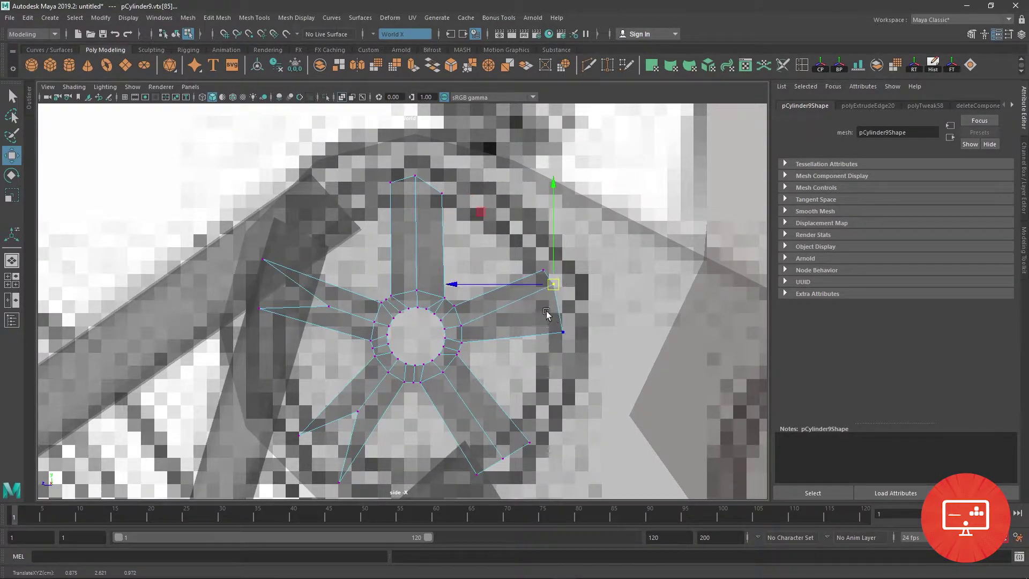
click(562, 332)
drag(563, 332, 557, 315)
click(329, 306)
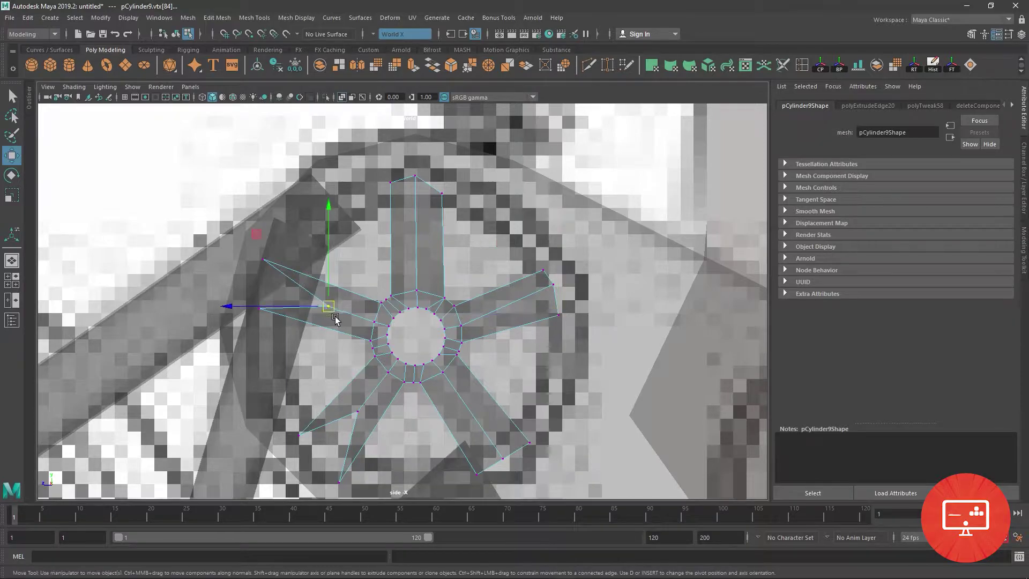
drag(329, 306, 268, 287)
alt+middle_drag(416, 342, 407, 266)
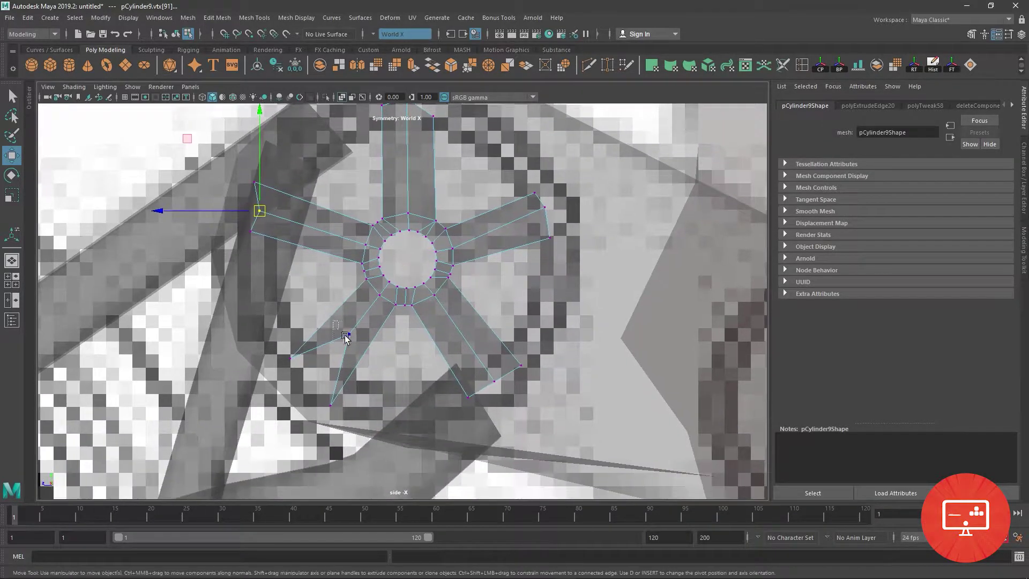
click(304, 383)
Maximize the perspective view and orbit around the five-spoke rim
key(space)
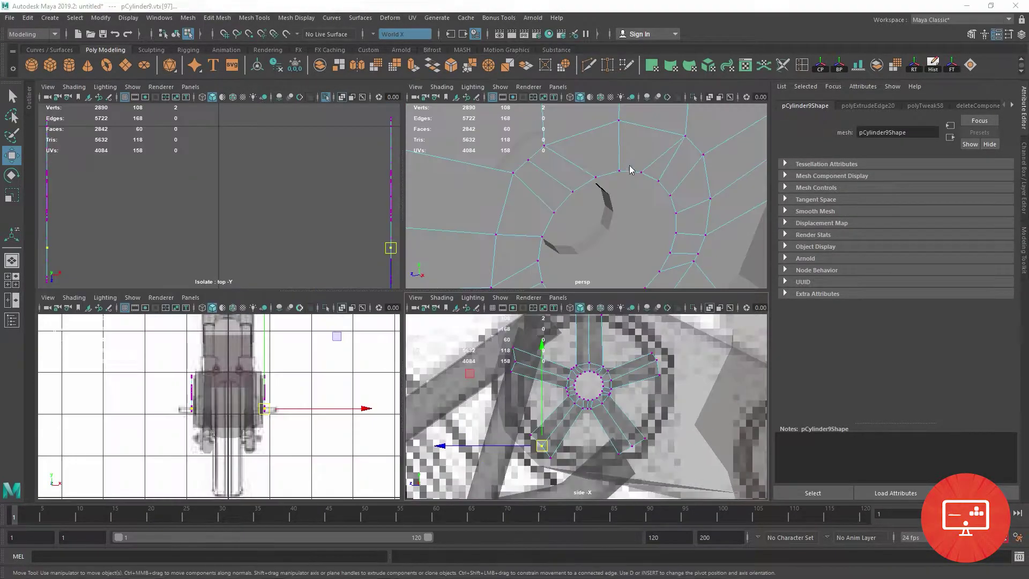
key(space)
scroll(522, 246, down, 4)
scroll(499, 266, down, 3)
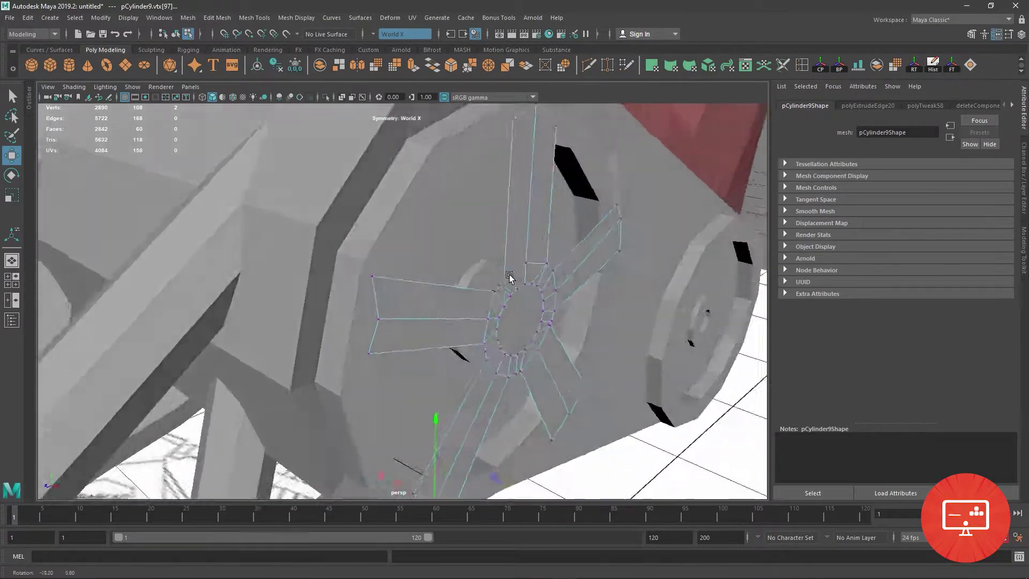
scroll(510, 277, up, 4)
alt+drag(491, 300, 411, 322)
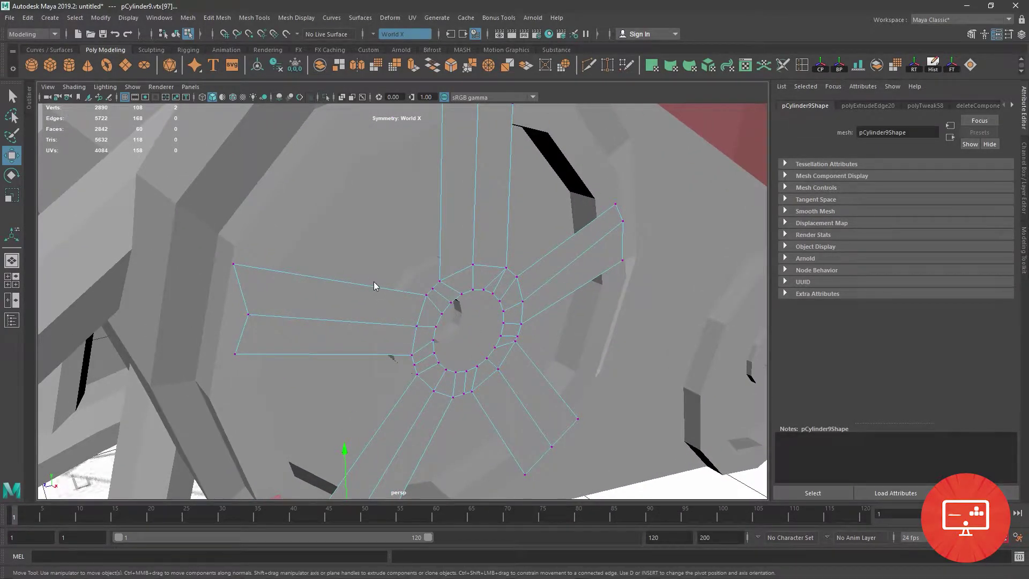
Pick several spoke edges, then return to object mode and select pCylinder9
right_drag(375, 271, 374, 240)
click(440, 193)
shift+click(511, 217)
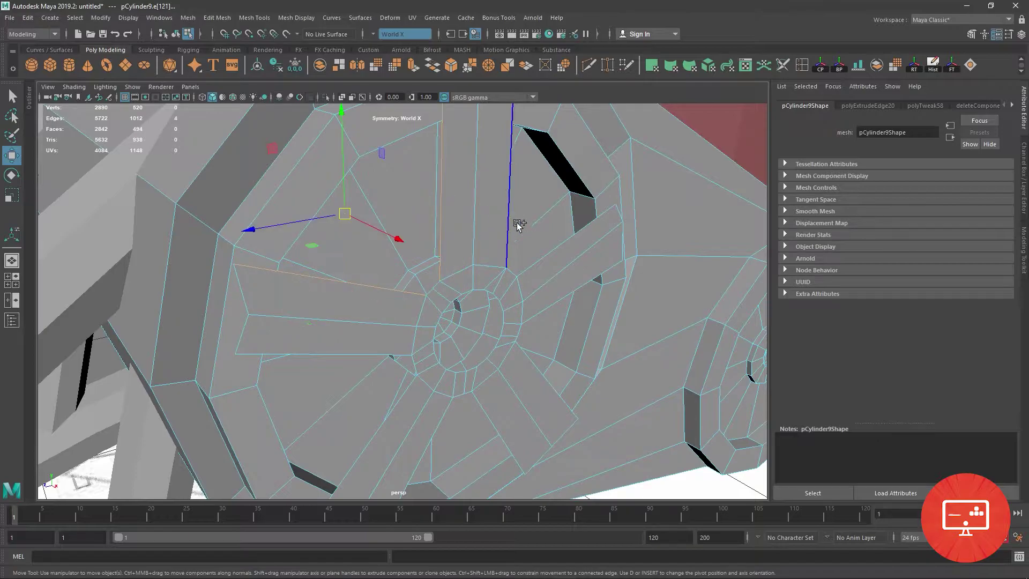
shift+click(543, 242)
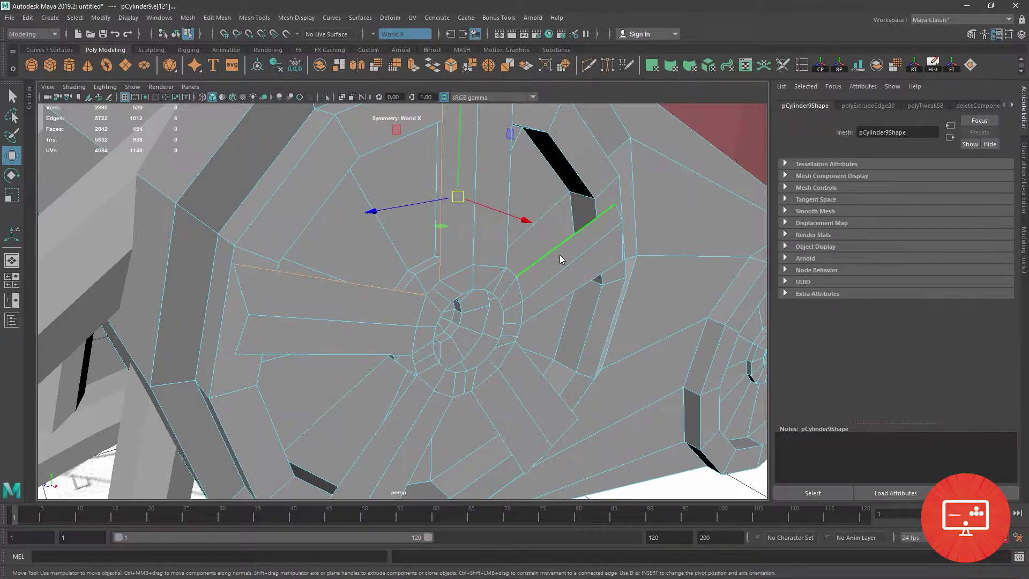
right_drag(562, 257, 670, 222)
click(536, 270)
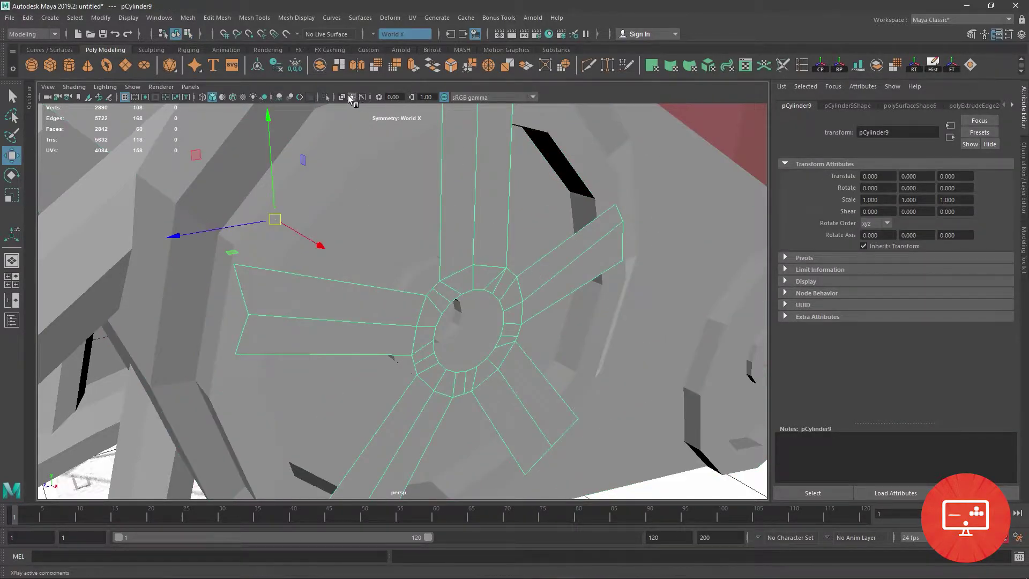
Isolate pCylinder9 and select edges across the top, left and lower spokes
click(328, 98)
right_drag(478, 204, 478, 161)
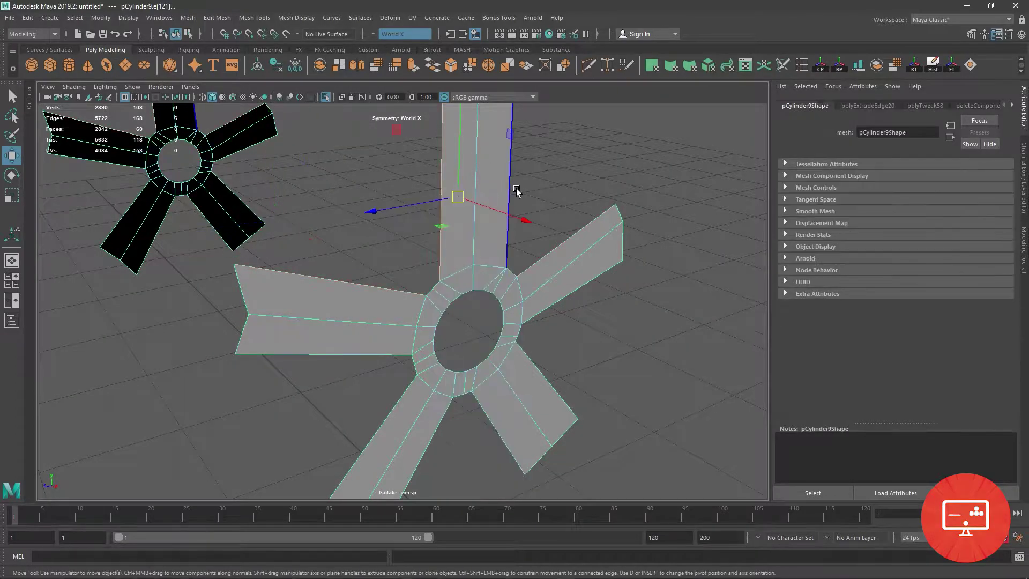
click(556, 244)
shift+click(395, 292)
shift+click(375, 354)
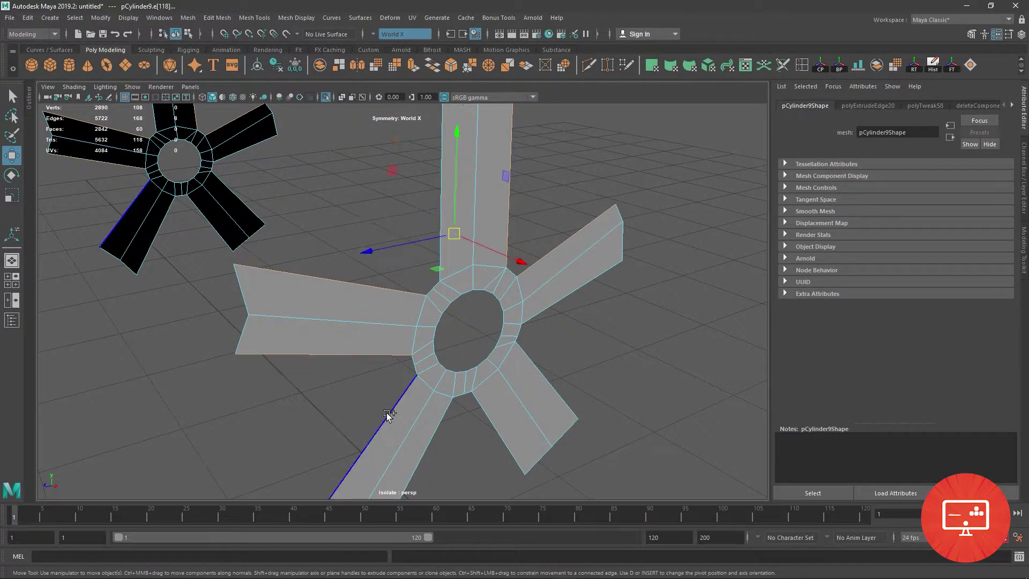
shift+click(431, 434)
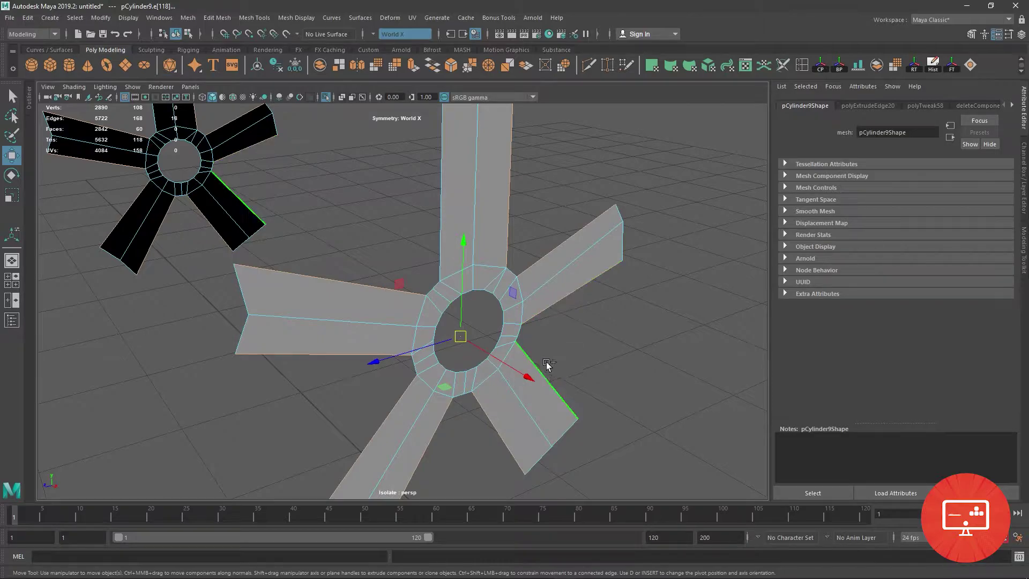
shift+click(546, 379)
shift+click(435, 222)
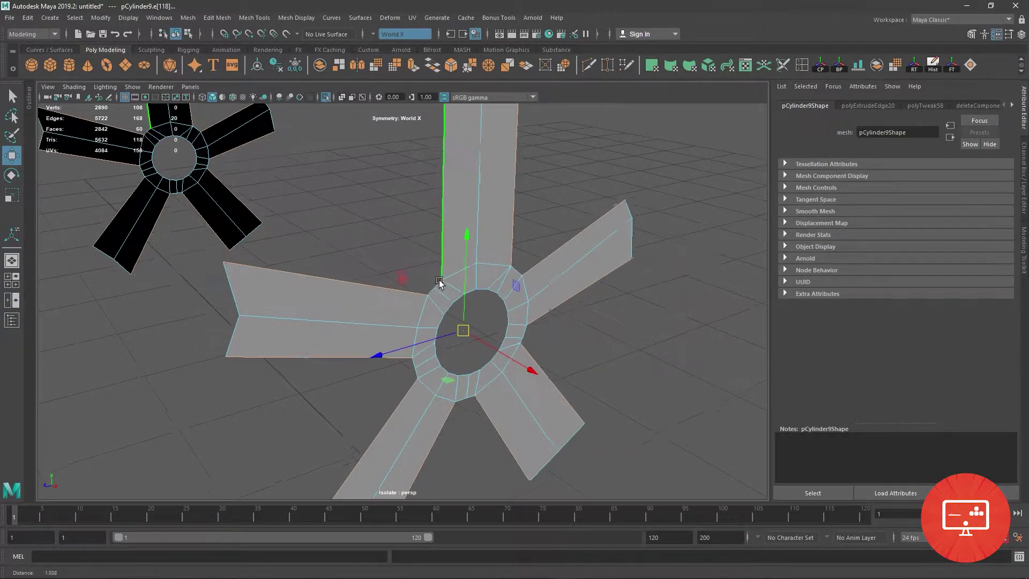
scroll(441, 287, up, 5)
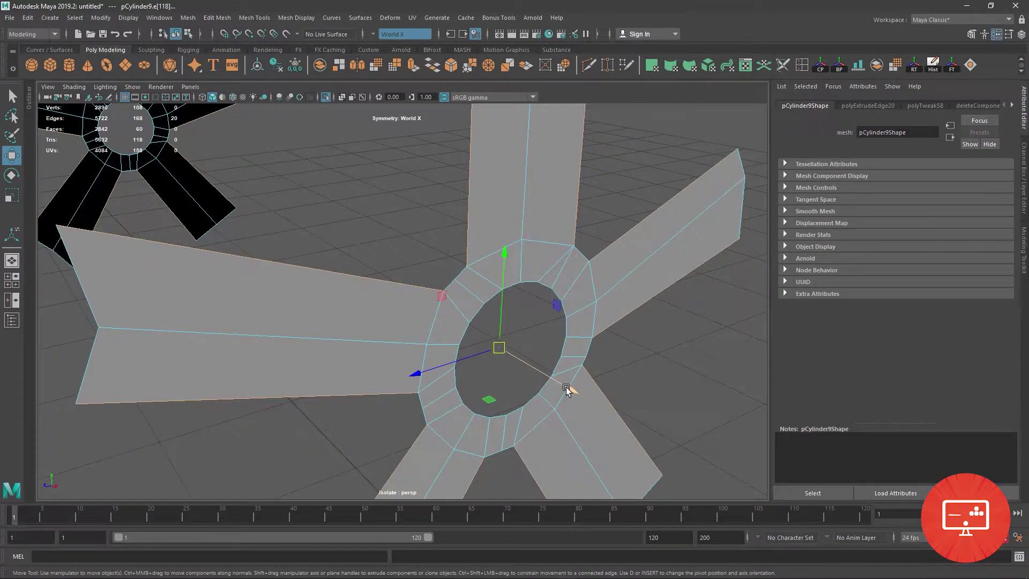
alt+drag(566, 389, 457, 328)
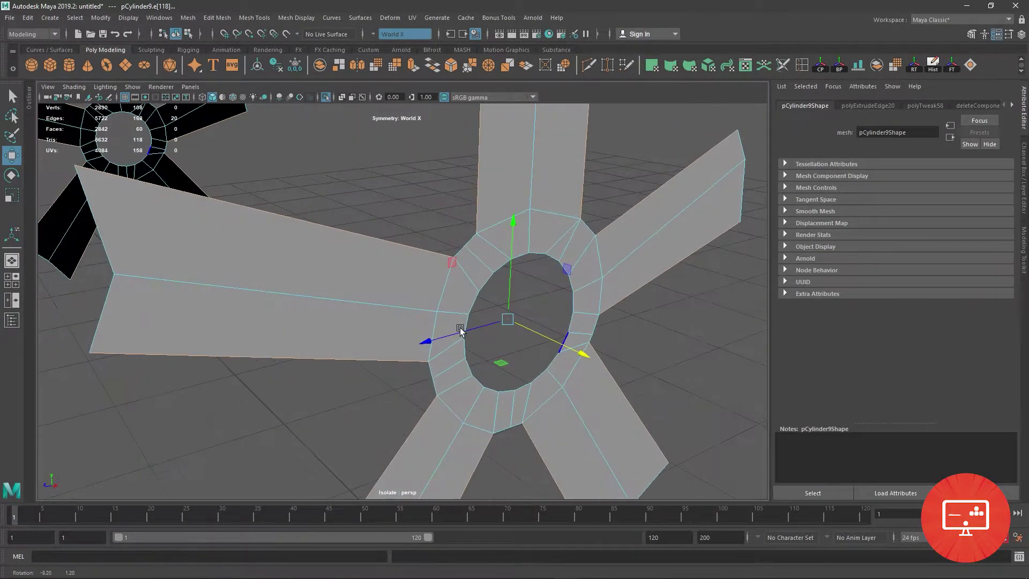
Extrude the spoke outline edge loop and push it back to thicken the spokes
shift+double_click(387, 352)
shift+drag(582, 345, 567, 338)
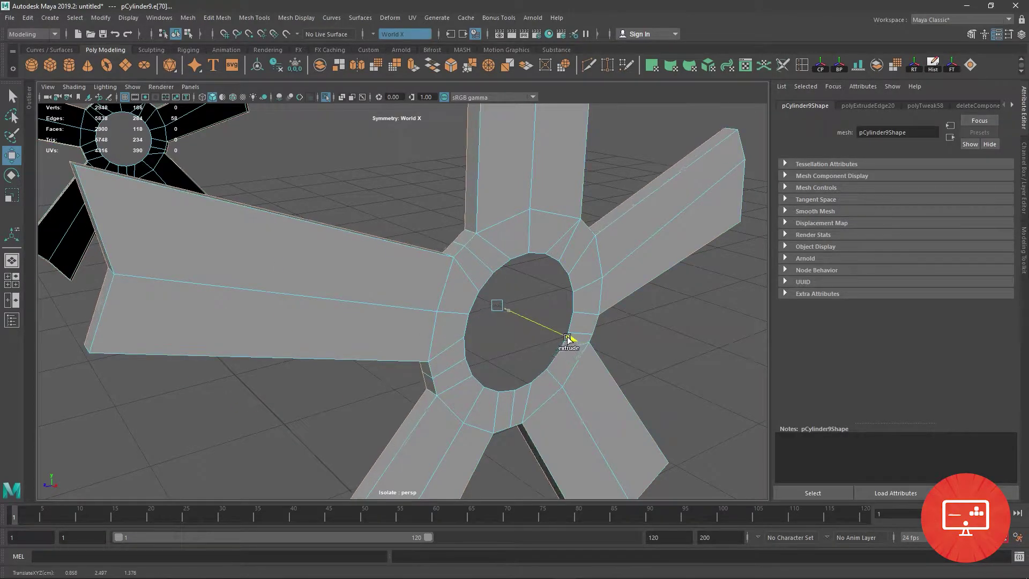
click(479, 197)
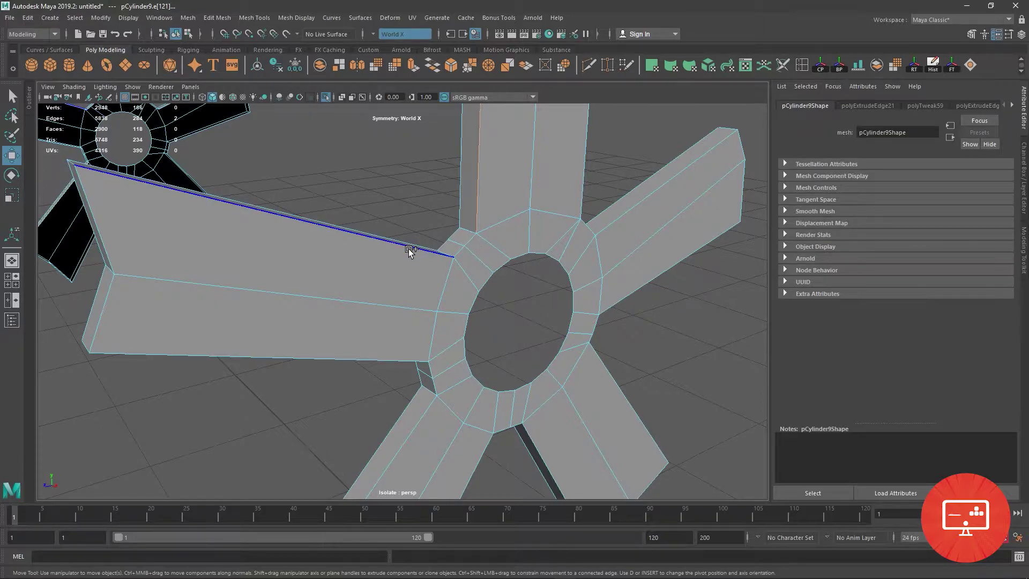
scroll(484, 283, down, 3)
scroll(484, 282, down, 3)
scroll(486, 279, down, 2)
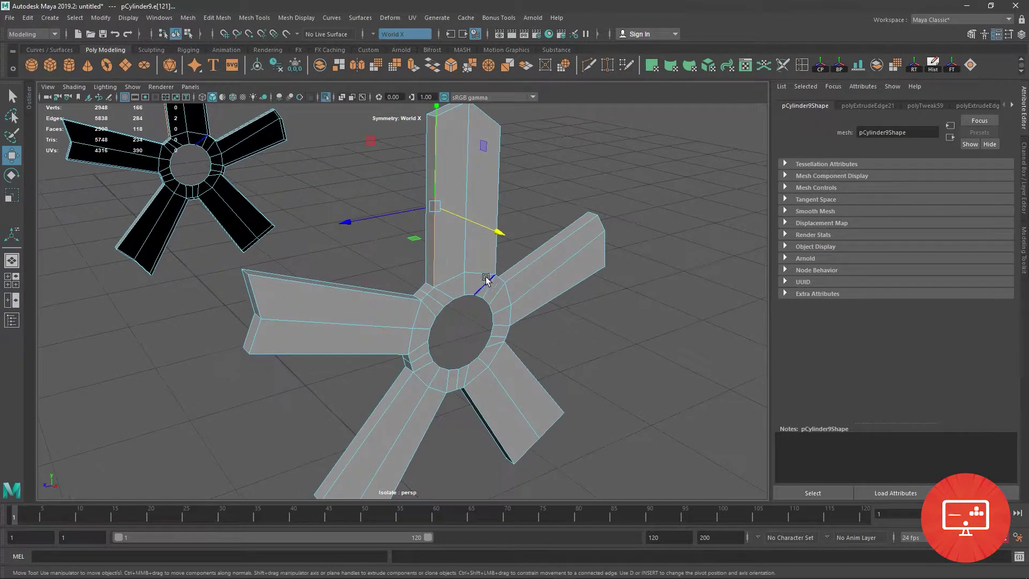
double_click(427, 245)
drag(515, 362, 486, 345)
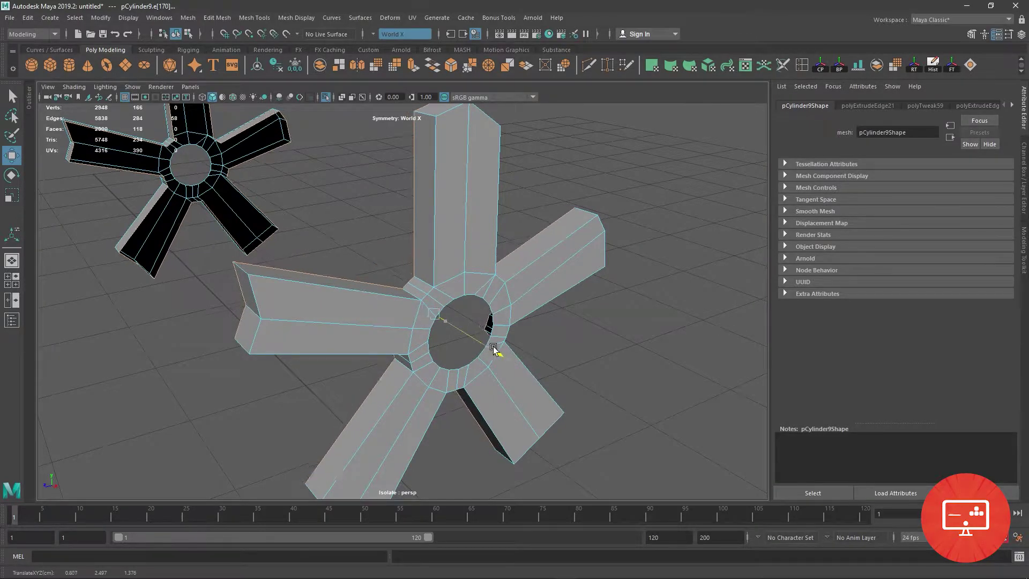
mouse_move(489, 348)
alt+mouse_down()
mouse_move(394, 304)
mouse_move(453, 182)
alt+mouse_up()
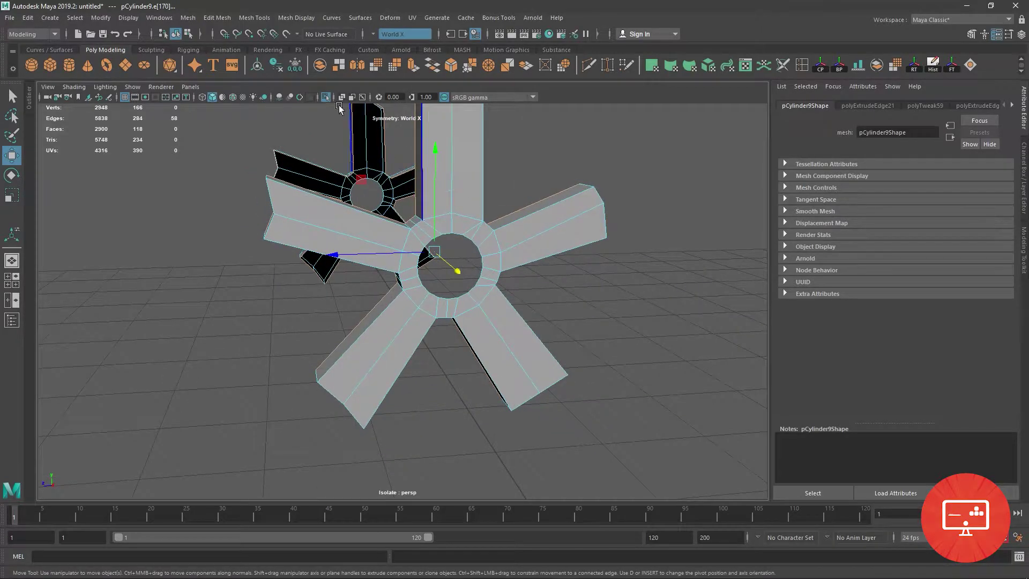
Restore the full scene and move all rim faces into the wheel
key(ctrl+1)
alt+drag(529, 192, 527, 265)
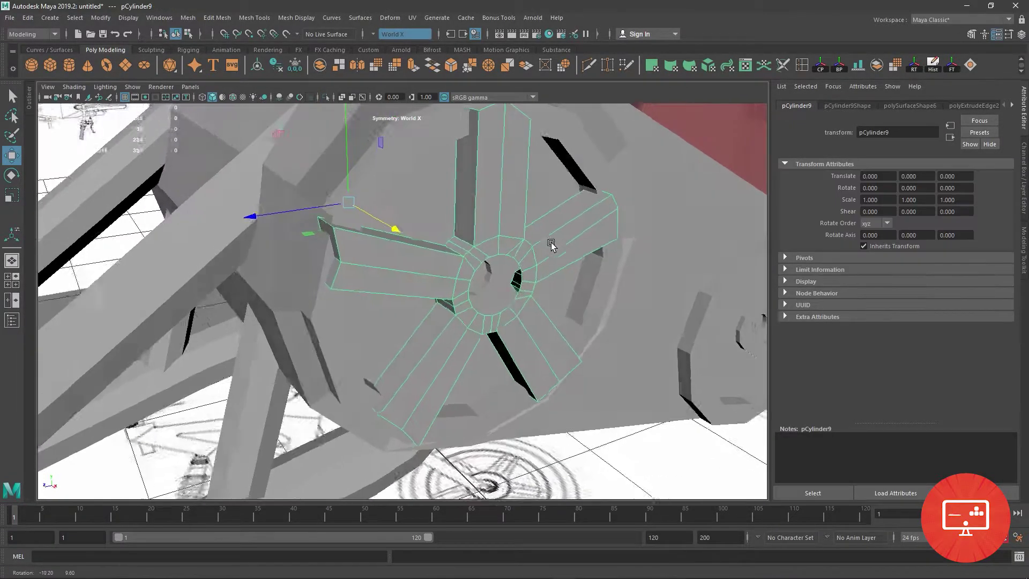
right_drag(526, 266, 525, 283)
key(ctrl+shift+a)
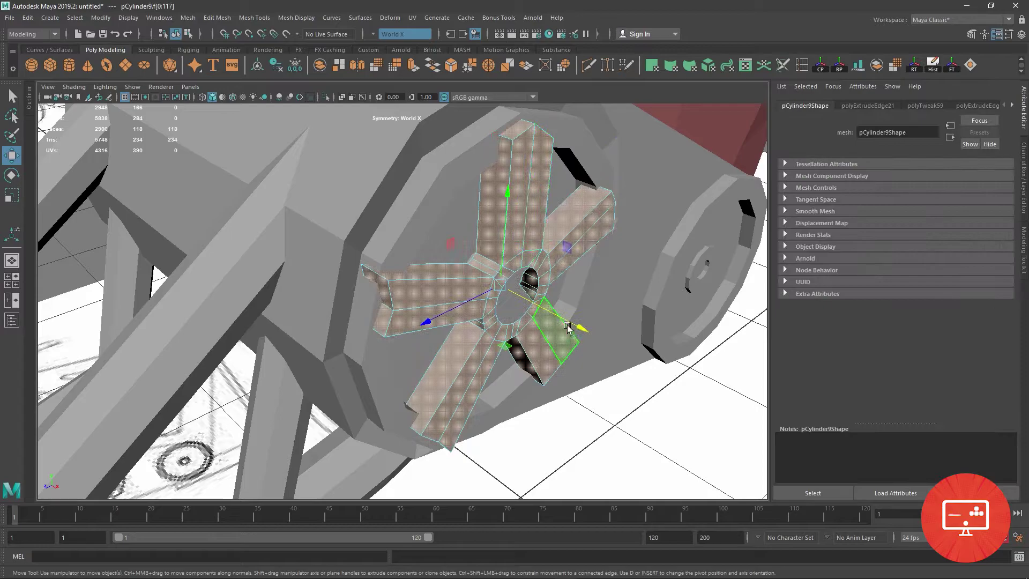
drag(557, 321, 551, 314)
In the maximized side view, move spoke-tip vertices onto the reference spokes
right_drag(361, 271, 356, 264)
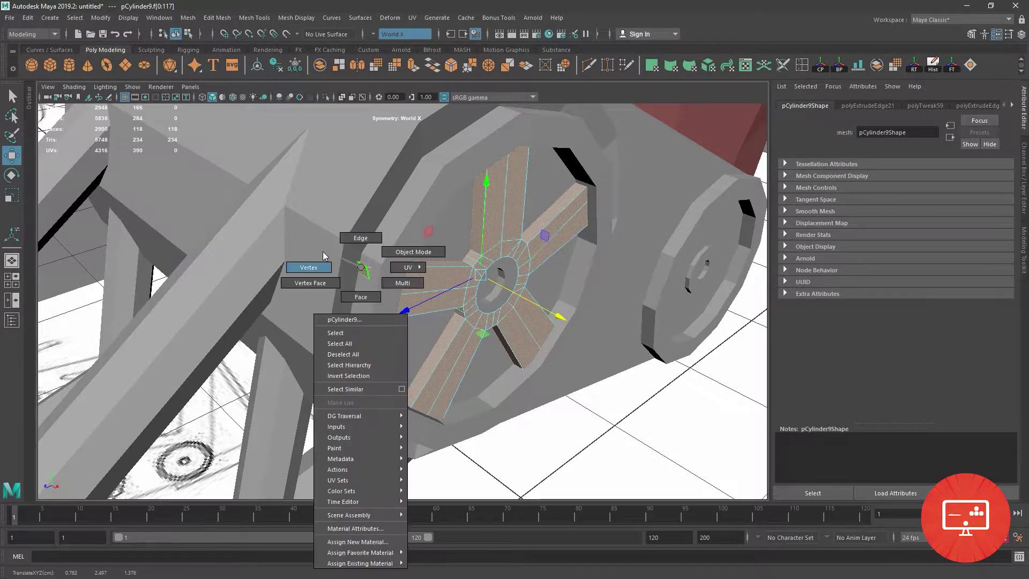
click(367, 264)
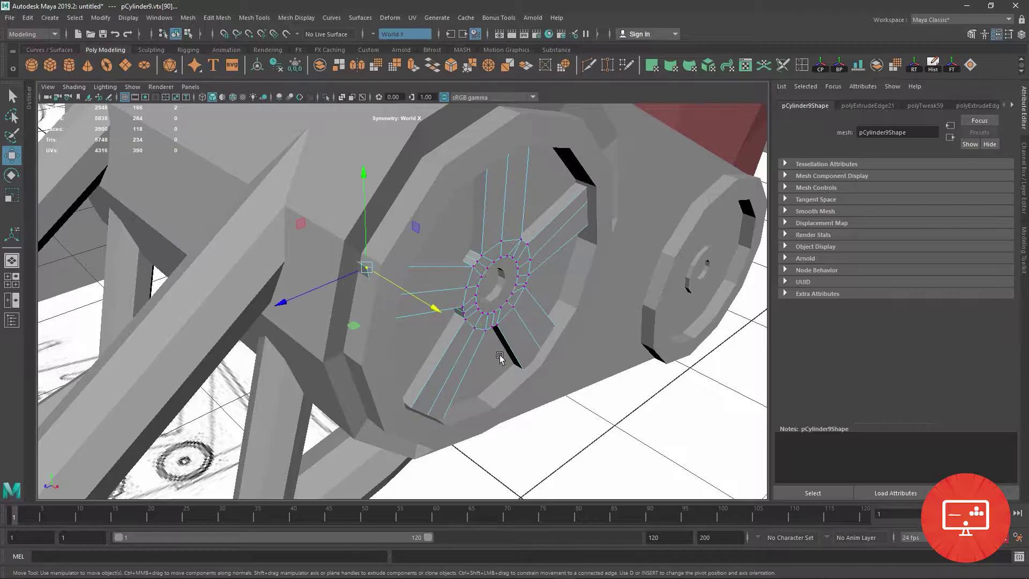
key(space)
key(space)
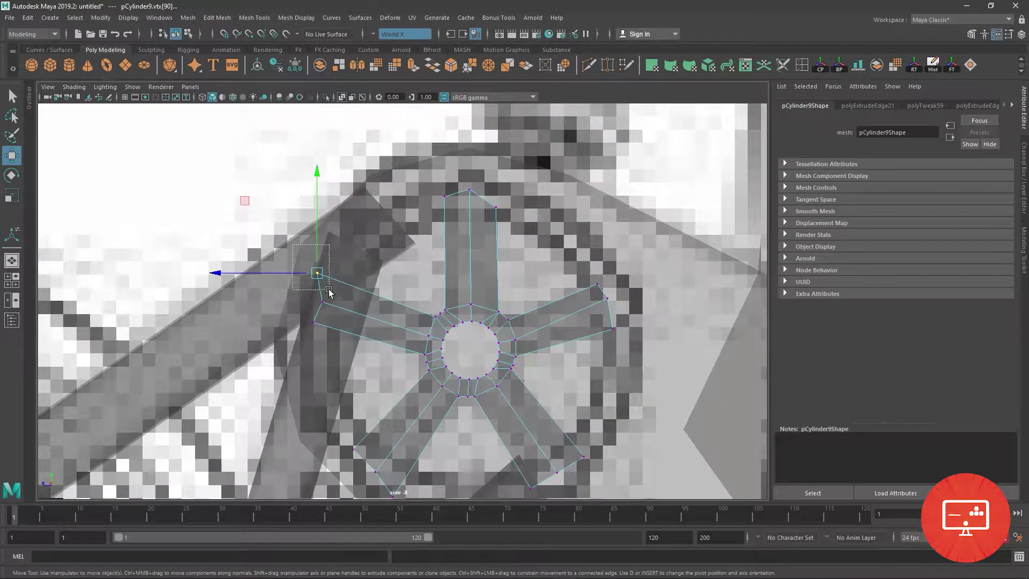
drag(329, 291, 341, 302)
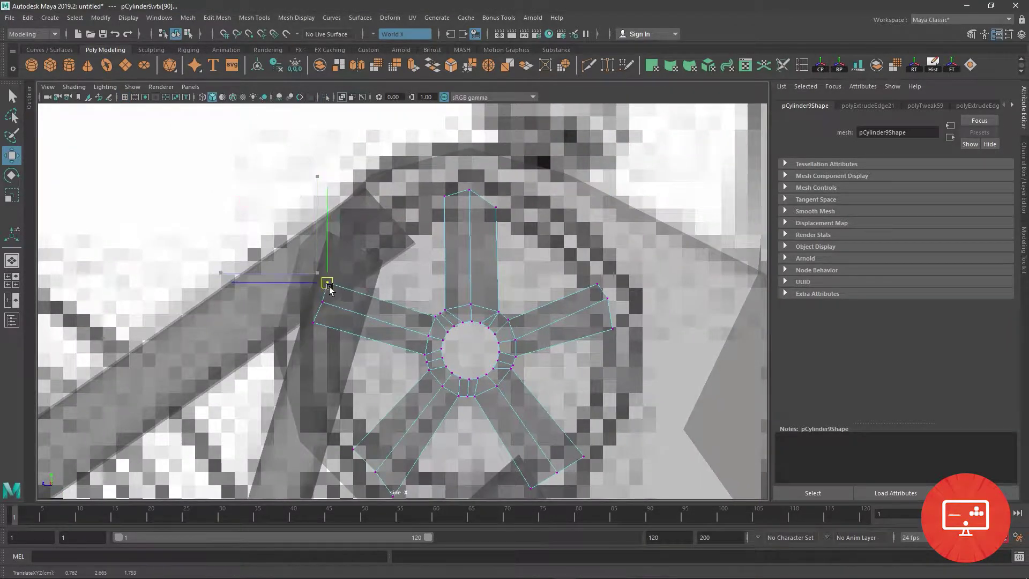
click(320, 321)
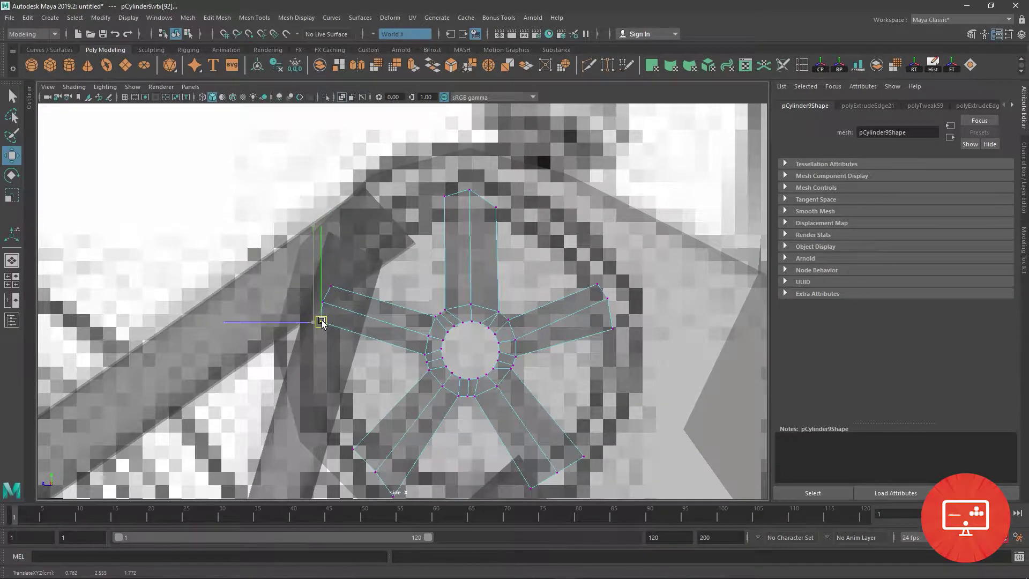
click(600, 300)
Select the hub hole's edge loop and extrude it into a wider ring
key(space)
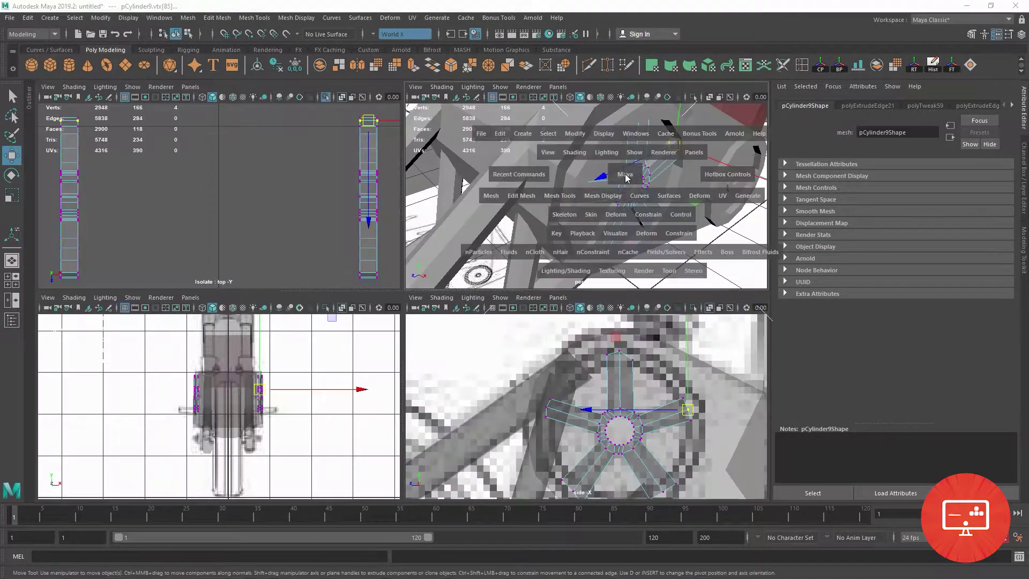
scroll(381, 289, up, 3)
right_drag(390, 274, 416, 289)
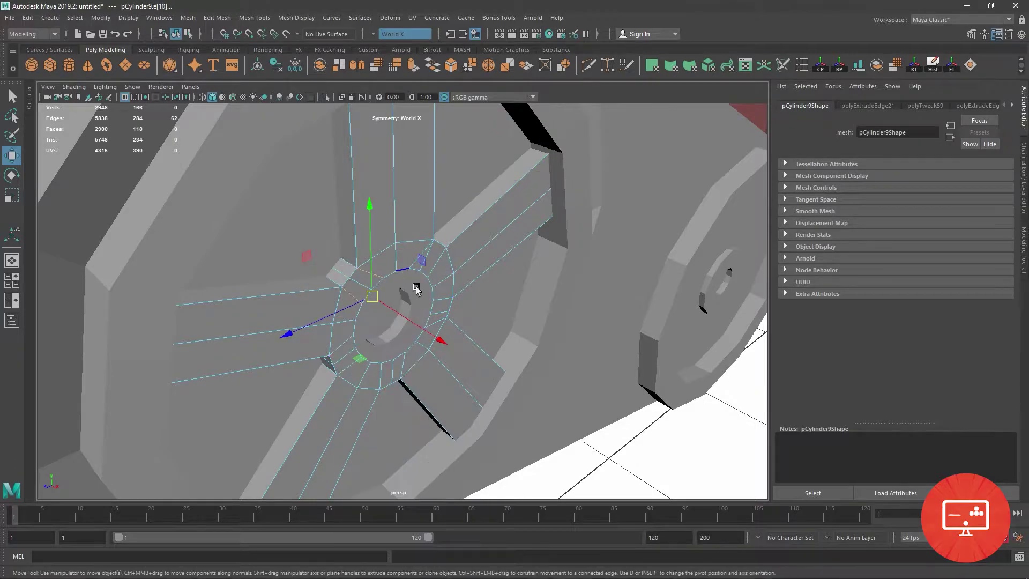
alt+drag(417, 290, 391, 275)
double_click(389, 268)
click(11, 195)
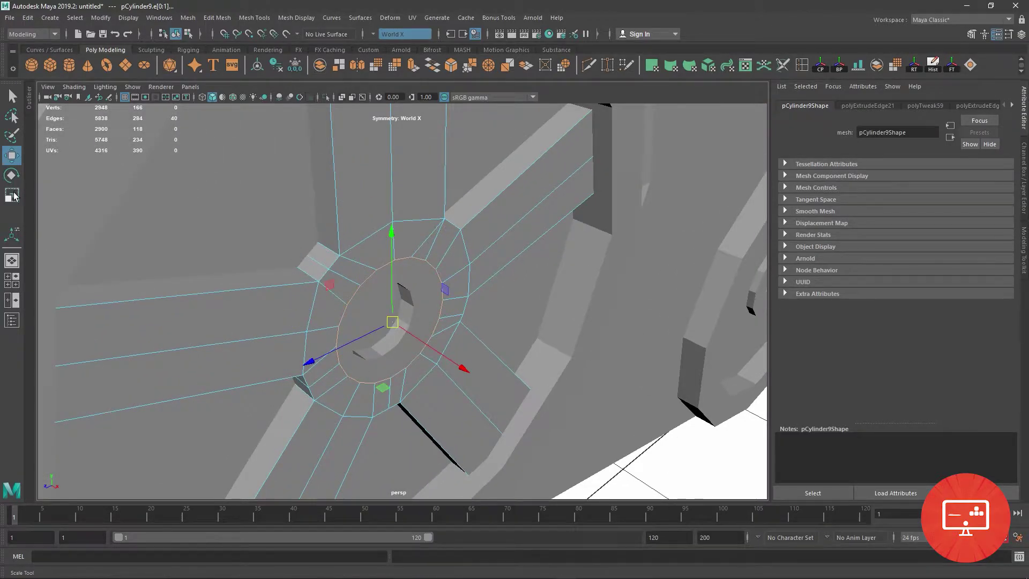
shift+drag(381, 319, 366, 313)
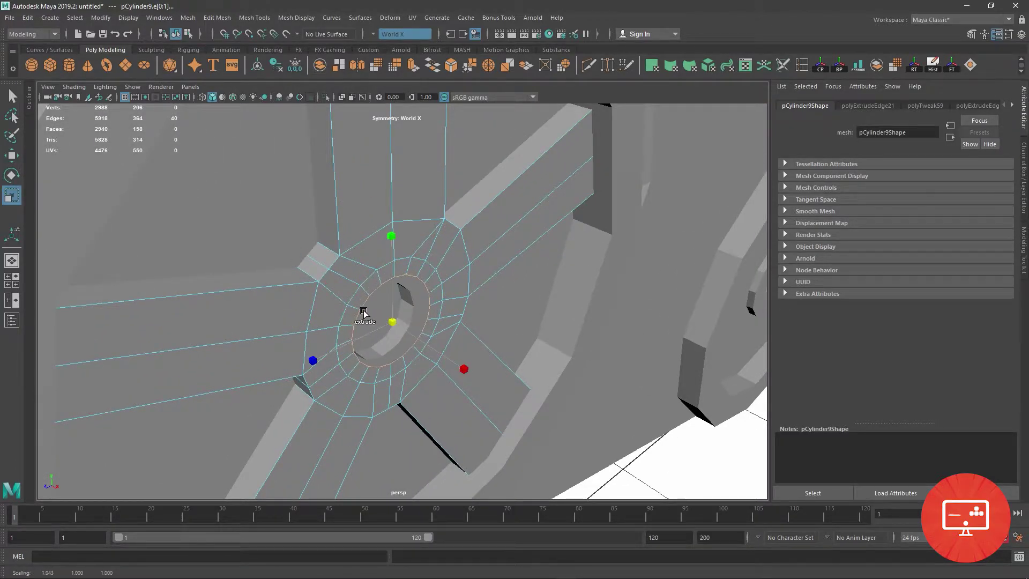
key(w)
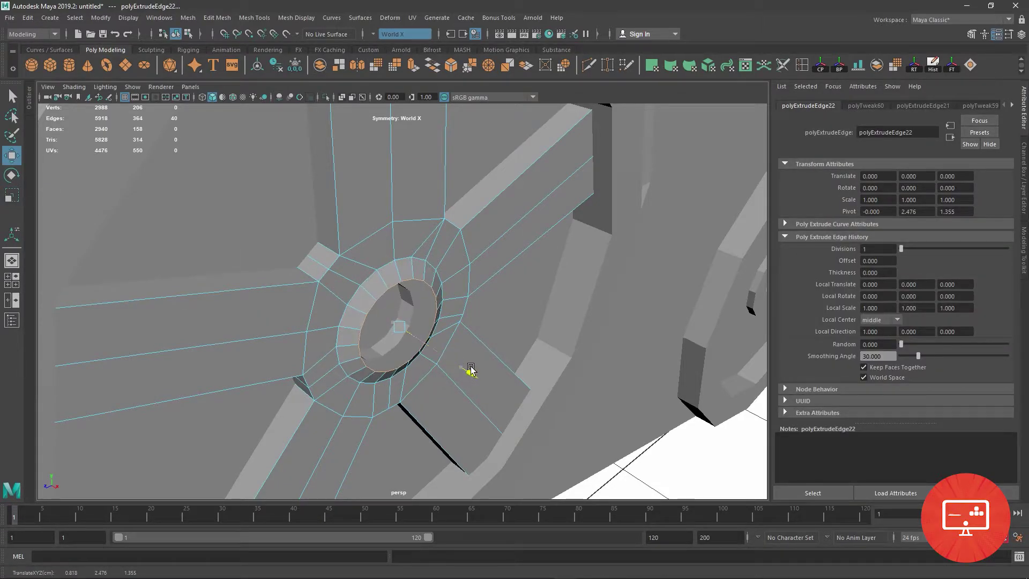
key(r)
shift+drag(407, 327, 397, 325)
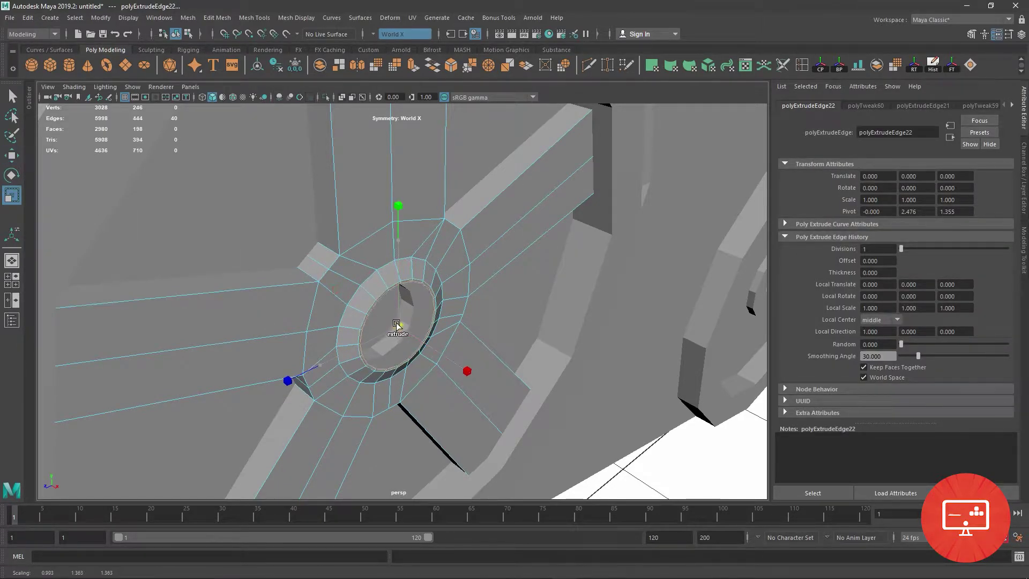
Extrude the loop again, pushing it into the hole and shrinking it into a smaller ring
key(ctrl+e)
click(11, 155)
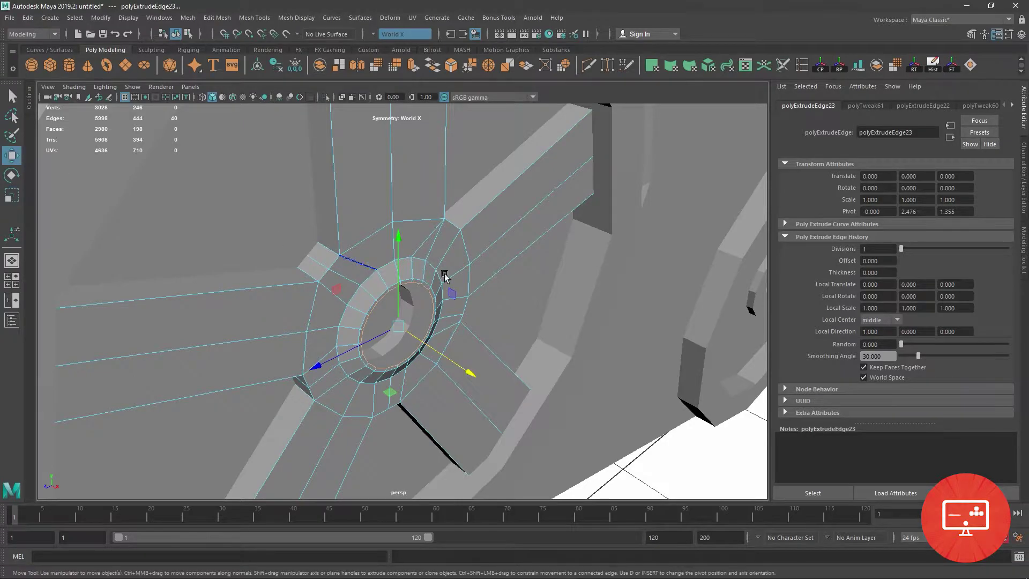
scroll(546, 348, up, 3)
scroll(498, 383, up, 2)
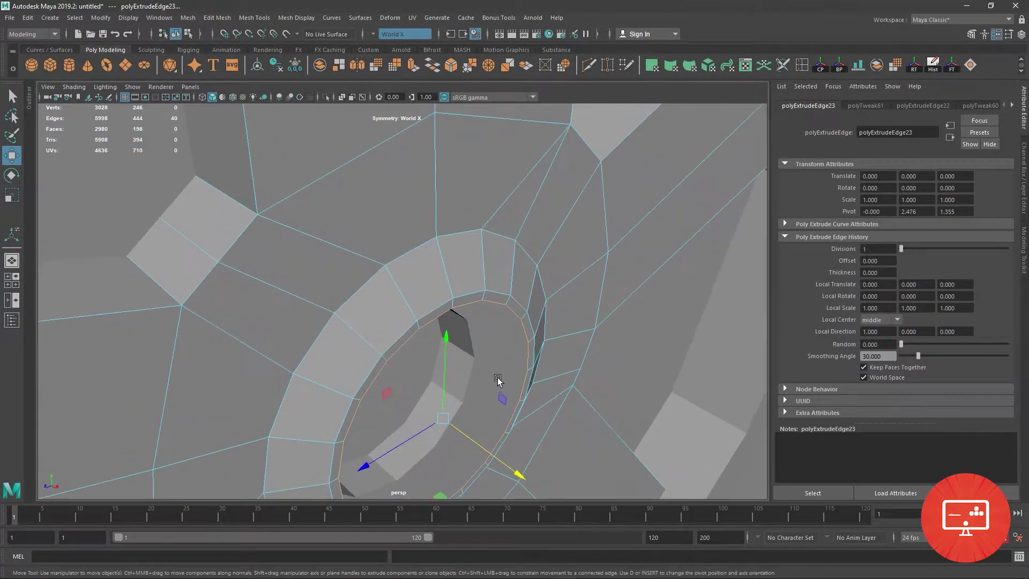
alt+drag(499, 384, 421, 375)
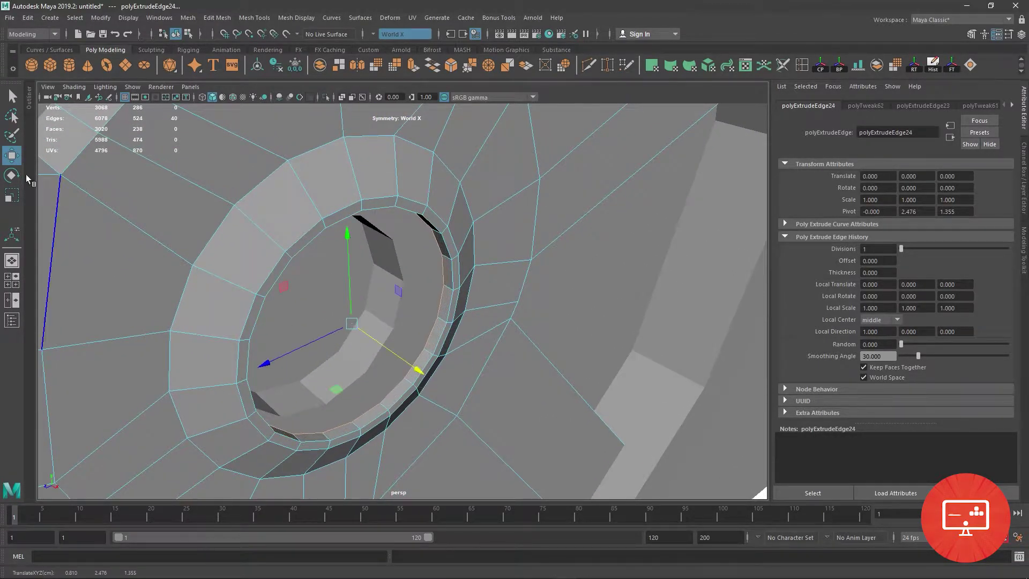
click(12, 196)
shift+drag(335, 323, 347, 324)
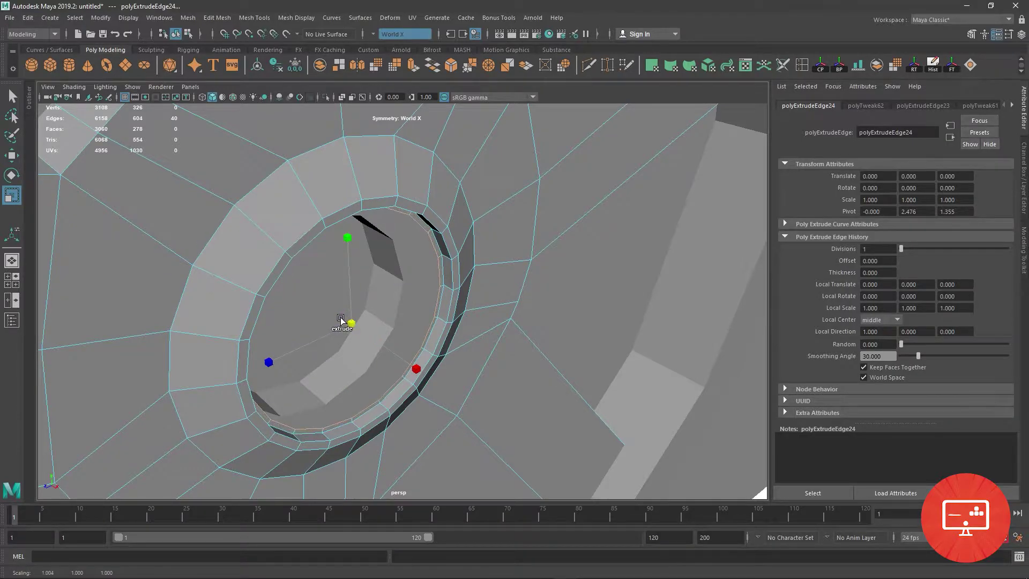
key(w)
shift+drag(422, 373, 424, 375)
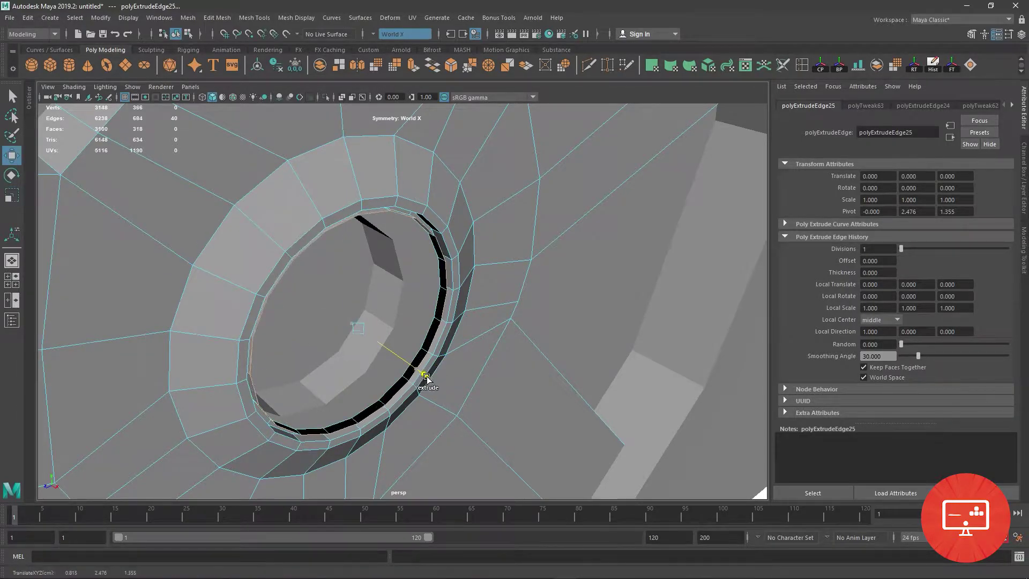
key(r)
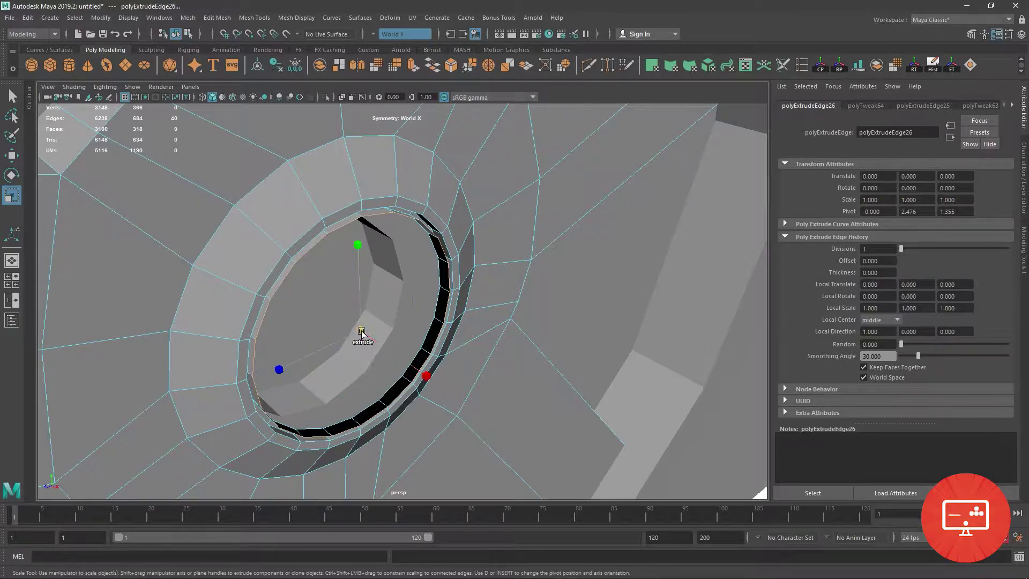
shift+drag(336, 332, 108, 237)
Add another smaller inset ring along the axle and extrude the innermost loop once more
click(11, 155)
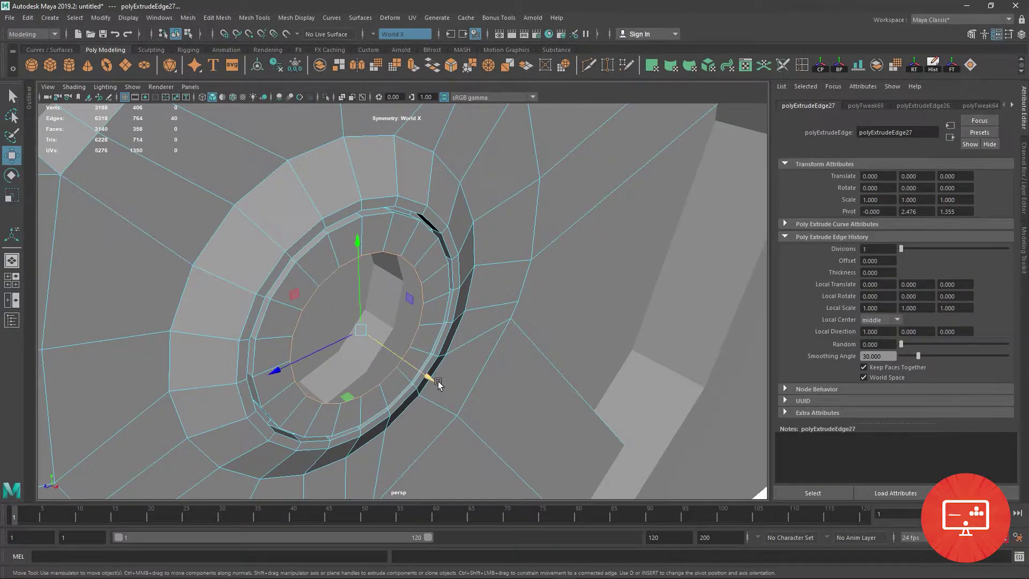
click(12, 197)
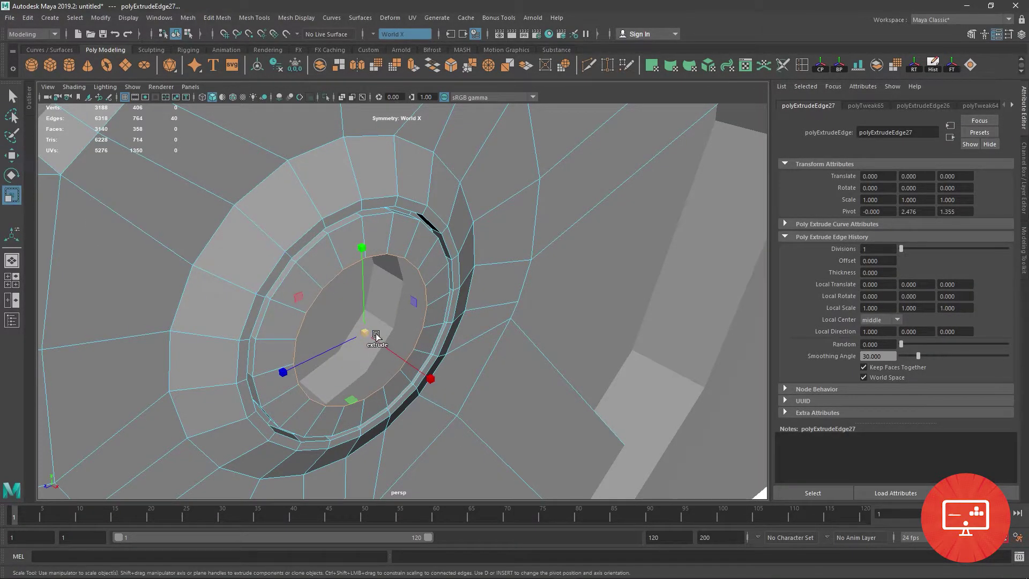
shift+drag(372, 335, 324, 332)
key(w)
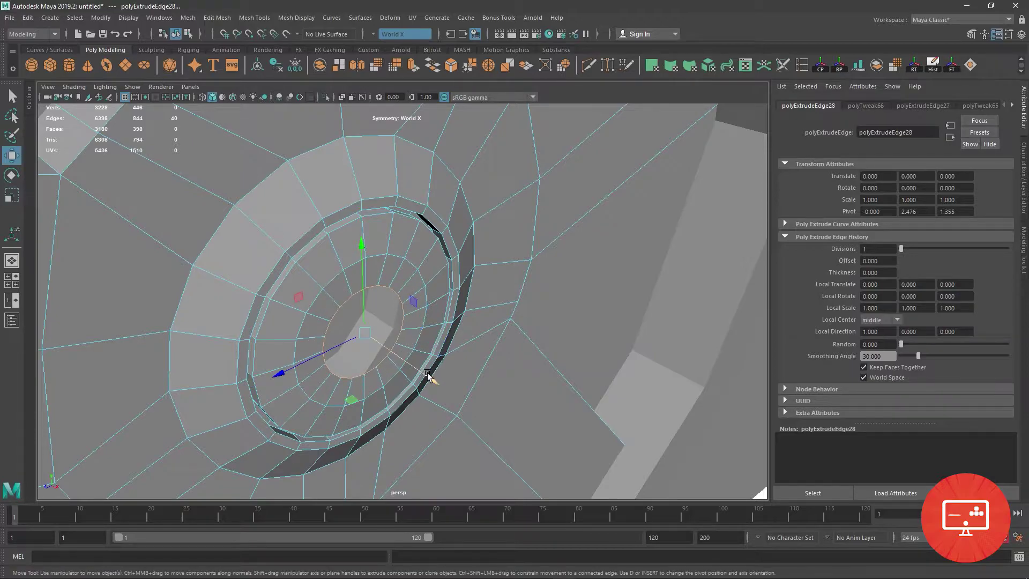
drag(428, 379, 433, 383)
click(363, 279)
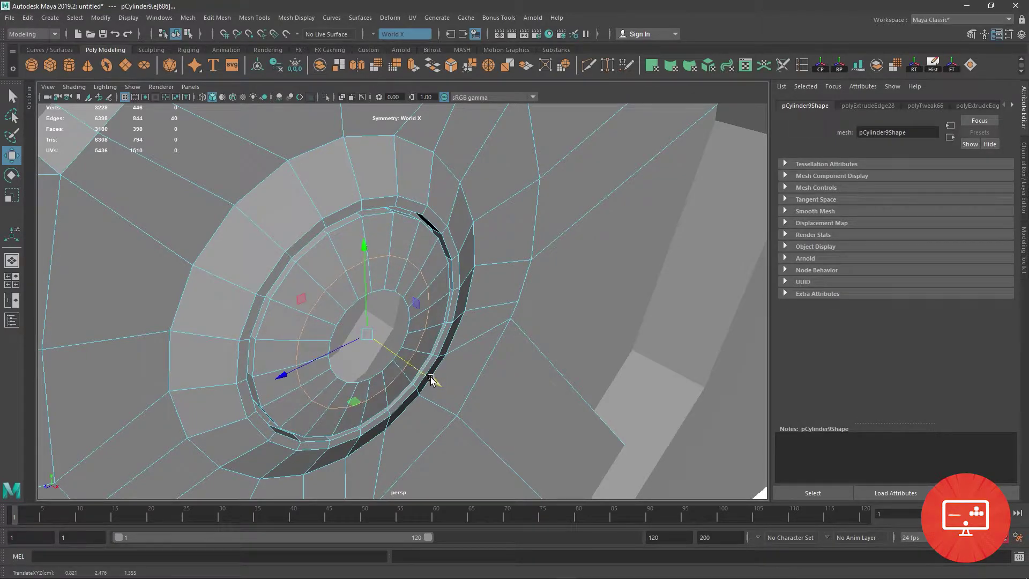
click(351, 306)
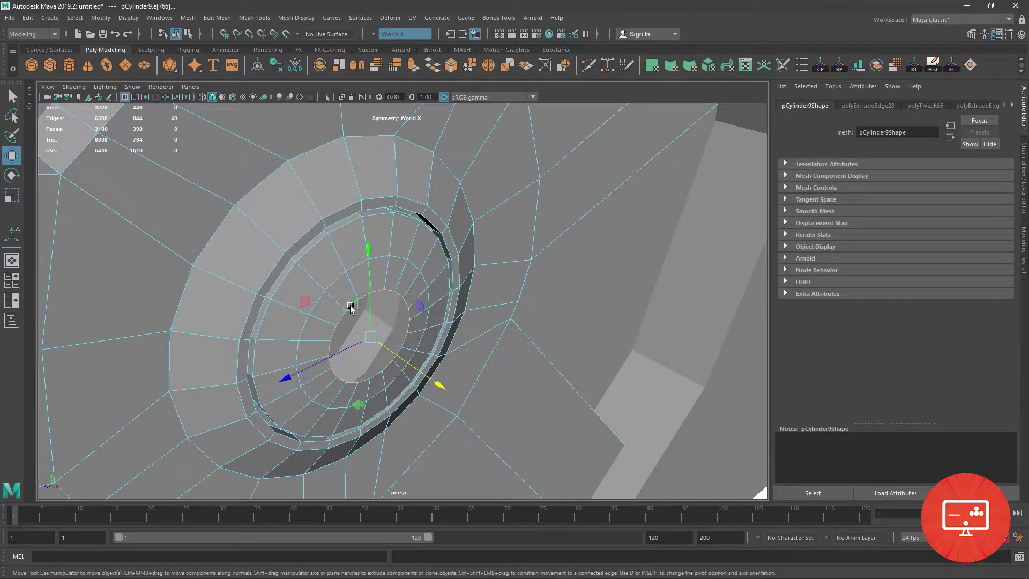
click(10, 196)
key(ctrl+e)
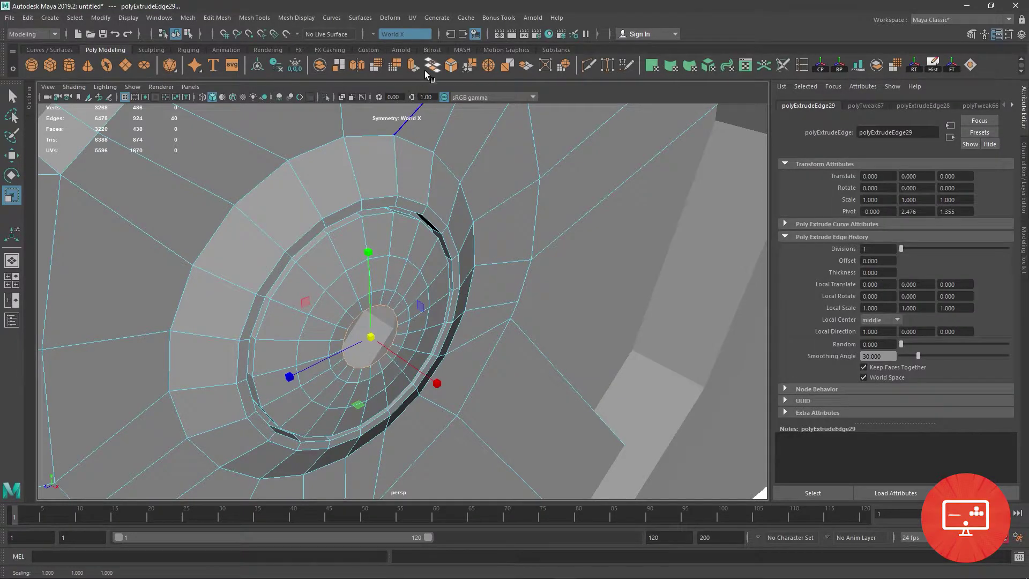
Merge the innermost loop into one centre point and frame on that centre vertex
click(428, 68)
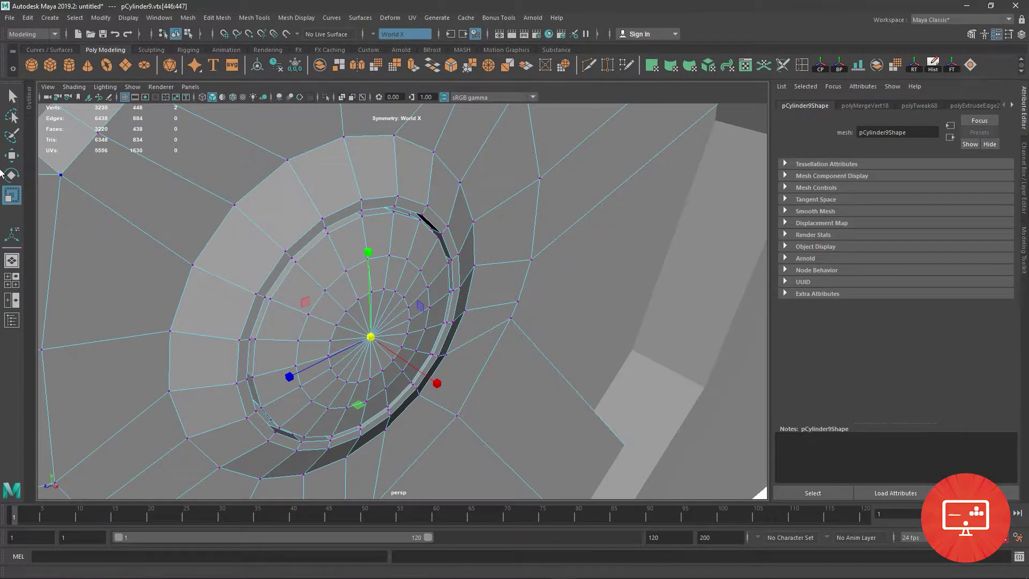
click(11, 155)
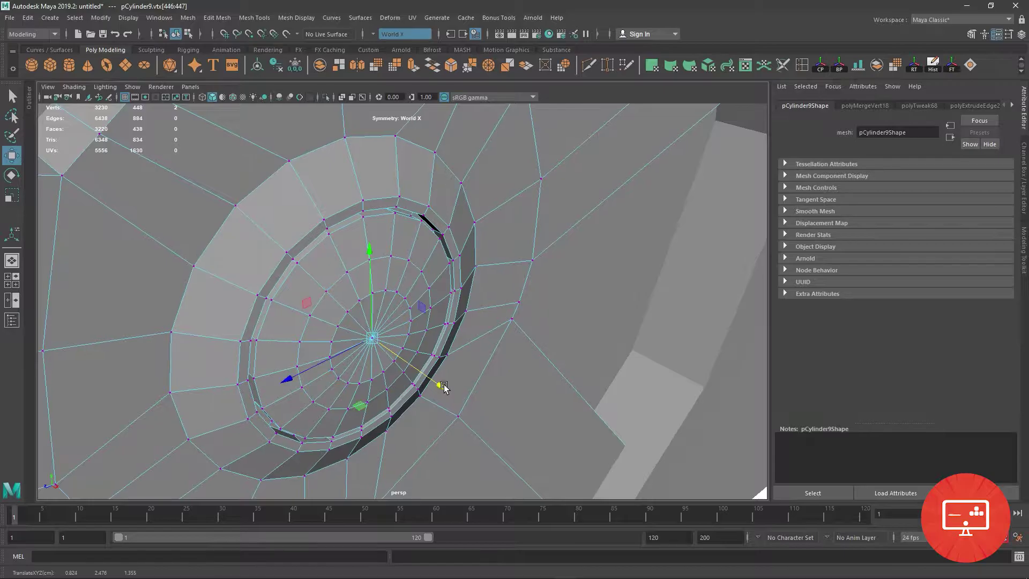
alt+drag(433, 385, 381, 344)
key(ctrl+z)
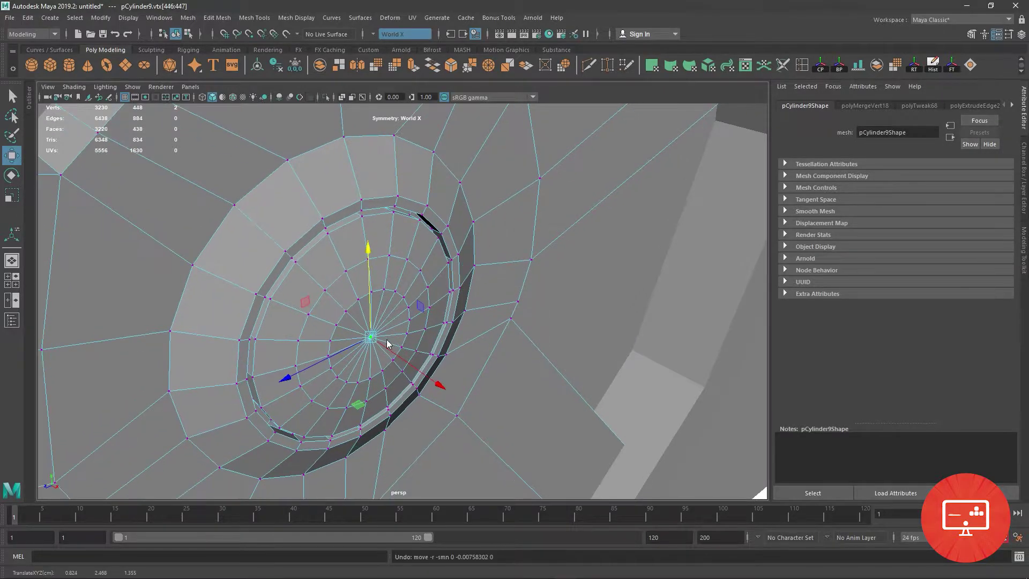
right_click(373, 335)
click(373, 336)
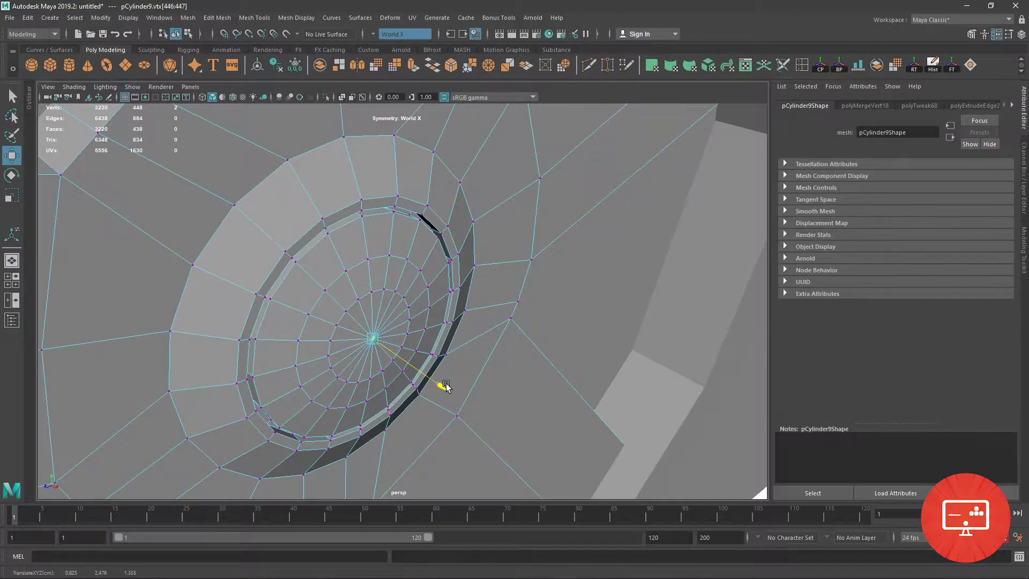
key(f)
Select the extra radial edges around the hub centre and return to object selection
scroll(385, 317, down, 5)
scroll(356, 301, down, 5)
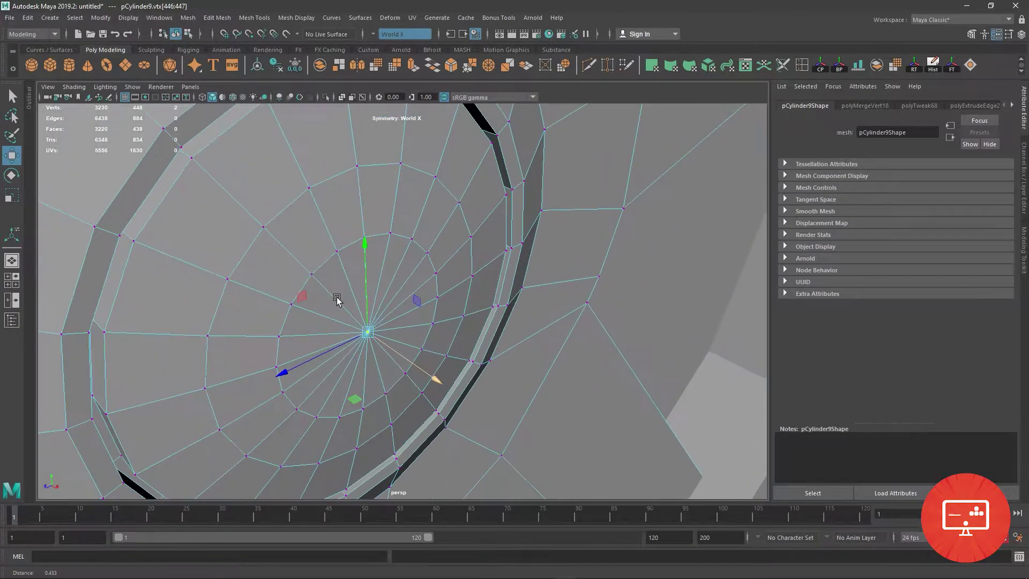
shift+click(364, 269)
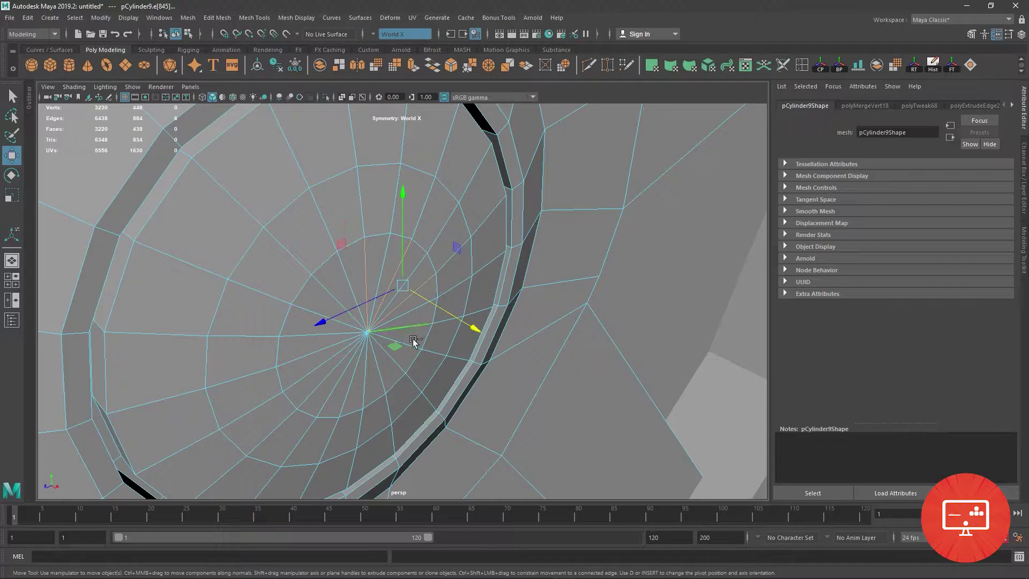
shift+drag(413, 342, 393, 370)
shift+click(369, 380)
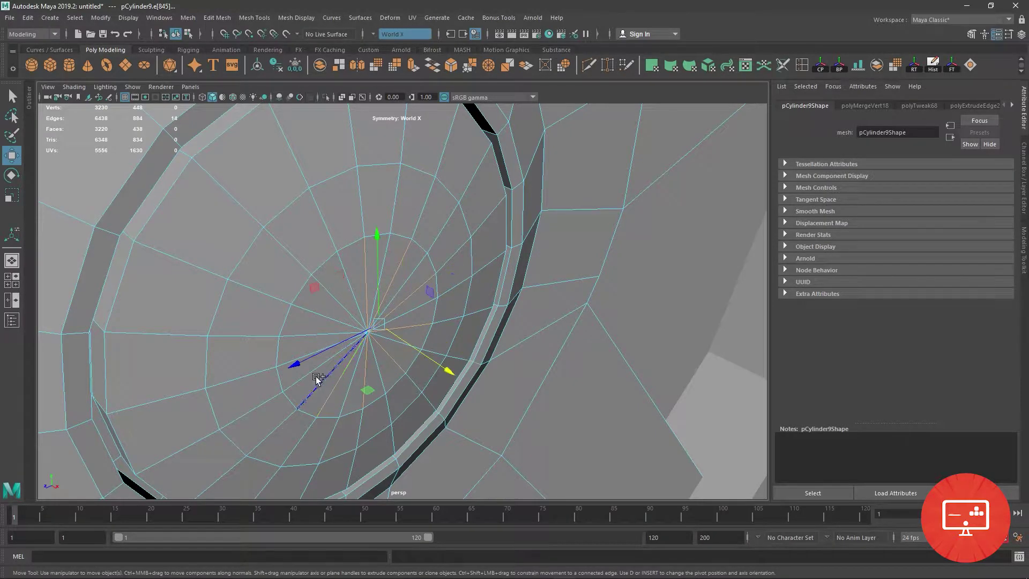
shift+click(315, 375)
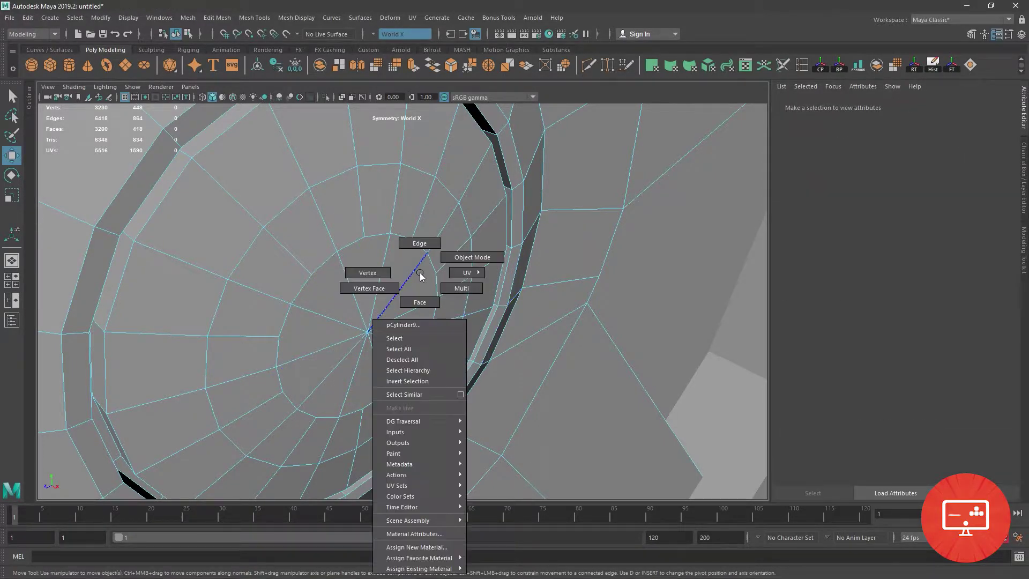
right_drag(413, 264, 448, 255)
alt+drag(448, 255, 520, 319)
Preview the hub smoothed and orbit around the bike model to inspect it
key(3)
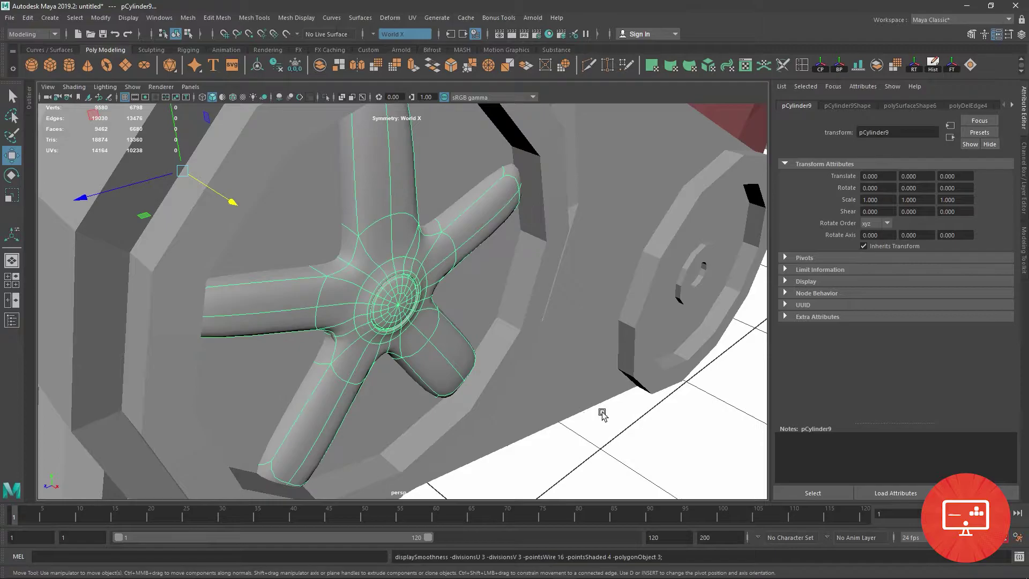
click(563, 359)
alt+drag(562, 359, 527, 384)
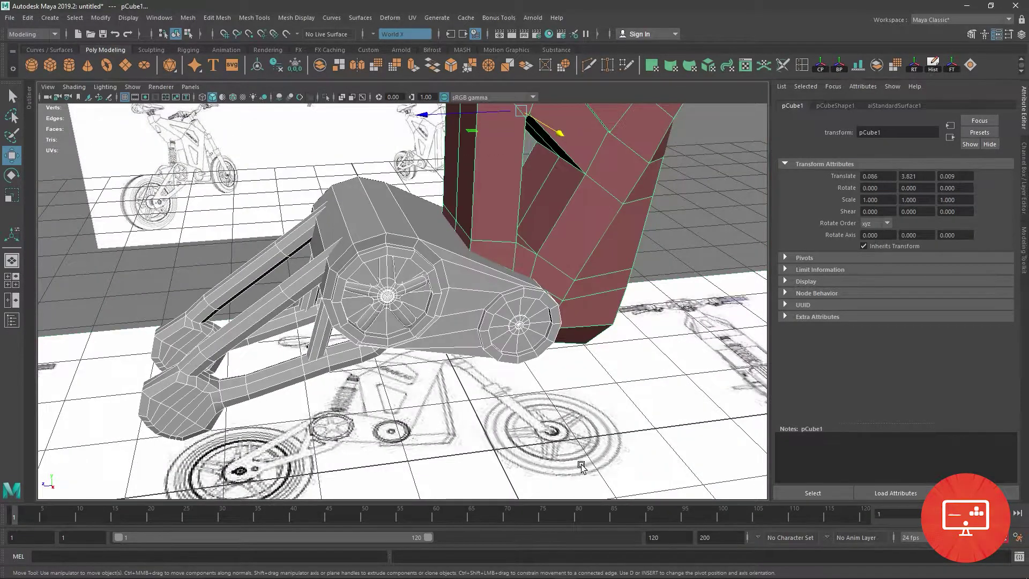
key(3)
click(511, 389)
alt+drag(512, 389, 251, 384)
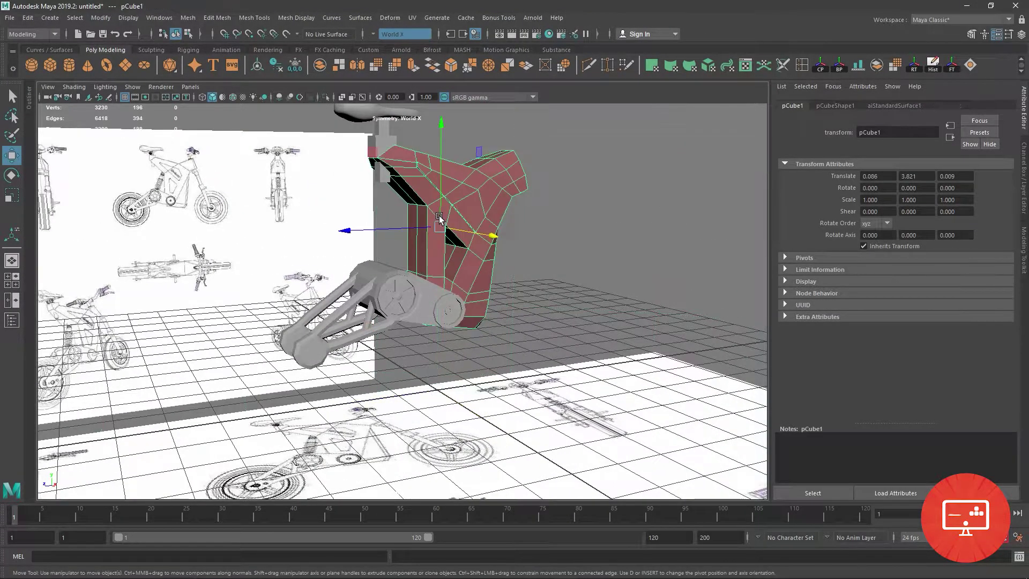
Switch to the four-view layout and zoom the side view onto the rear wheel and swingarm
right_drag(432, 209, 384, 224)
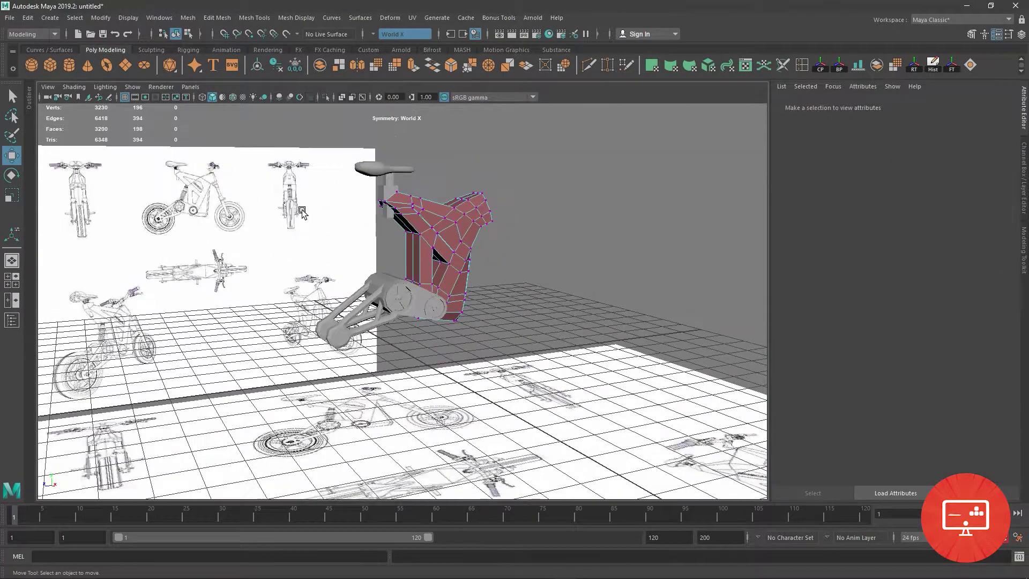
right_drag(486, 236, 533, 218)
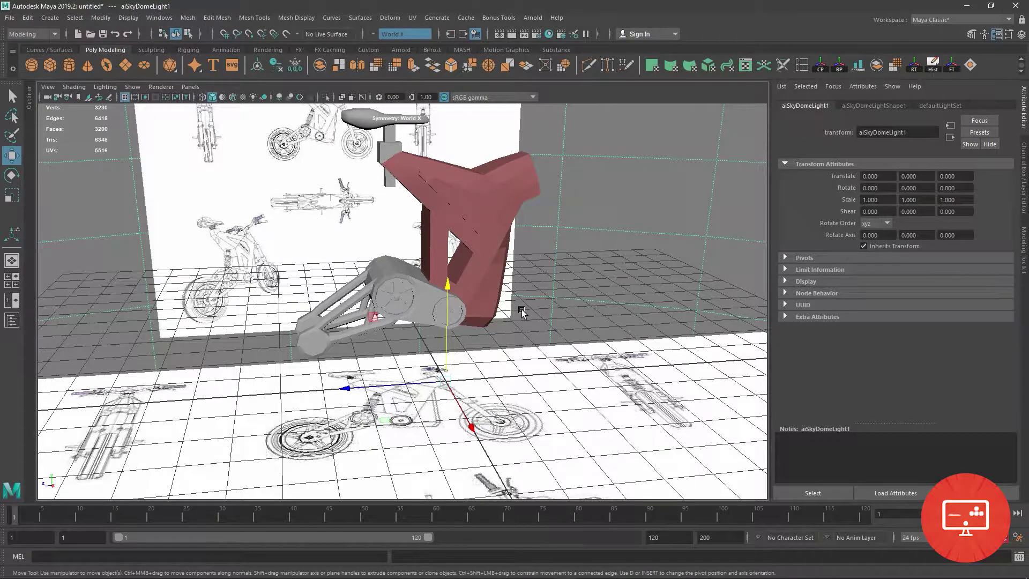
scroll(557, 276, down, 2)
scroll(557, 275, down, 2)
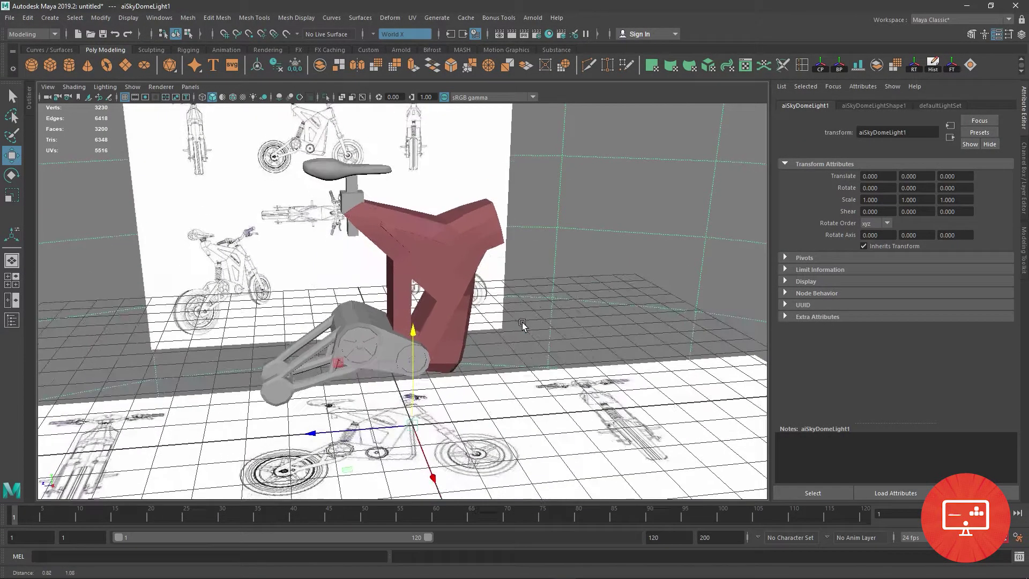
key(space)
key(space)
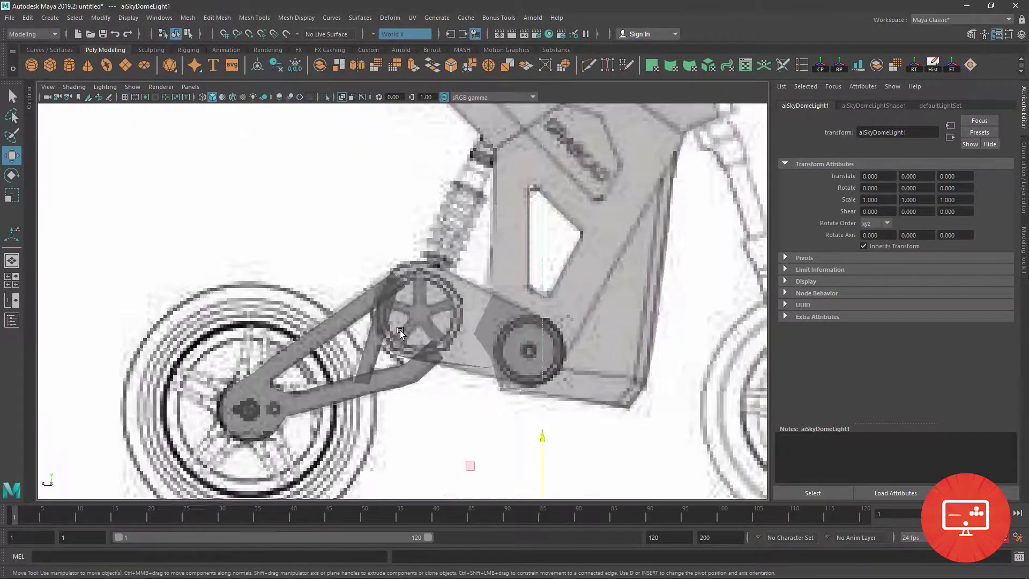
scroll(571, 435, down, 3)
scroll(515, 450, up, 3)
scroll(514, 450, up, 2)
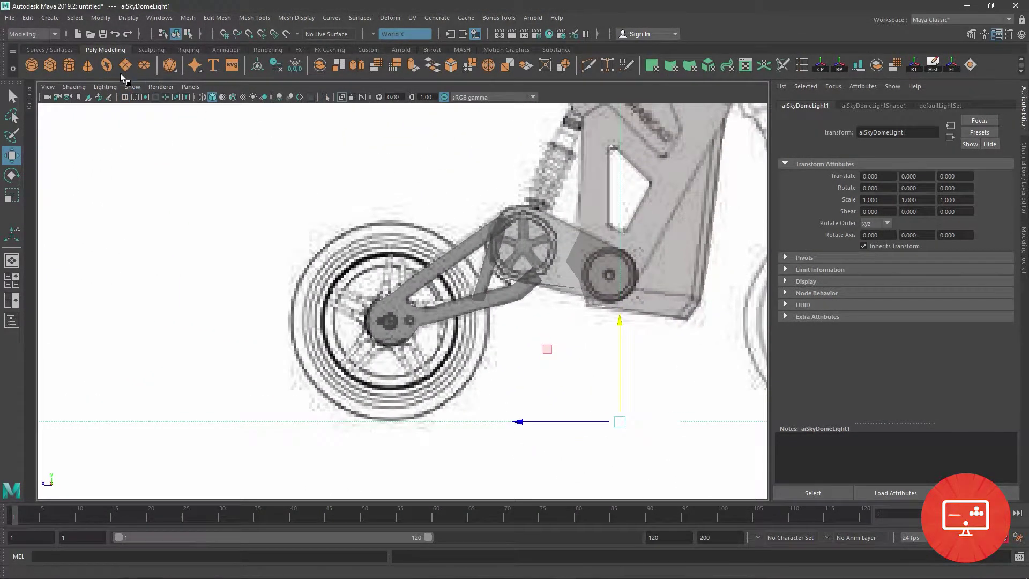
Create a polygon cylinder and set its Z rotation to 90° to turn it into a disc
click(69, 65)
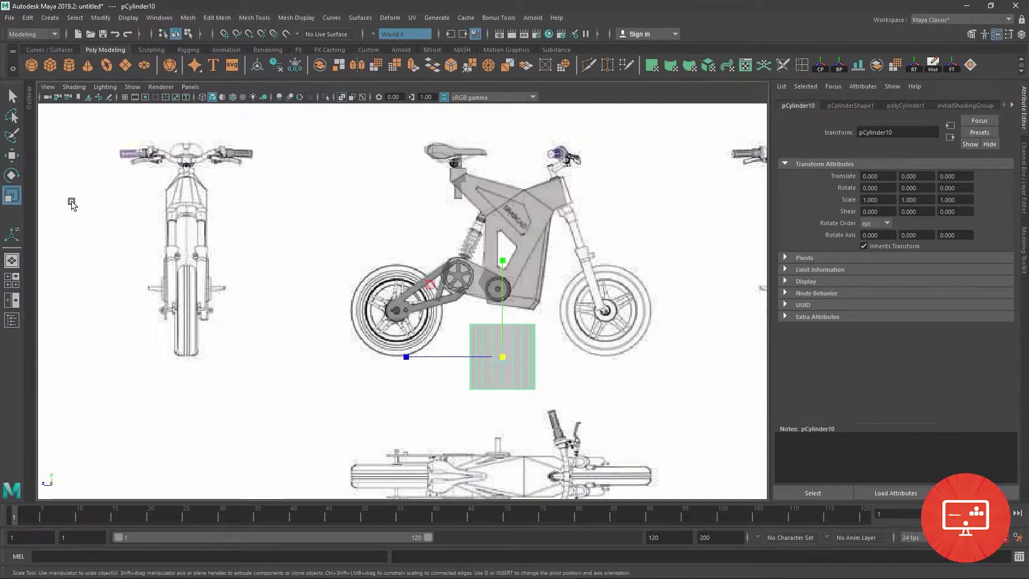
click(12, 175)
drag(507, 321, 506, 375)
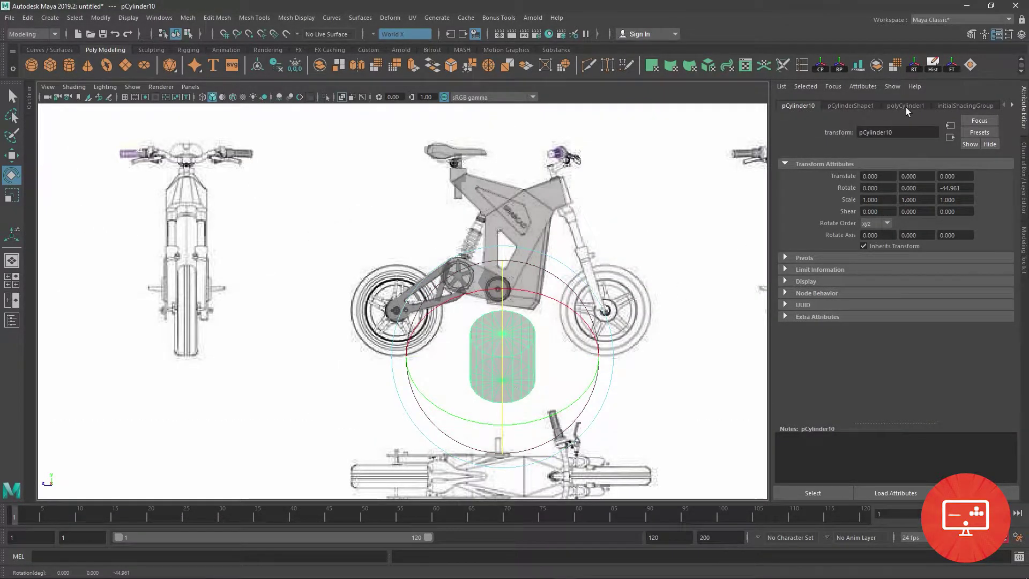
click(905, 105)
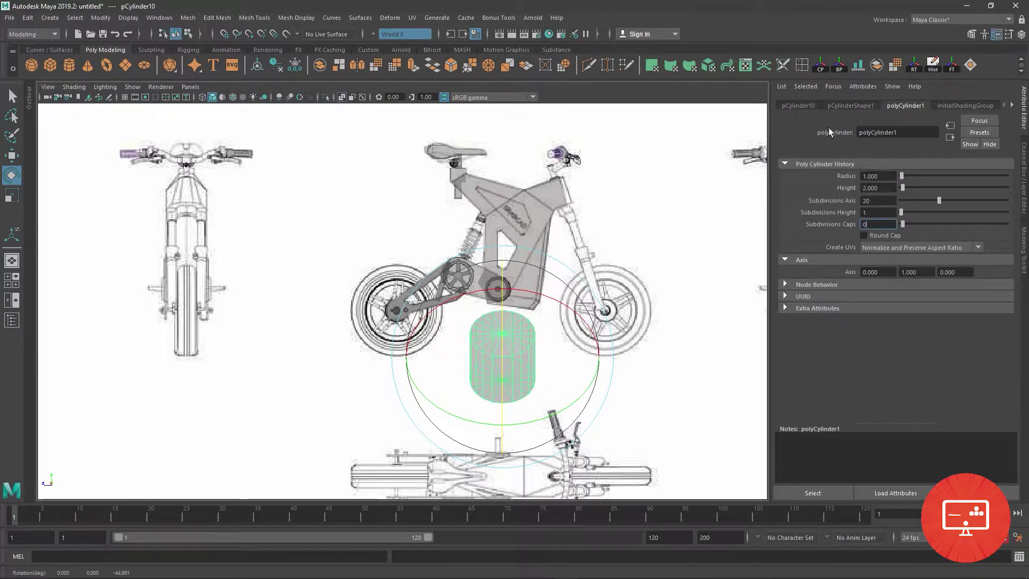
click(805, 106)
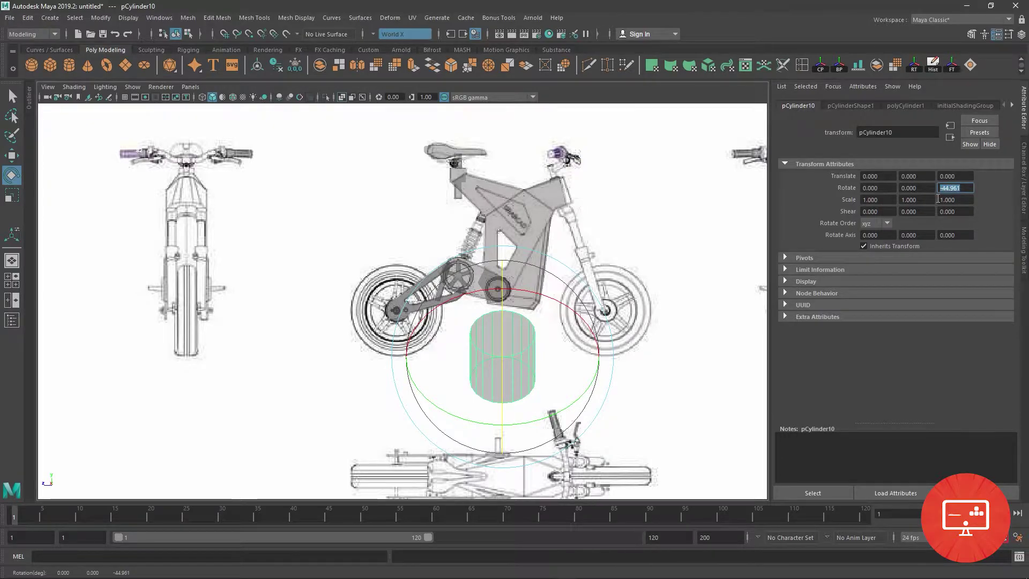
text(90.000)
key(Return)
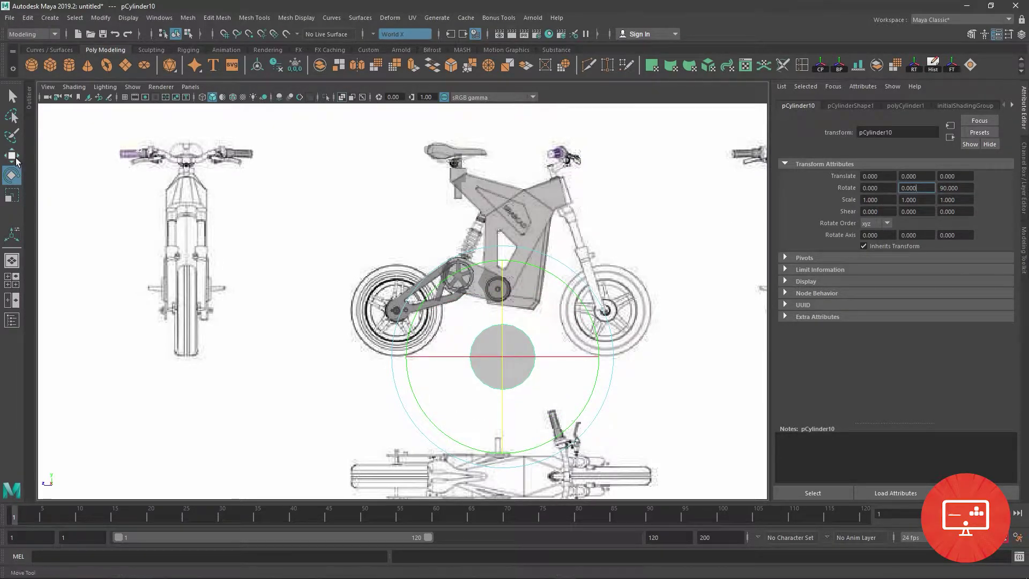
Move the disc onto the reference's rear wheel hub and centre it there
key(w)
drag(502, 357, 400, 310)
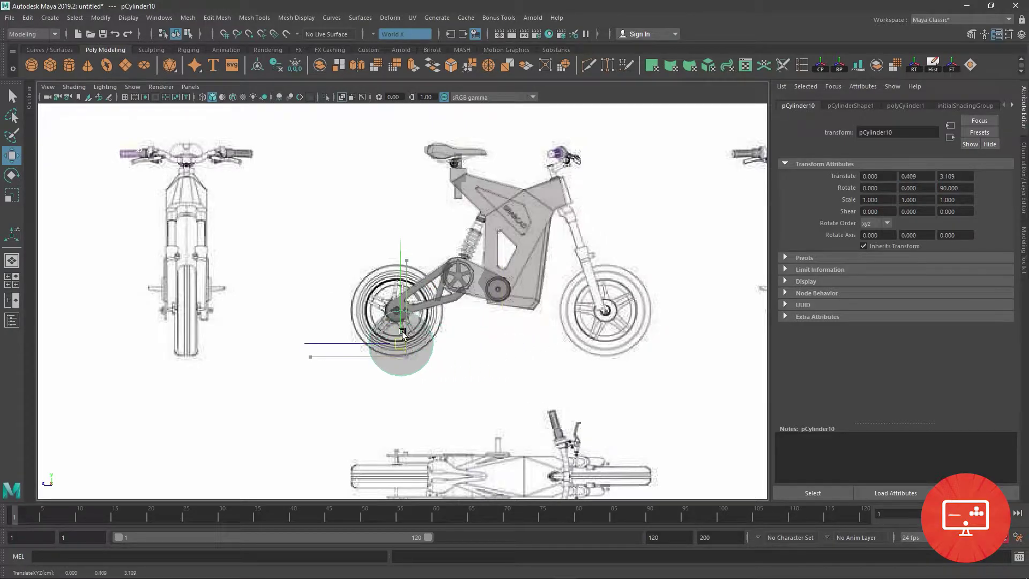
scroll(399, 310, up, 5)
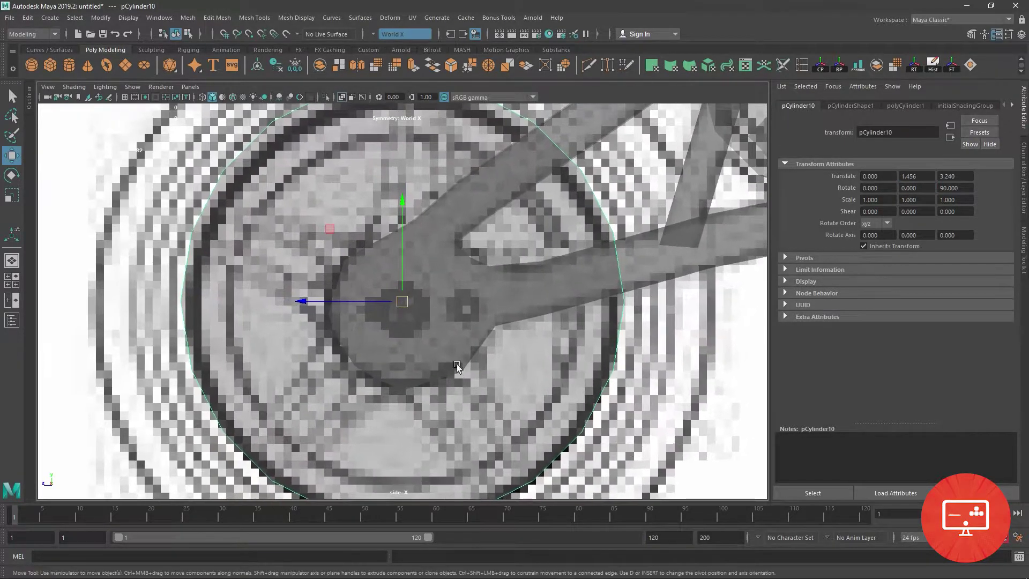
scroll(407, 308, up, 3)
mouse_move(409, 305)
mouse_down()
mouse_move(403, 315)
mouse_move(552, 401)
mouse_up()
Scale the disc to 1.41, lower it slightly onto the hub, and select its cap faces
key(r)
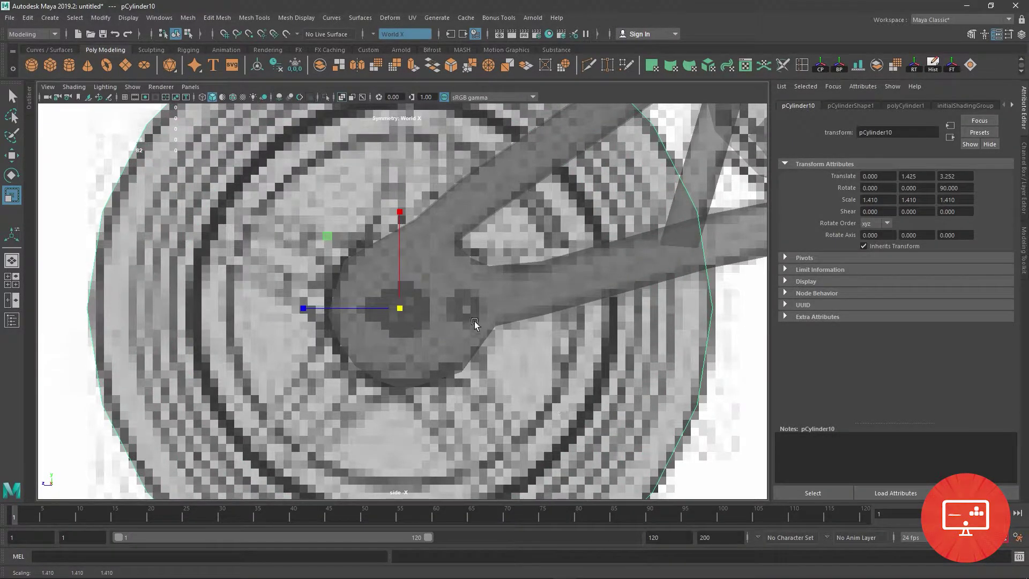
key(w)
scroll(406, 225, down, 2)
scroll(406, 225, down, 2)
scroll(405, 225, down, 1)
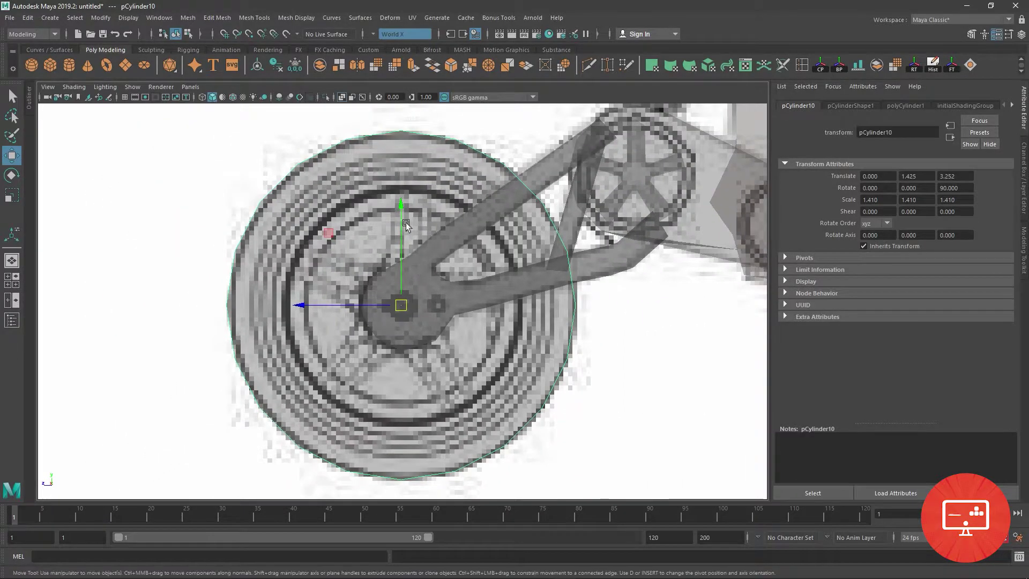
drag(406, 225, 405, 226)
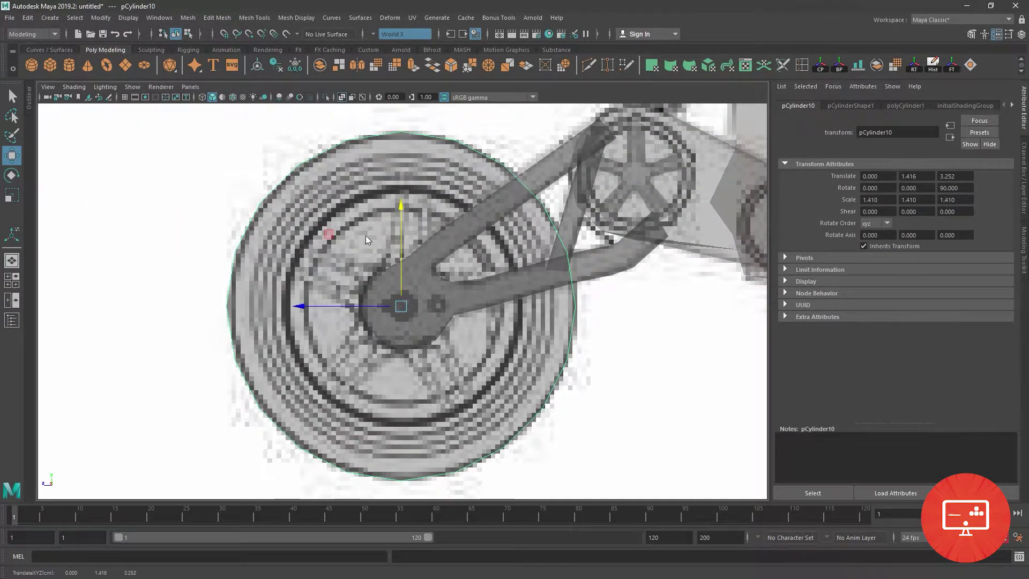
key(F11)
drag(369, 274, 428, 338)
key(space)
key(space)
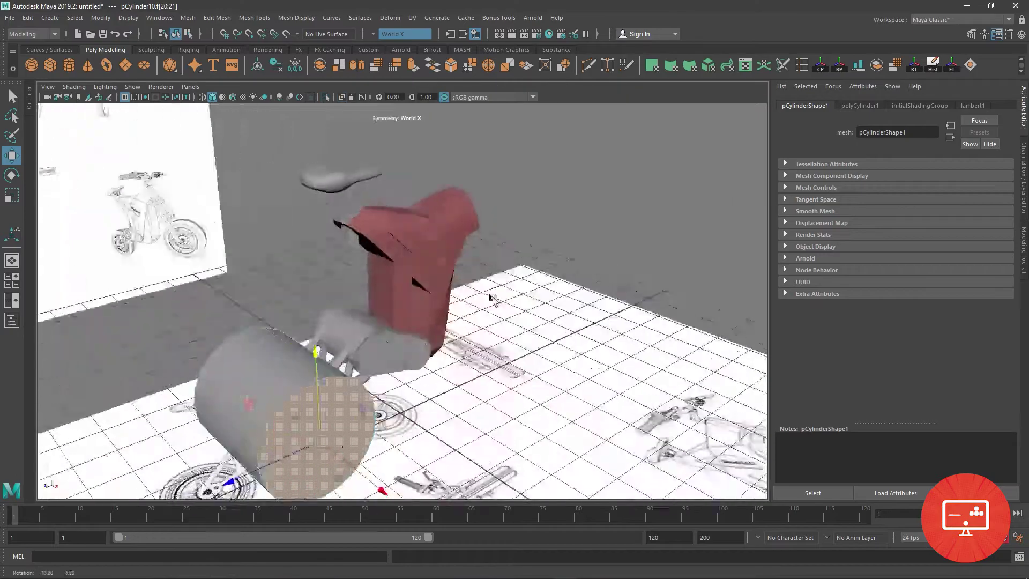
Pull the cap faces in to thin the disc and scale the extrusion inward into a ring
alt+drag(493, 299, 398, 410)
mouse_move(480, 352)
alt+mouse_down()
mouse_move(529, 333)
mouse_move(469, 353)
mouse_move(409, 299)
alt+mouse_up()
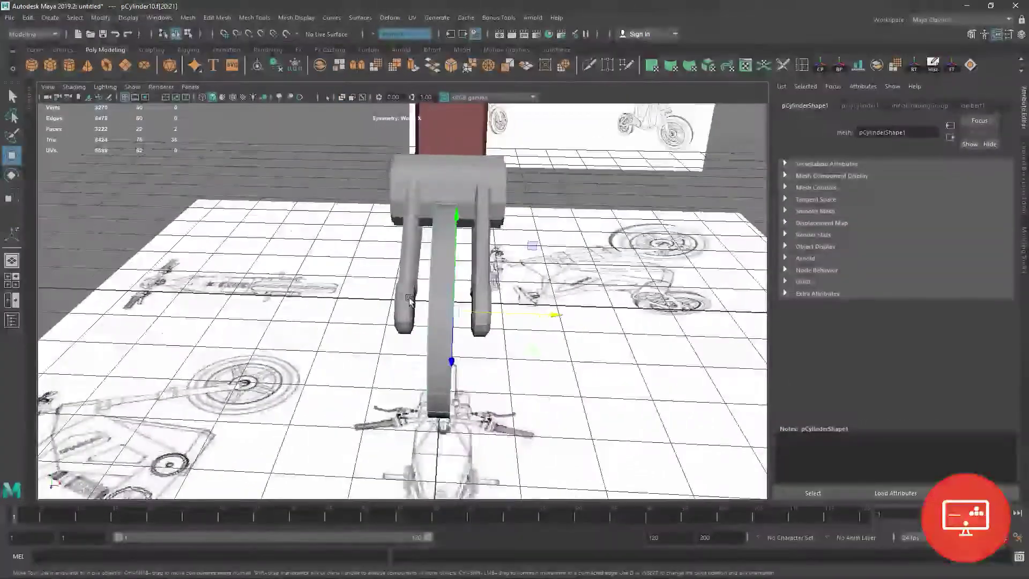
mouse_move(409, 299)
alt+mouse_down()
mouse_move(524, 313)
mouse_move(498, 311)
alt+mouse_up()
key(space)
key(space)
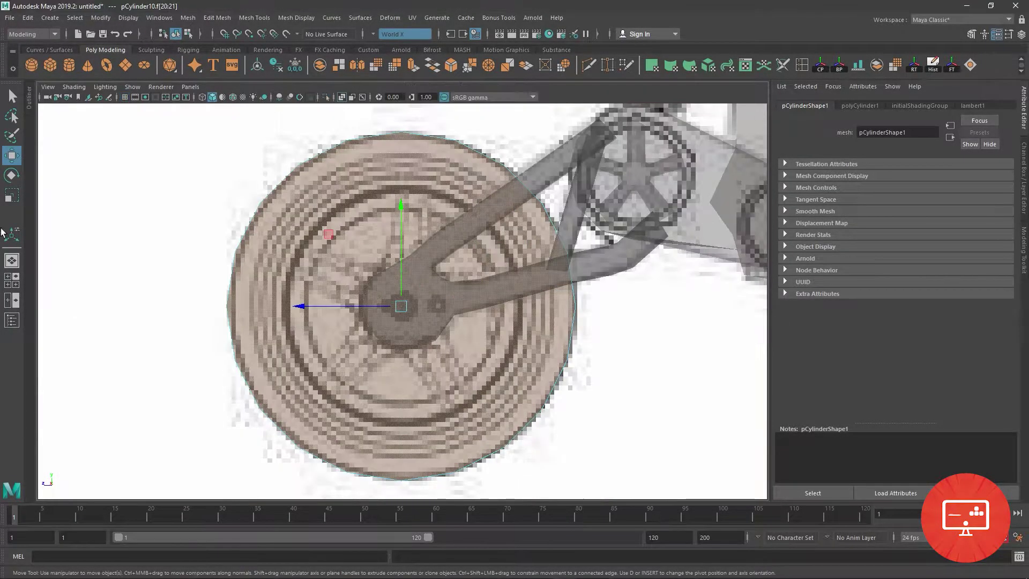
key(r)
shift+drag(406, 323, 383, 325)
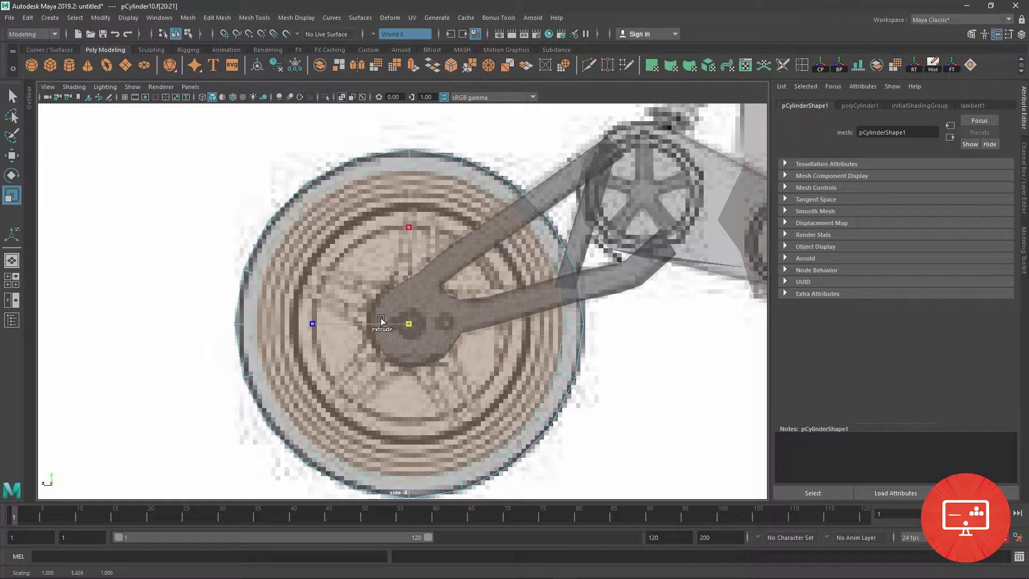
Extrude the cap faces again, shifting them along X and shrinking them inward
click(12, 156)
key(space)
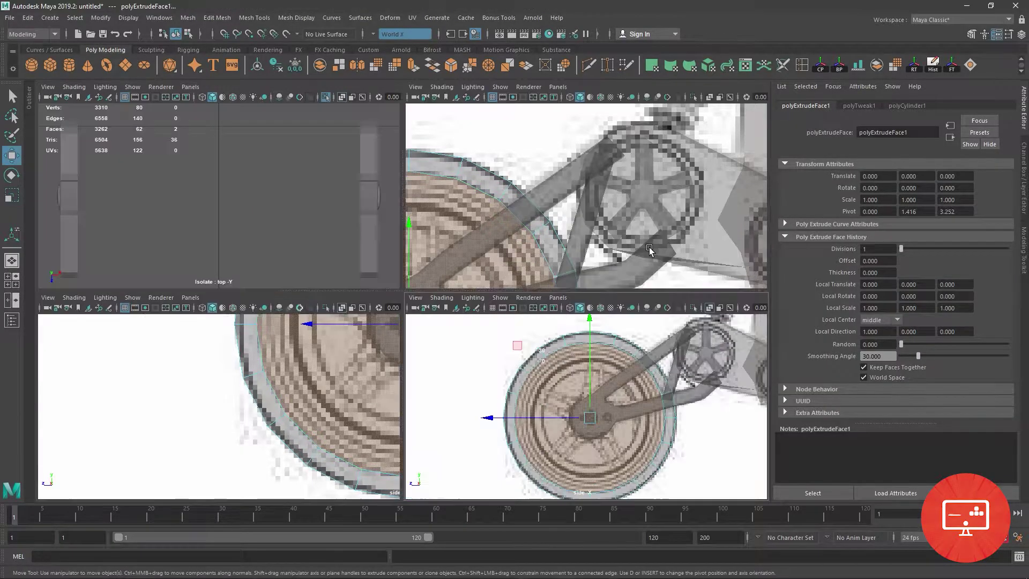
drag(656, 238, 663, 237)
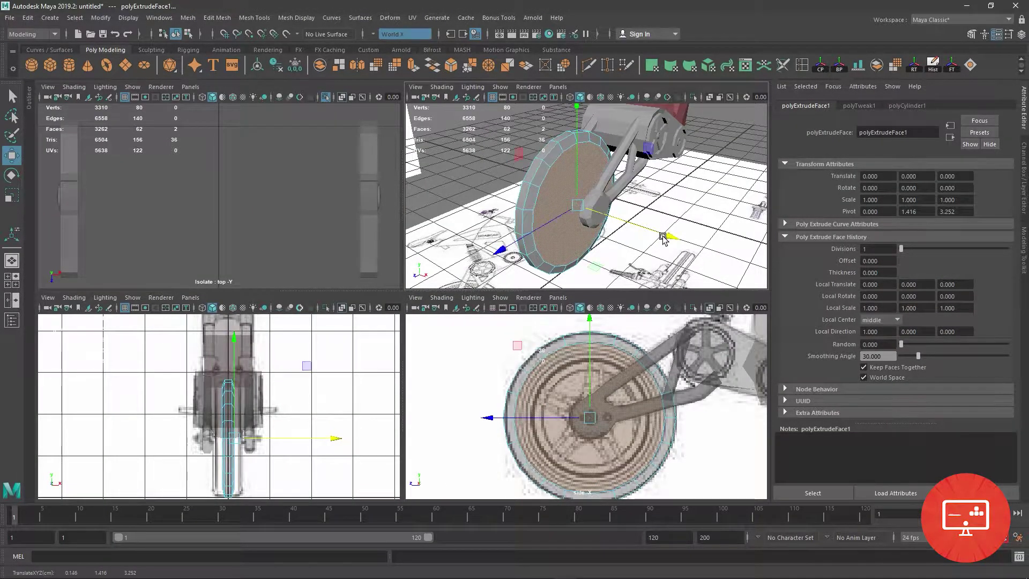
click(12, 195)
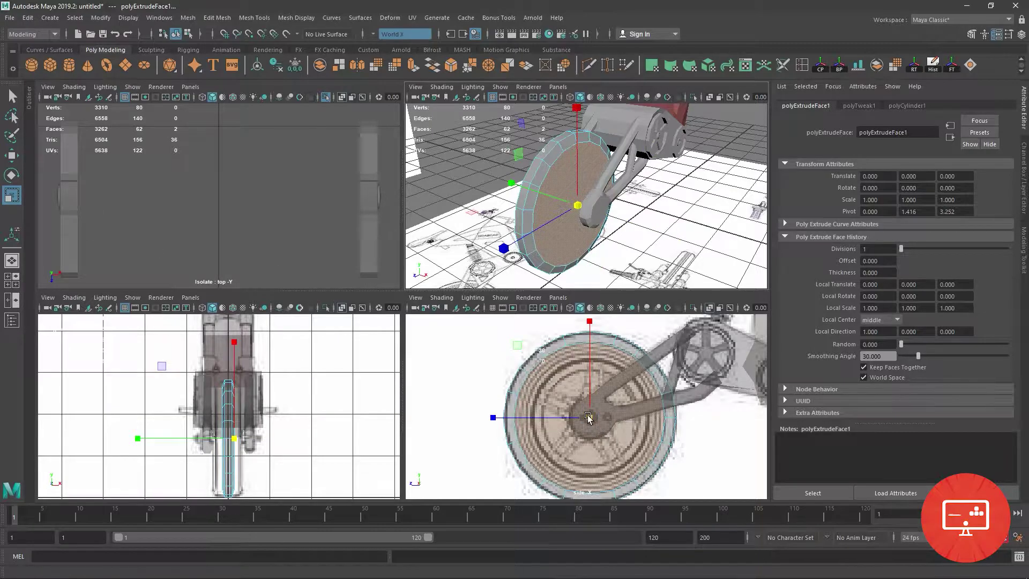
shift+drag(588, 417, 582, 416)
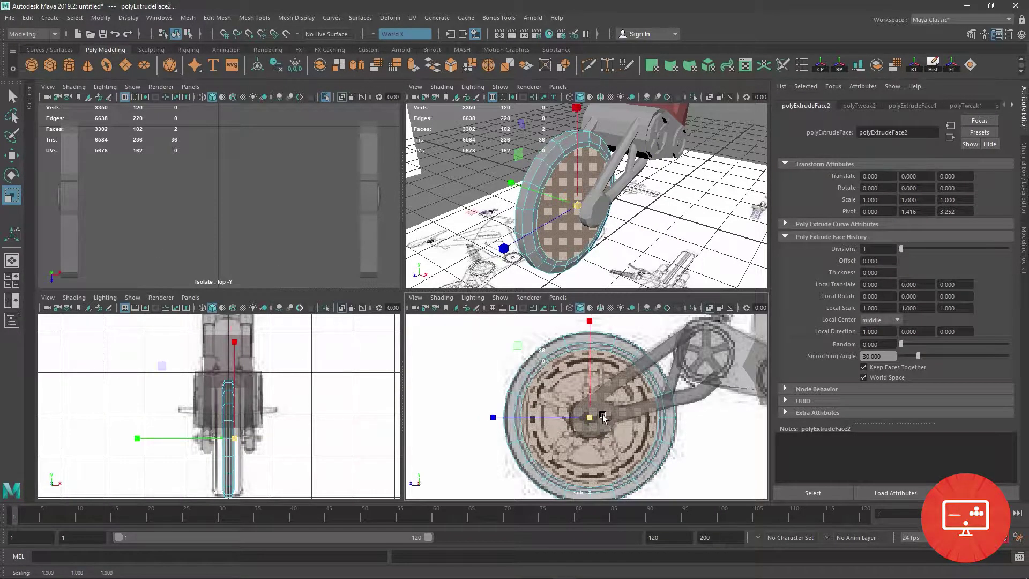
key(w)
drag(667, 228, 671, 234)
Extrude further inner rings, nudge them along X, then delete the centre cap faces
scroll(586, 406, up, 3)
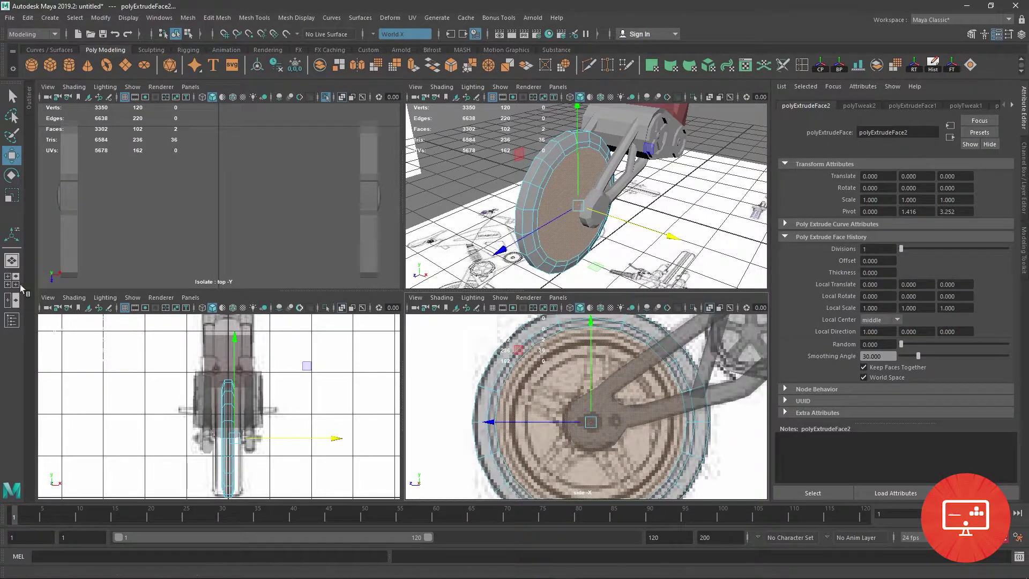
click(10, 197)
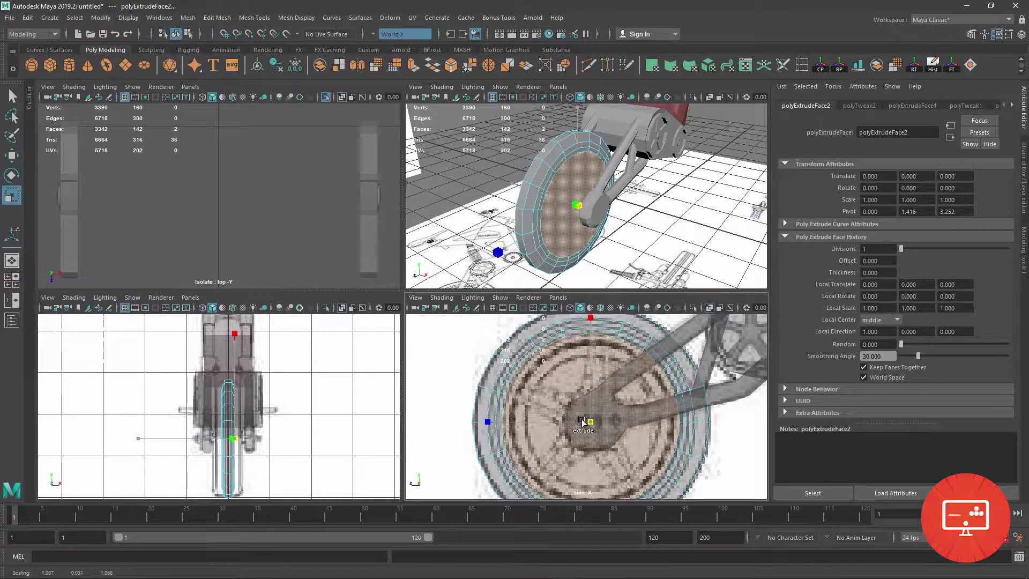
shift+click(582, 421)
shift+click(579, 419)
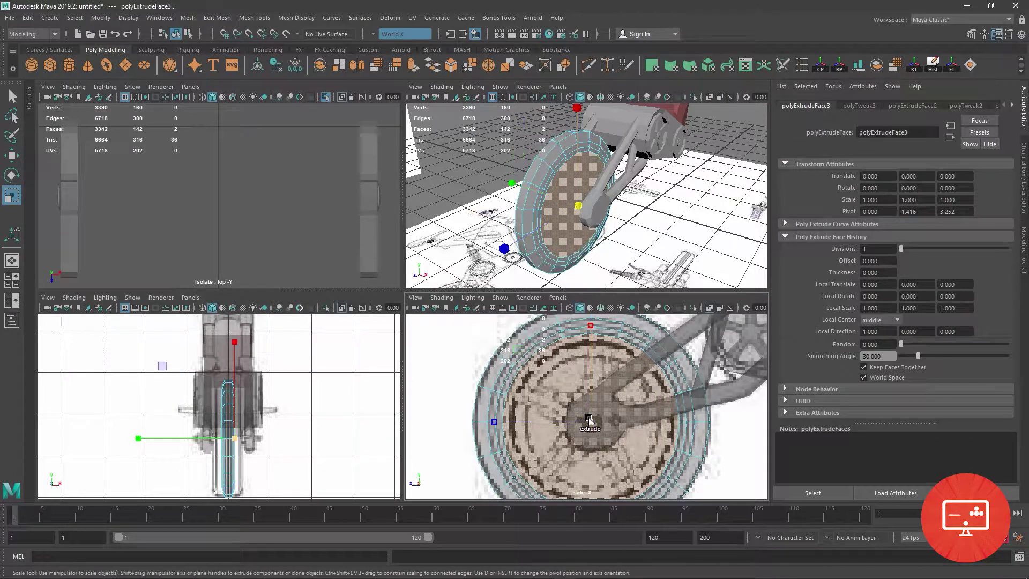
shift+click(577, 419)
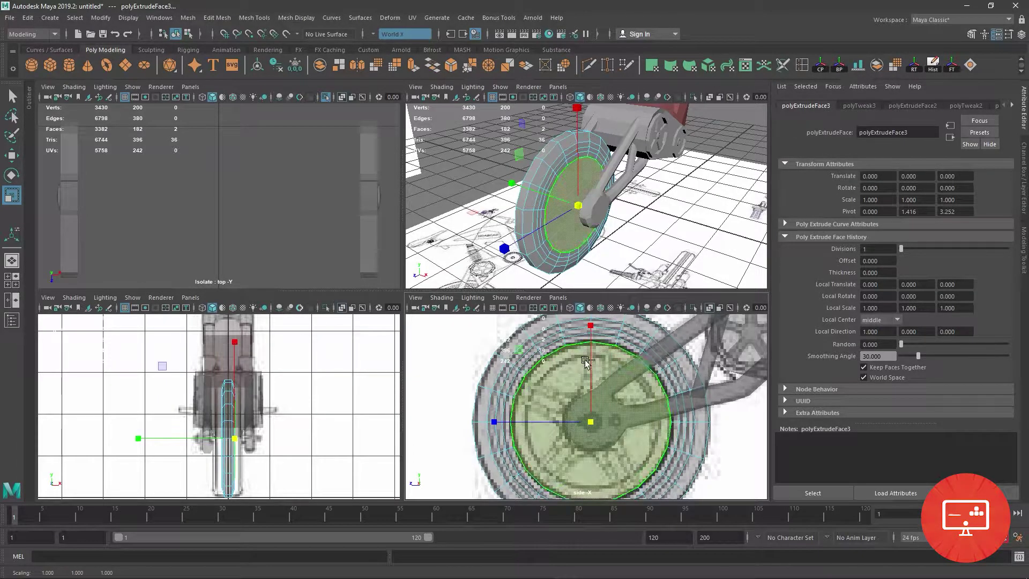
click(10, 159)
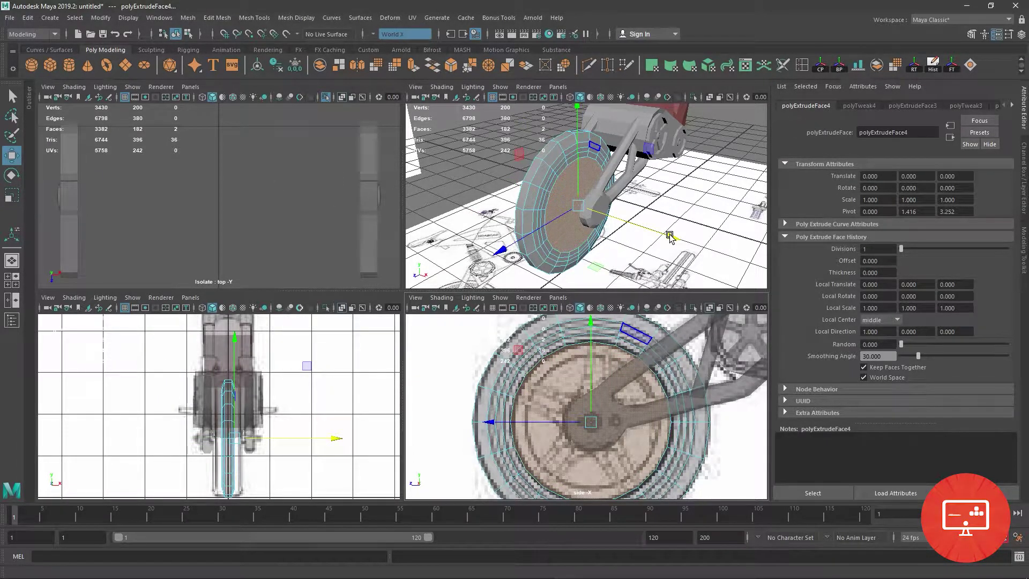
drag(668, 236, 664, 234)
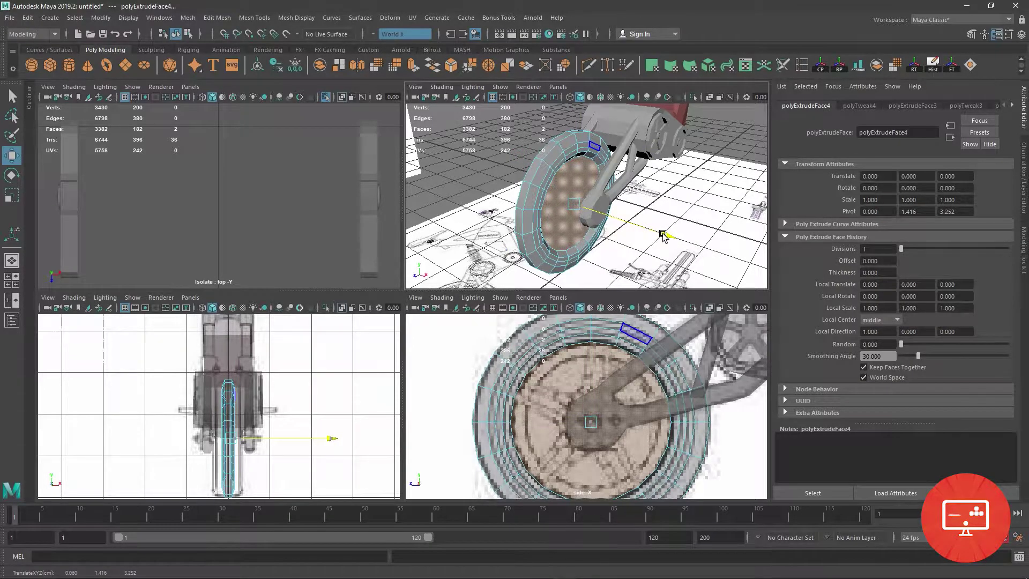
click(663, 234)
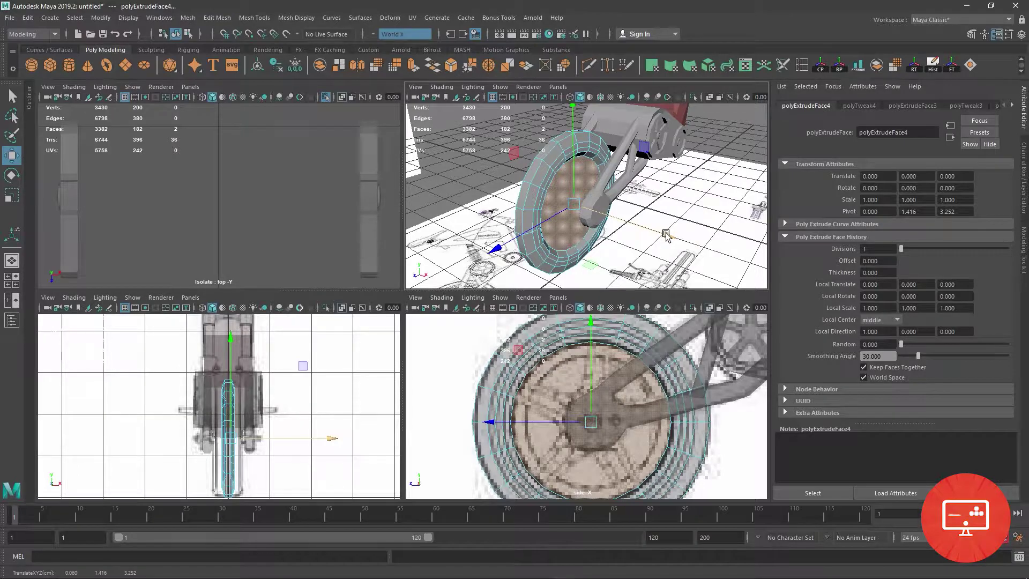
key(ctrl+e)
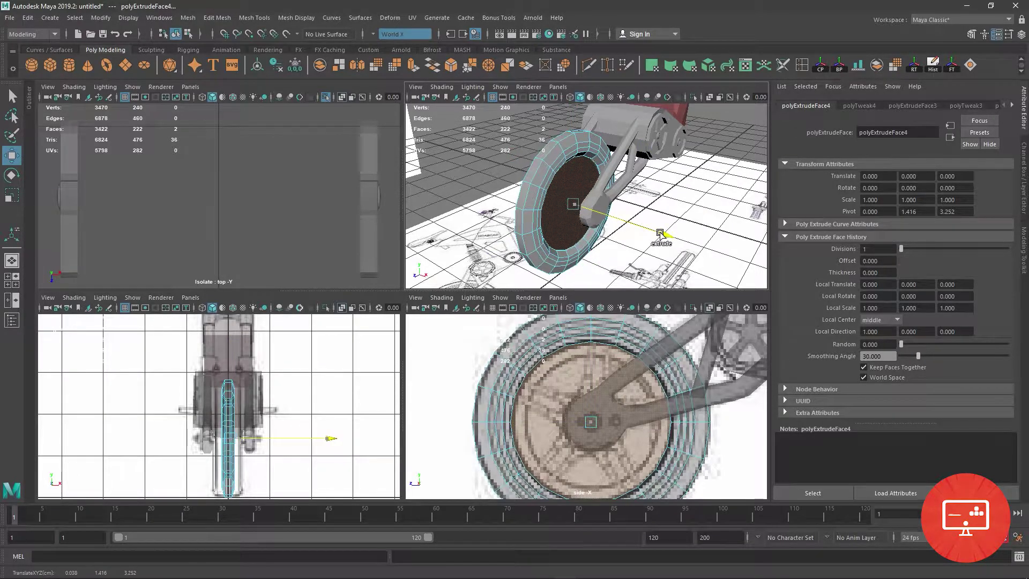
key(Delete)
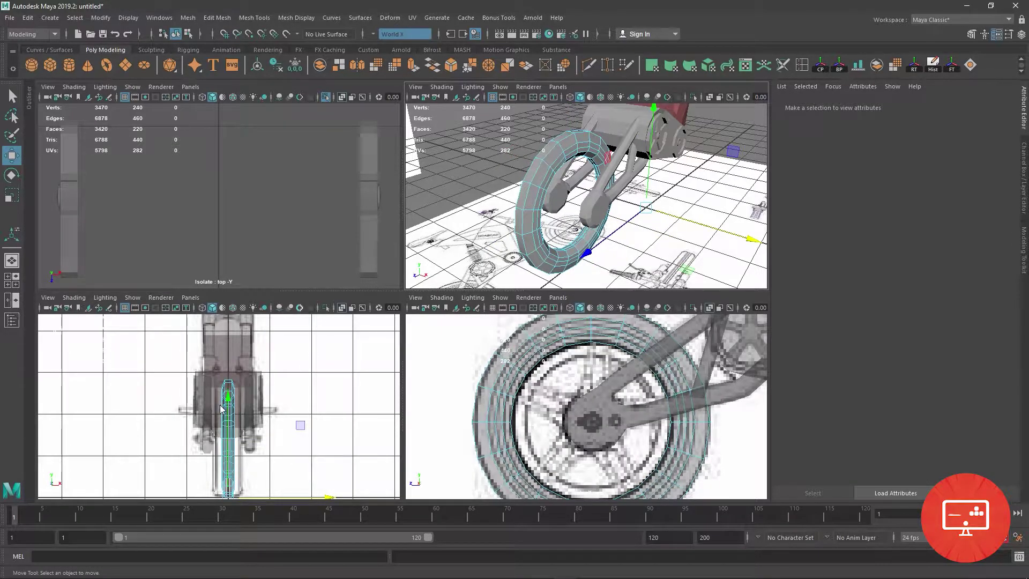
Select the tyre ring pCylinder10 and scale it wider along its thickness
right_click(233, 354)
right_drag(515, 333, 547, 346)
right_click(527, 354)
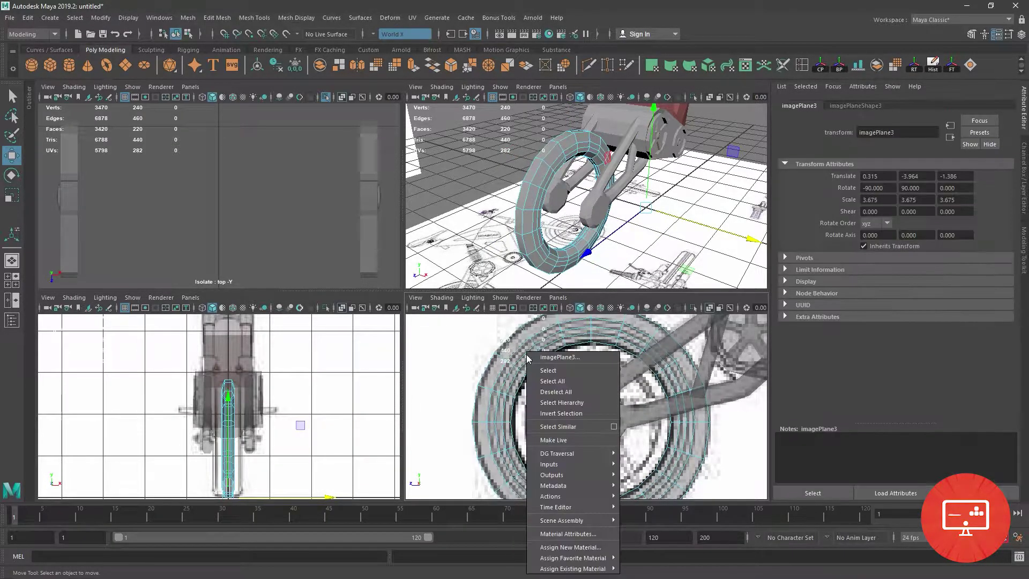
click(557, 357)
right_click(482, 319)
click(521, 337)
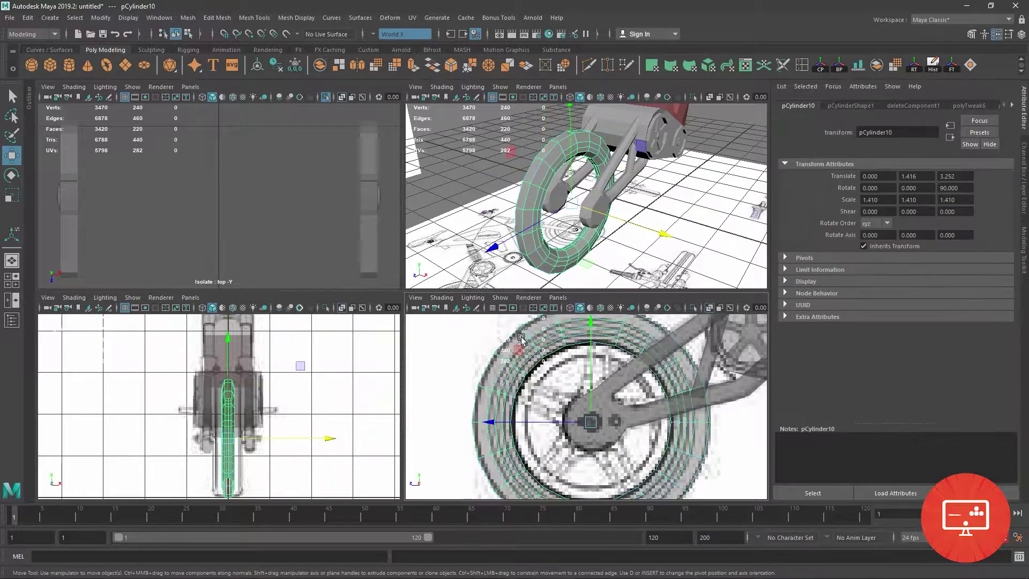
key(r)
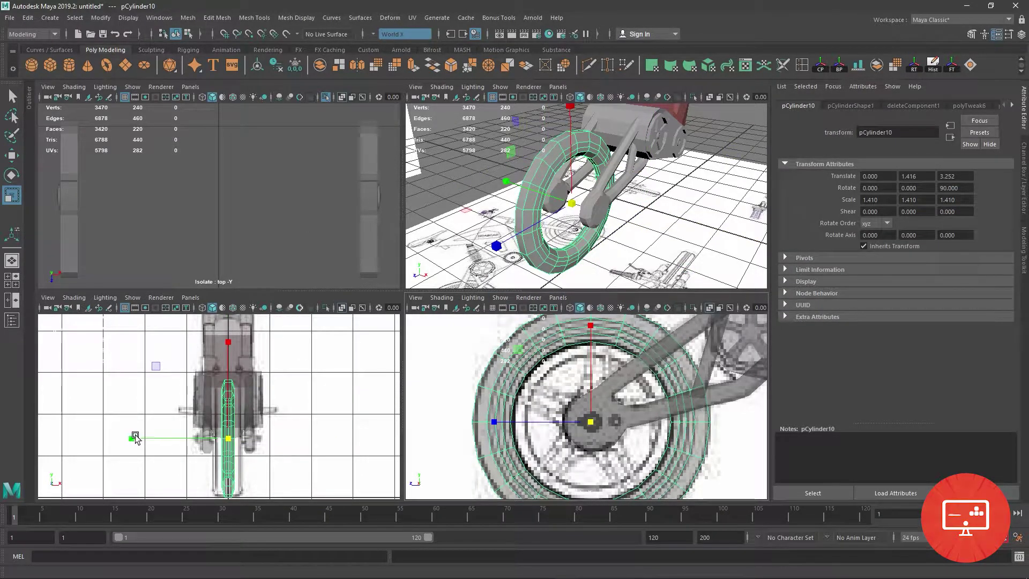
drag(135, 439, 49, 422)
Scale and nudge the tyre's inner edge loop, then select all the ring's vertices
key(space)
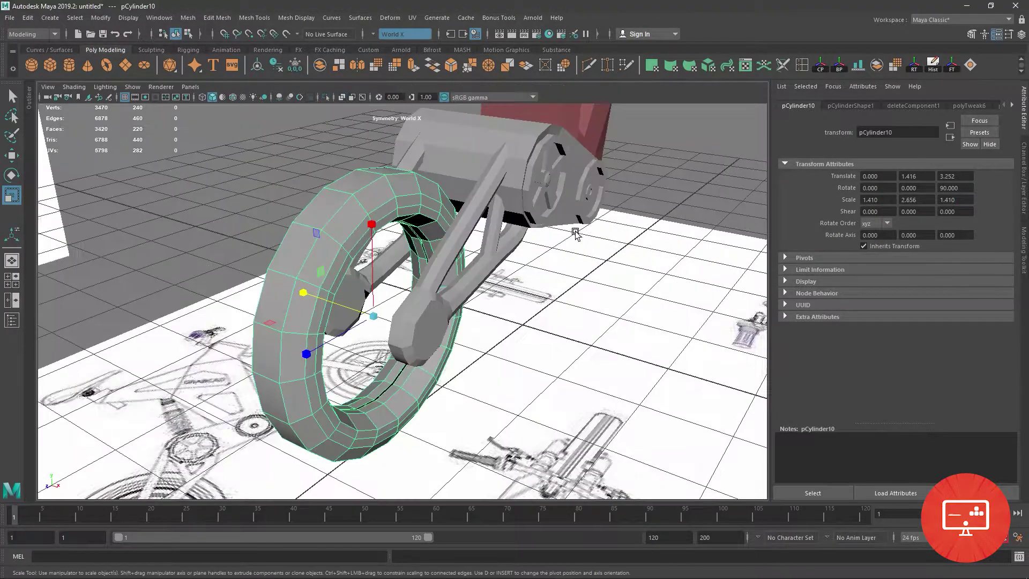
mouse_move(482, 268)
alt+mouse_down()
mouse_move(387, 357)
mouse_move(429, 343)
mouse_move(470, 360)
alt+mouse_up()
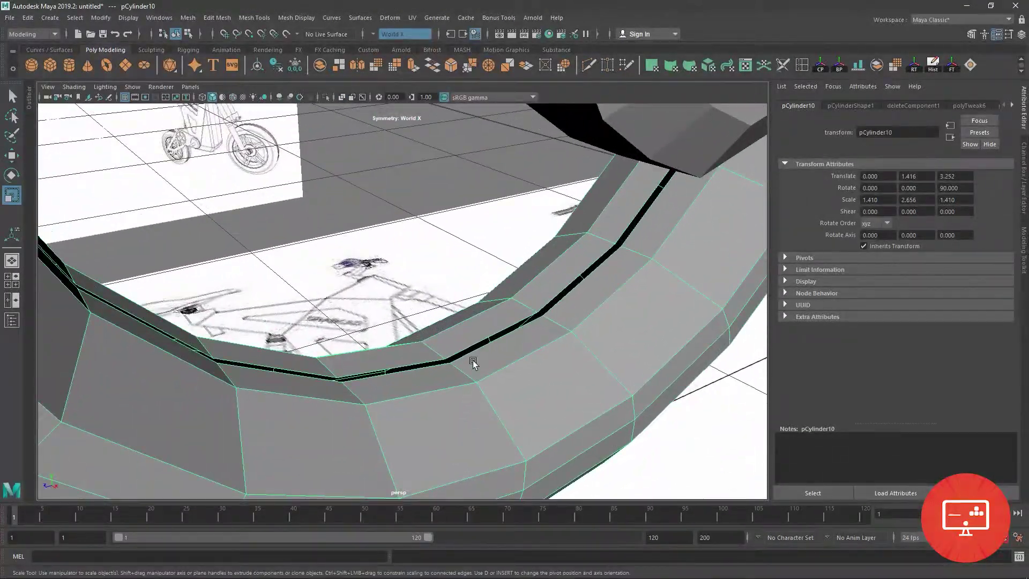
right_drag(470, 300, 469, 248)
double_click(505, 336)
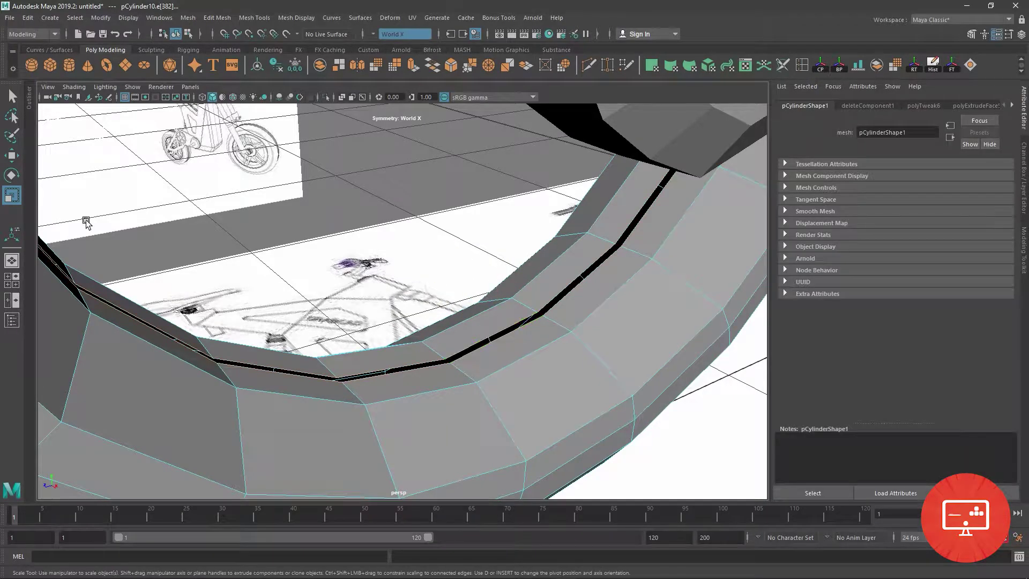
mouse_move(87, 223)
alt+mouse_down()
mouse_move(322, 236)
mouse_move(379, 211)
alt+mouse_up()
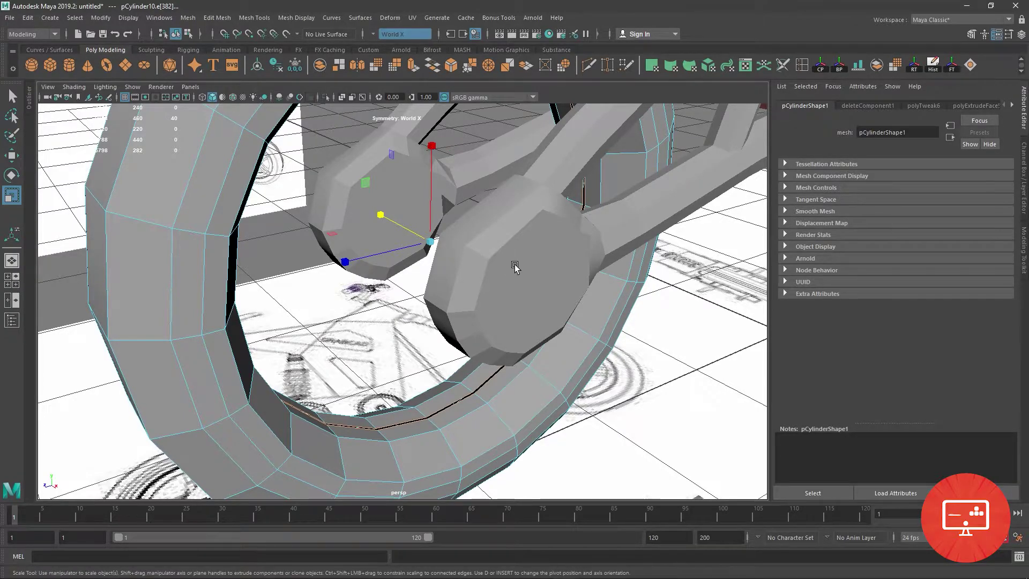
drag(381, 214, 579, 314)
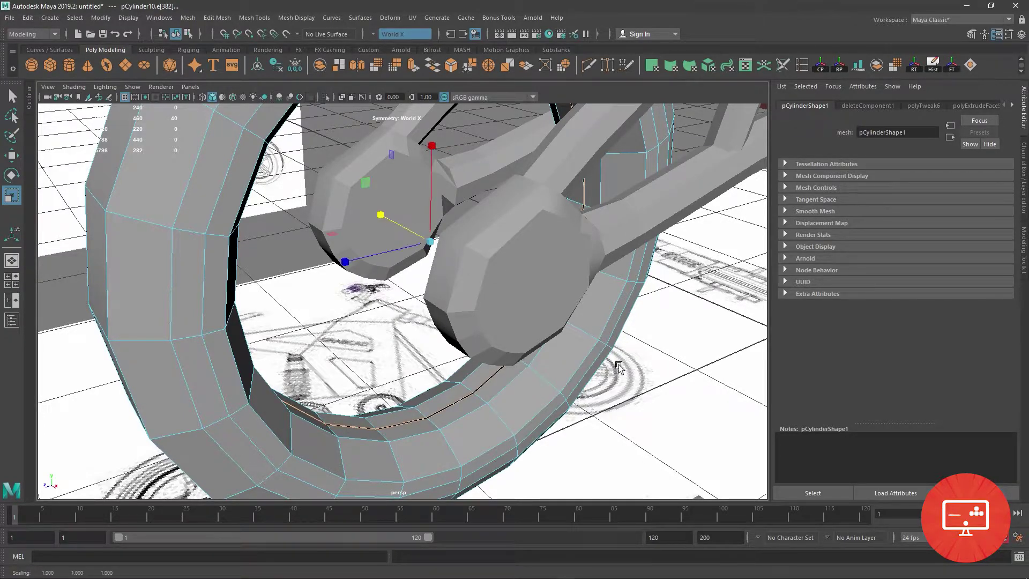
click(10, 158)
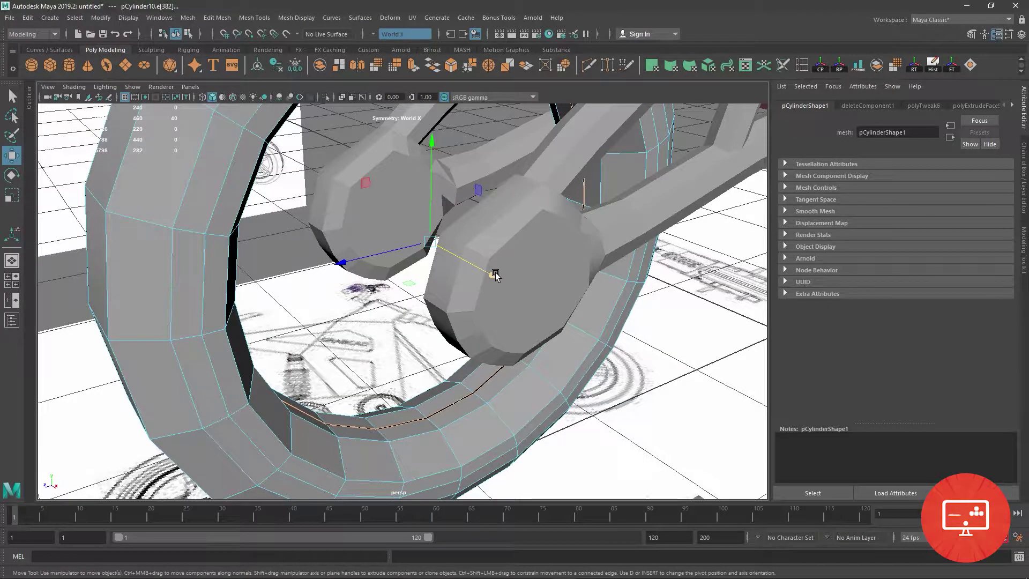
drag(495, 274, 497, 276)
key(f)
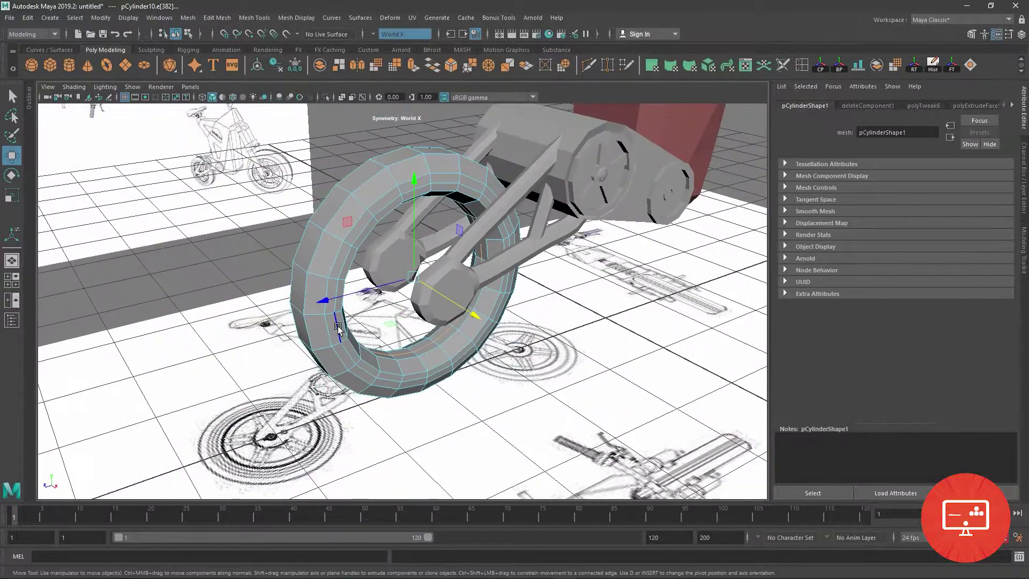
right_drag(339, 272, 425, 165)
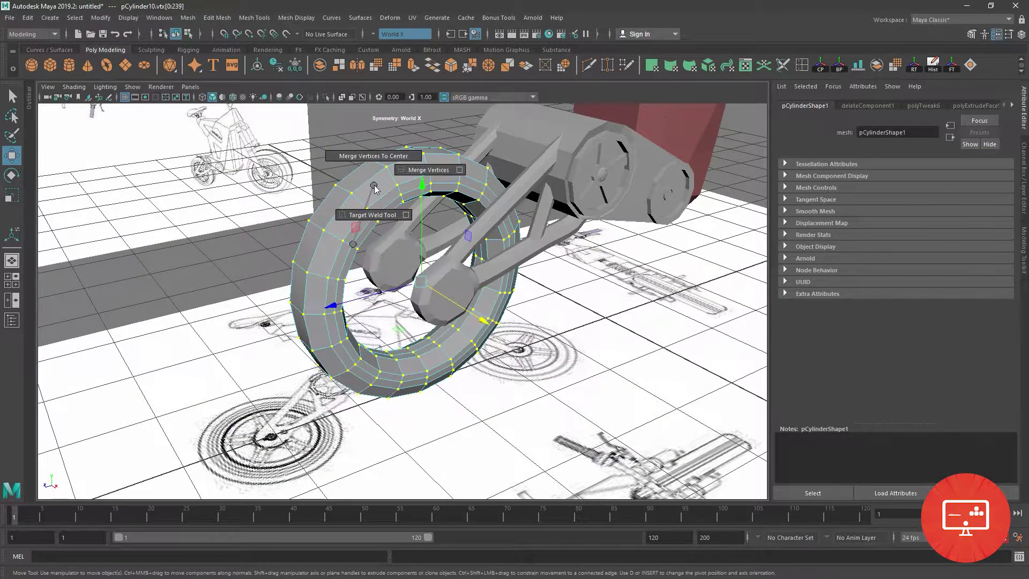
Snap the tyre's centre column of vertices onto the middle axis using grid snapping
key(space)
key(space)
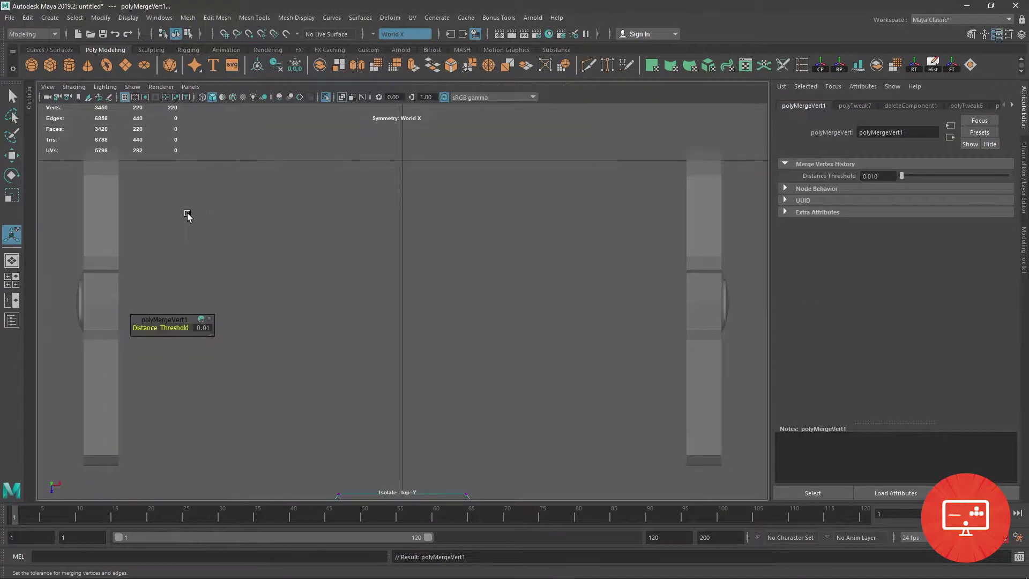
key(f)
drag(381, 159, 394, 437)
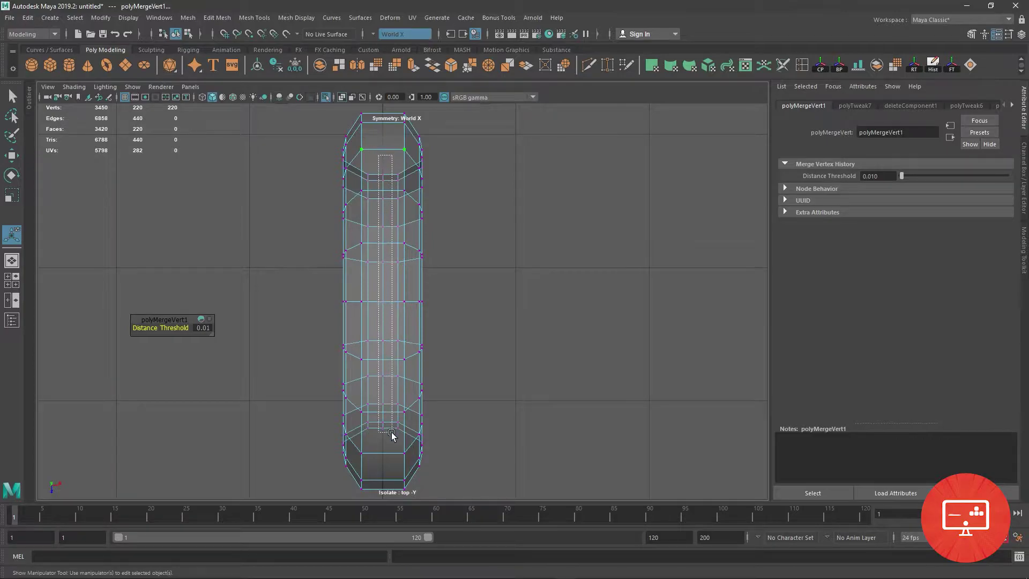
click(13, 198)
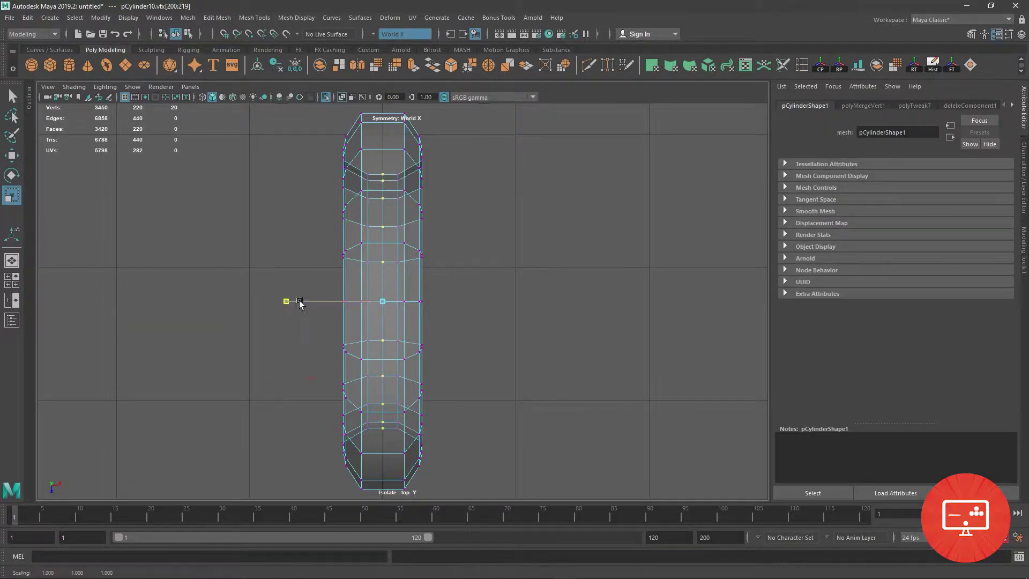
key(x)
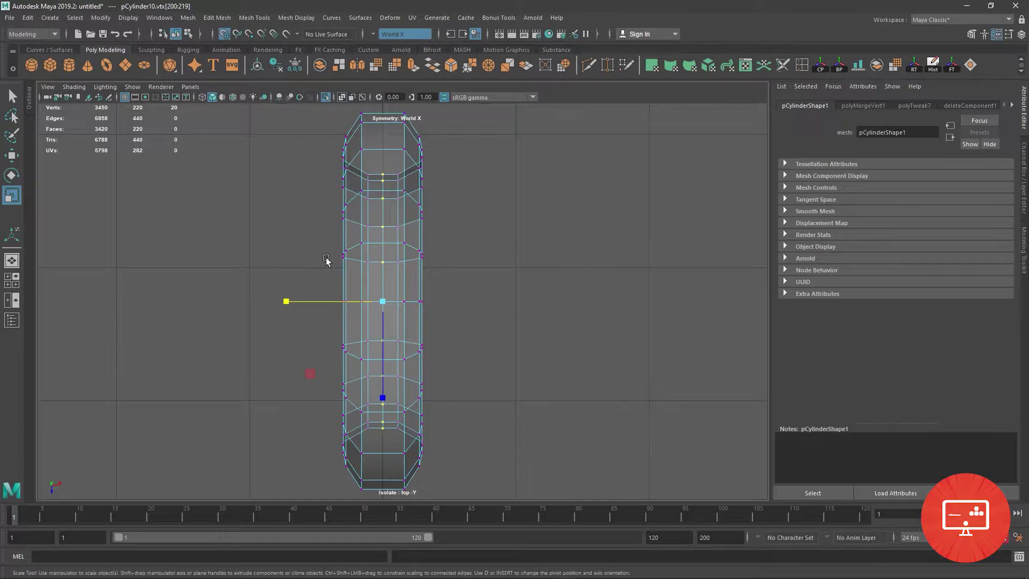
key(w)
drag(469, 304, 481, 303)
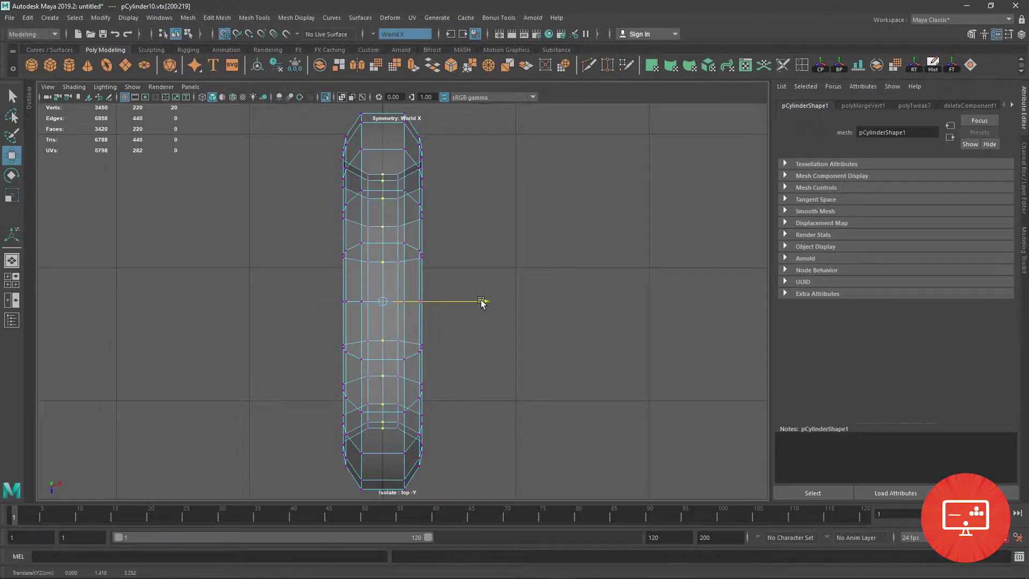
Select nearly all tyre vertices and merge them at a 0.01 distance threshold
right_click(378, 269)
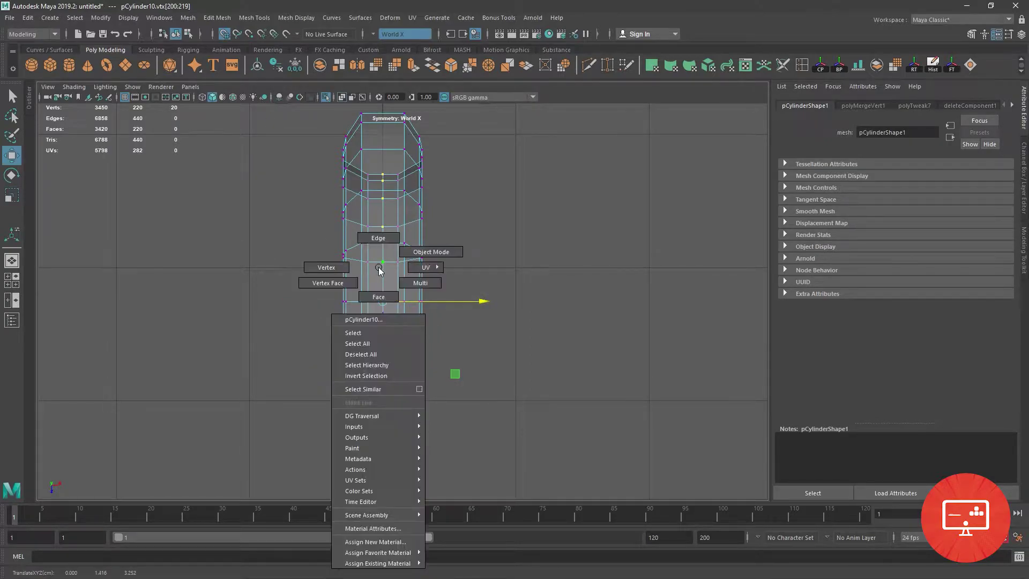
click(333, 268)
drag(251, 120, 575, 492)
shift+right_click(384, 227)
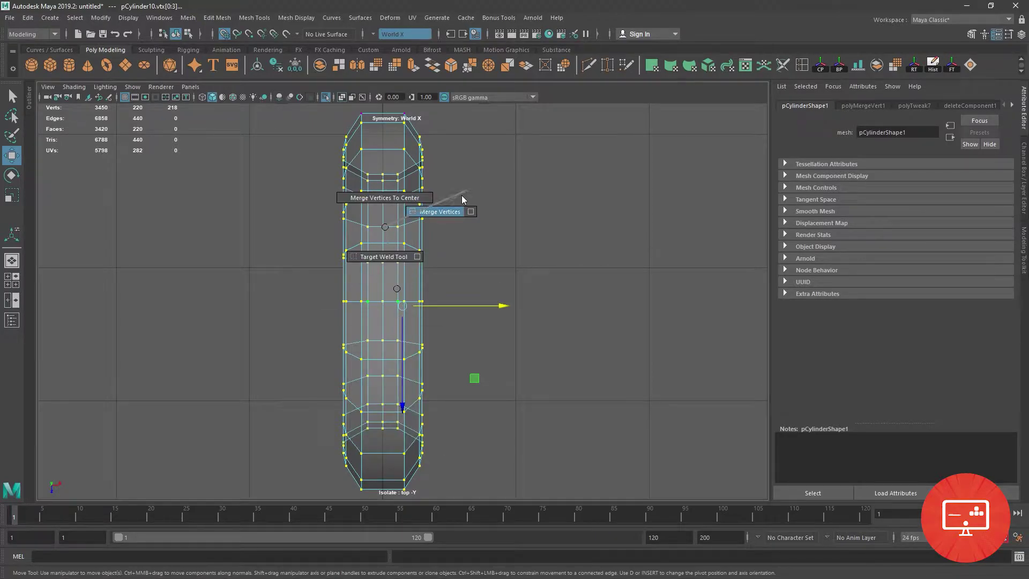
click(463, 199)
key(space)
key(space)
scroll(562, 275, up, 5)
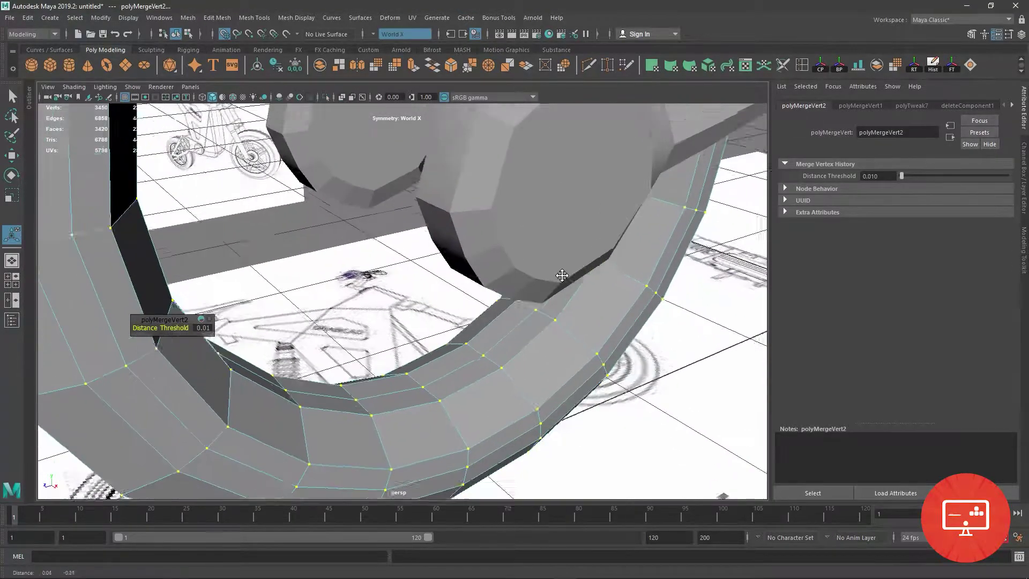
scroll(561, 275, down, 1)
right_drag(445, 269, 431, 241)
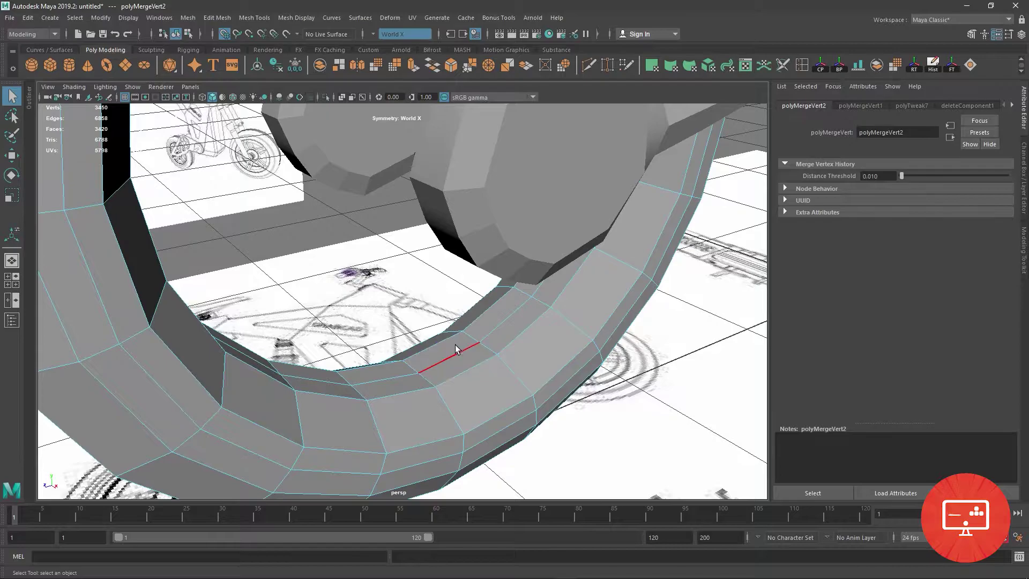
Delete the tyre's centre edge loop and insert one new edge loop around the ring
click(456, 345)
key(ctrl+Delete)
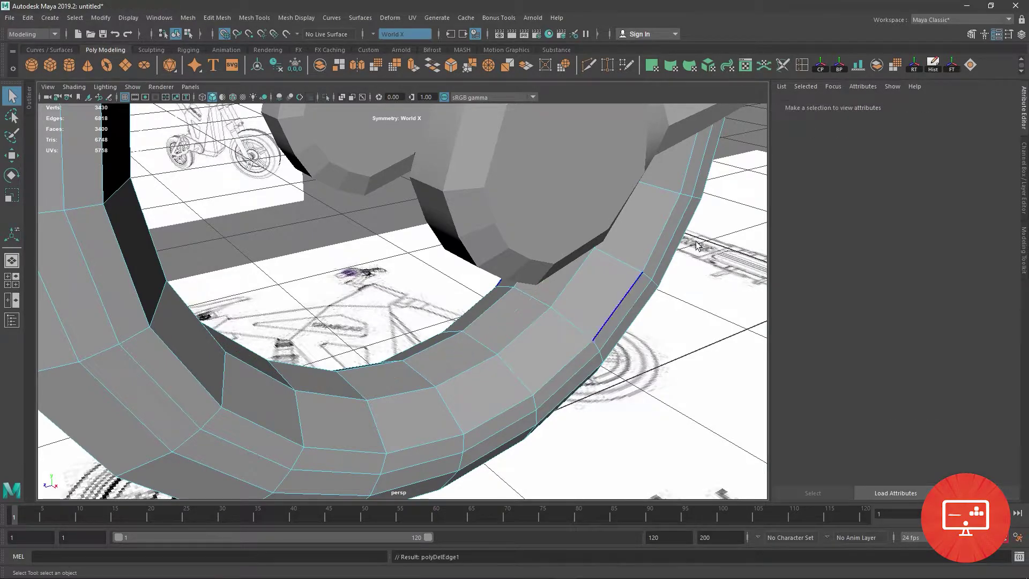
double_click(802, 65)
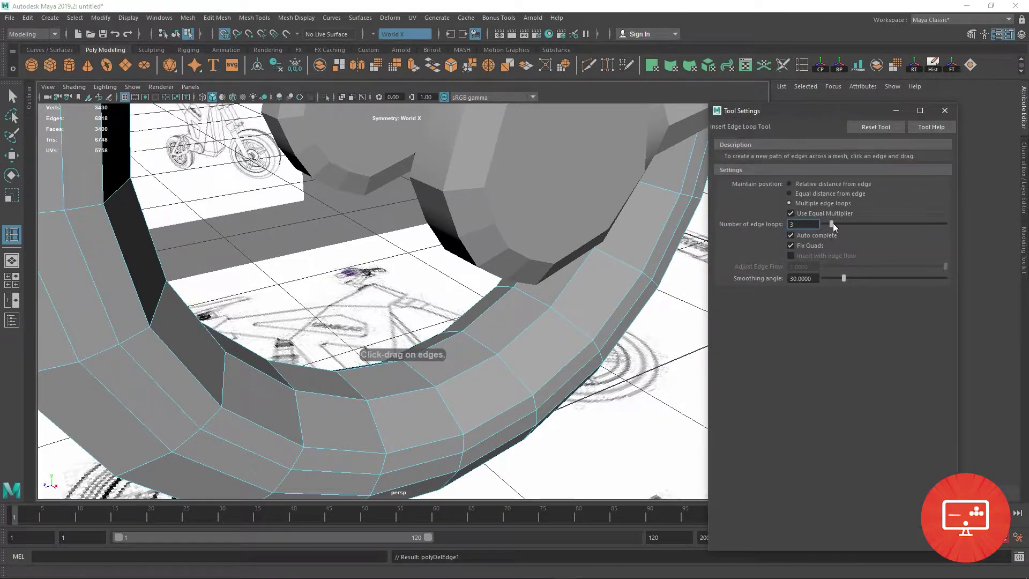
drag(828, 223, 827, 224)
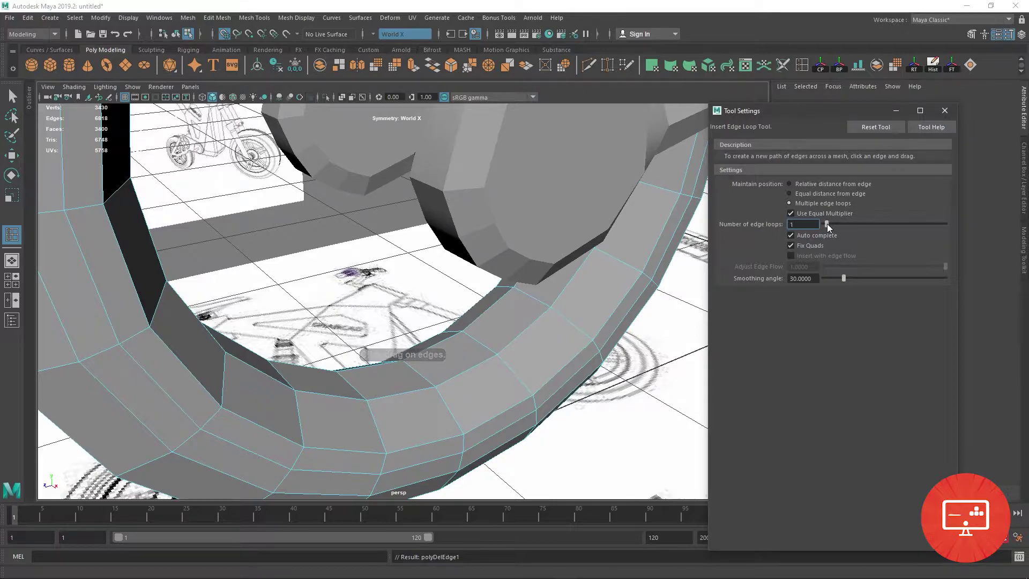
click(471, 341)
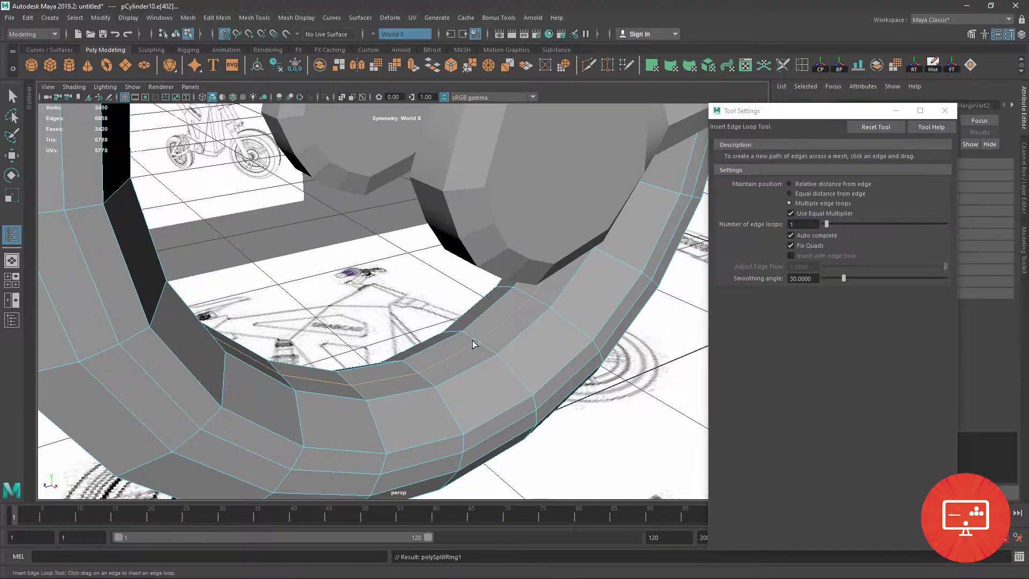
Return the tyre to object mode, close the tool settings, and select the wheel
click(12, 155)
right_drag(563, 278, 603, 290)
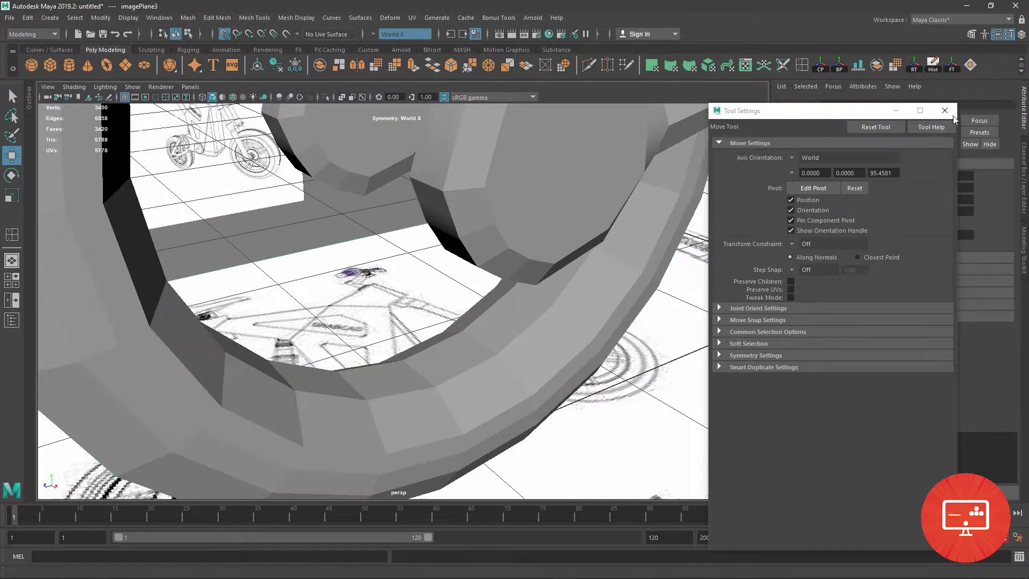
click(944, 111)
mouse_move(429, 268)
alt+mouse_down()
mouse_move(273, 311)
mouse_move(498, 160)
alt+mouse_up()
click(273, 310)
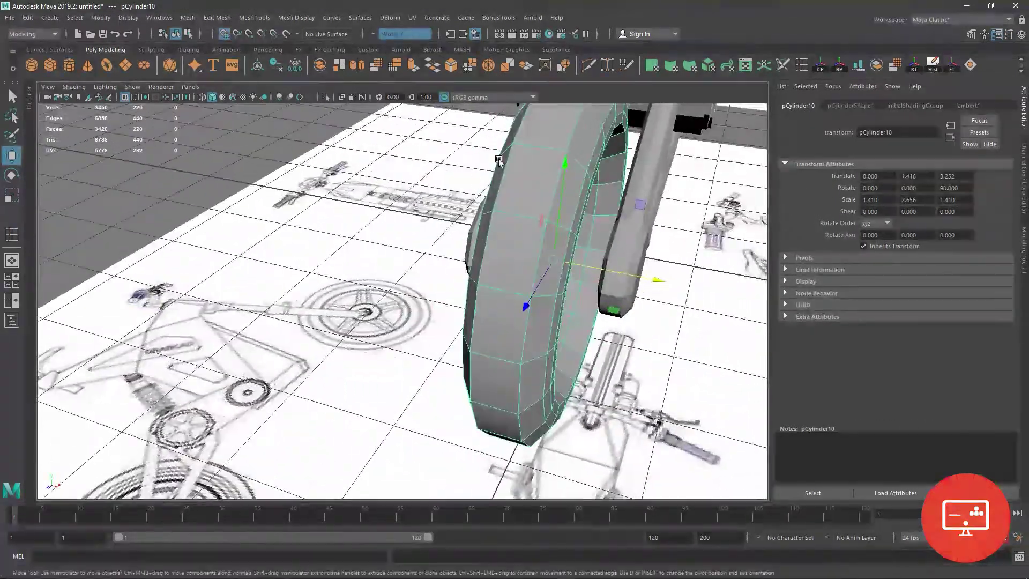
Add edge loops to the pCylinder11 wheel and scale its inner rim loop to size
scroll(499, 161, up, 3)
right_drag(406, 211, 427, 191)
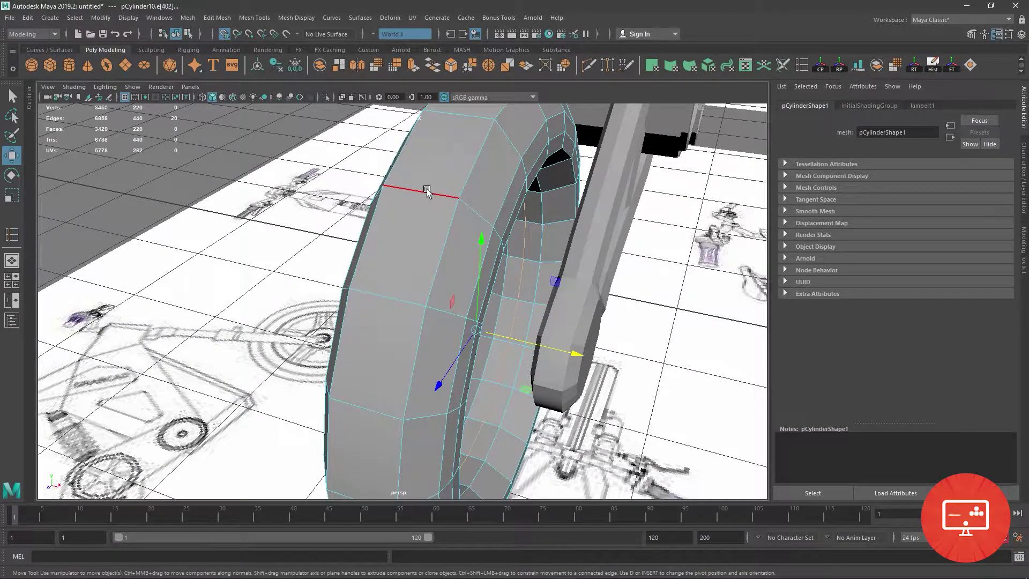
double_click(607, 65)
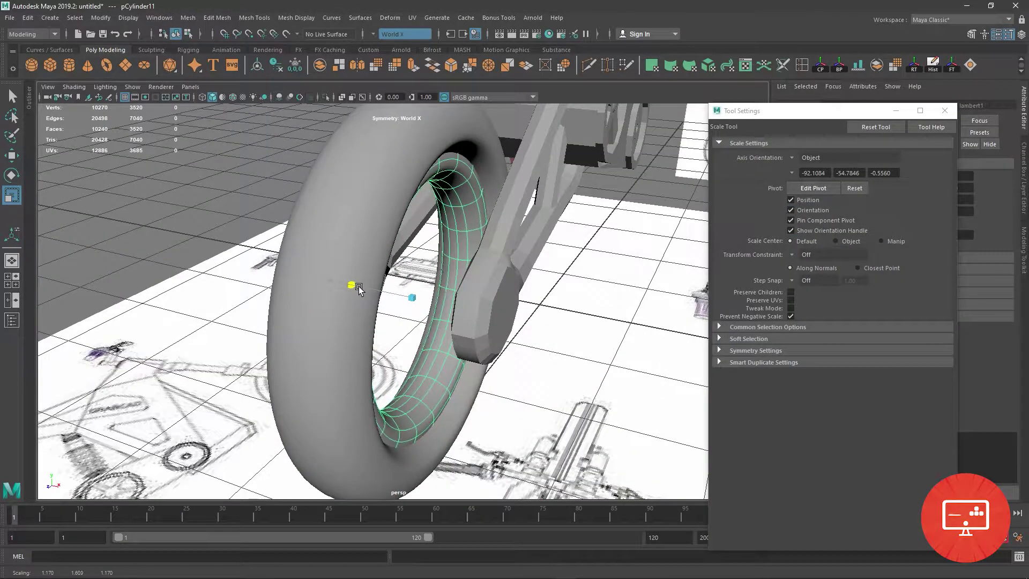
mouse_move(361, 294)
mouse_down()
mouse_move(389, 298)
mouse_move(370, 295)
mouse_move(400, 272)
mouse_move(381, 265)
mouse_up()
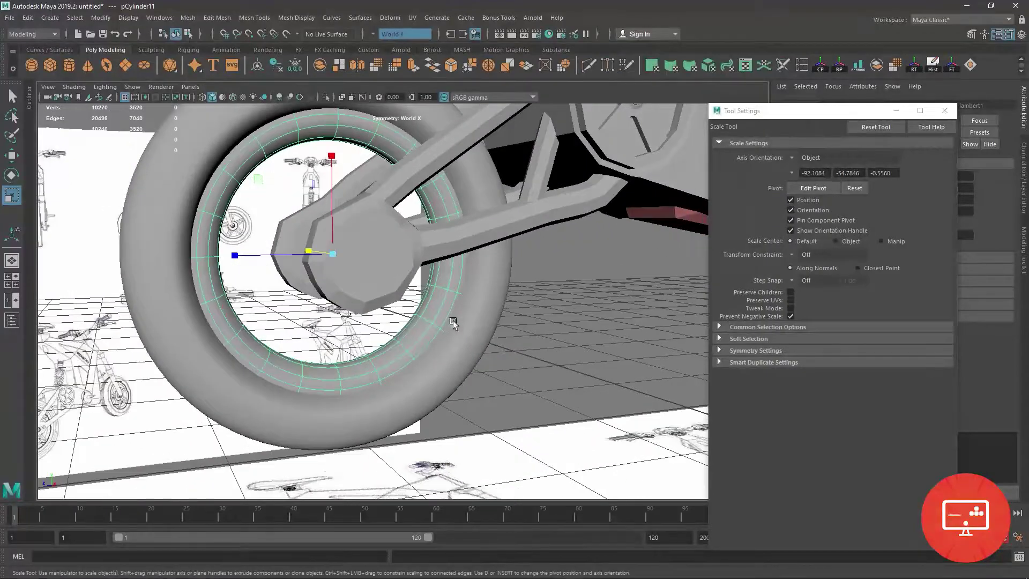
Isolate the rim ring and delete its outer face loop and leftover border edge loop
key(space)
key(space)
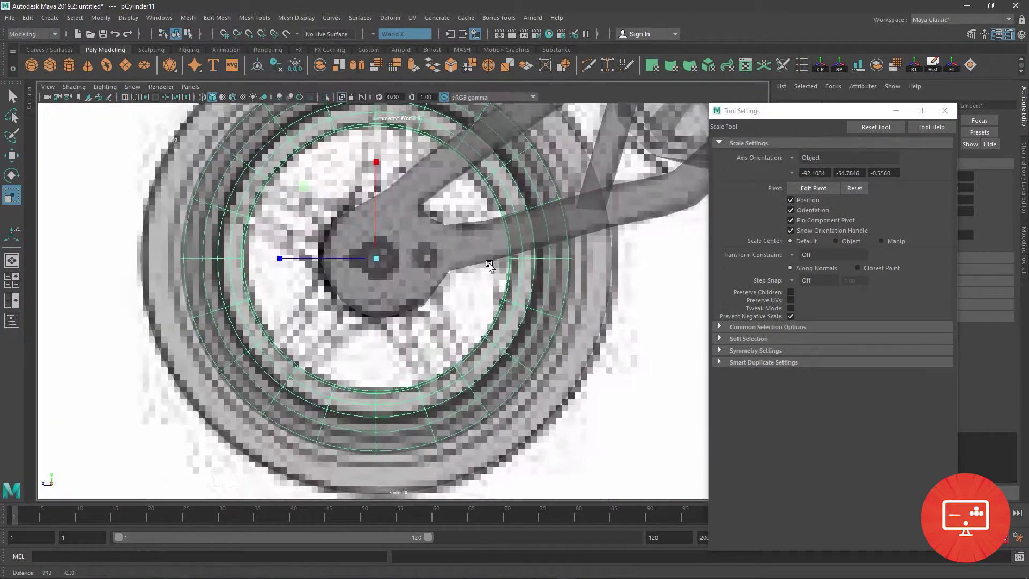
click(326, 102)
right_drag(541, 330, 540, 306)
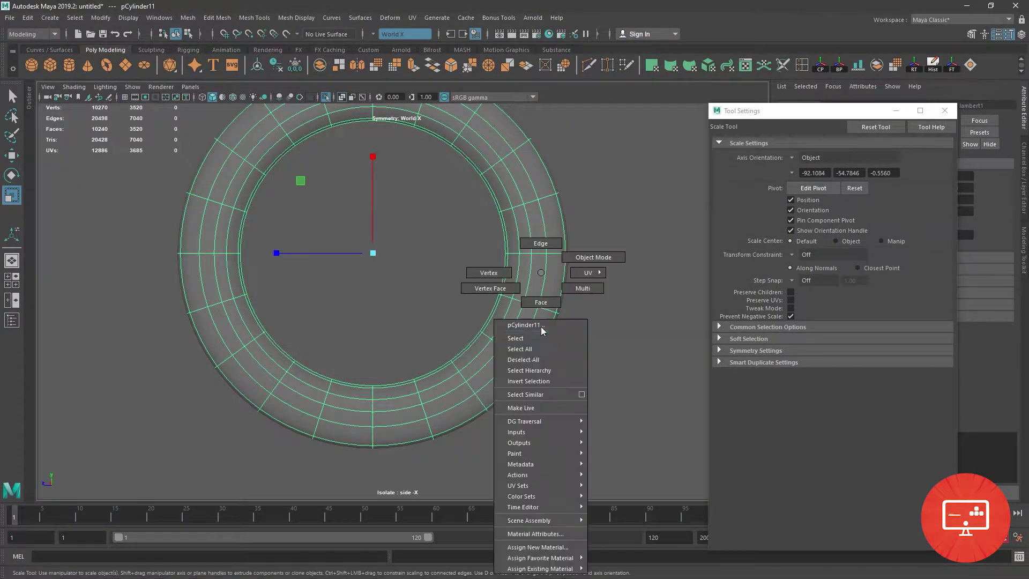
click(539, 332)
click(546, 279)
shift+double_click(551, 289)
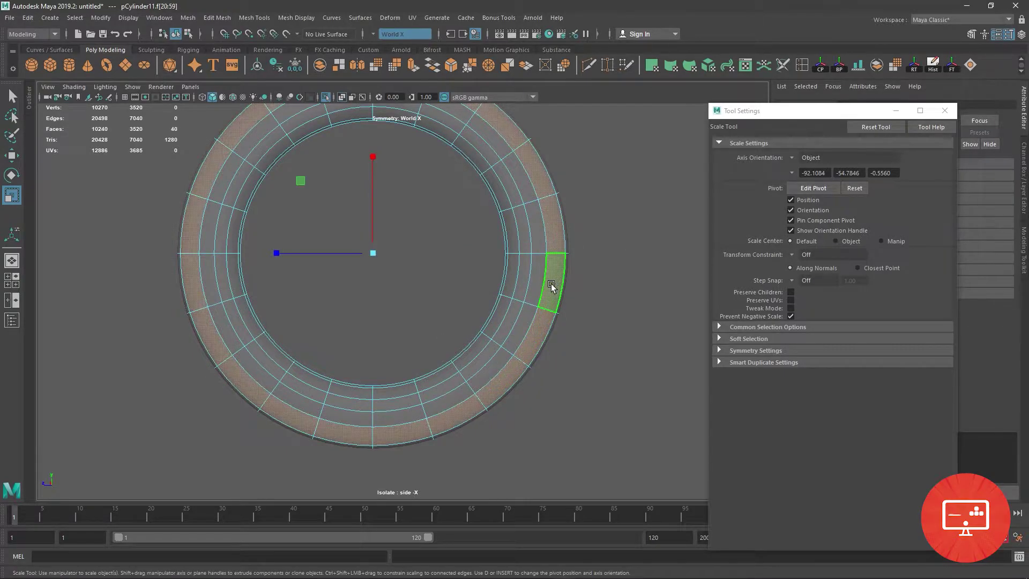
key(Delete)
double_click(571, 246)
key(Delete)
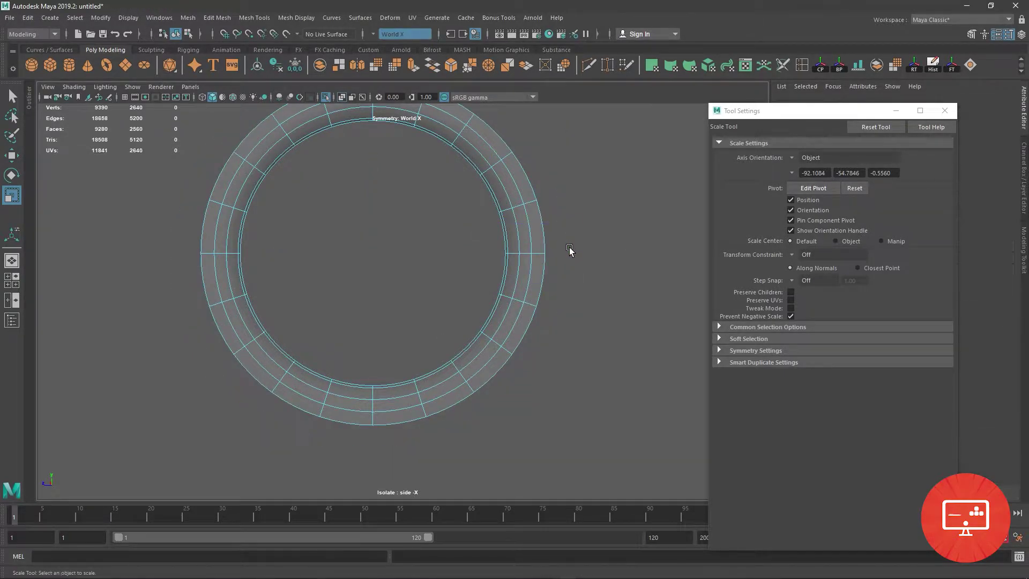
Isolate the rim's right-side faces and select the ring's full set of edges
click(325, 97)
click(499, 229)
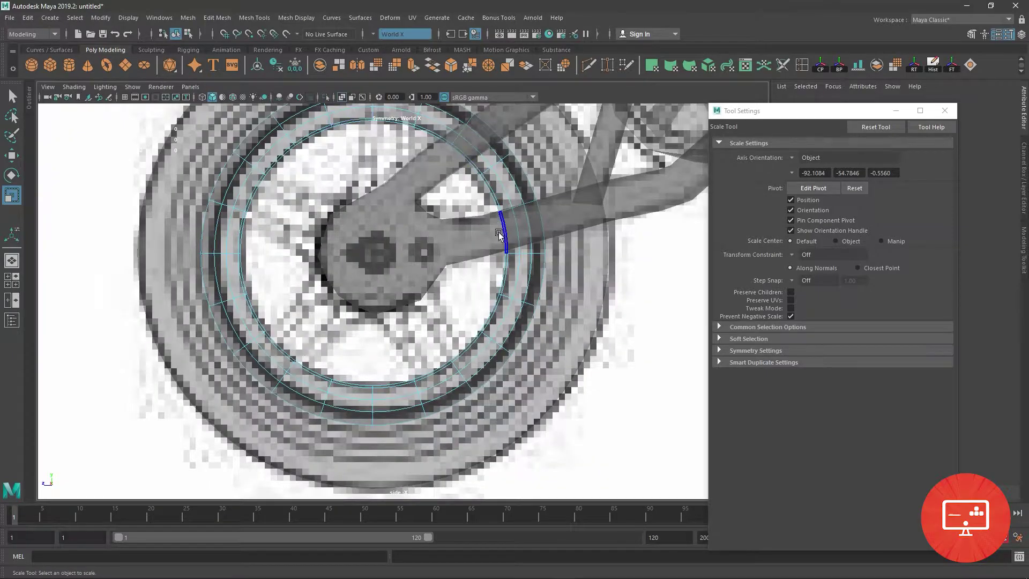
key(space)
key(space)
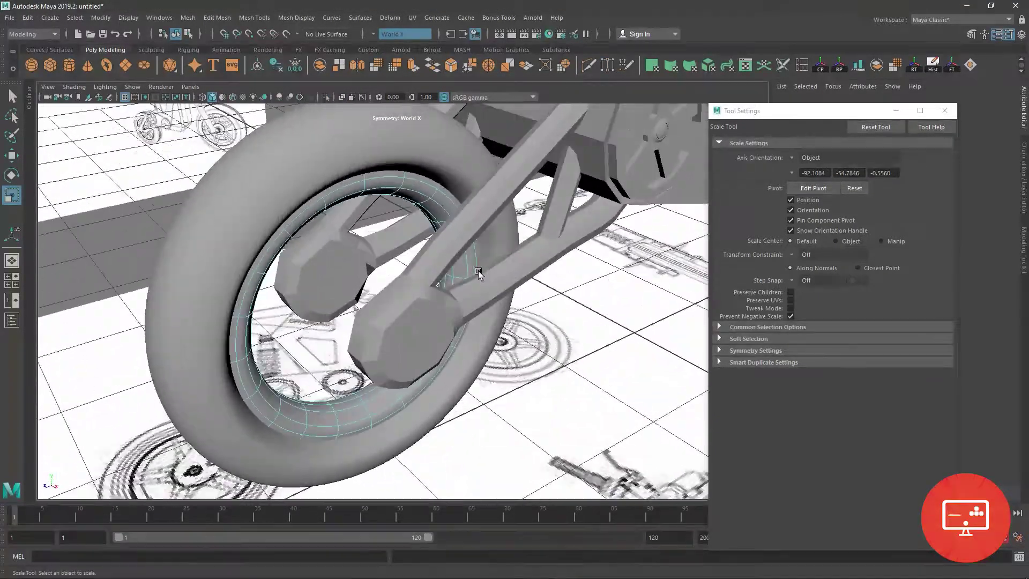
alt+drag(517, 159, 449, 255)
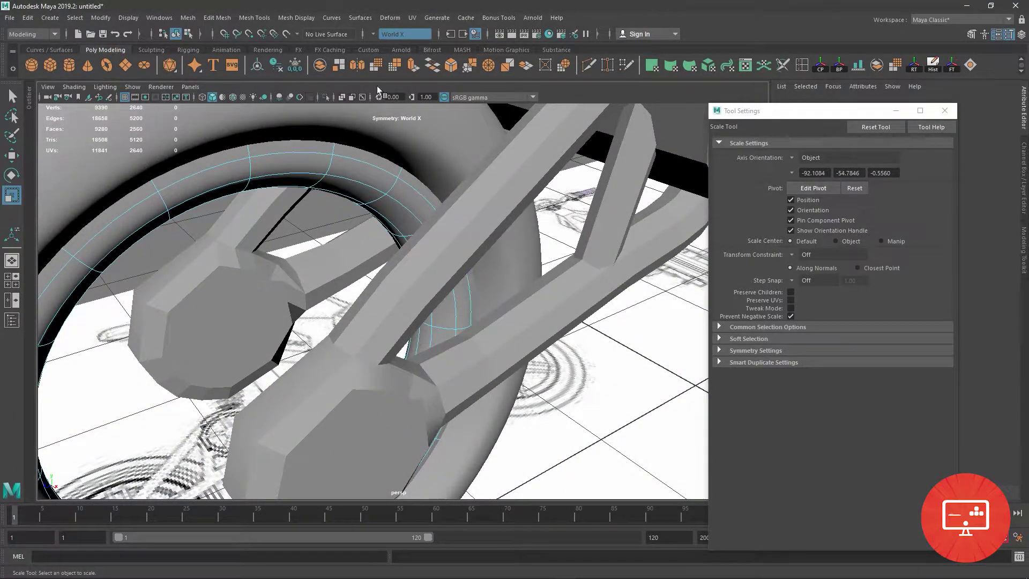
click(325, 97)
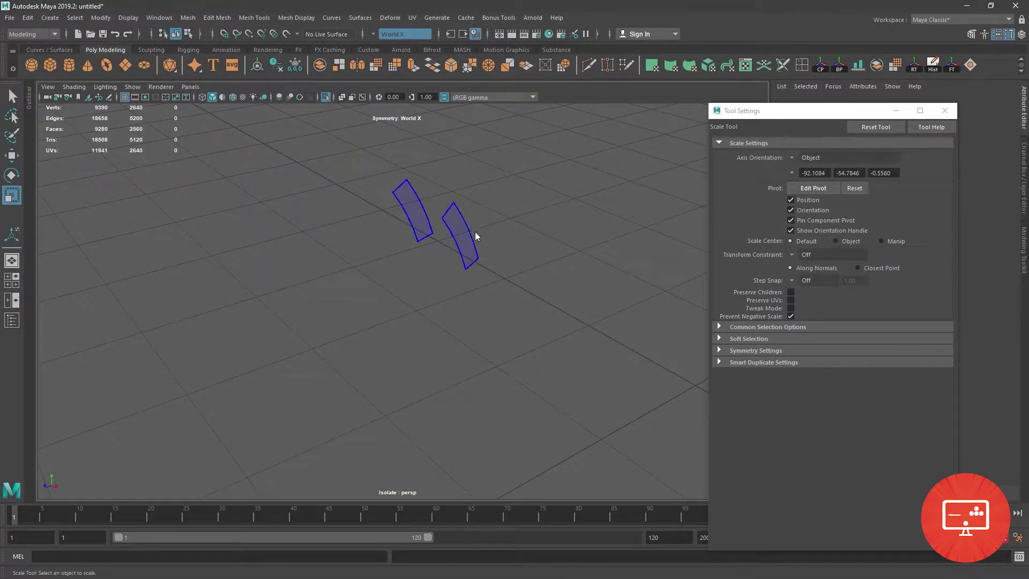
middle_drag(474, 237, 466, 220)
drag(466, 220, 445, 192)
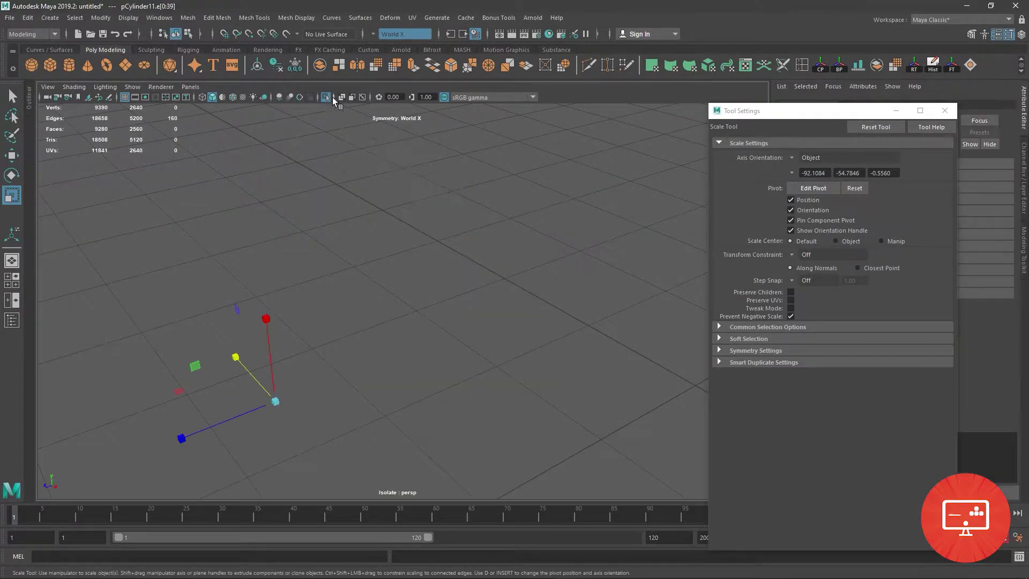
Shift the selected rim edges sideways and inspect the tyre from a low side angle
click(325, 97)
click(11, 135)
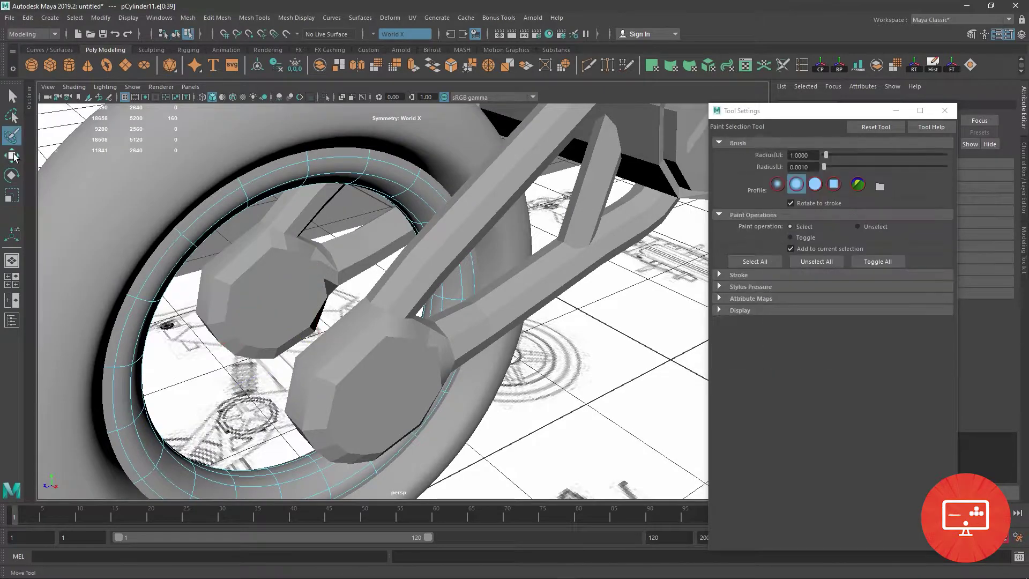
click(13, 155)
drag(374, 405, 386, 411)
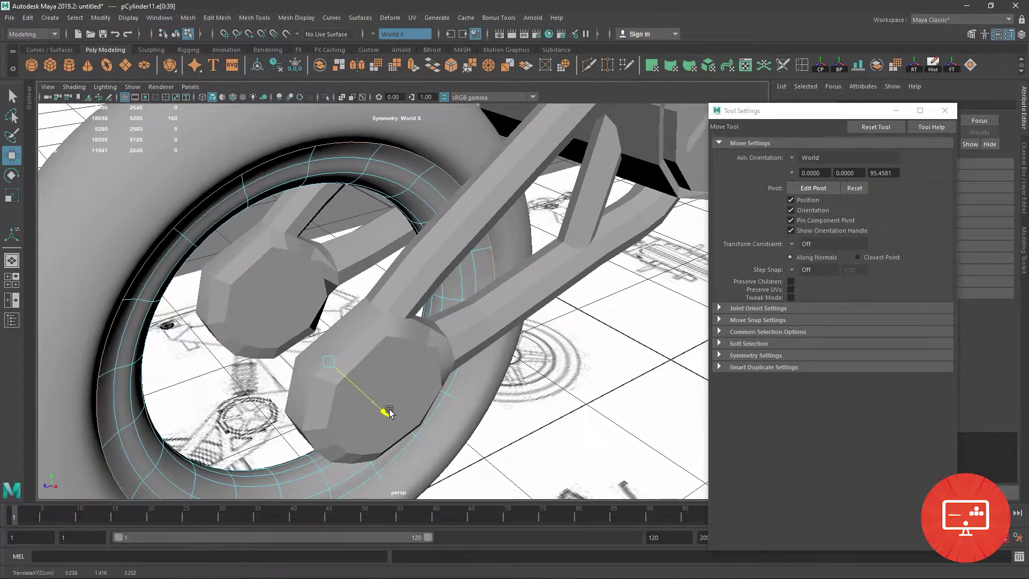
drag(386, 411, 385, 412)
mouse_move(385, 413)
alt+mouse_down()
mouse_move(414, 389)
mouse_move(410, 366)
mouse_move(365, 349)
alt+mouse_up()
scroll(410, 366, down, 5)
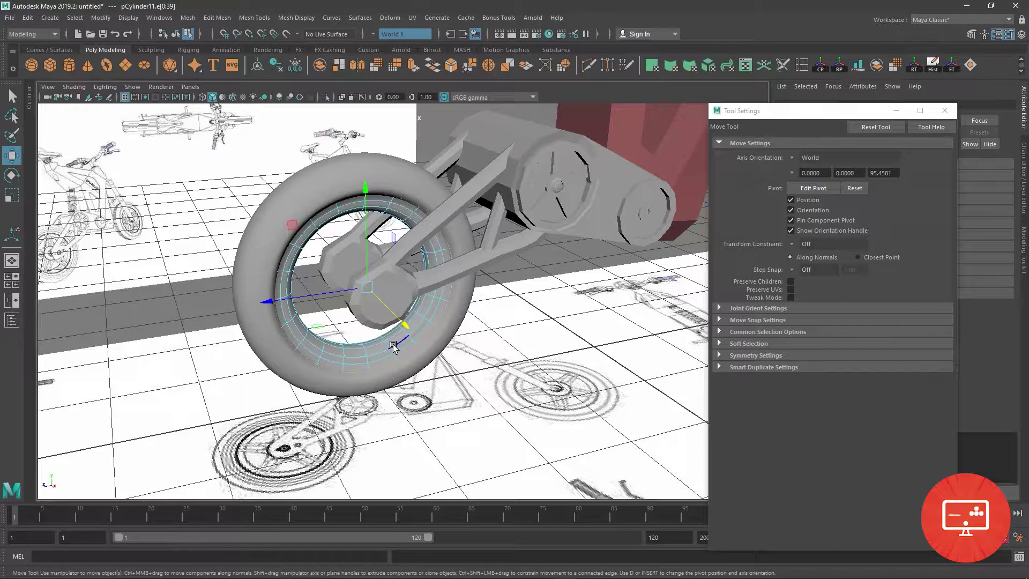
mouse_move(388, 341)
alt+mouse_down()
mouse_move(570, 223)
mouse_move(575, 209)
alt+mouse_up()
scroll(536, 278, up, 3)
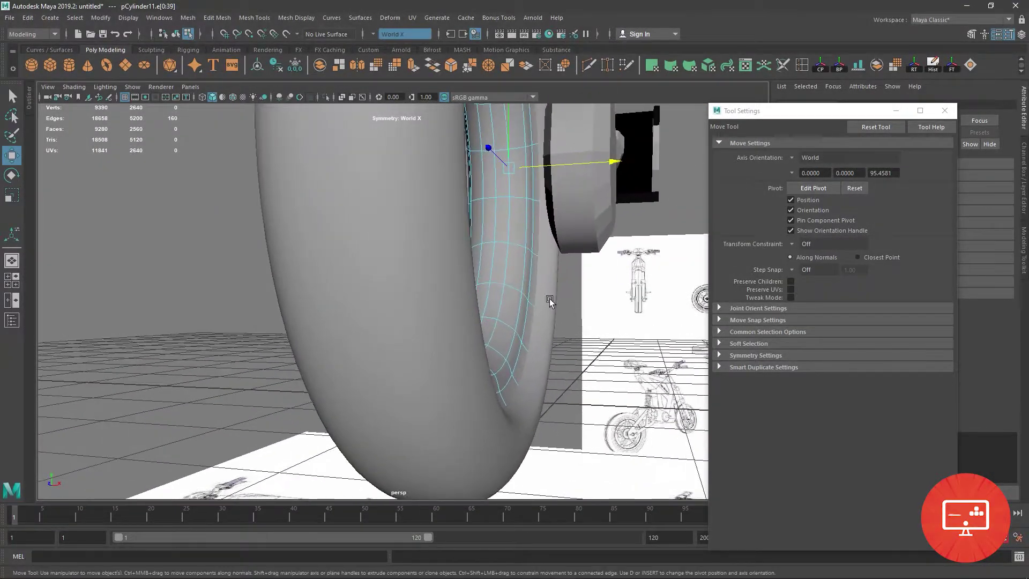
alt+drag(549, 298, 479, 358)
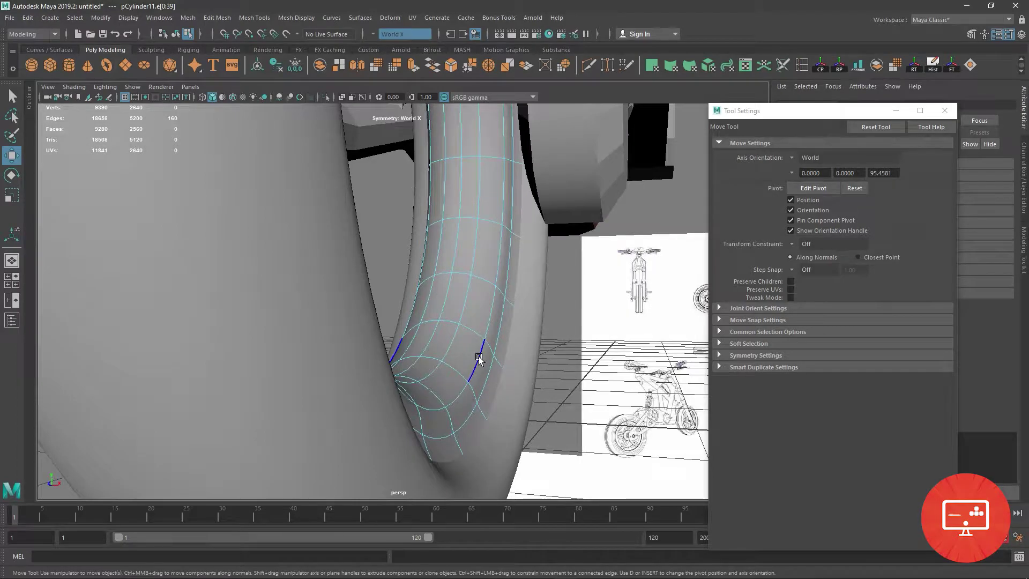
Undo the rim edge move and shift a full rim edge loop sideways instead
key(ctrl+z)
key(r)
click(488, 357)
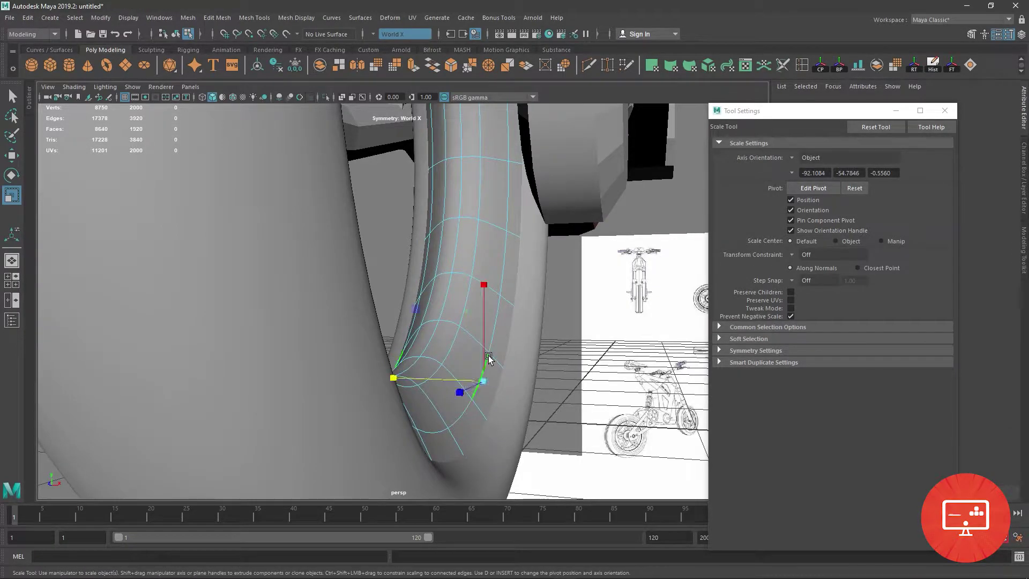
double_click(491, 256)
key(w)
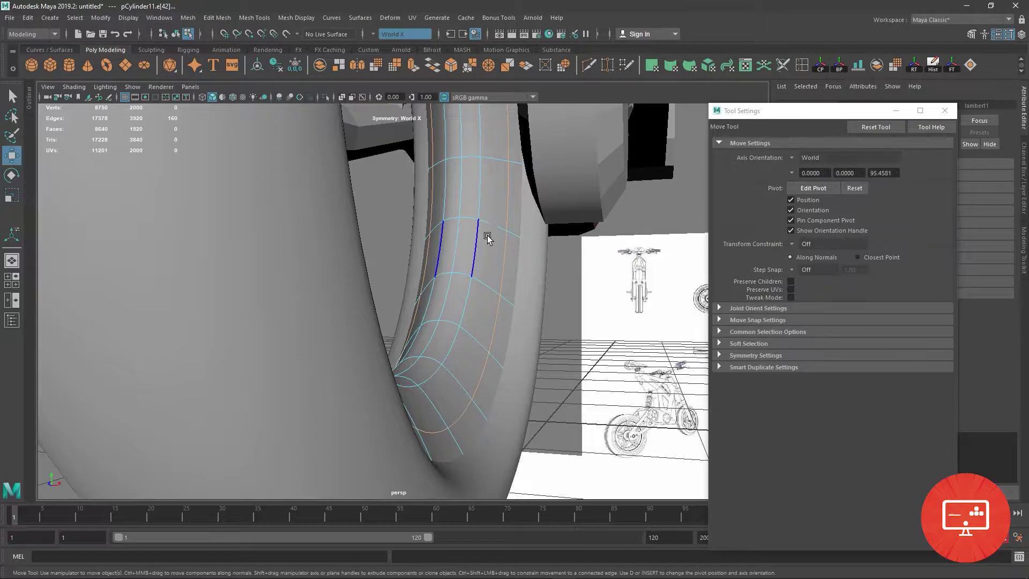
mouse_move(488, 230)
alt+mouse_down()
mouse_move(497, 248)
mouse_move(526, 230)
mouse_move(512, 228)
mouse_move(501, 285)
mouse_move(475, 275)
mouse_move(464, 288)
mouse_move(455, 278)
mouse_move(396, 382)
alt+mouse_up()
click(525, 227)
Scale another rim edge loop outward by about 1.06
click(387, 391)
key(r)
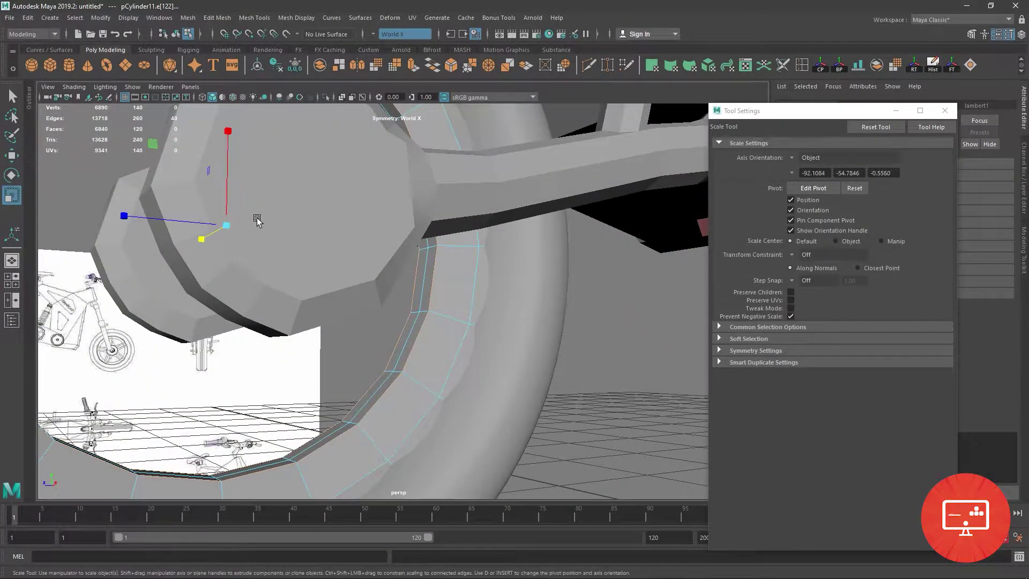
drag(227, 227, 248, 245)
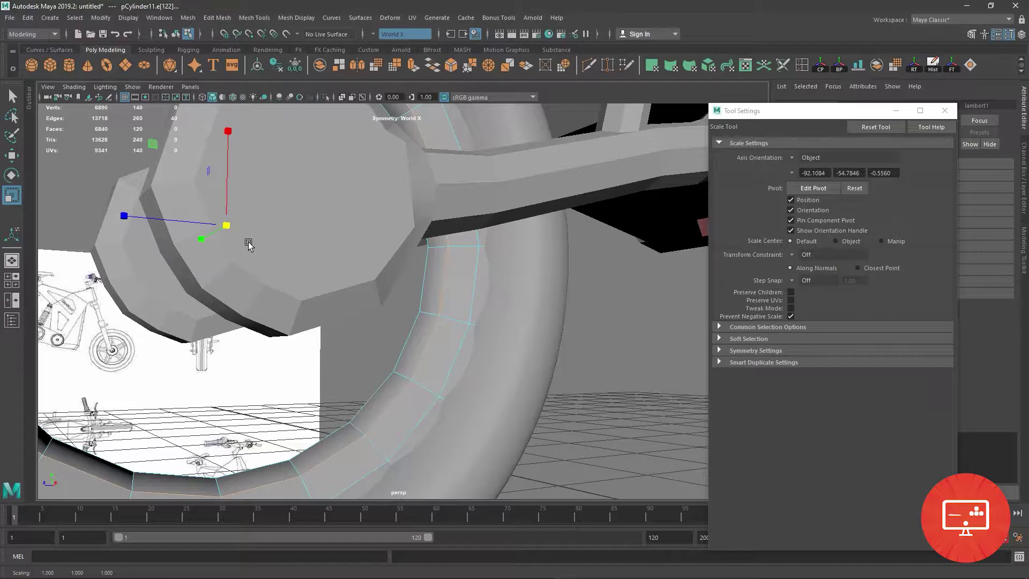
click(341, 294)
Select the rim and bring up the new-material choices such as Blinn, Lambert and Phong
alt+drag(561, 261, 568, 341)
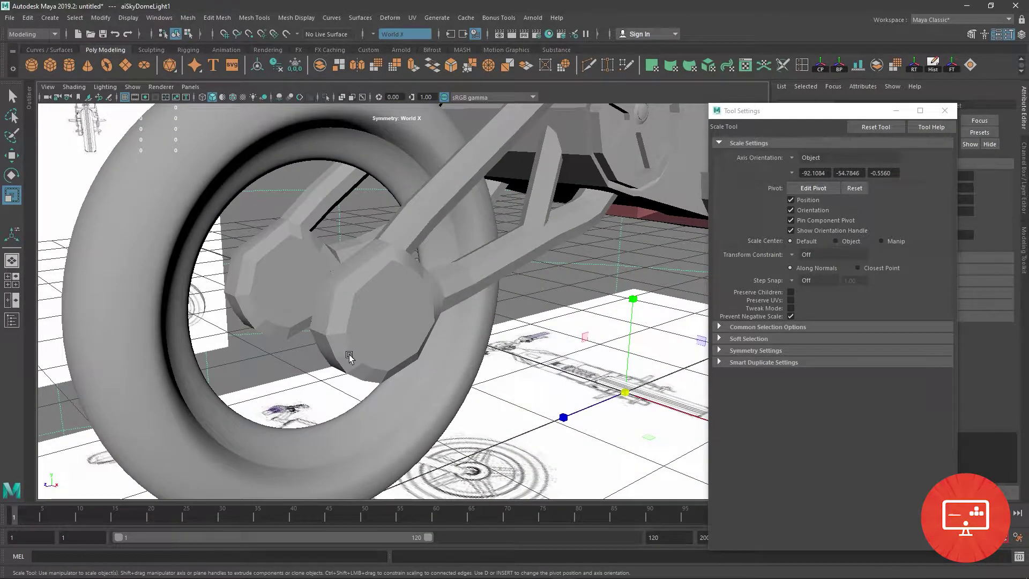
click(358, 418)
right_drag(358, 417, 378, 537)
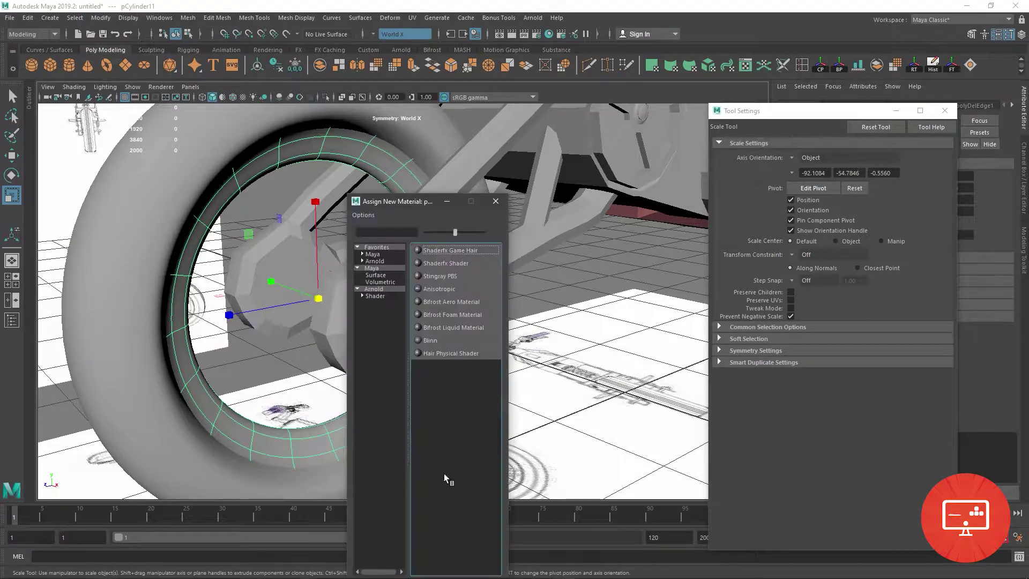
Assign a new Arnold aiStandardSurface material to the rim
click(378, 301)
click(465, 387)
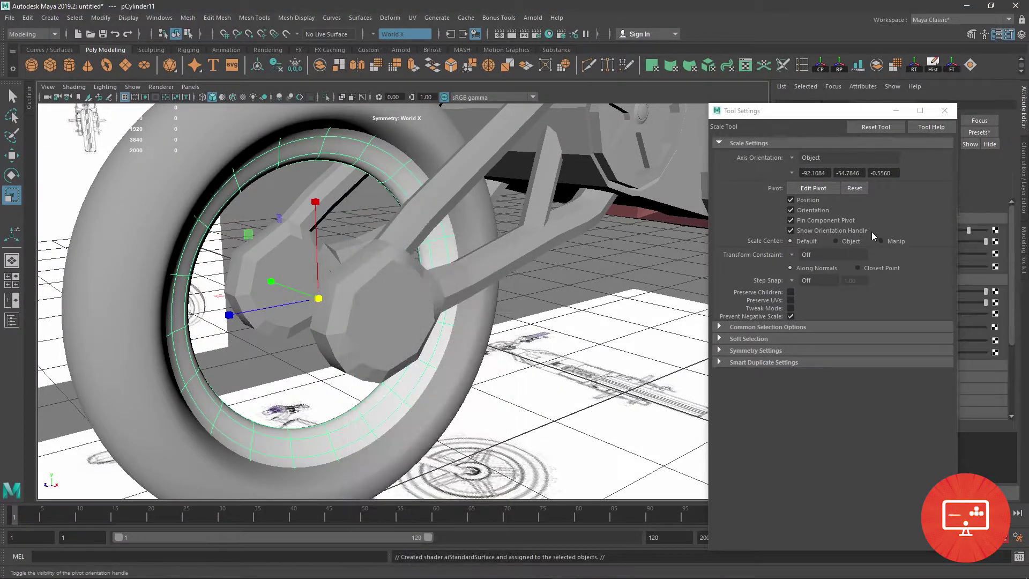
click(944, 111)
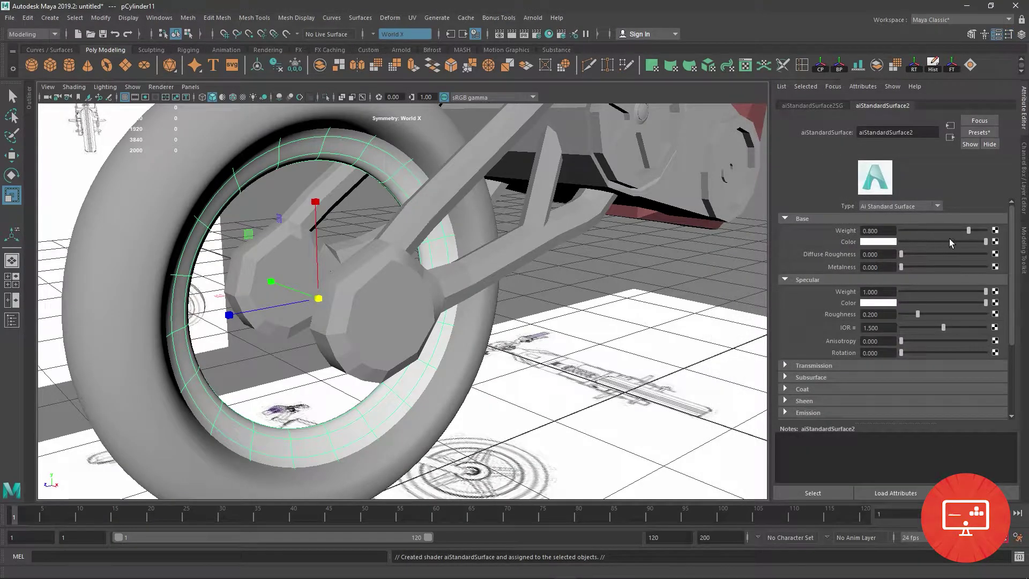
Give the tyre its own aiStandardSurface with a black base colour, named tyre
click(467, 365)
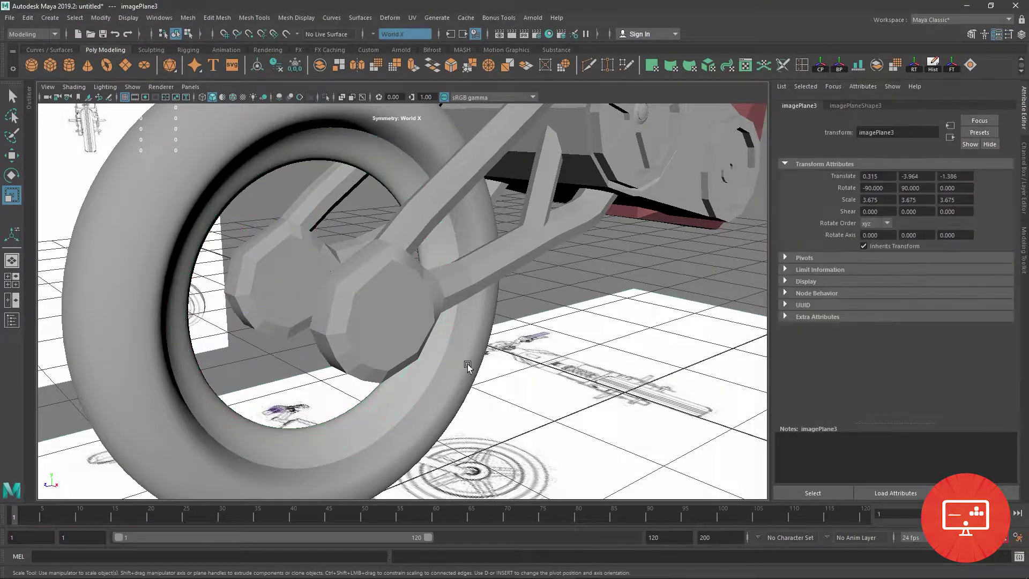
click(249, 138)
right_drag(401, 134, 402, 391)
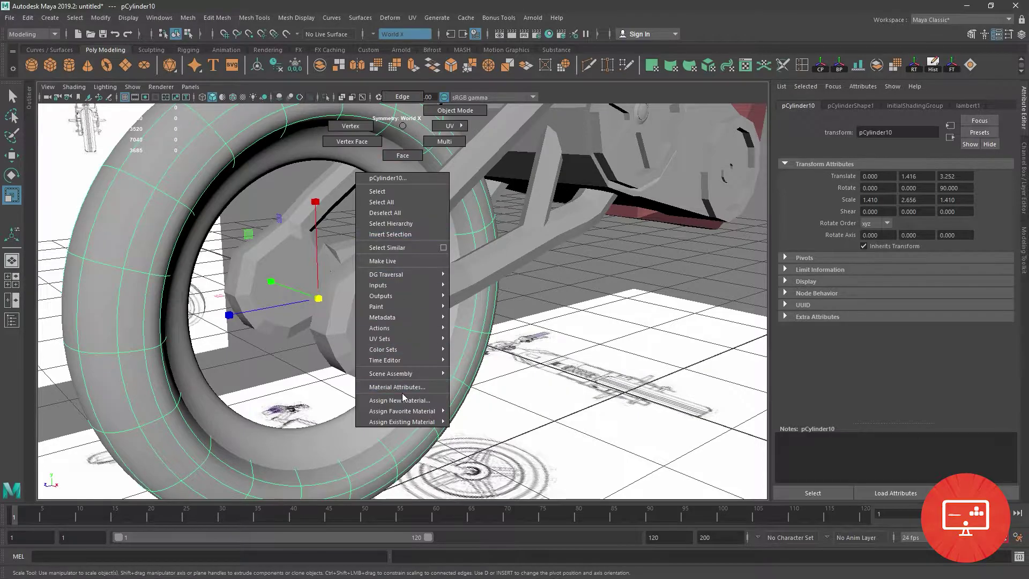
click(375, 296)
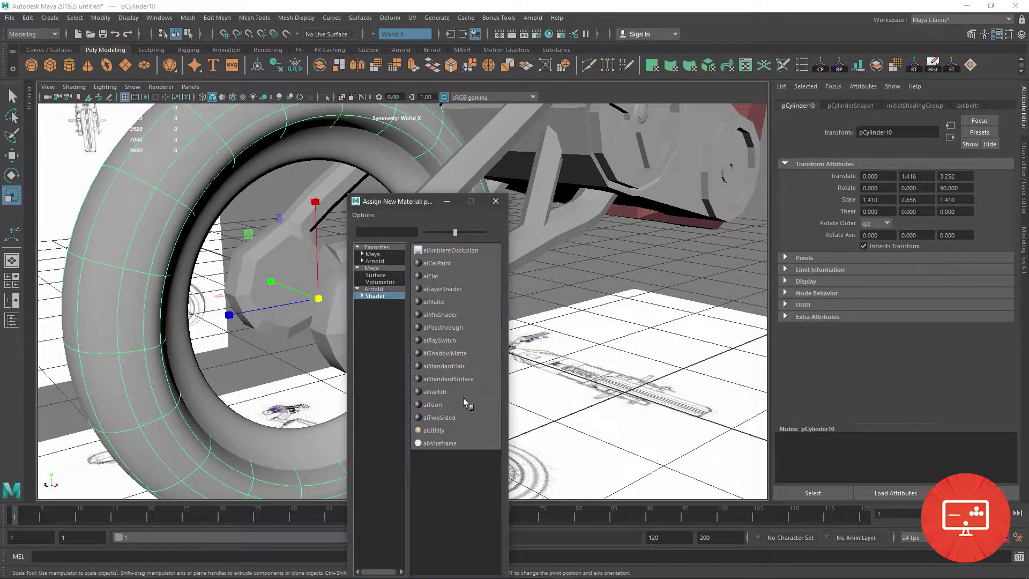
click(448, 379)
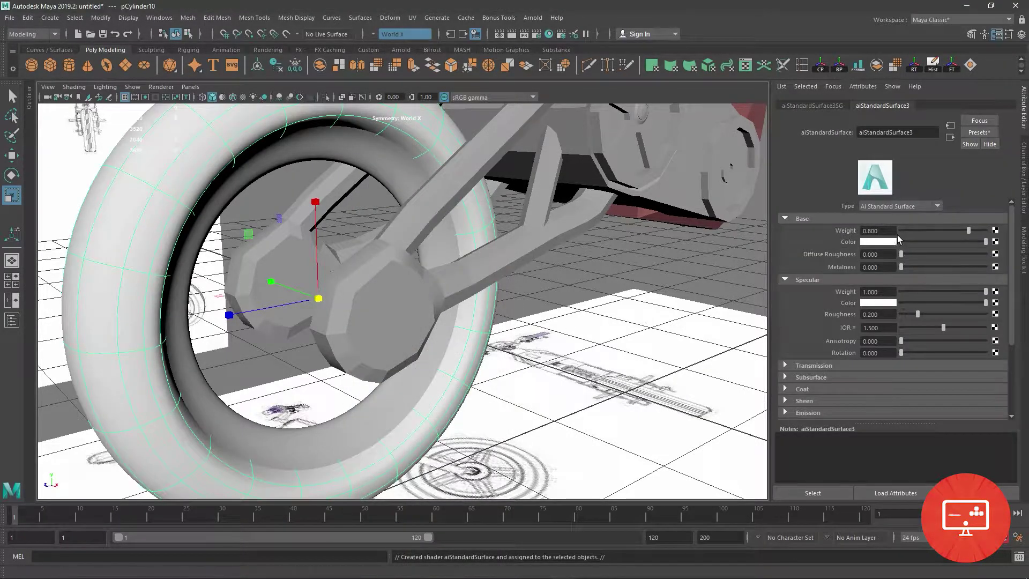
drag(893, 246, 897, 171)
double_click(905, 132)
text(tyre)
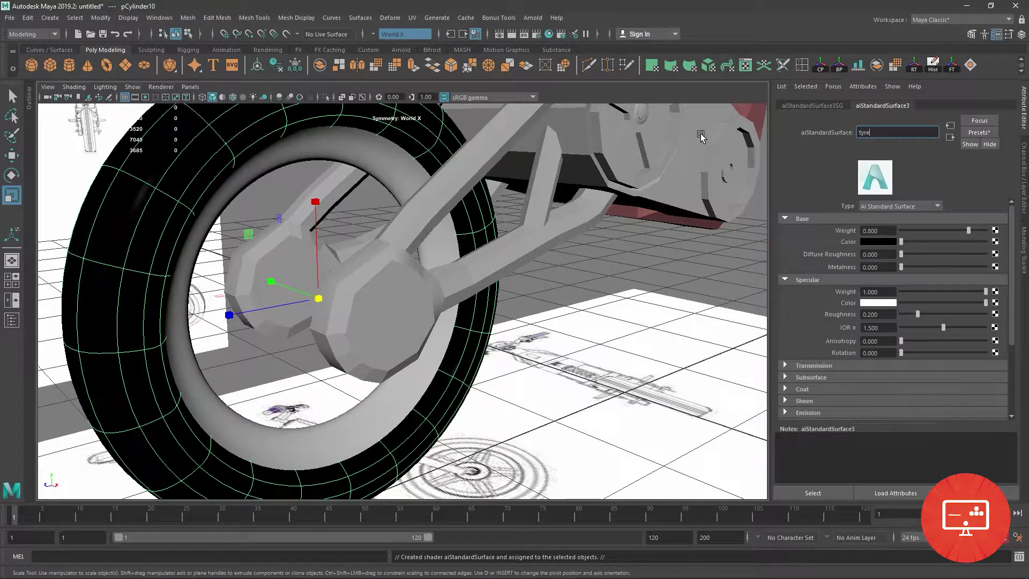
Deselect the tyre and reselect the rim ring pCylinder11
click(535, 332)
scroll(422, 374, down, 5)
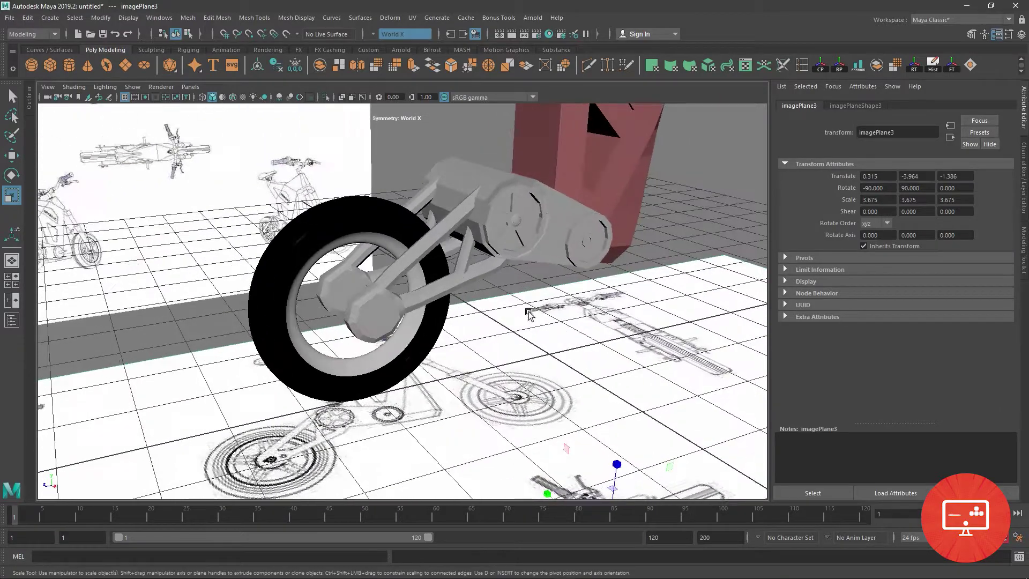
scroll(422, 374, up, 3)
scroll(422, 374, up, 3)
click(459, 211)
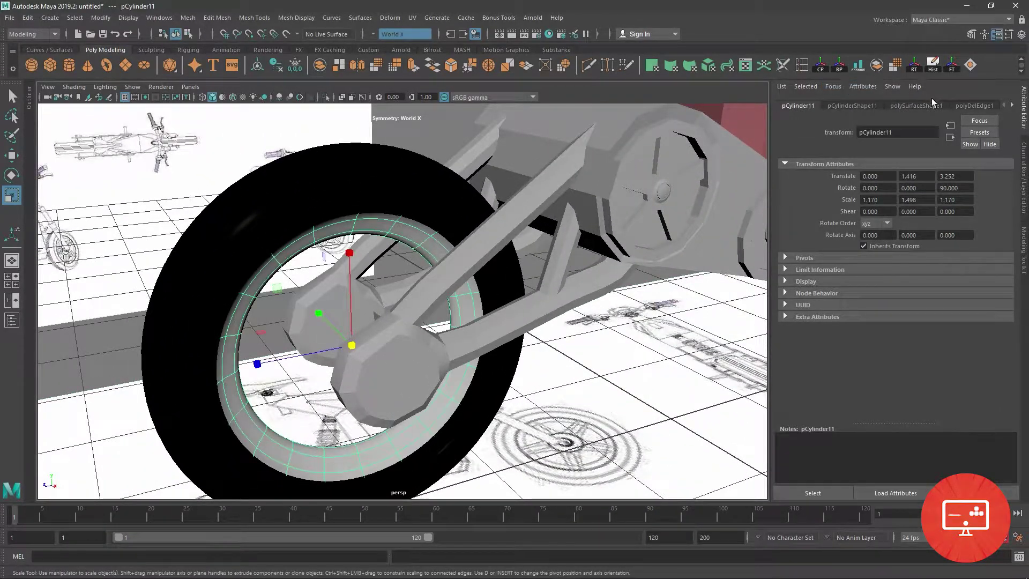
Rename the rim's material to steel and raise its base weight to 1.0
click(909, 108)
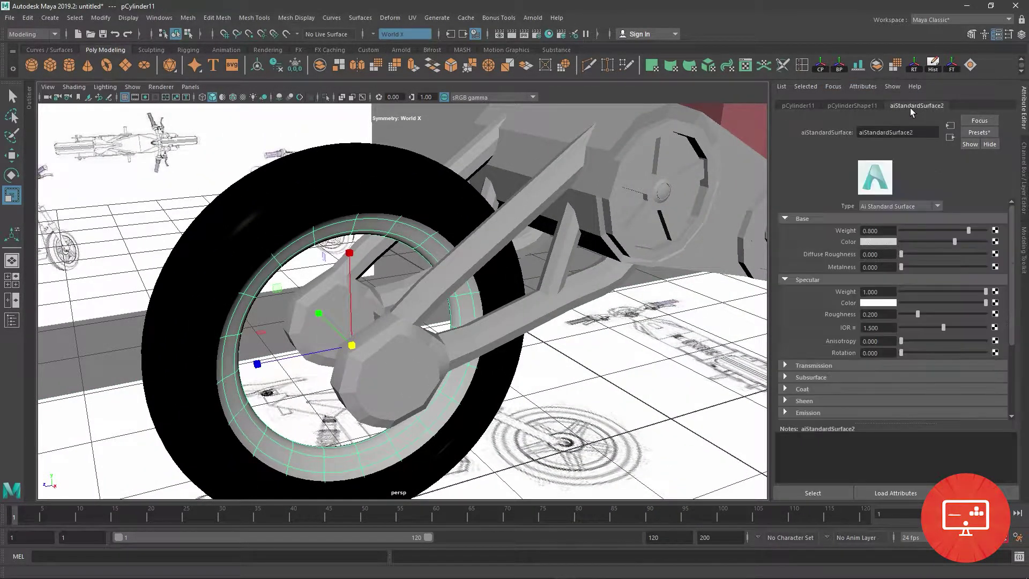
text(steel)
key(Return)
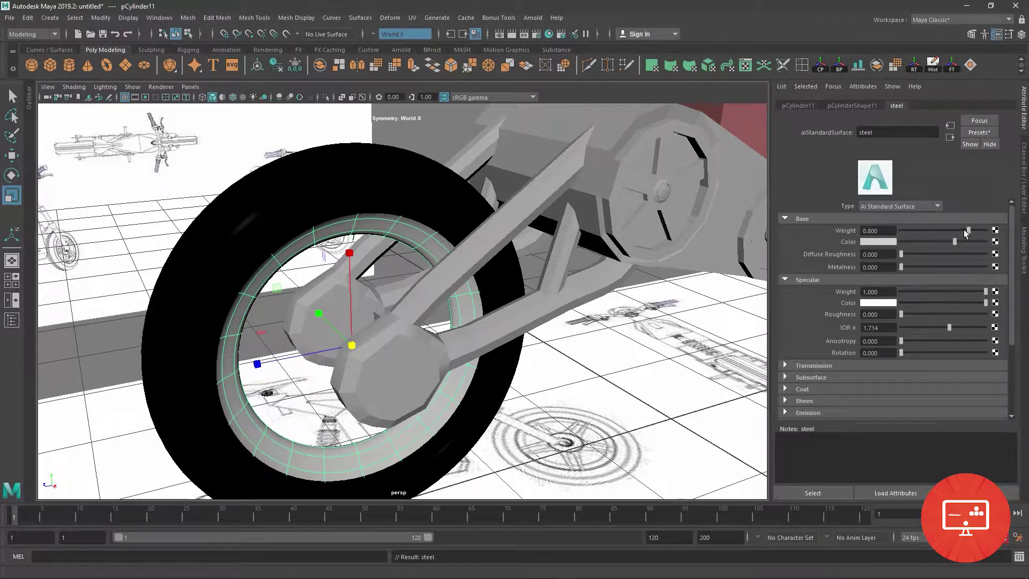
drag(965, 232, 988, 237)
Apply the existing steel material to the swingarm
click(599, 347)
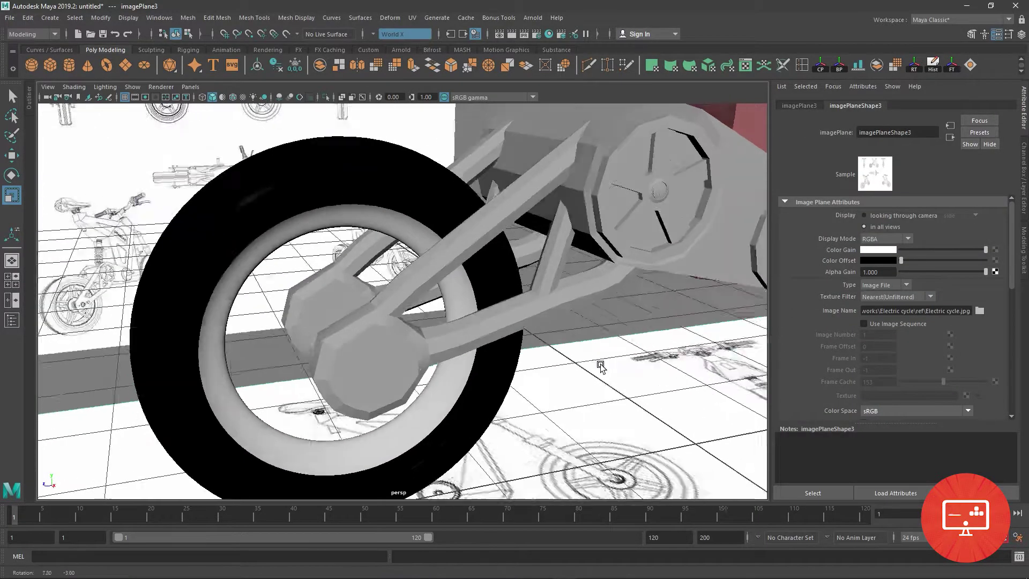
alt+drag(598, 348, 560, 327)
click(464, 236)
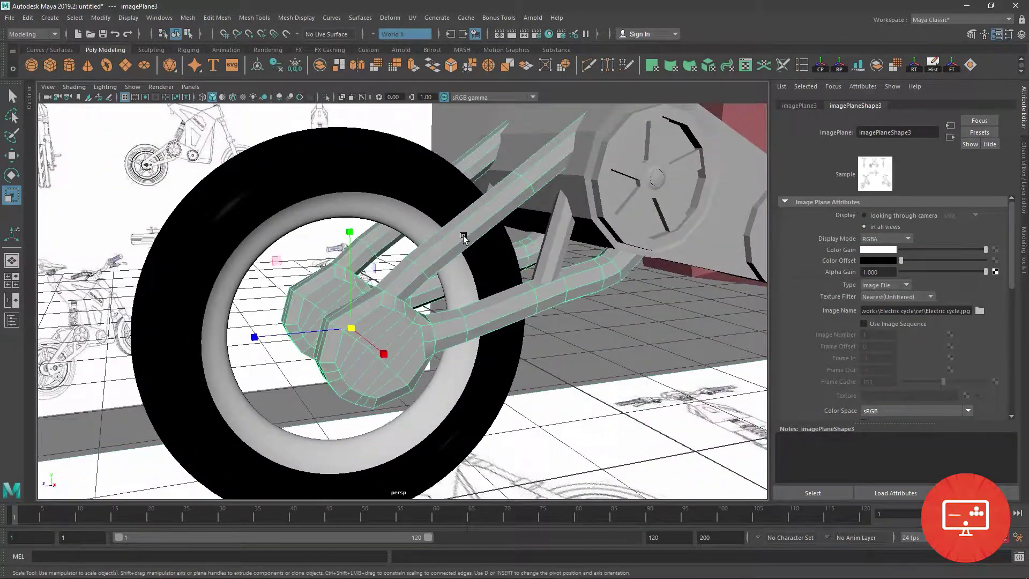
right_click(463, 235)
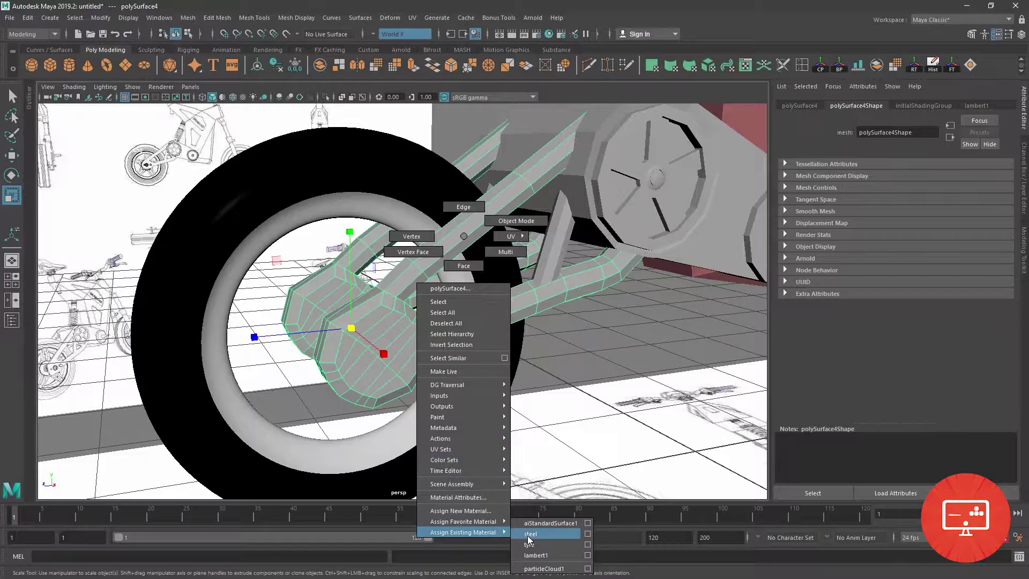
click(531, 540)
Pick the chain-guard bracket, cover and hub pieces, then the seat-post block, for steel
click(552, 243)
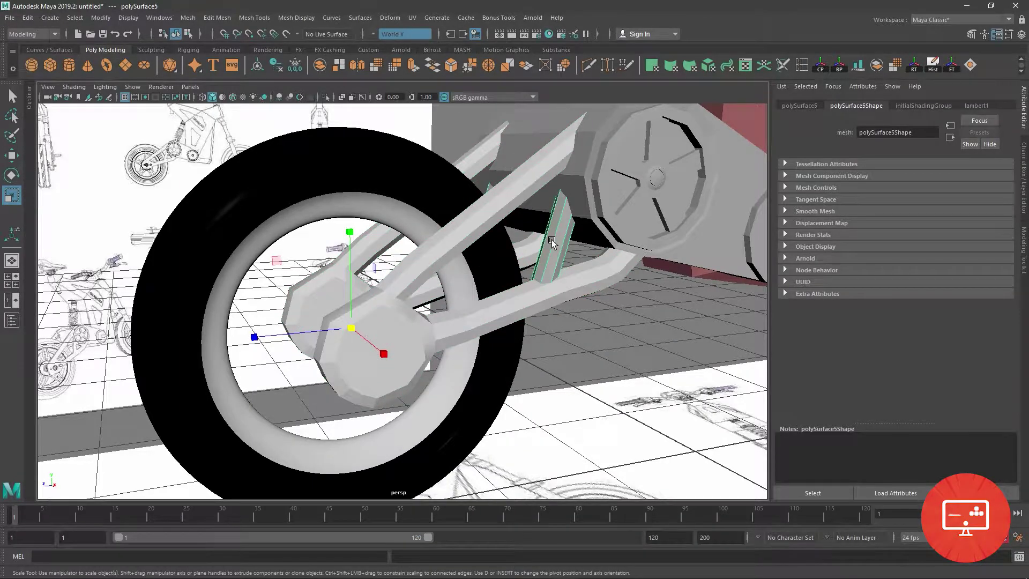
alt+middle_drag(552, 243, 511, 261)
click(512, 261)
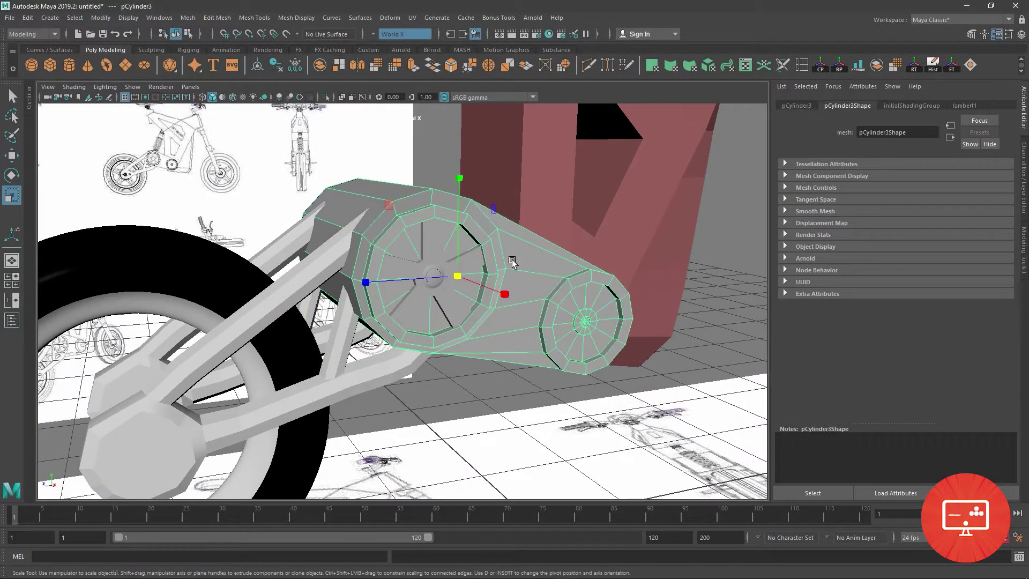
click(430, 280)
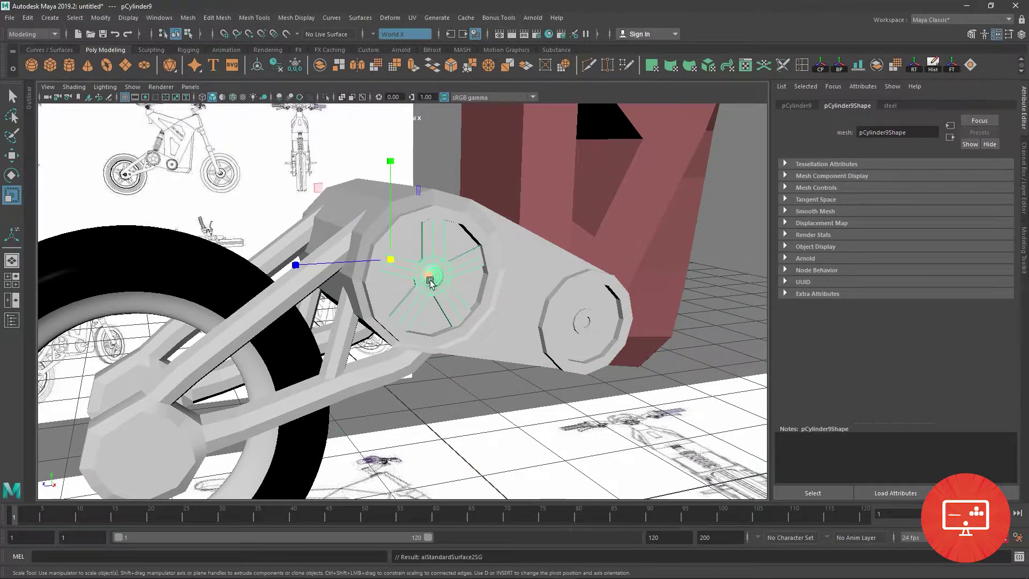
click(524, 432)
scroll(523, 397, down, 5)
mouse_move(521, 381)
alt+mouse_down()
mouse_move(533, 347)
mouse_move(405, 407)
alt+mouse_up()
click(329, 228)
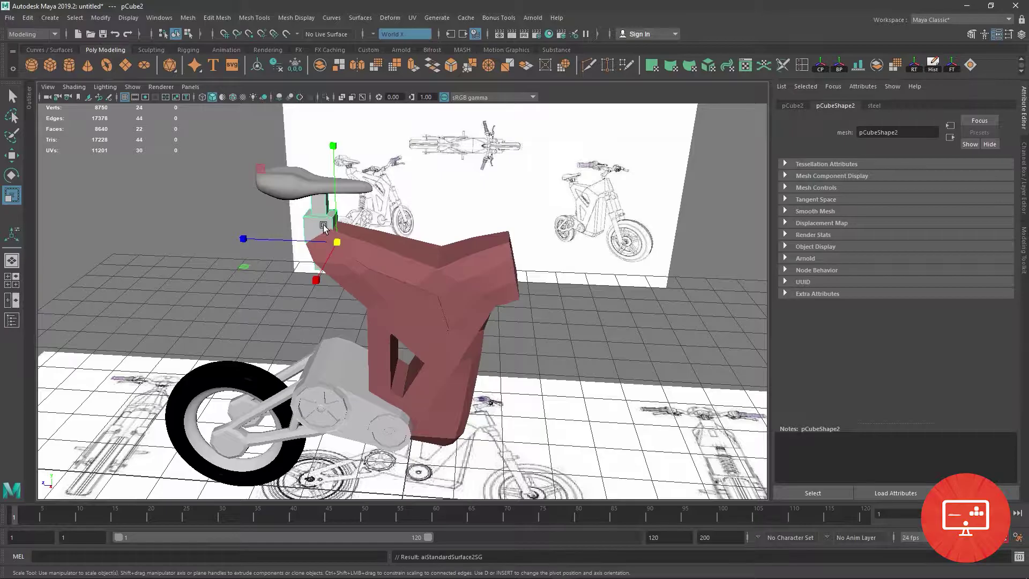
Create a polygon cylinder rotated 90 degrees on Z near the rear wheel
click(653, 252)
mouse_move(614, 282)
alt+mouse_down()
mouse_move(477, 428)
mouse_move(475, 339)
mouse_move(353, 247)
alt+mouse_up()
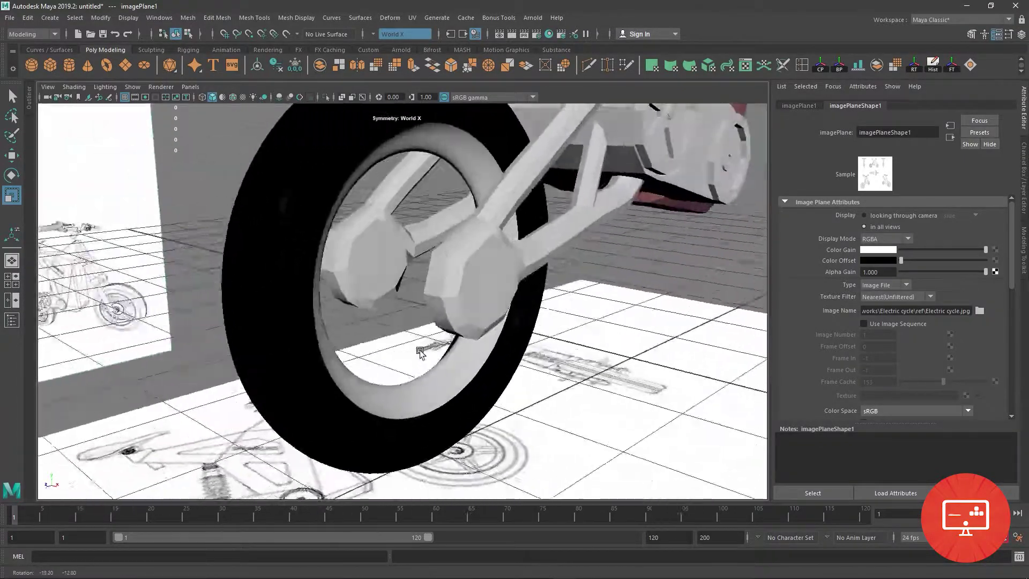
click(353, 247)
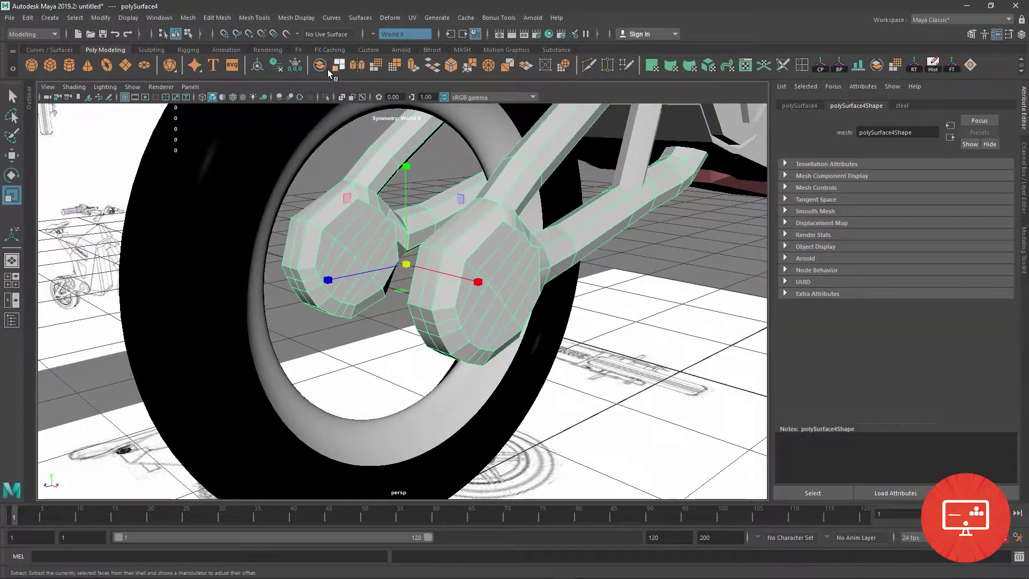
click(62, 65)
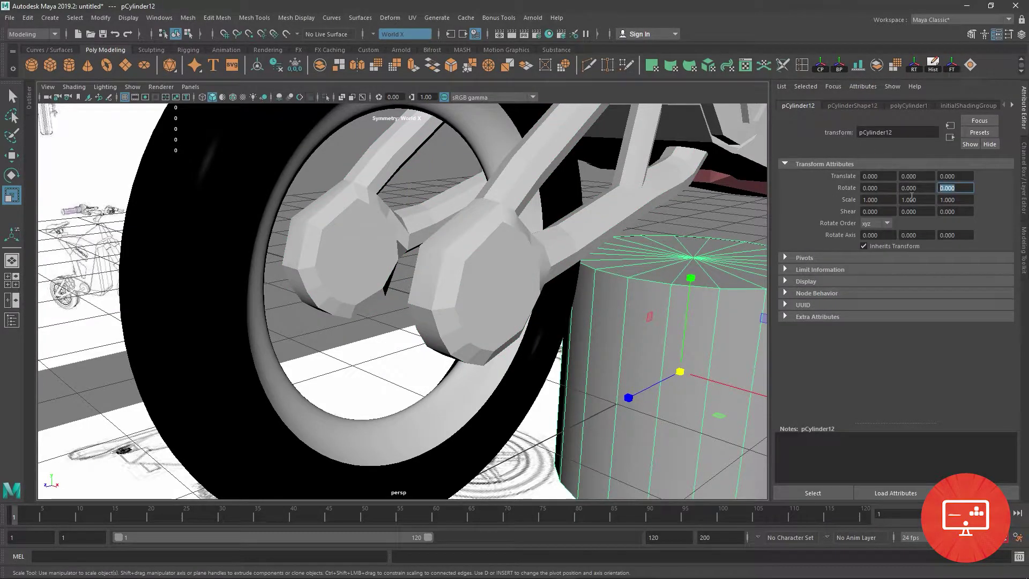
text(90.000)
key(Return)
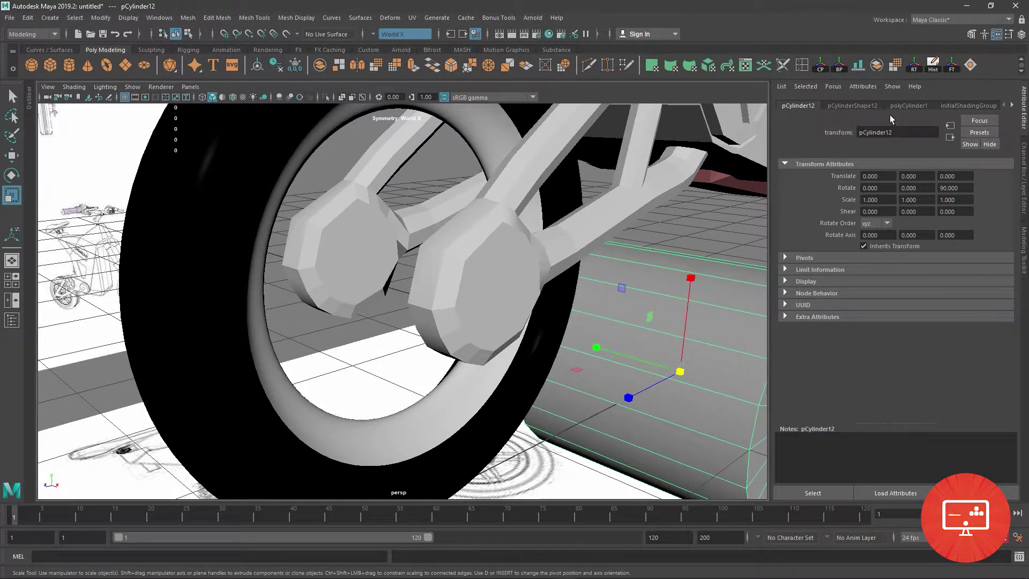
Set the cylinder to 12 axis subdivisions with 0 cap subdivisions
click(908, 105)
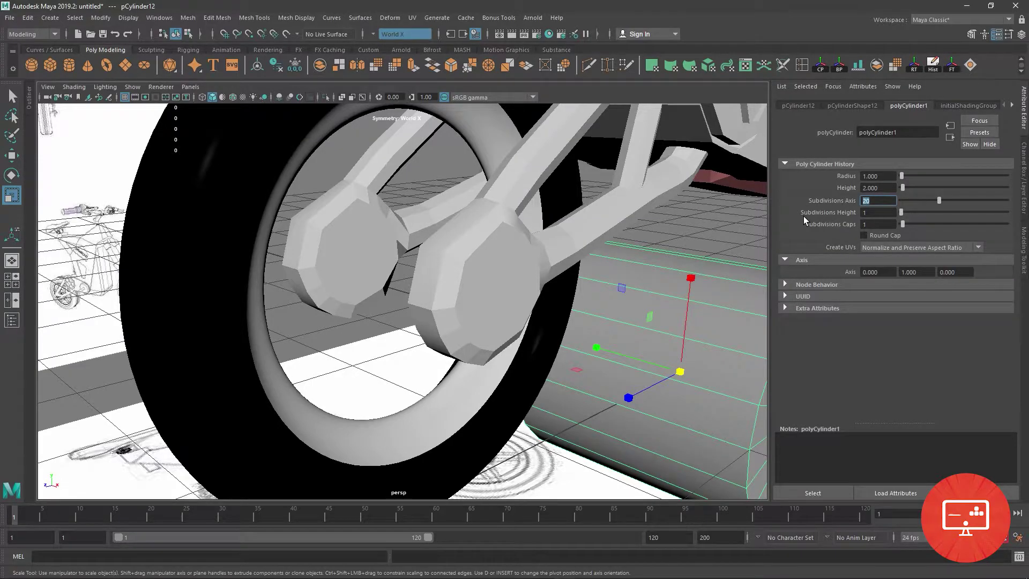
text(12)
key(Tab)
key(Tab)
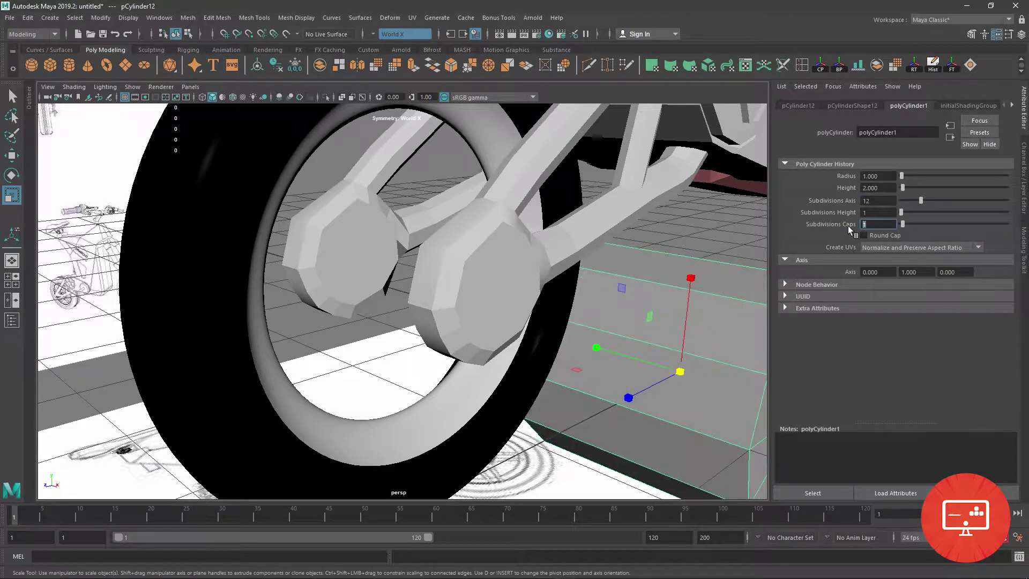
text(0)
key(Return)
In the maximized side view, move the cylinder onto the rear wheel hub
click(631, 452)
key(space)
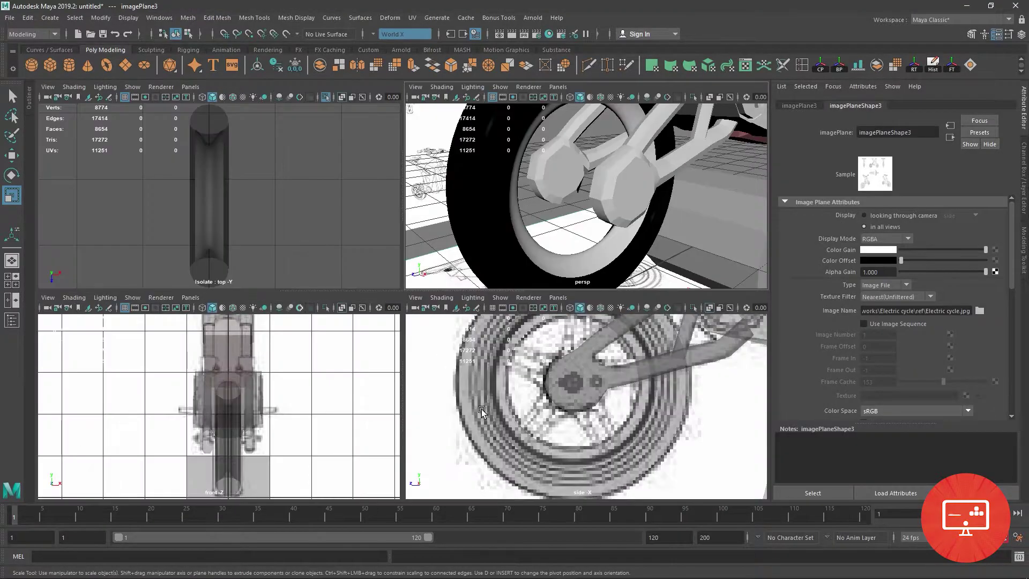
key(space)
key(f)
key(w)
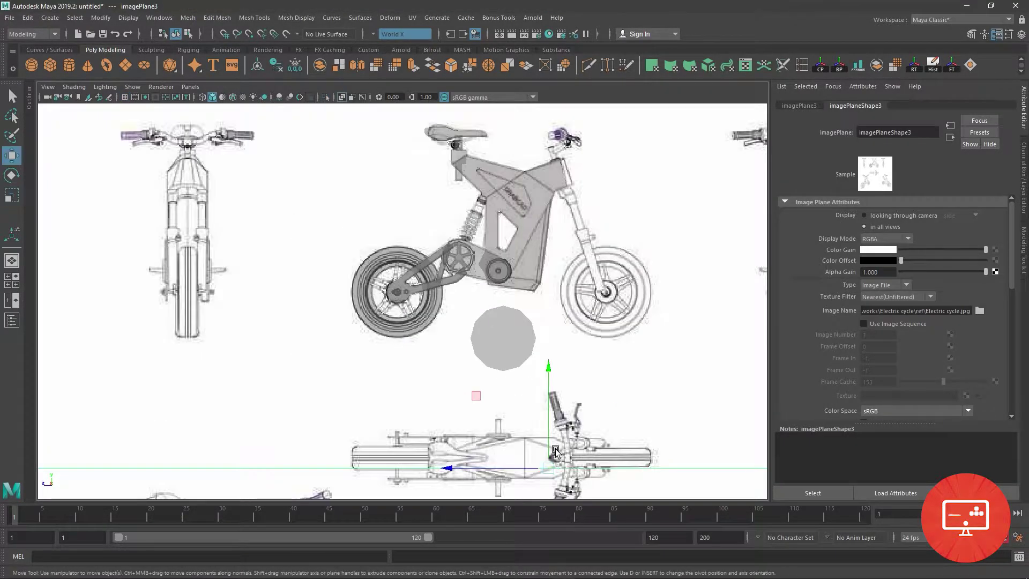
click(509, 344)
mouse_move(510, 343)
mouse_down()
mouse_move(382, 294)
mouse_move(440, 287)
mouse_move(71, 150)
mouse_up()
key(f)
scroll(403, 271, up, 2)
Scale the axle cylinder in perspective so it fits the wheel hub
key(r)
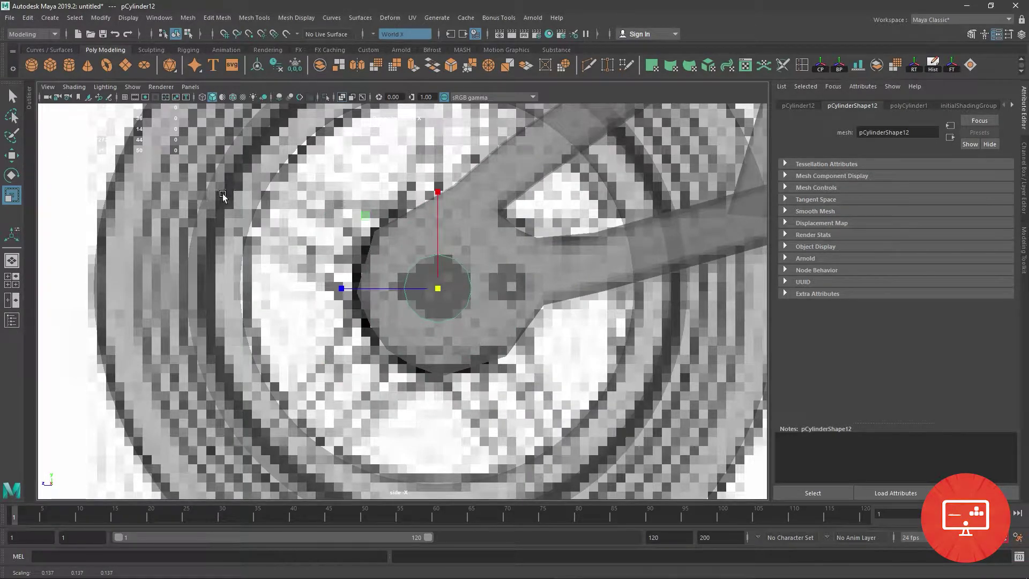
key(space)
key(space)
mouse_move(381, 214)
alt+mouse_down()
mouse_move(393, 305)
mouse_move(3, 99)
mouse_move(58, 131)
alt+mouse_up()
alt+drag(375, 241, 440, 324)
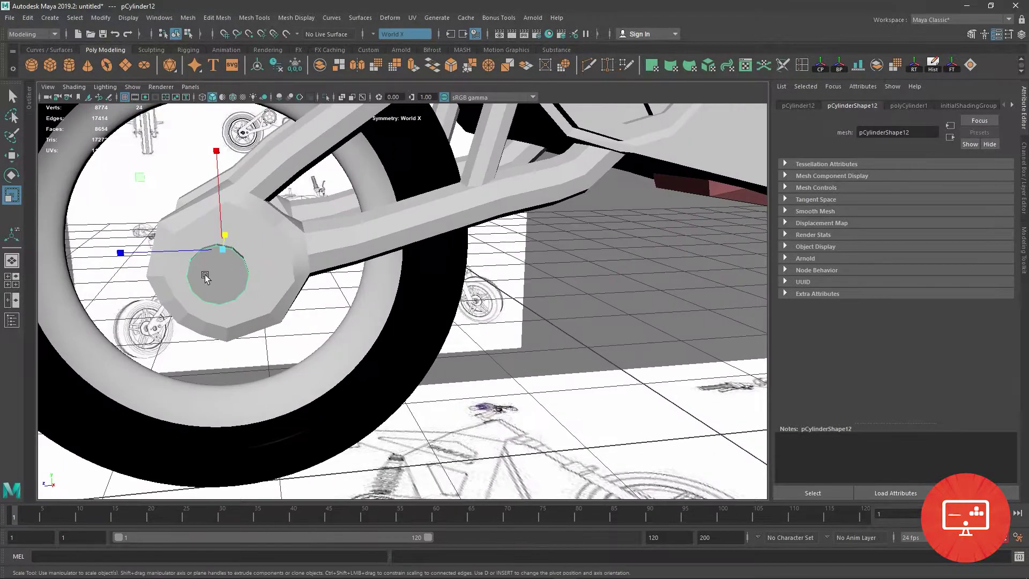
scroll(441, 324, up, 2)
right_drag(345, 268, 352, 284)
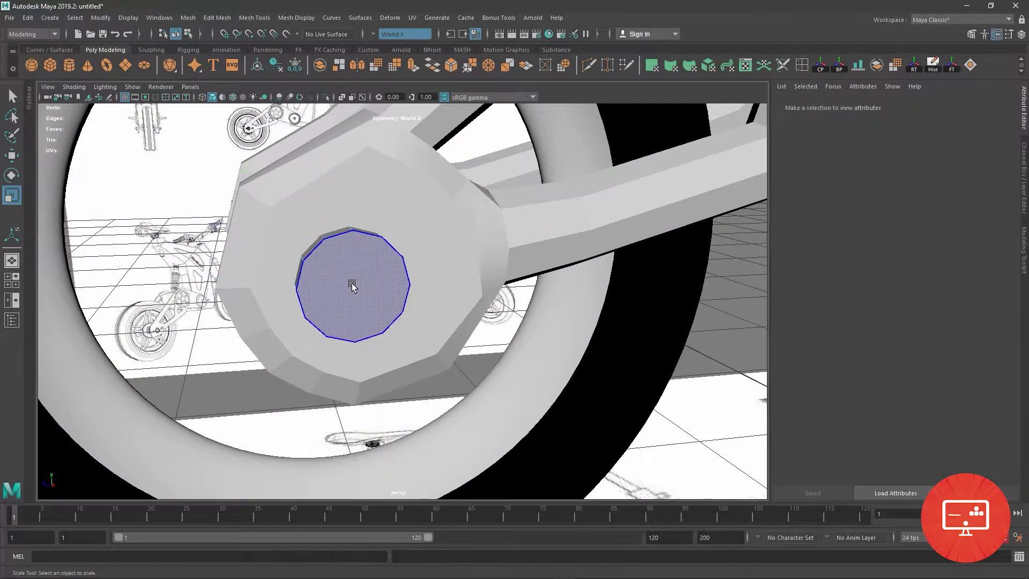
Extrude the axle's end cap face and scale it inward into a smaller ring
click(353, 288)
key(ctrl+e)
key(w)
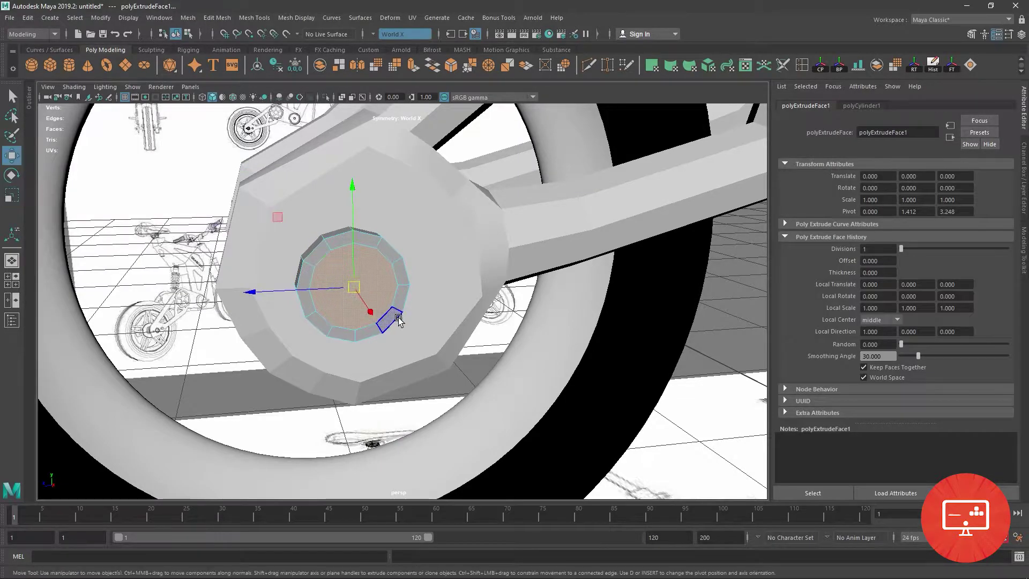
mouse_move(386, 322)
alt+mouse_down()
mouse_move(530, 315)
mouse_move(482, 356)
mouse_move(498, 365)
alt+mouse_up()
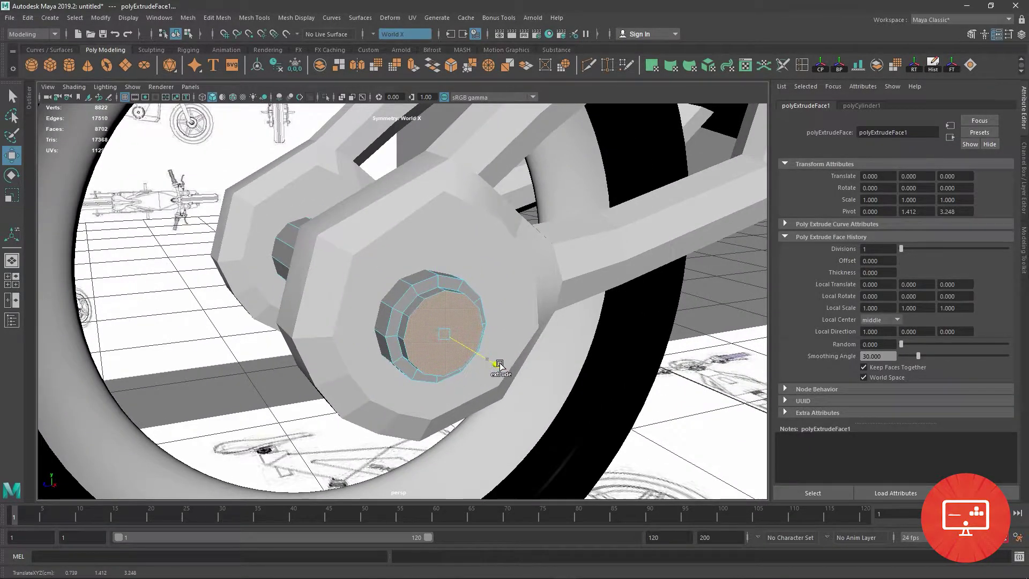
key(f)
scroll(516, 395, up, 2)
key(r)
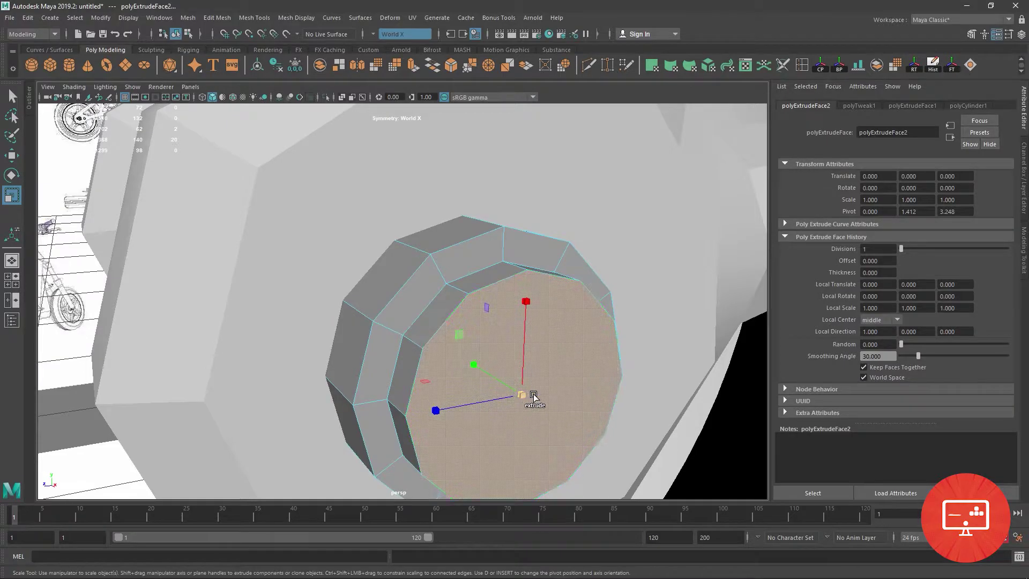
shift+drag(534, 395, 452, 362)
Extrude the cap outward into a long shaft reaching past the swingarm
key(w)
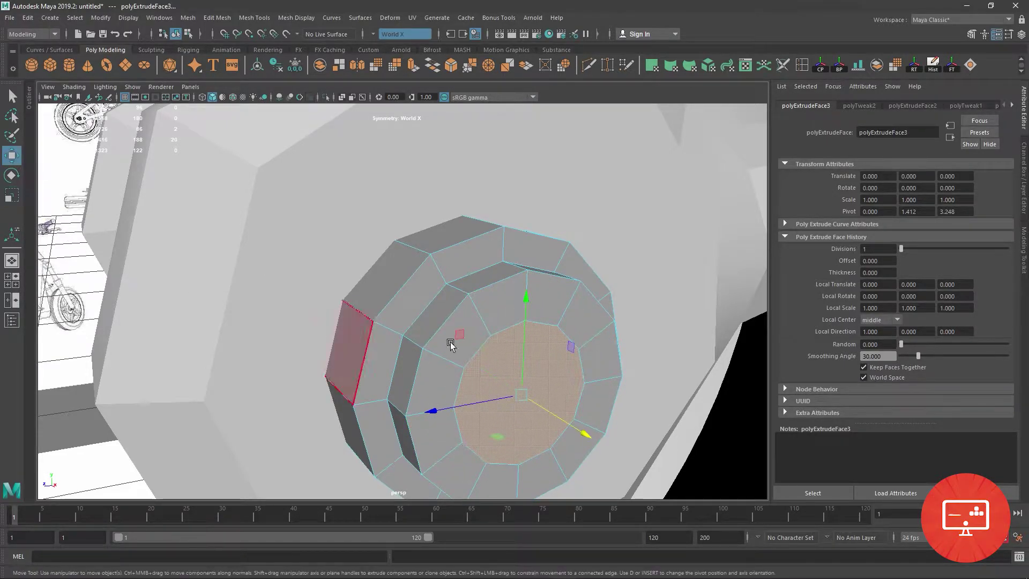
shift+drag(583, 433, 629, 471)
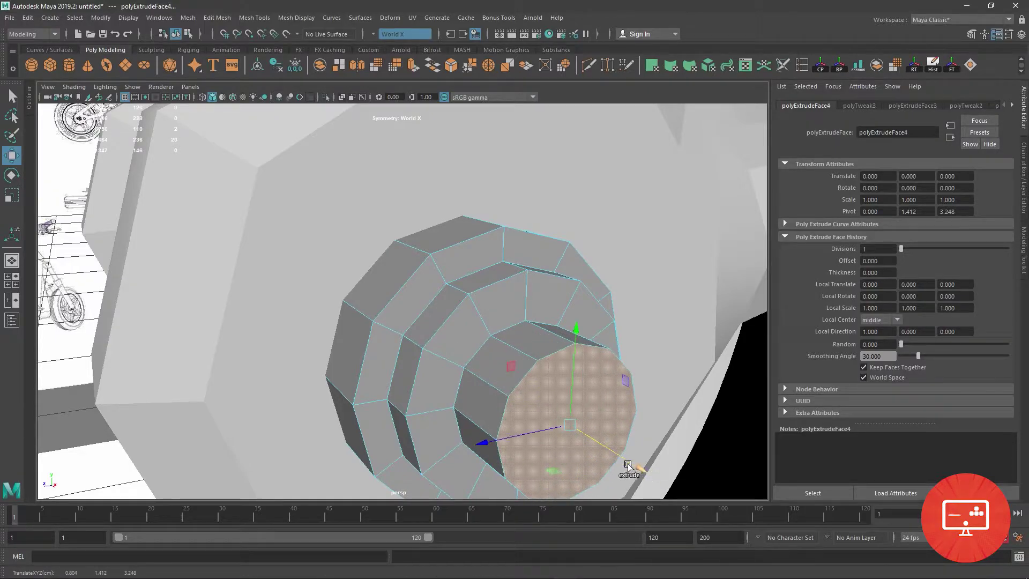
scroll(582, 429, down, 5)
drag(487, 364, 544, 392)
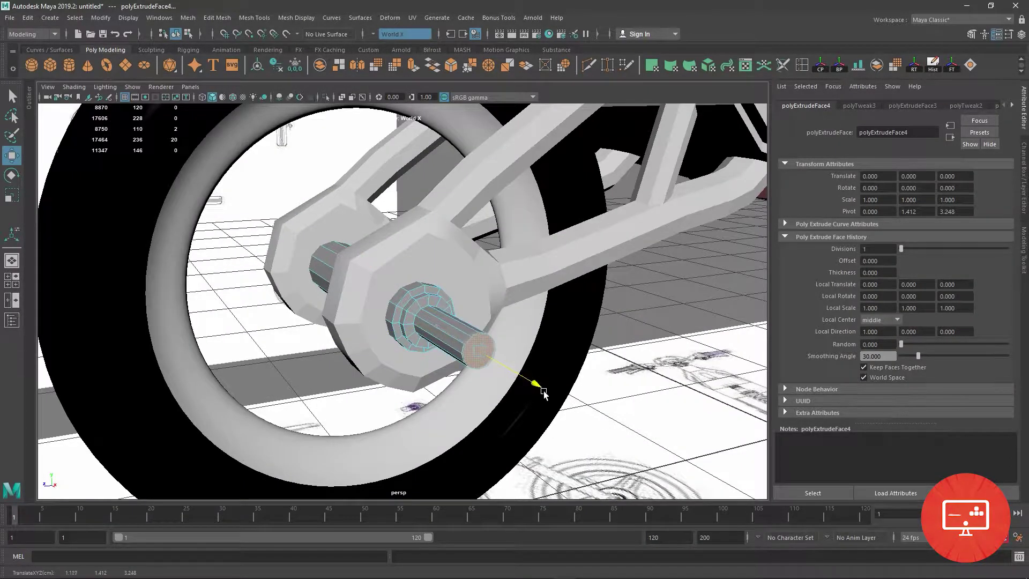
right_drag(481, 336, 509, 310)
mouse_move(509, 309)
alt+mouse_down()
mouse_move(531, 334)
mouse_move(476, 339)
alt+mouse_up()
scroll(472, 340, up, 3)
scroll(472, 341, up, 3)
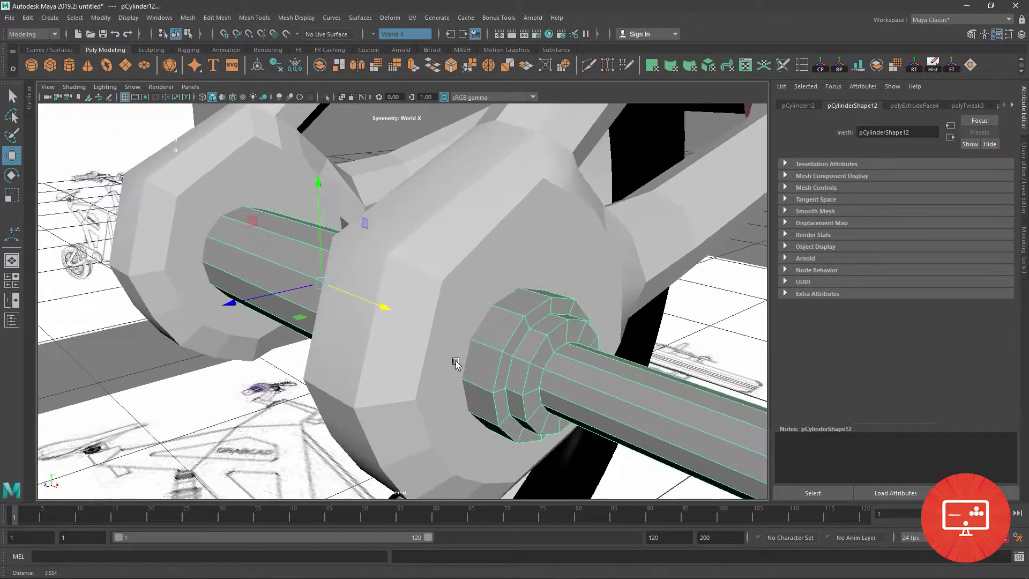
Zoom in on the nut and select its whole ring of rim faces
shift+right_drag(566, 271, 503, 308)
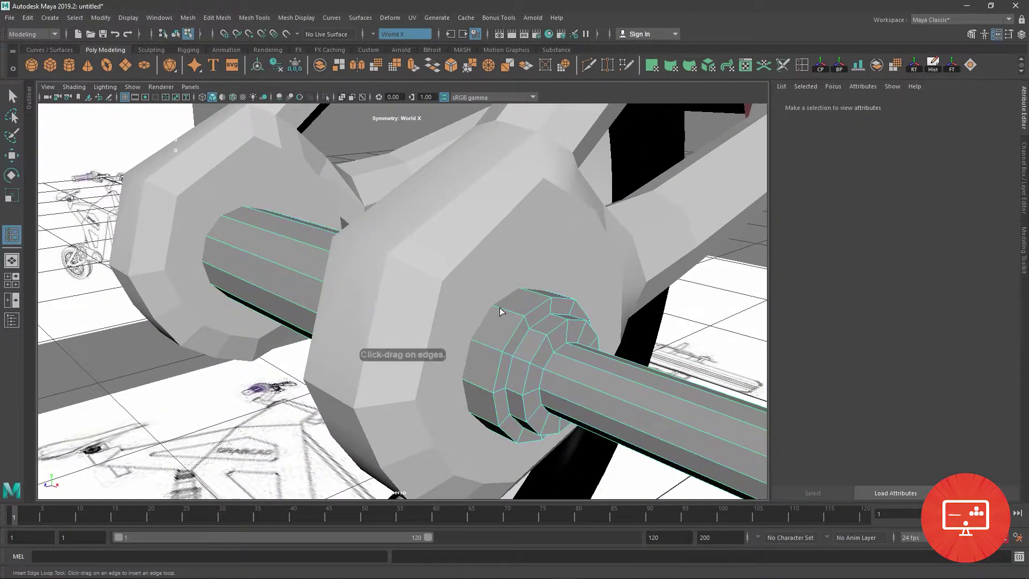
shift+right_drag(506, 247, 498, 302)
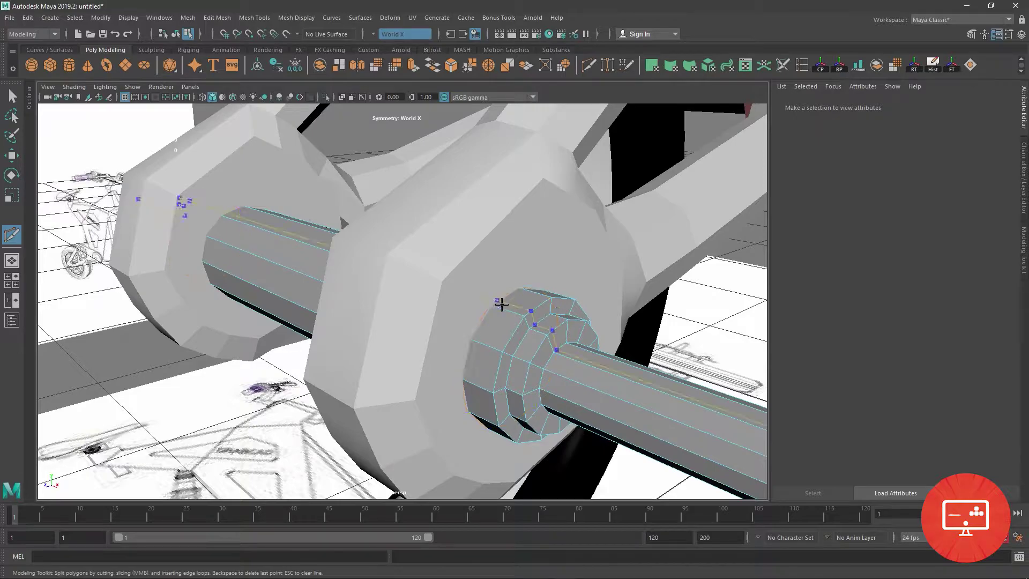
alt+right_drag(505, 307, 47, 216)
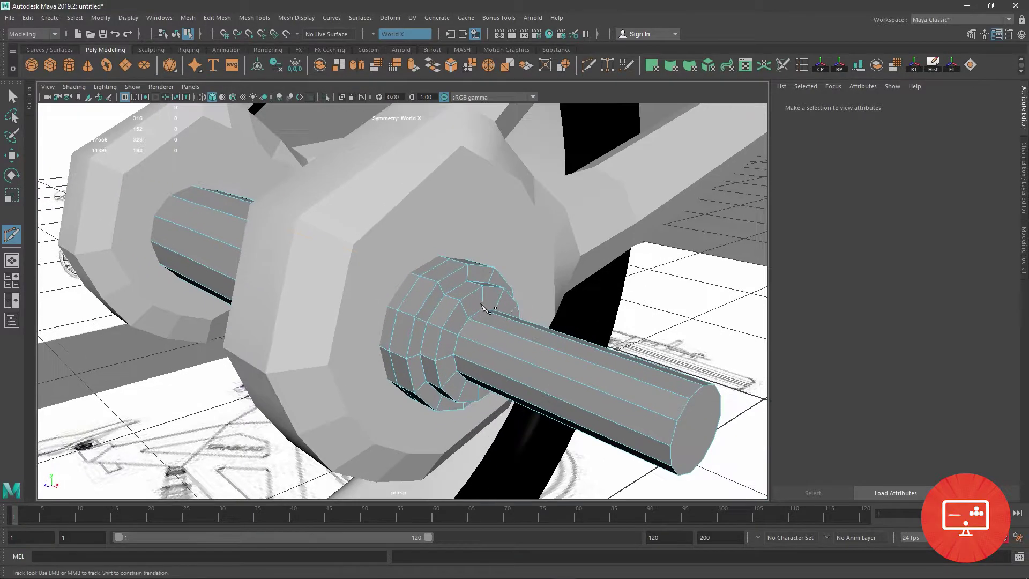
click(6, 152)
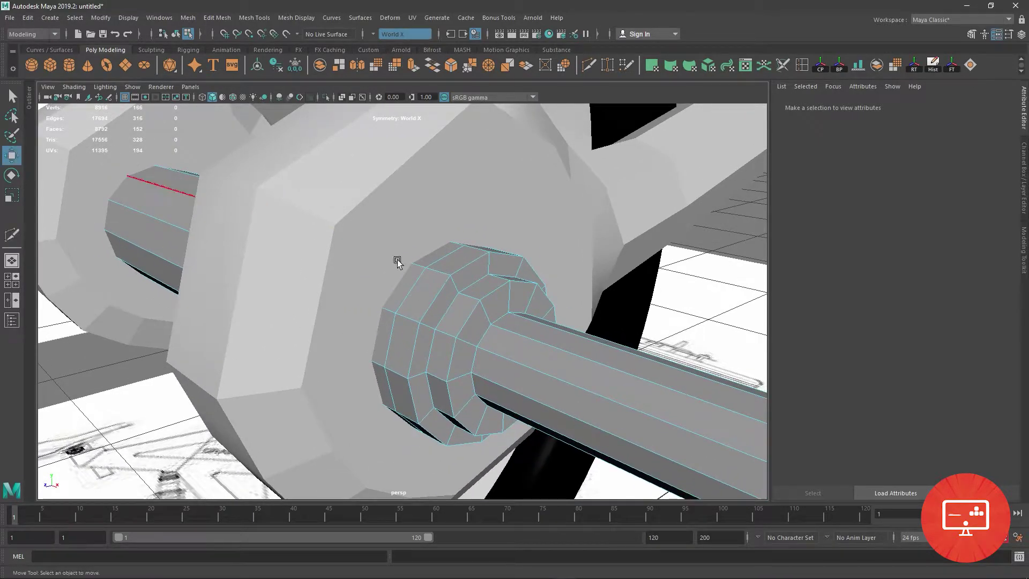
right_drag(407, 292, 420, 281)
click(420, 281)
double_click(443, 253)
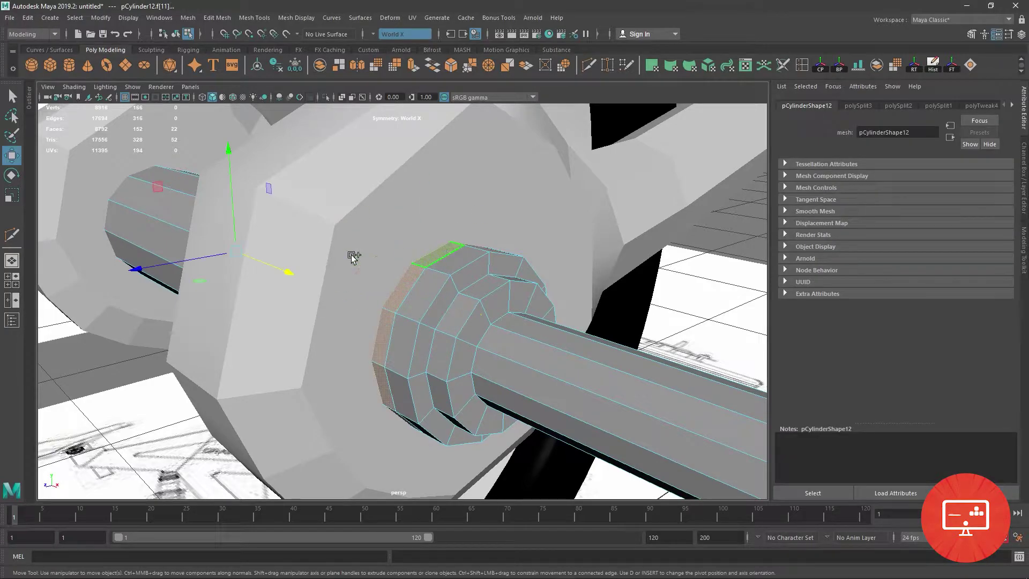
Extrude the nut's rim face ring and push it slightly outward
key(r)
shift+drag(232, 252, 230, 257)
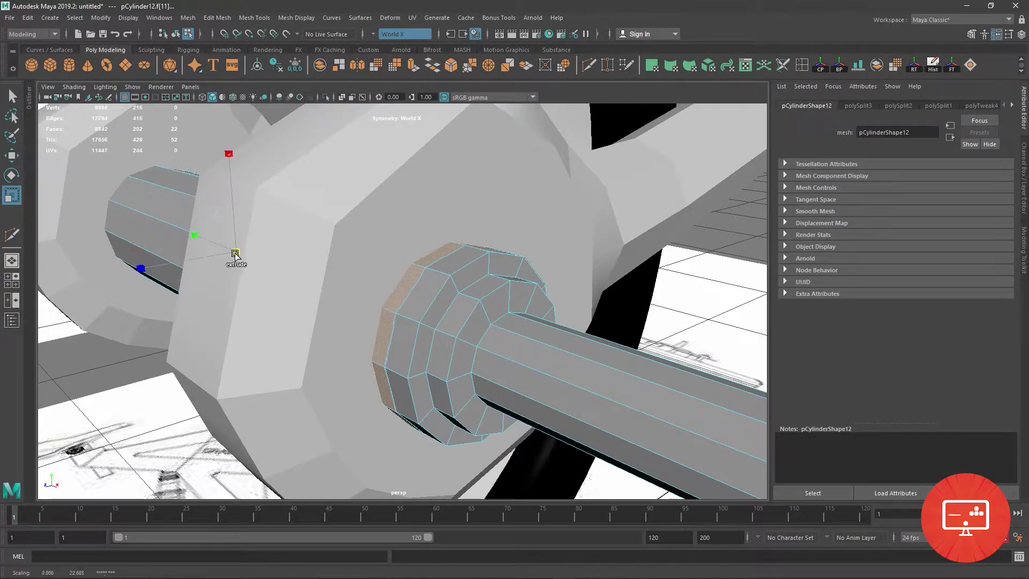
key(ctrl+z)
key(ctrl+z)
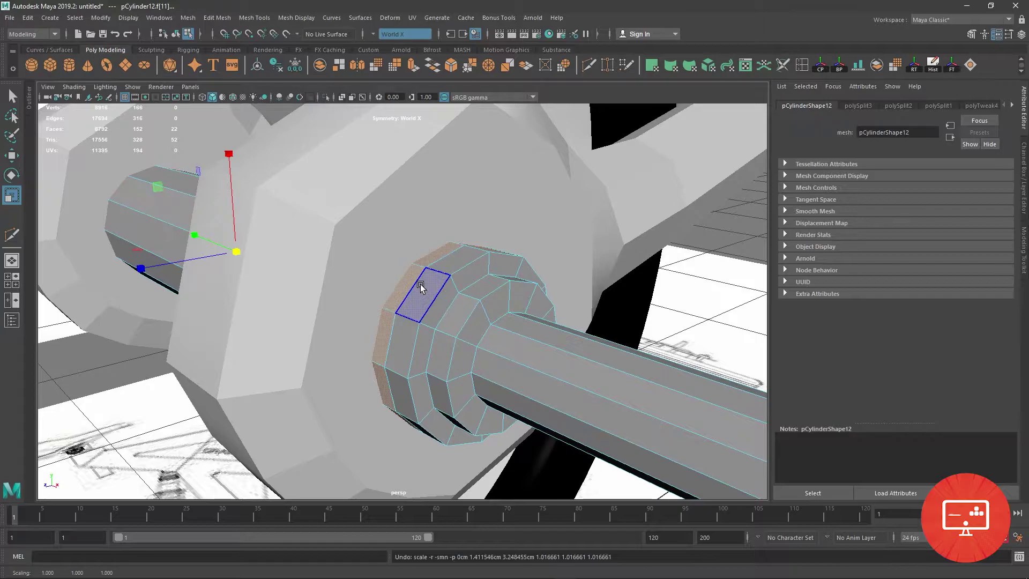
click(396, 65)
drag(261, 131, 261, 115)
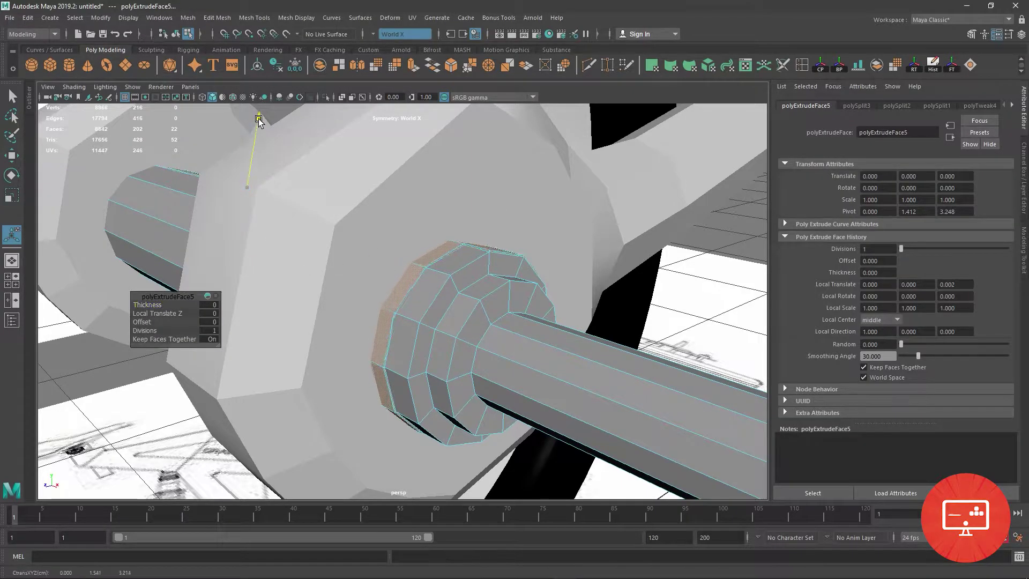
Inspect the axle end up close and undo its last extrusion
mouse_move(420, 169)
alt+mouse_down()
mouse_move(315, 216)
mouse_move(357, 241)
alt+mouse_up()
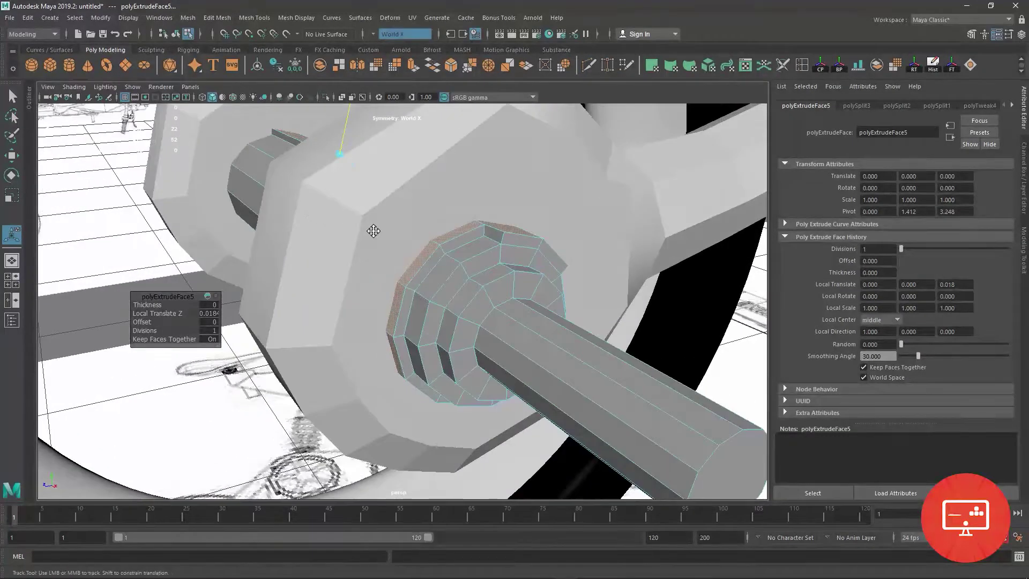
alt+right_drag(356, 241, 370, 291)
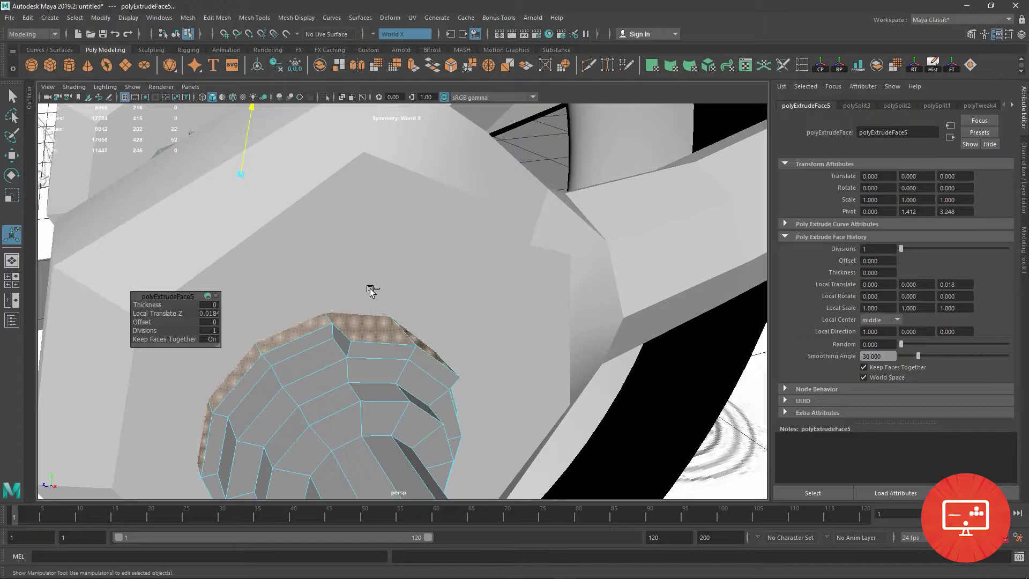
key(ctrl+z)
key(ctrl+z)
key(ctrl+z)
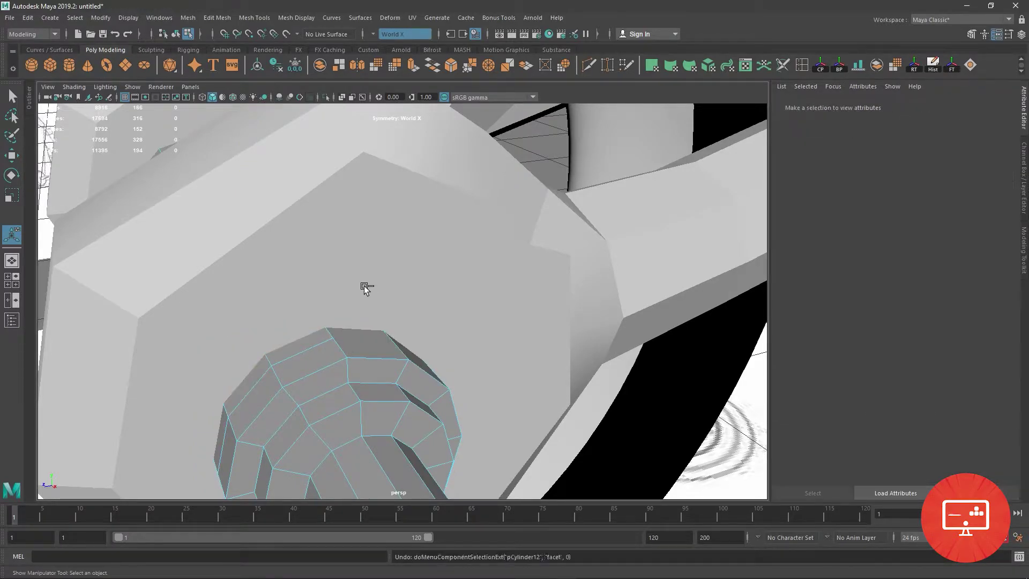
mouse_move(429, 323)
alt+mouse_down()
mouse_move(475, 308)
mouse_move(528, 337)
alt+mouse_up()
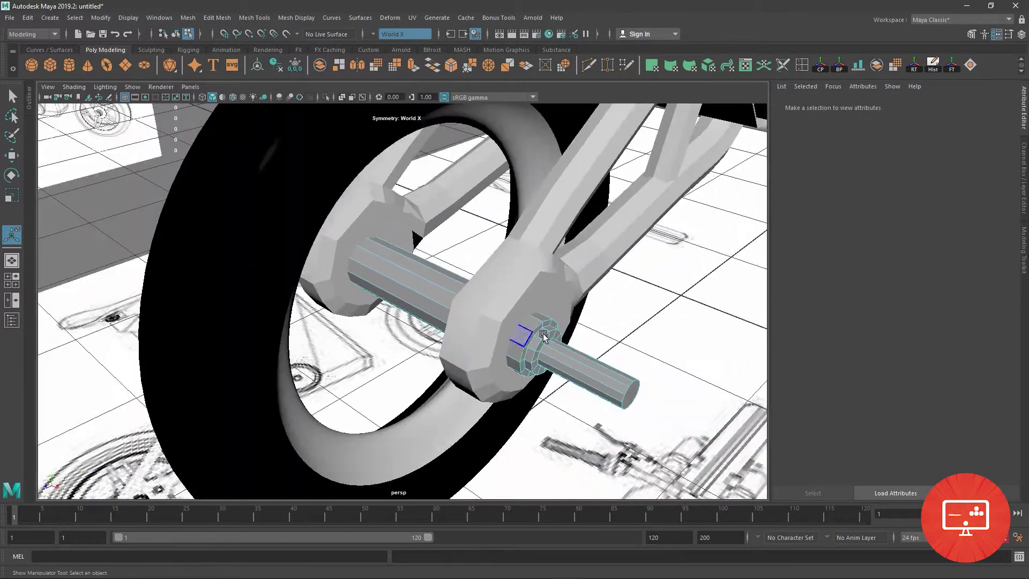
Return the axle to object mode and maximize the top view with isolation off
right_click(553, 340)
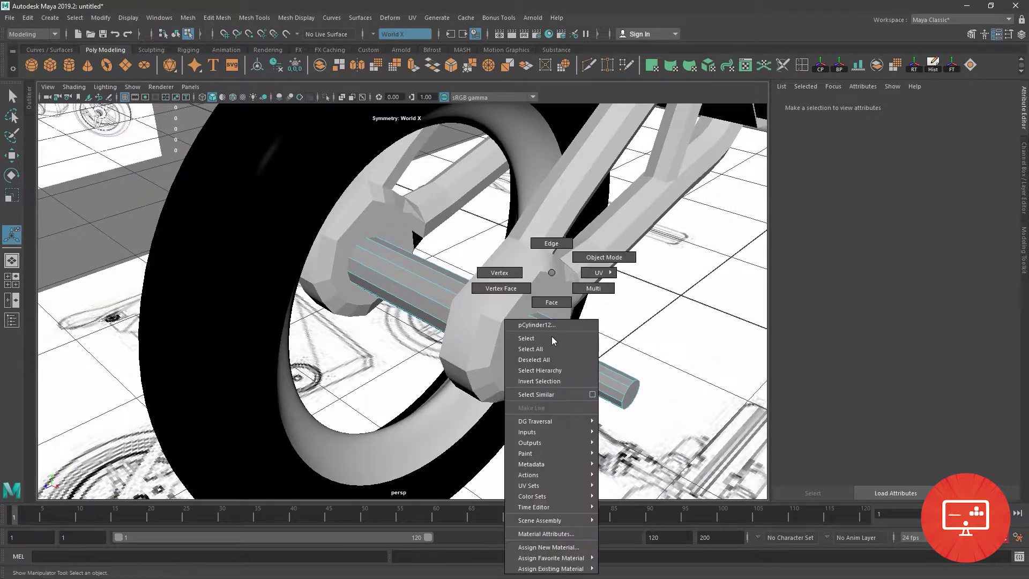
click(553, 338)
key(q)
mouse_move(536, 349)
alt+mouse_down()
mouse_move(348, 332)
mouse_move(231, 339)
alt+mouse_up()
key(space)
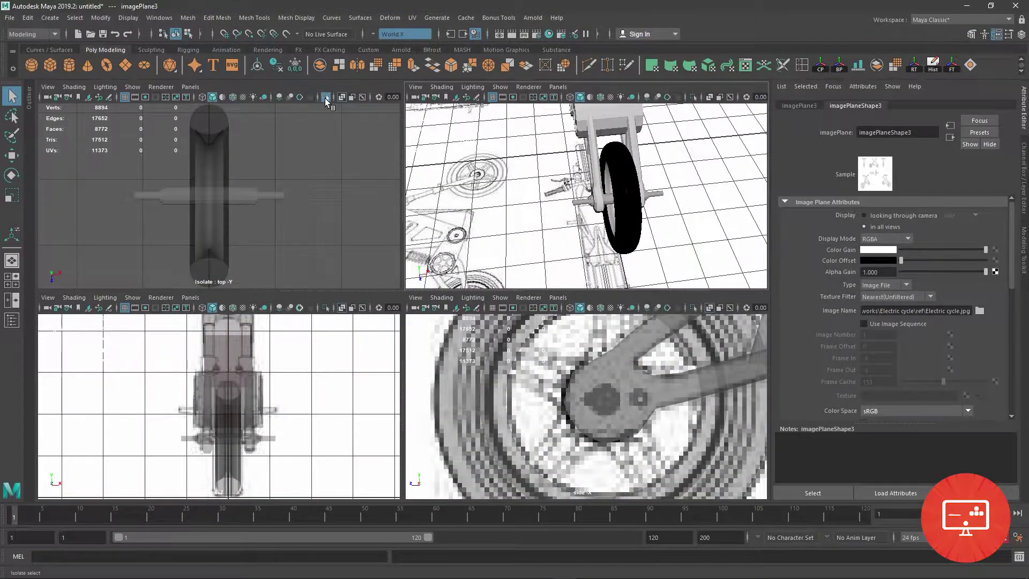
click(324, 98)
key(space)
scroll(397, 278, up, 2)
scroll(535, 374, up, 2)
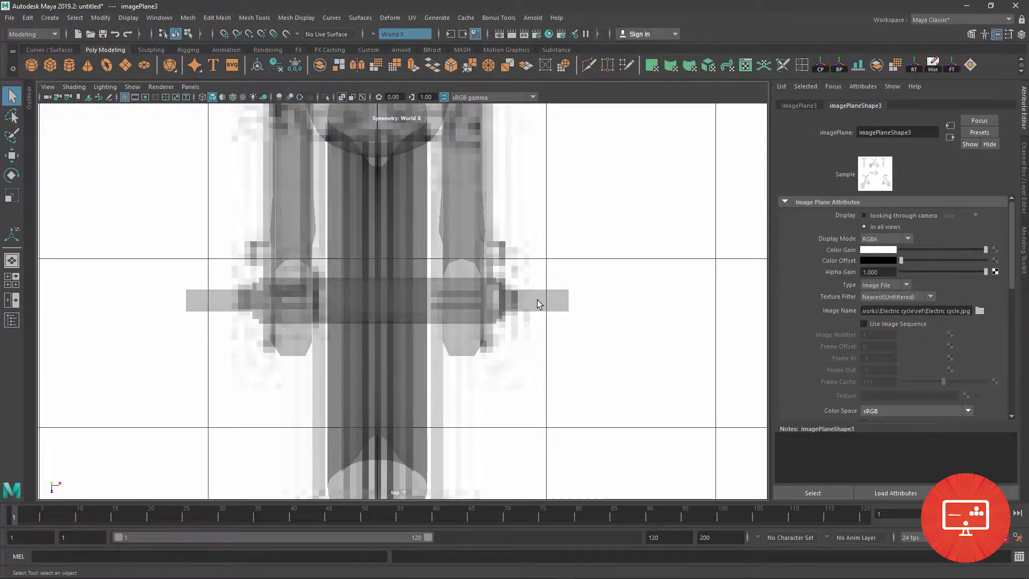
Select the axle's end vertices with symmetry and pull both ends inward along X
right_drag(538, 303, 498, 272)
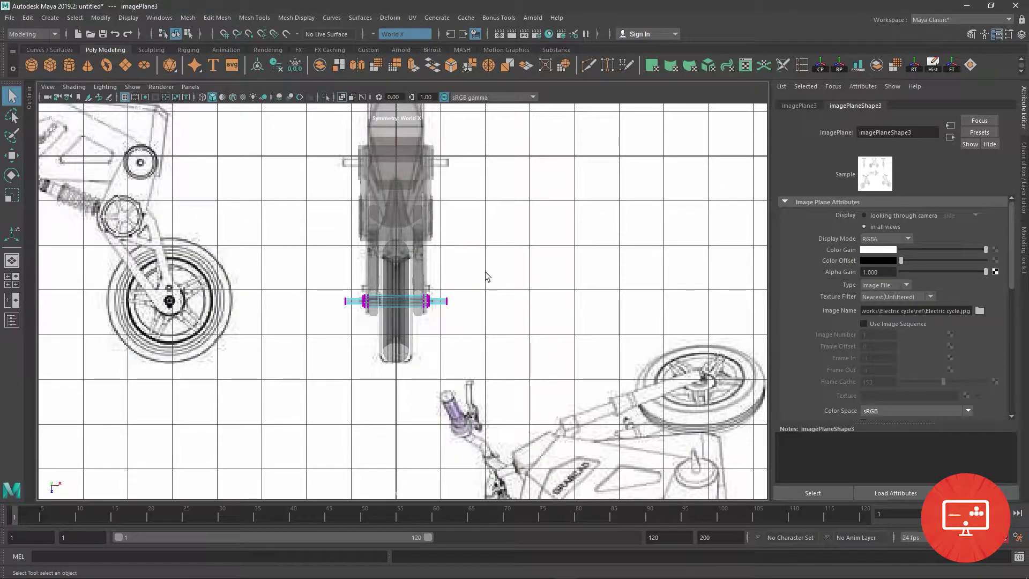
drag(442, 278, 477, 327)
key(w)
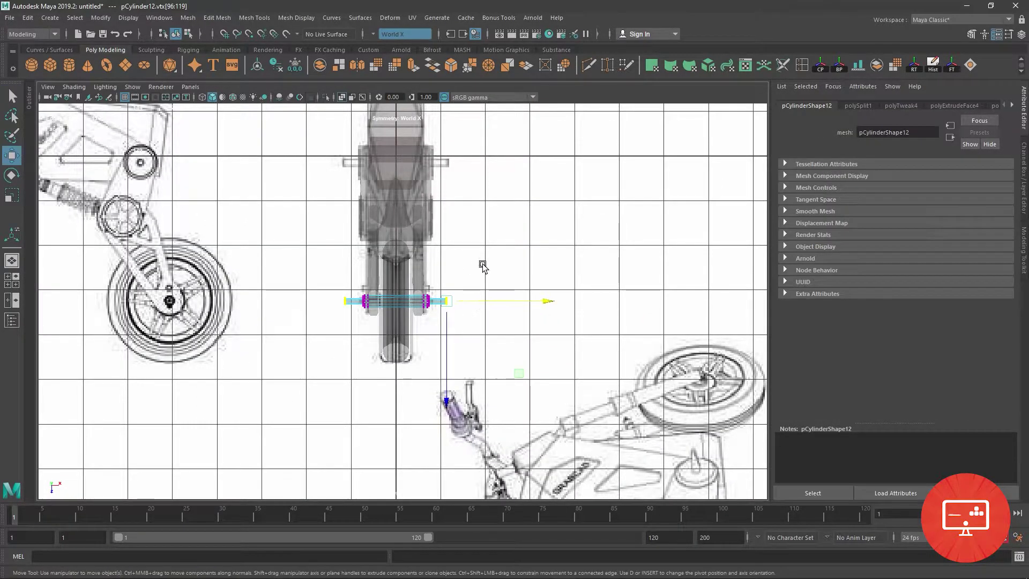
scroll(482, 267, up, 4)
scroll(617, 480, up, 3)
drag(721, 310, 665, 307)
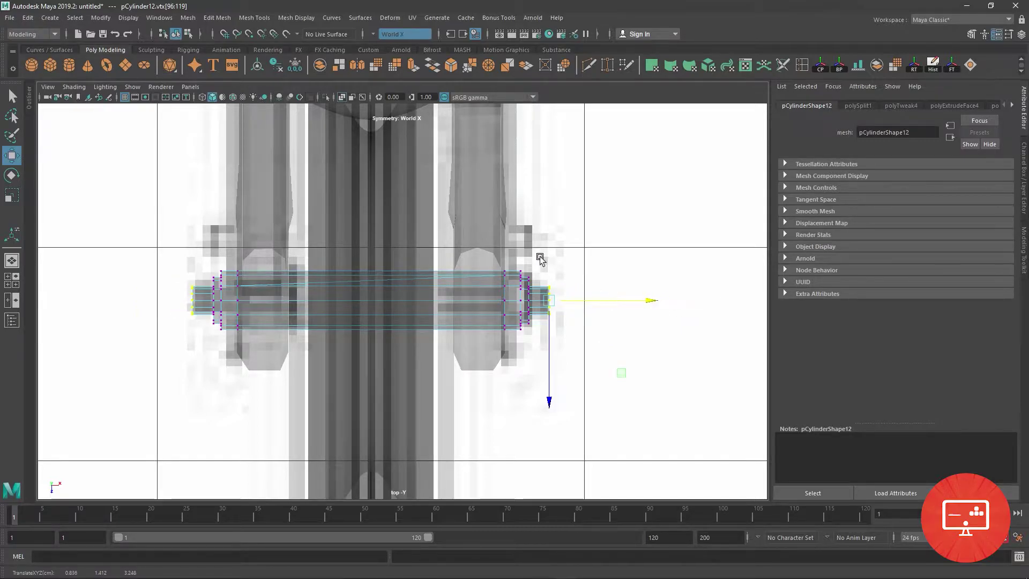
Recentre the top view, go back to object mode and select the swingarm arms
alt+middle_drag(345, 220, 344, 305)
scroll(330, 296, down, 4)
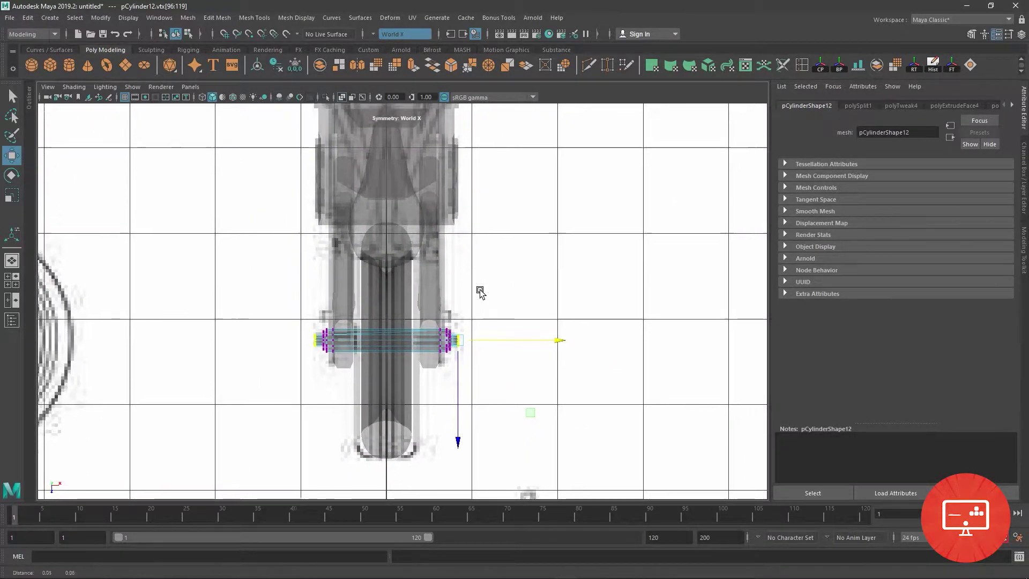
mouse_move(480, 236)
alt+middle_down()
mouse_move(481, 391)
mouse_move(472, 293)
alt+middle_up()
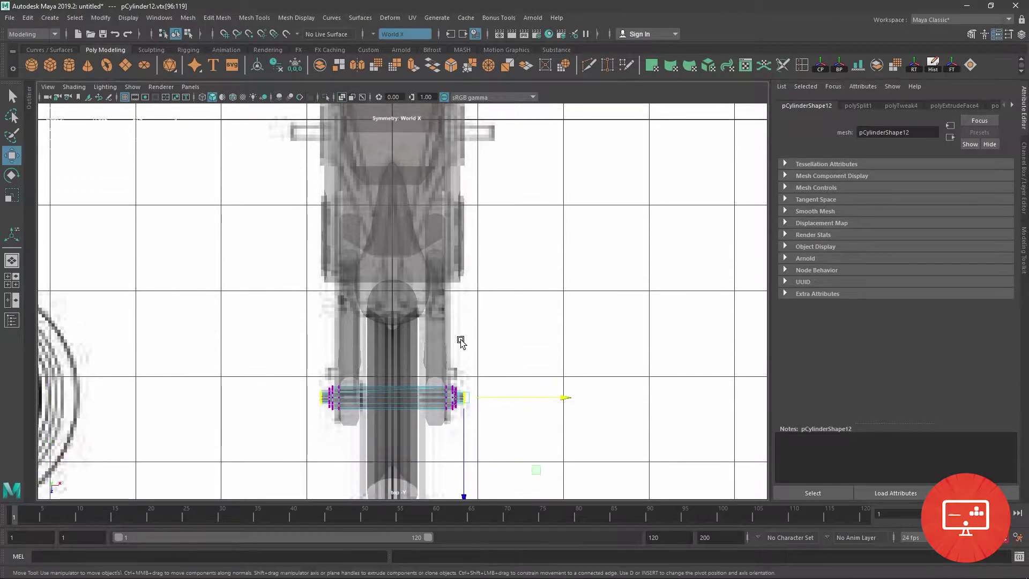
right_click(418, 273)
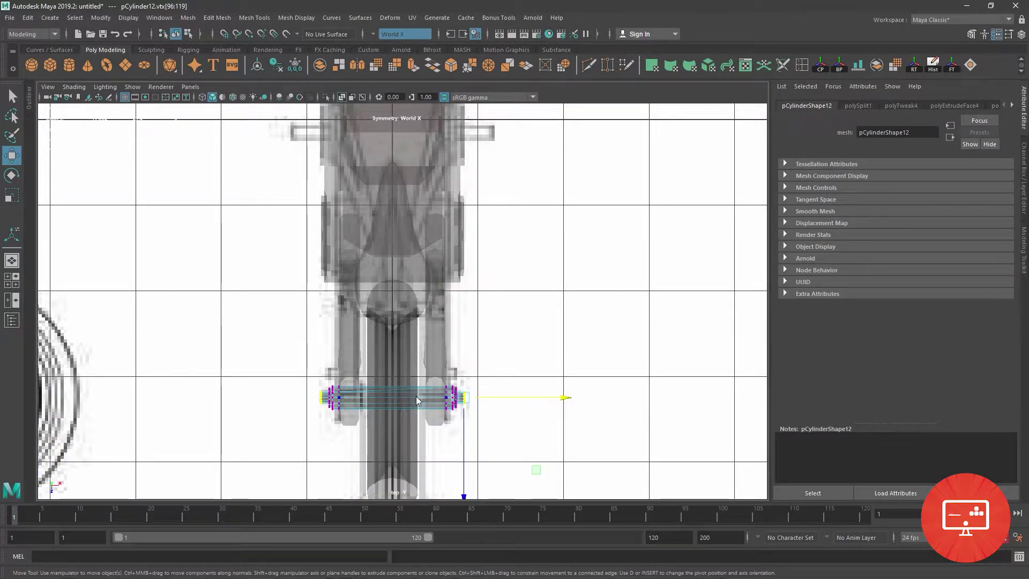
right_drag(418, 268, 417, 241)
click(440, 397)
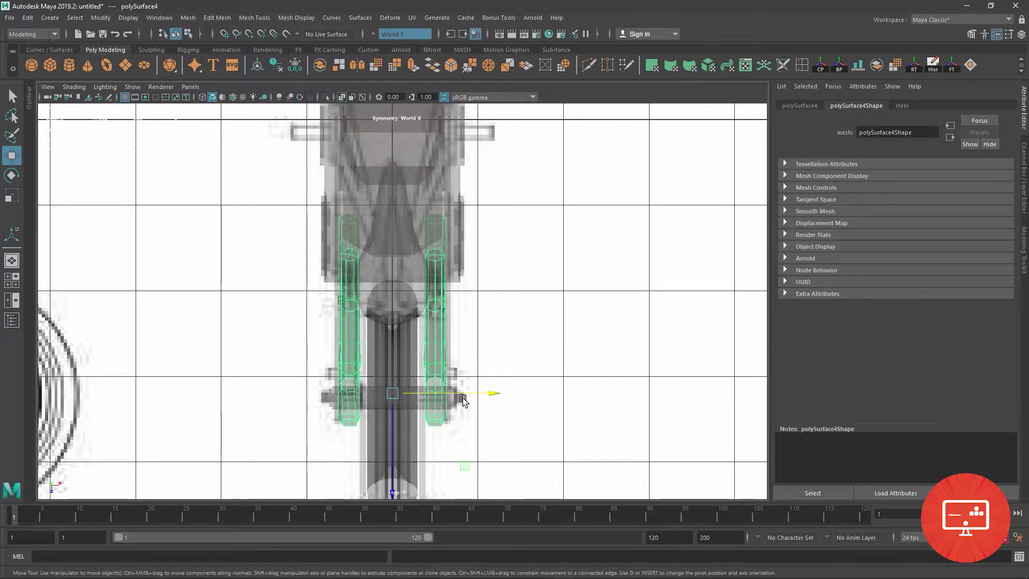
Duplicate the axle cylinder and move the copy forward to the swingarm pivot
click(462, 398)
key(ctrl+d)
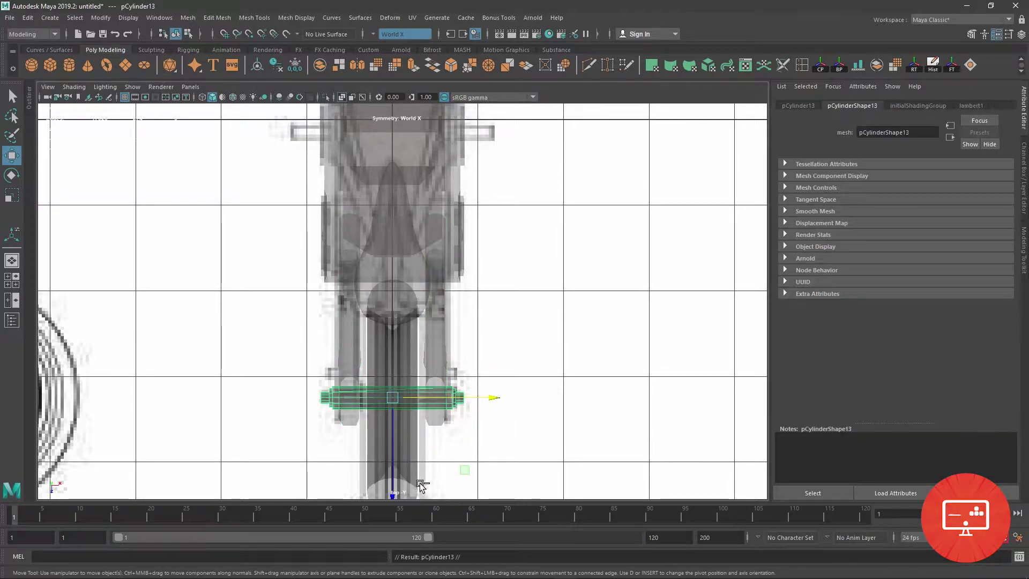
drag(390, 491, 390, 227)
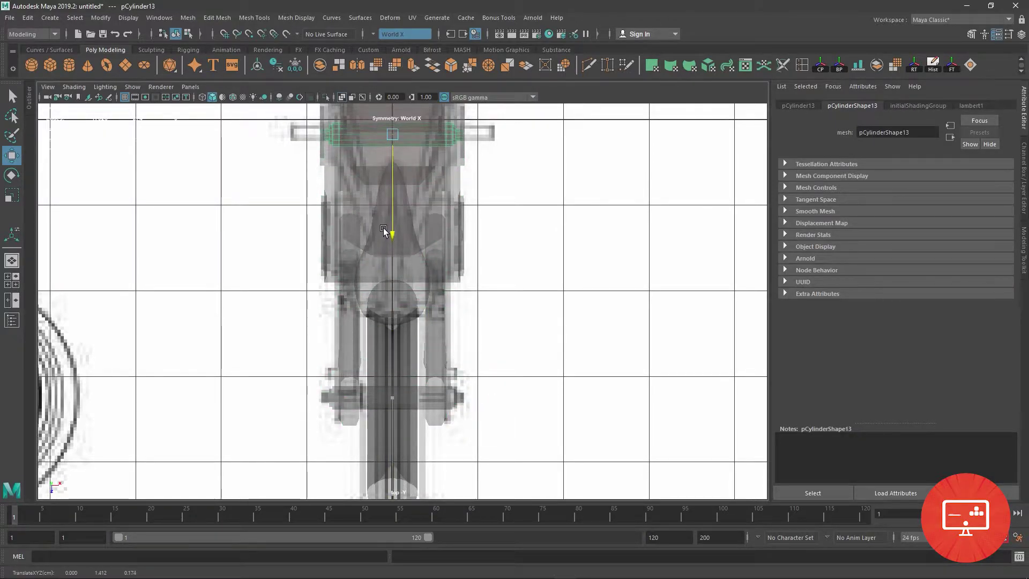
alt+middle_drag(391, 202, 376, 388)
alt+right_drag(377, 388, 501, 434)
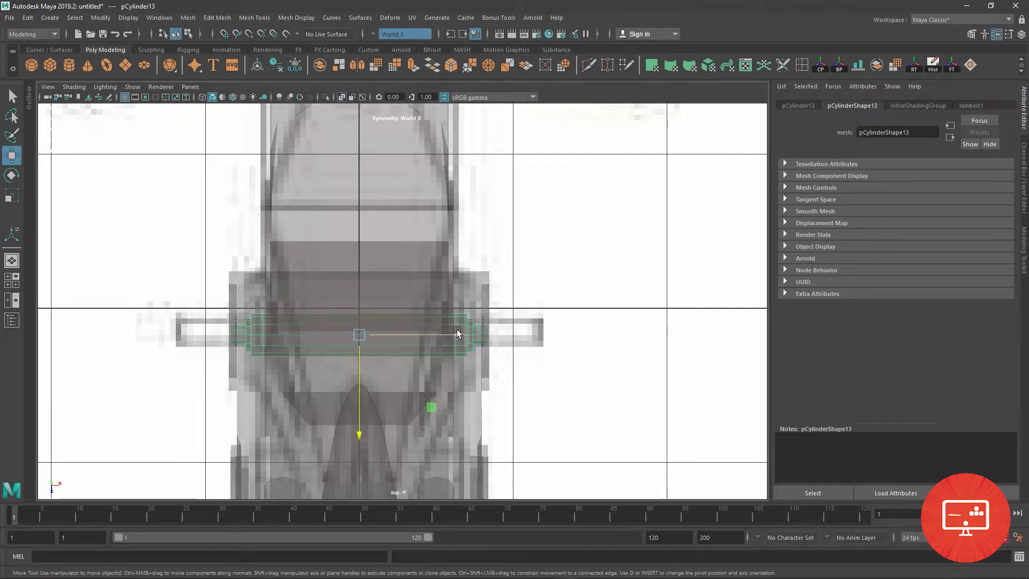
right_drag(456, 329, 510, 258)
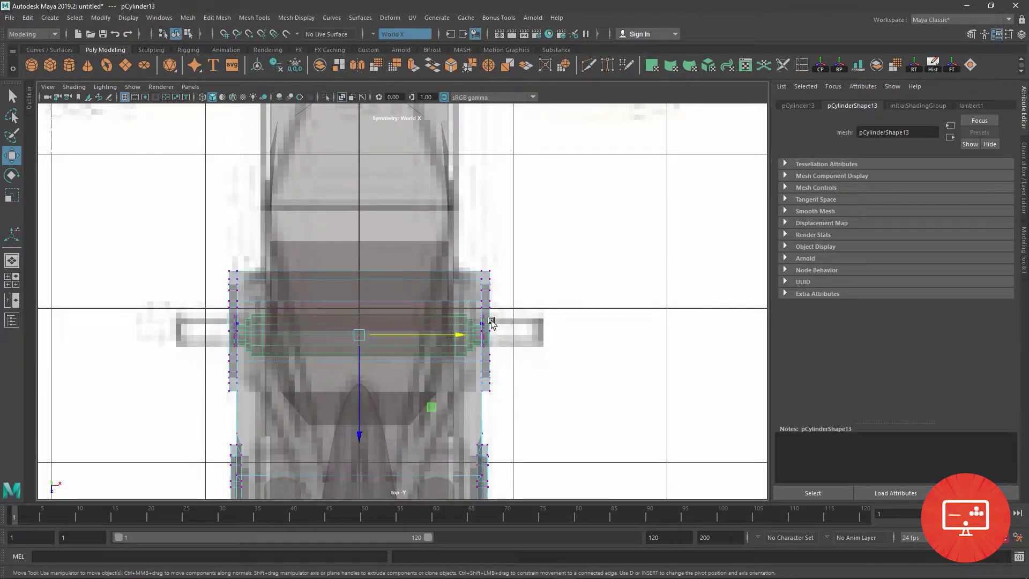
click(429, 338)
key(ctrl+z)
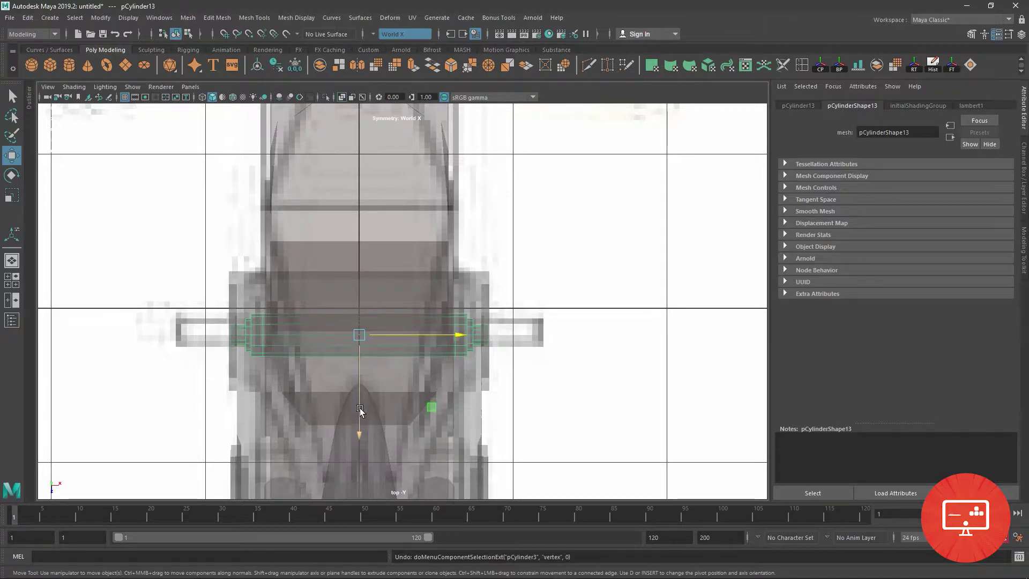
drag(359, 410, 360, 287)
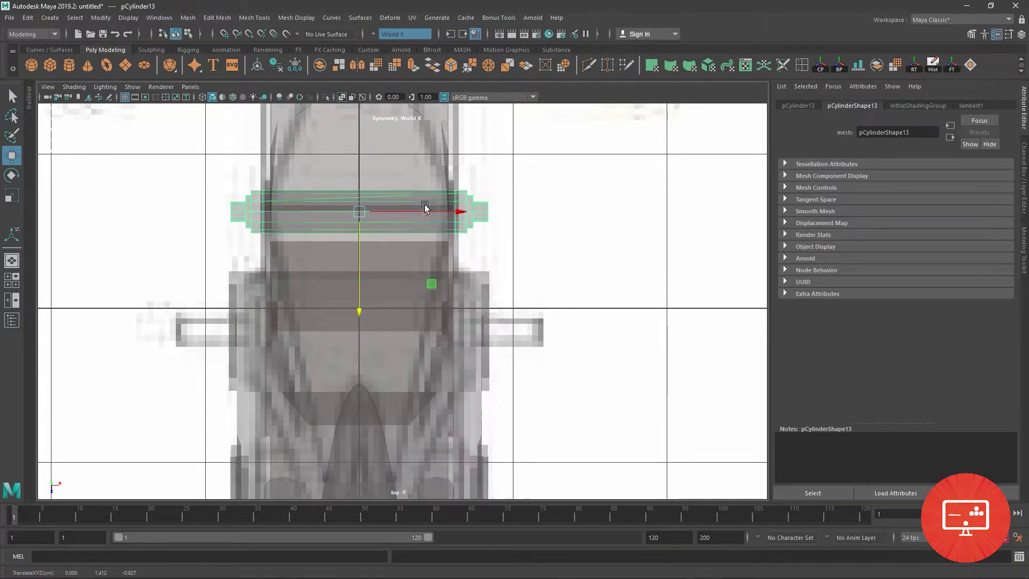
Stretch the copy's end vertices outward symmetrically to match the pivot width
key(ctrl+F9)
mouse_move(551, 211)
mouse_down()
mouse_move(618, 219)
mouse_move(595, 221)
mouse_up()
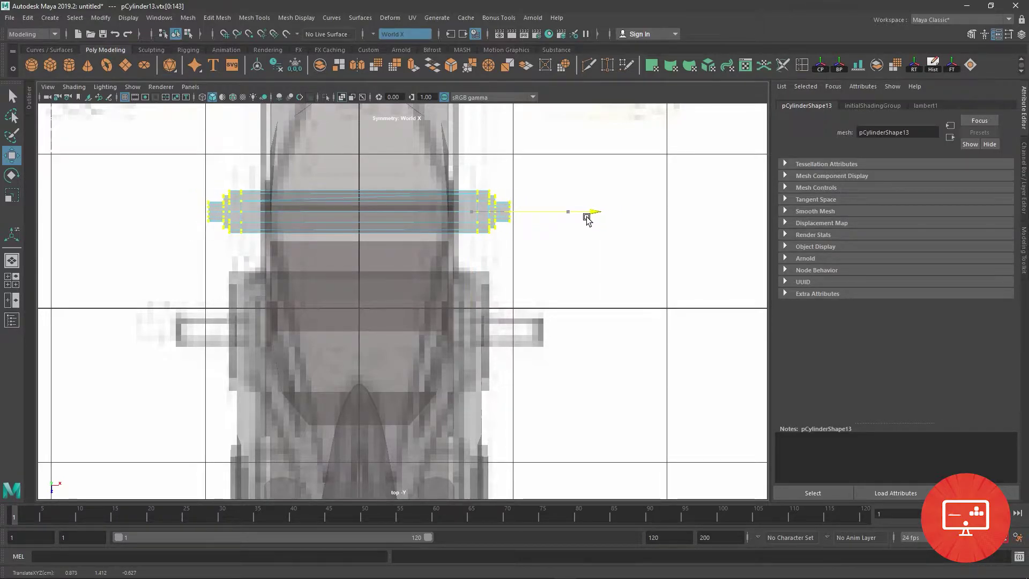
drag(589, 218, 622, 222)
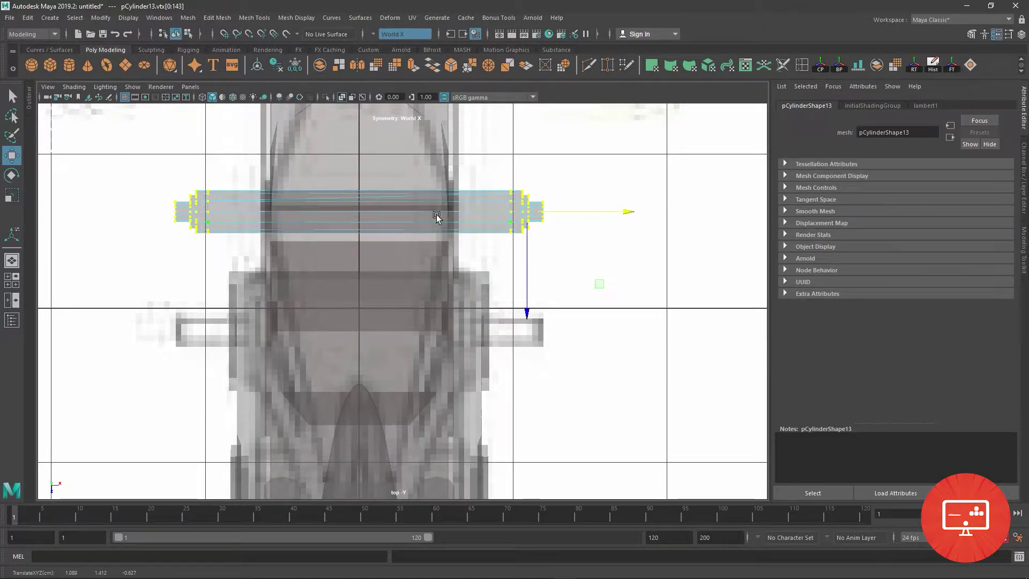
drag(533, 348, 534, 430)
scroll(699, 422, up, 3)
alt+middle_drag(699, 421, 283, 230)
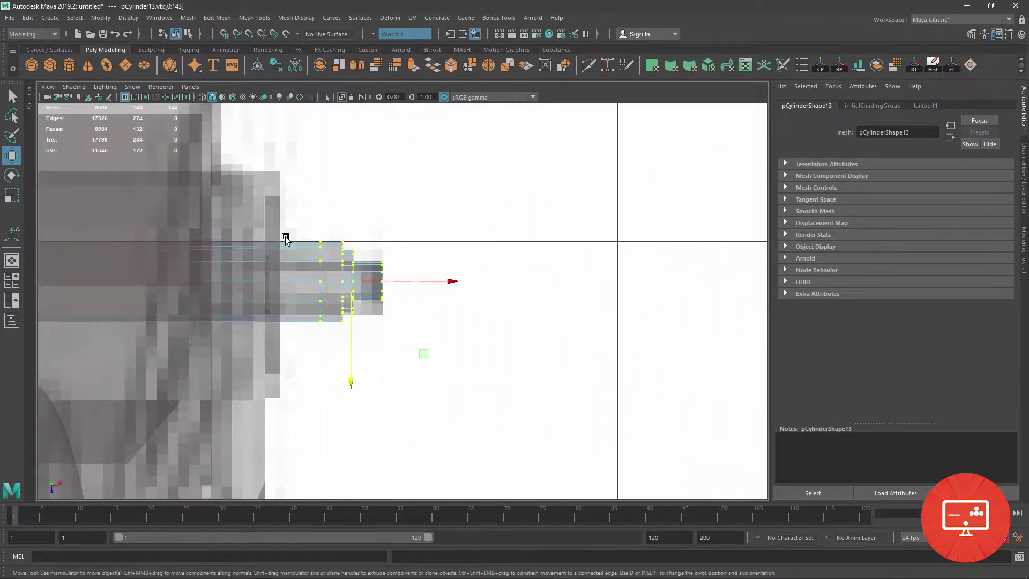
alt+middle_drag(318, 278, 394, 300)
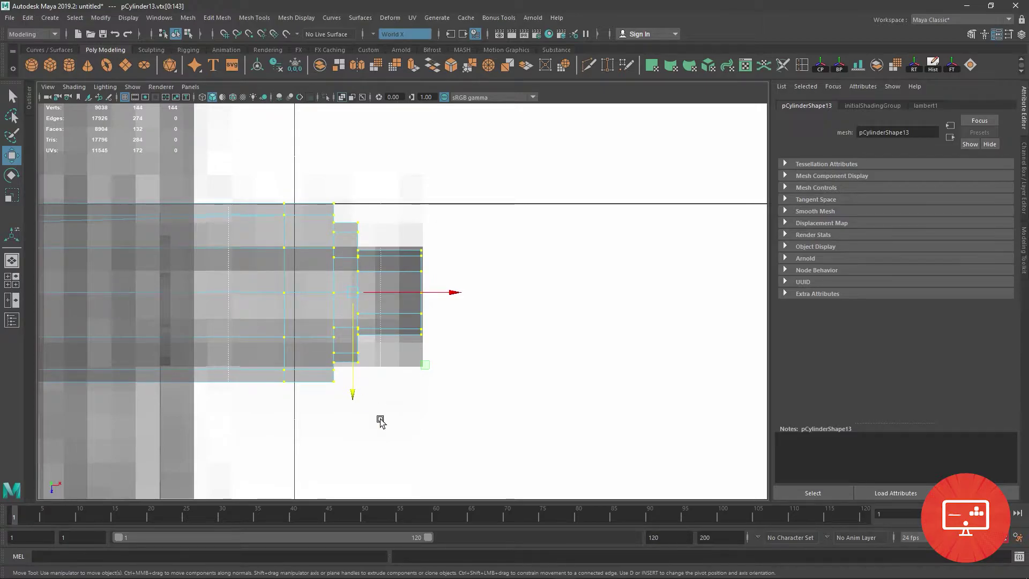
scroll(396, 315, down, 1)
scroll(395, 311, down, 2)
scroll(397, 311, down, 1)
scroll(436, 300, down, 2)
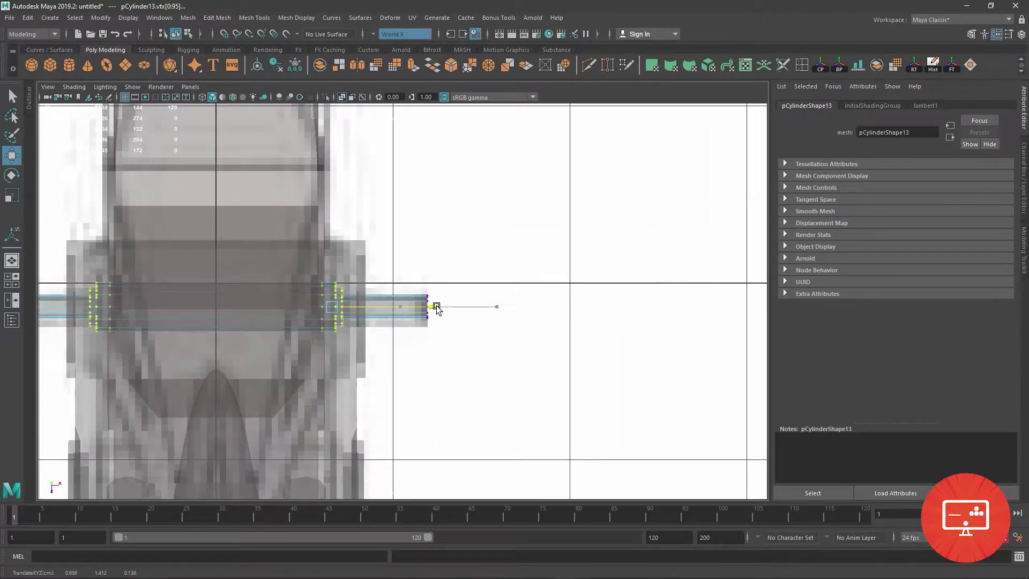
Inspect the pin's placement in the perspective and side views
key(space)
key(space)
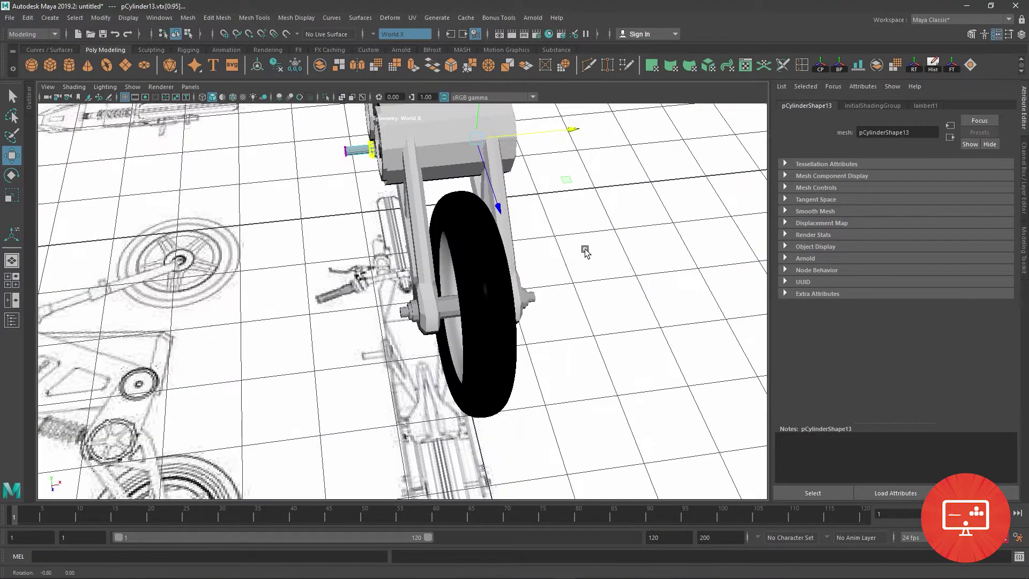
alt+drag(626, 215, 382, 261)
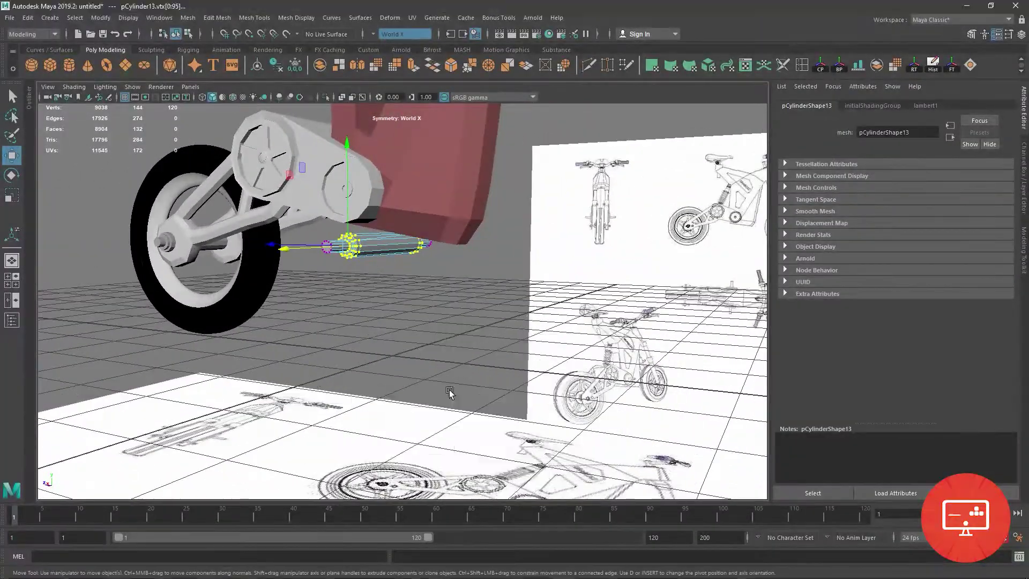
key(space)
key(space)
scroll(197, 390, down, 3)
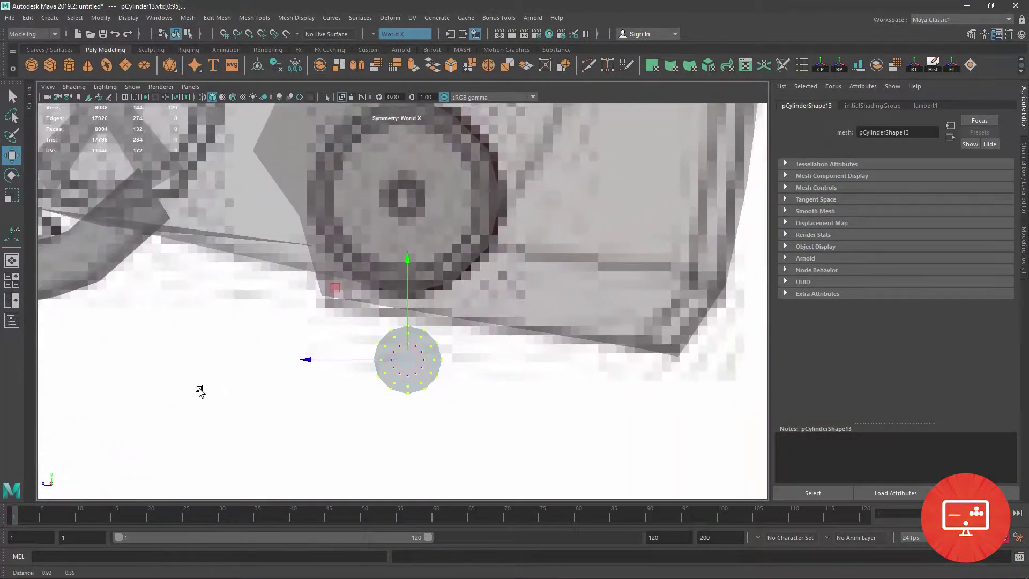
scroll(252, 317, down, 3)
scroll(248, 318, up, 1)
alt+drag(248, 318, 278, 329)
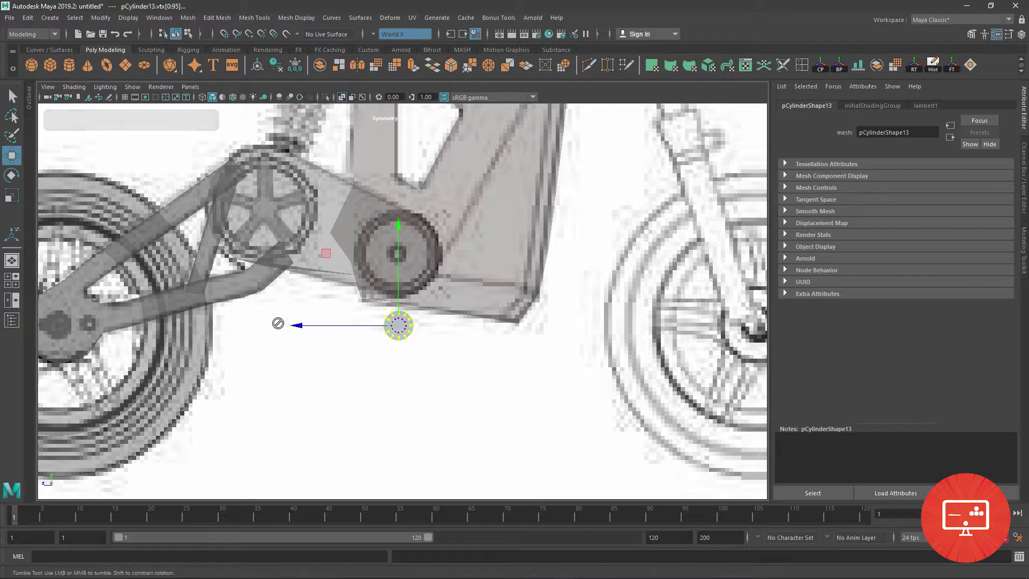
In the front view, raise the pin to the swingarm pivot height
key(space)
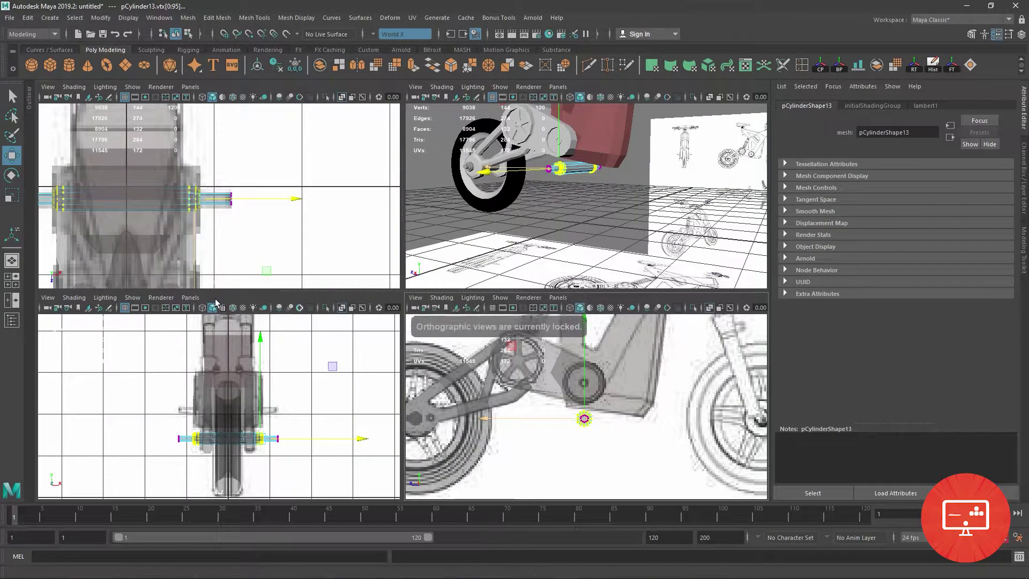
key(space)
scroll(318, 355, down, 3)
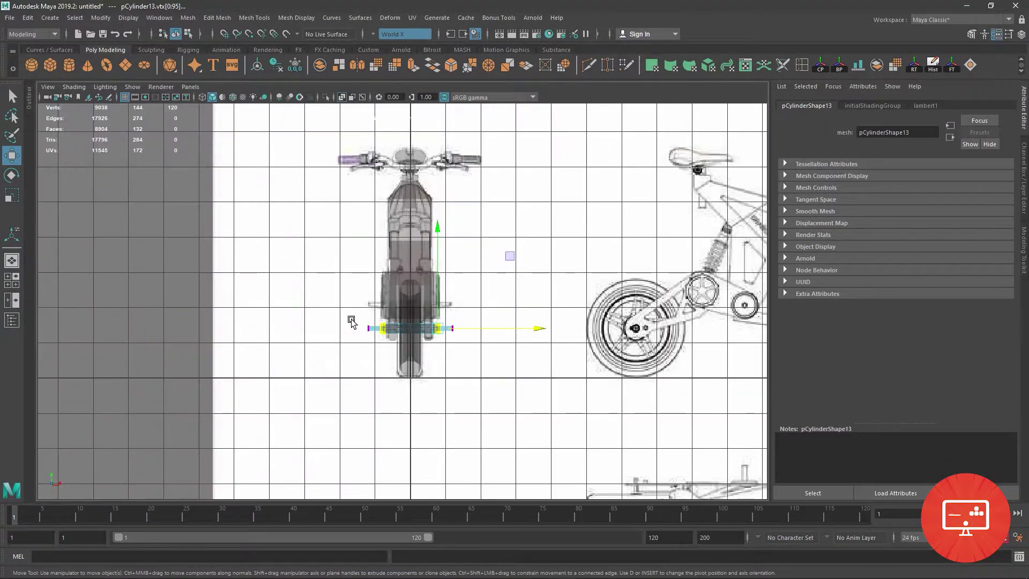
scroll(396, 309, up, 3)
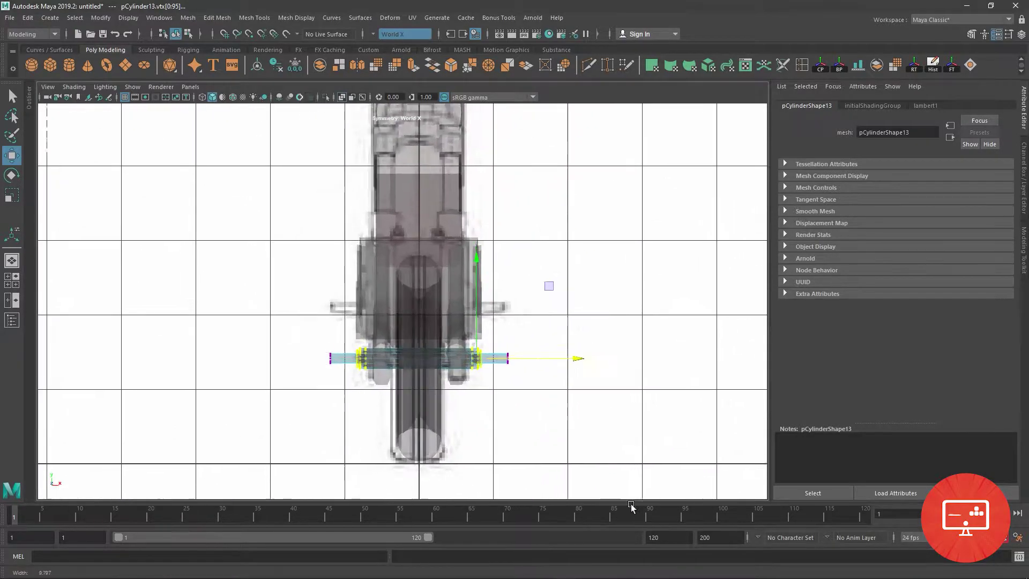
scroll(396, 309, up, 2)
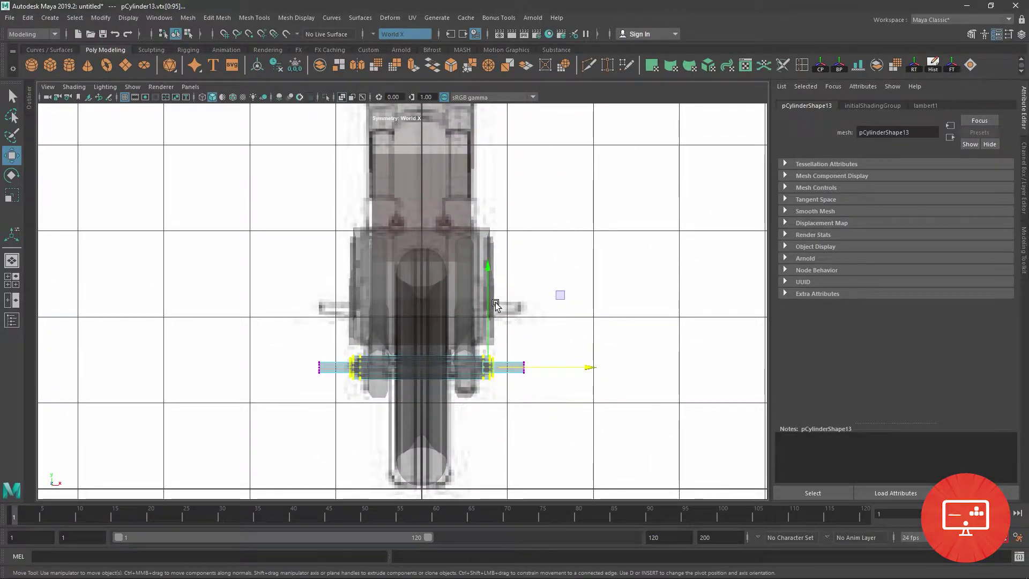
drag(488, 265, 484, 223)
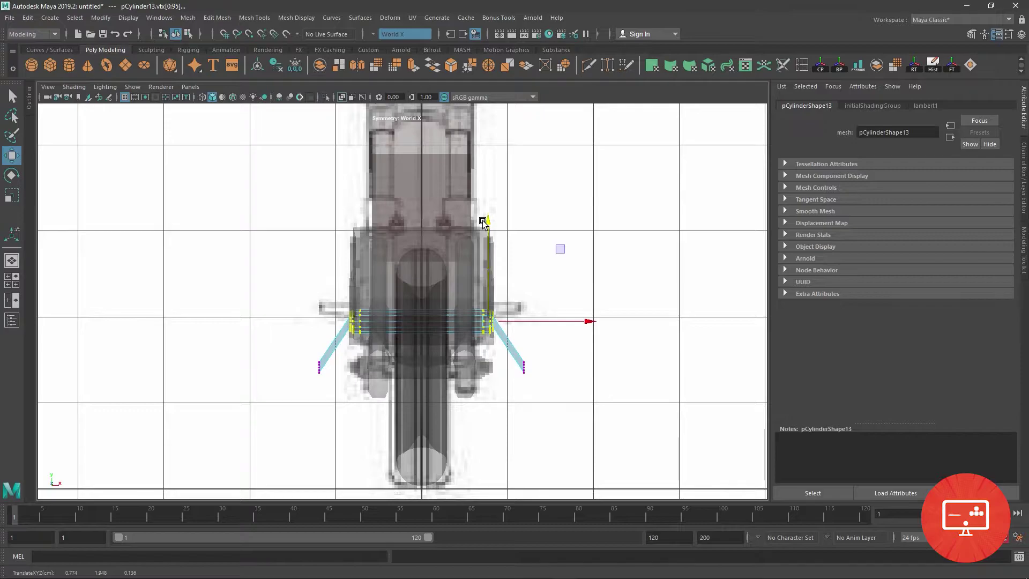
key(ctrl+z)
drag(513, 275, 498, 215)
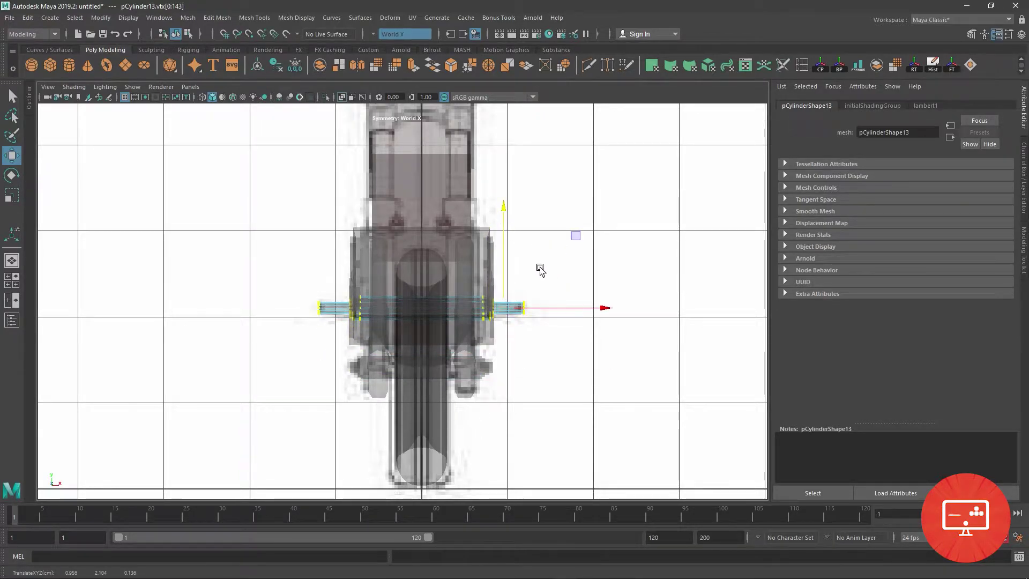
Check the pin in perspective and top views, then return to Object Mode
key(space)
key(space)
mouse_move(541, 270)
alt+mouse_down()
mouse_move(509, 252)
mouse_move(408, 378)
mouse_move(375, 370)
alt+mouse_up()
key(space)
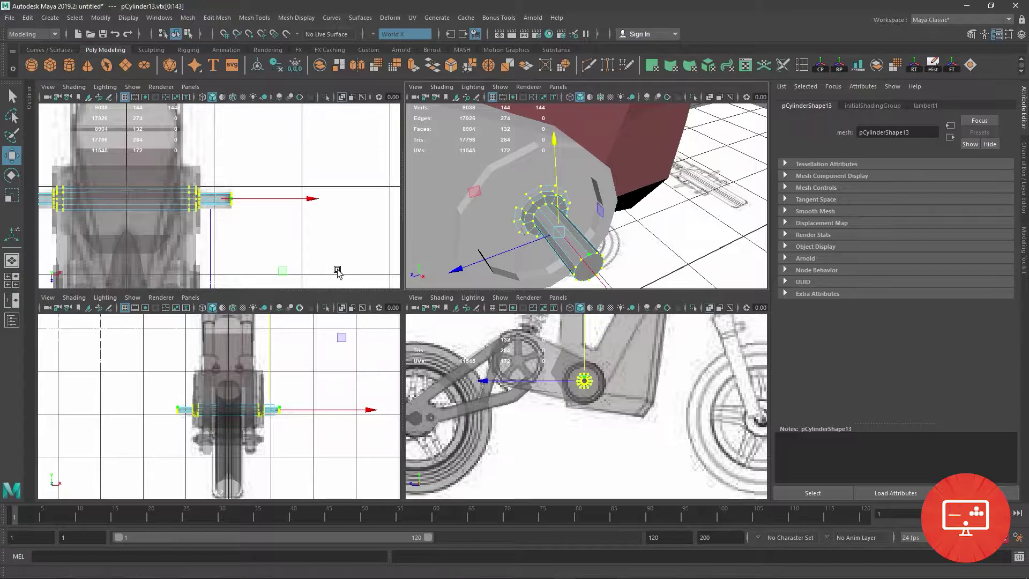
key(space)
right_drag(409, 301, 466, 349)
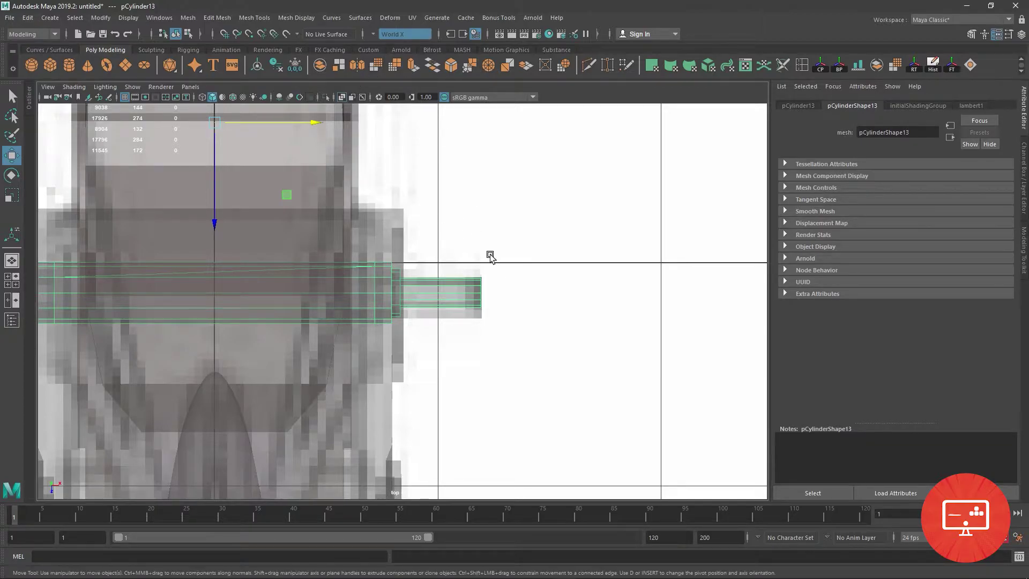
Isolate the cylinder and select around its step; a first vertex deletion is undone
click(326, 97)
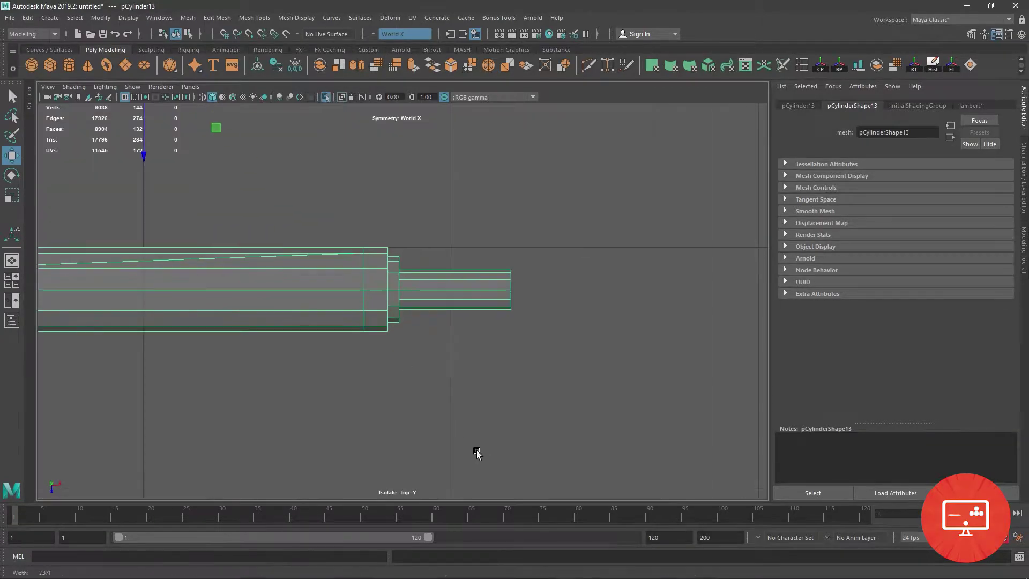
right_drag(386, 272, 369, 272)
double_click(365, 275)
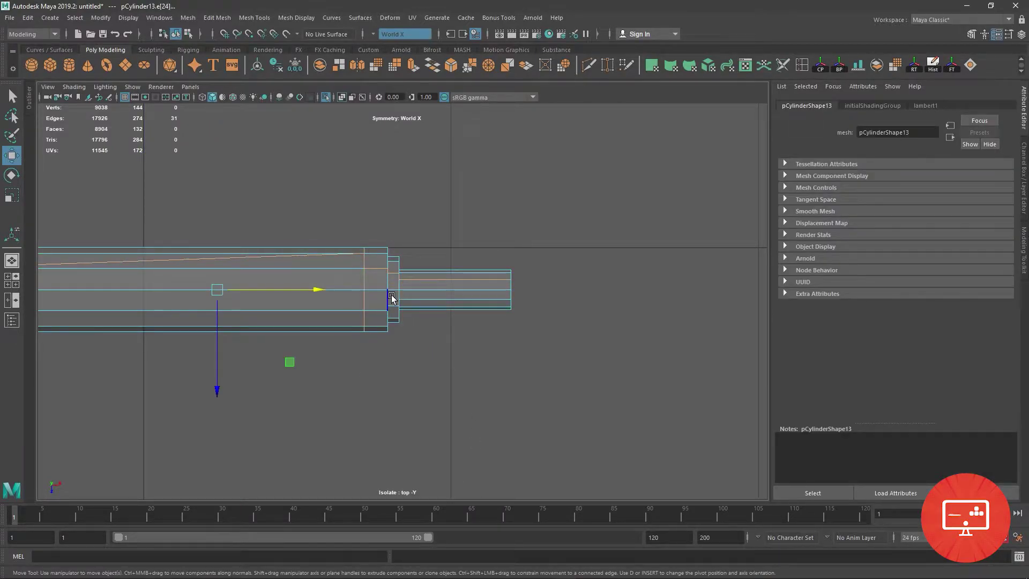
right_drag(386, 284, 336, 271)
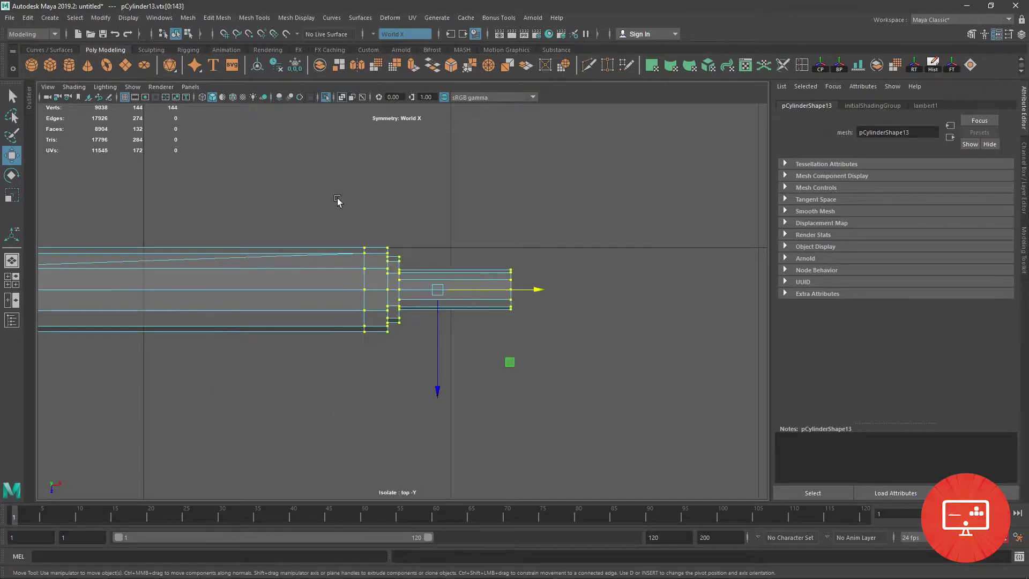
drag(335, 196, 426, 365)
key(Delete)
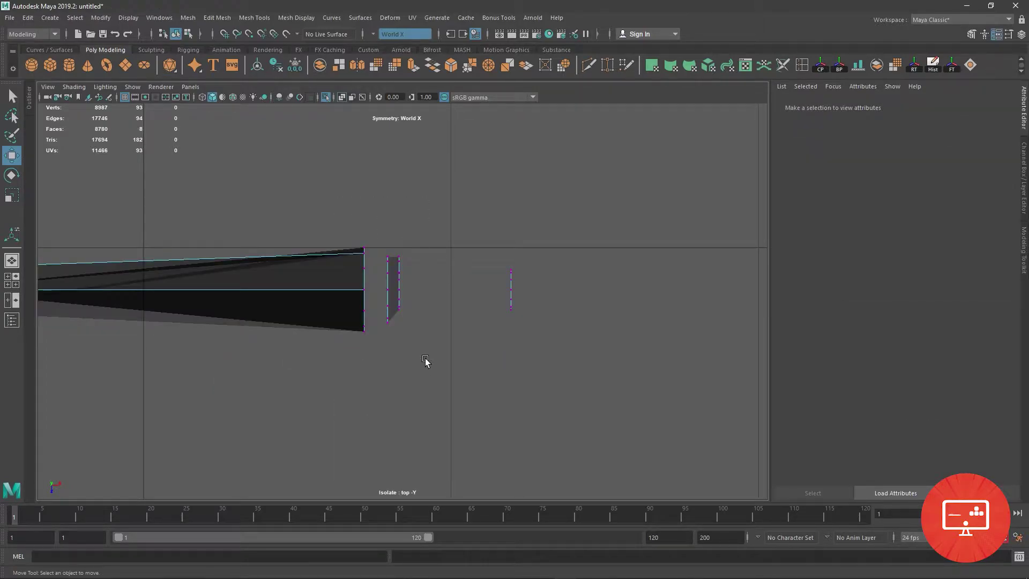
key(ctrl+z)
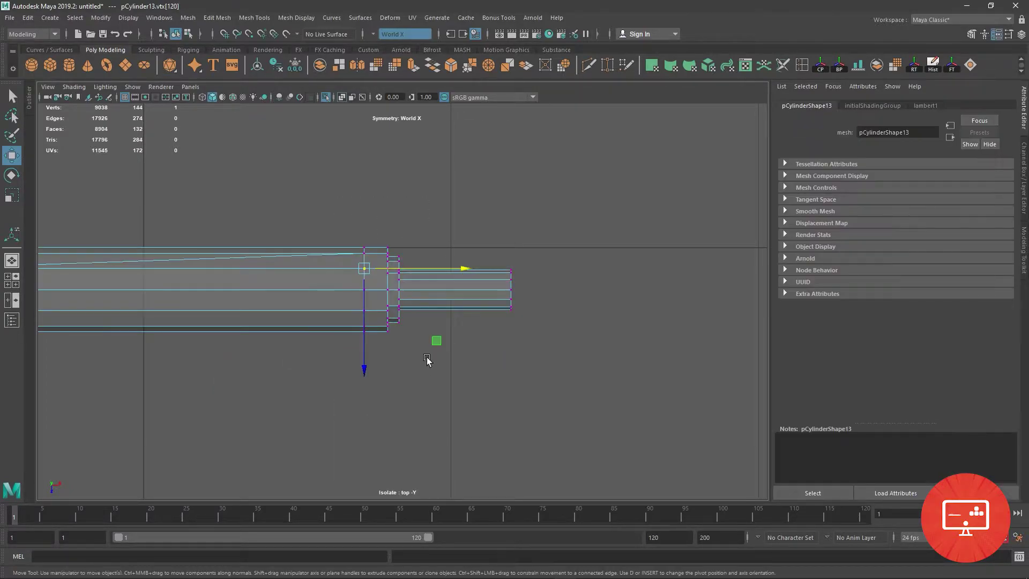
Delete the thick section's faces and the short piece's end cap
right_click(402, 282)
click(246, 193)
drag(222, 173, 392, 394)
key(Delete)
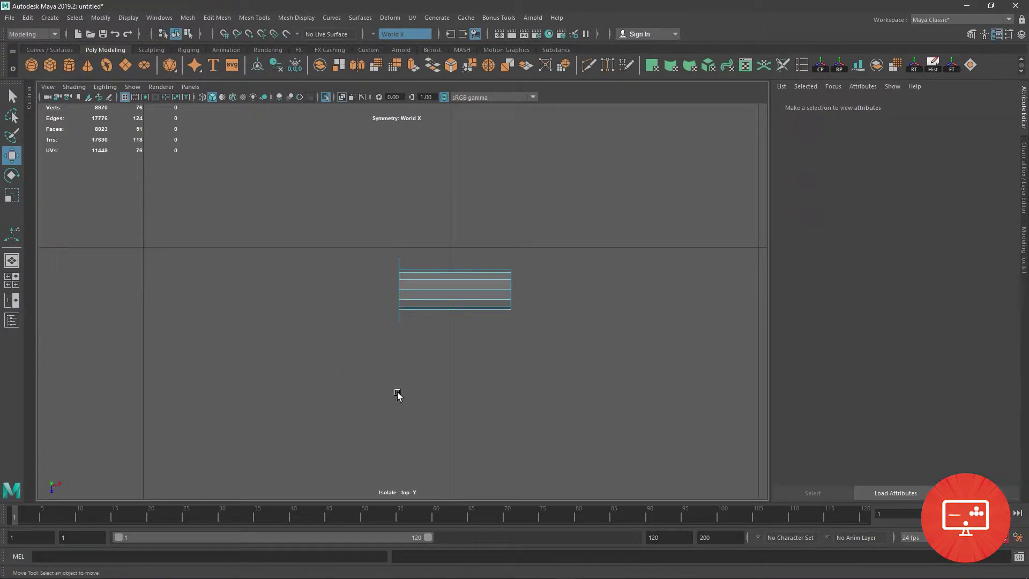
drag(364, 223, 424, 357)
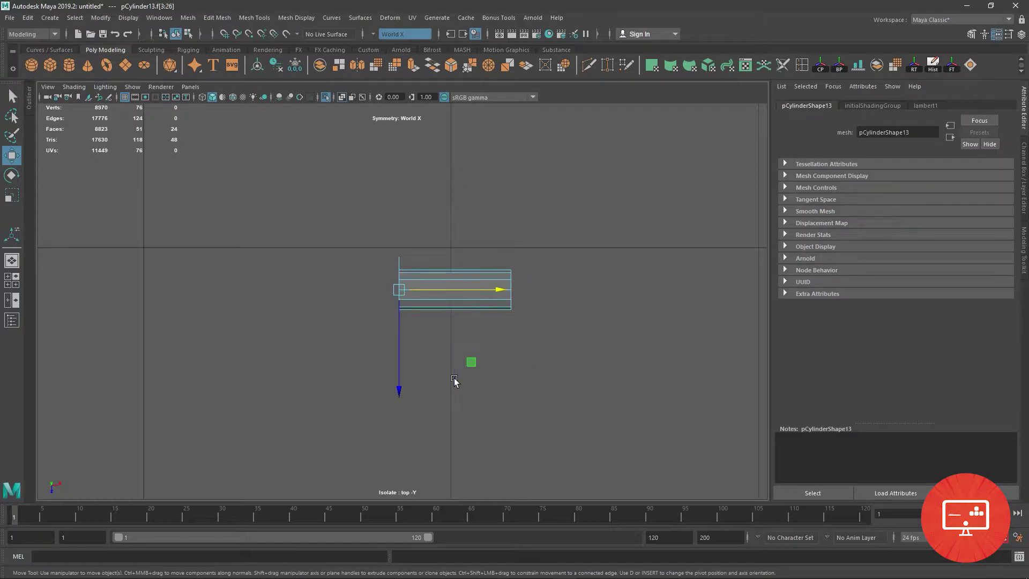
key(Delete)
Pull the open-end vertices left to lengthen the pin, then exit isolation
drag(353, 235, 444, 393)
middle_drag(482, 306, 338, 306)
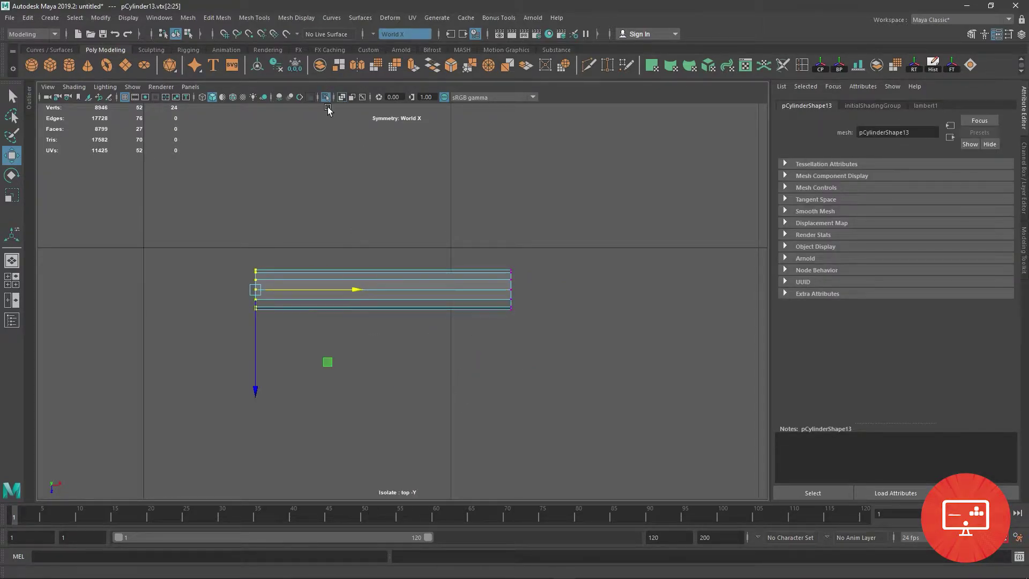
click(325, 97)
Select the pin and nudge it onto the pivot circle in the side view
click(562, 217)
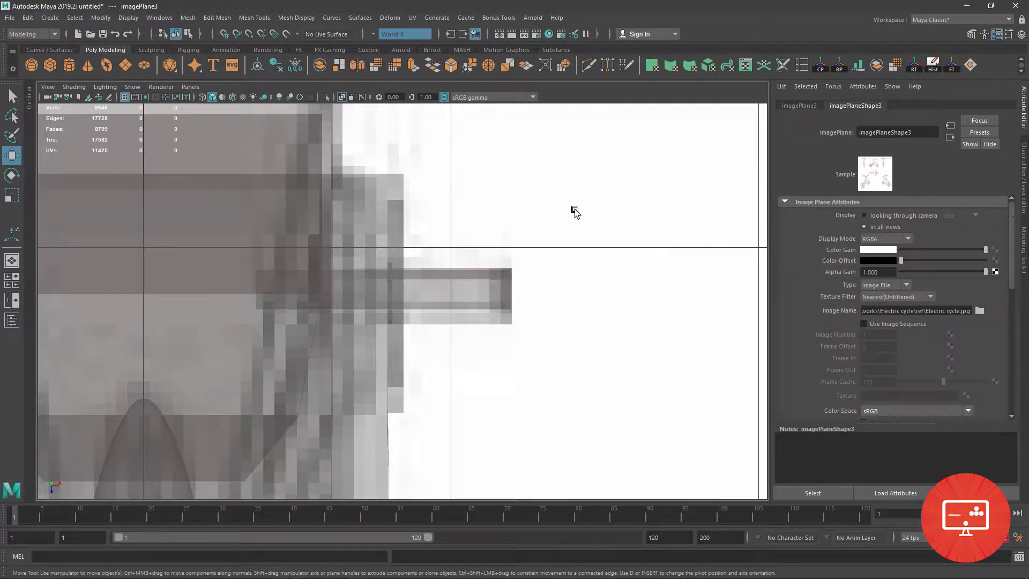
mouse_move(574, 212)
alt+mouse_down()
mouse_move(560, 268)
mouse_move(397, 255)
alt+mouse_up()
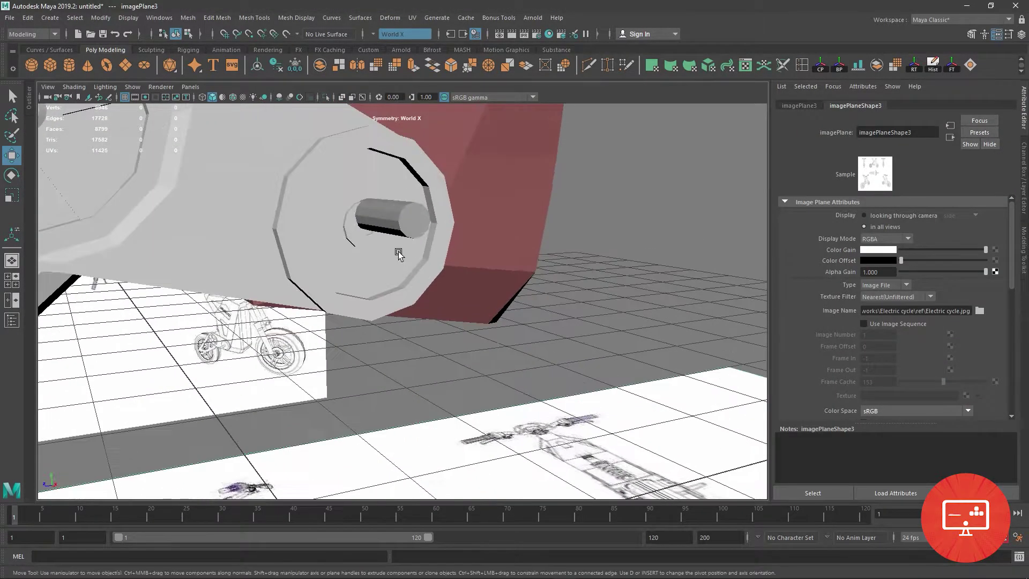
click(409, 214)
key(space)
key(space)
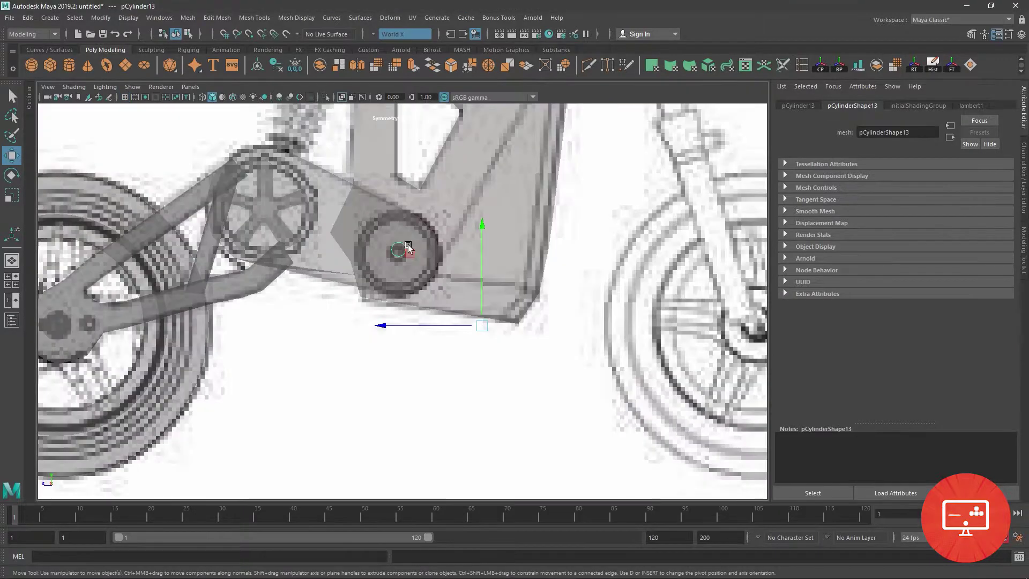
scroll(443, 142, up, 3)
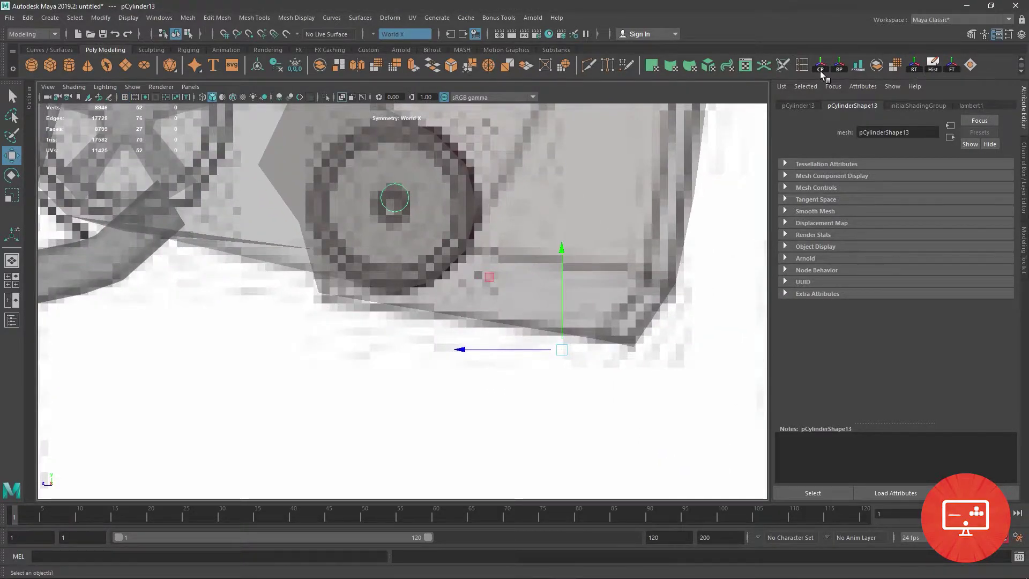
scroll(311, 230, up, 2)
scroll(311, 229, up, 3)
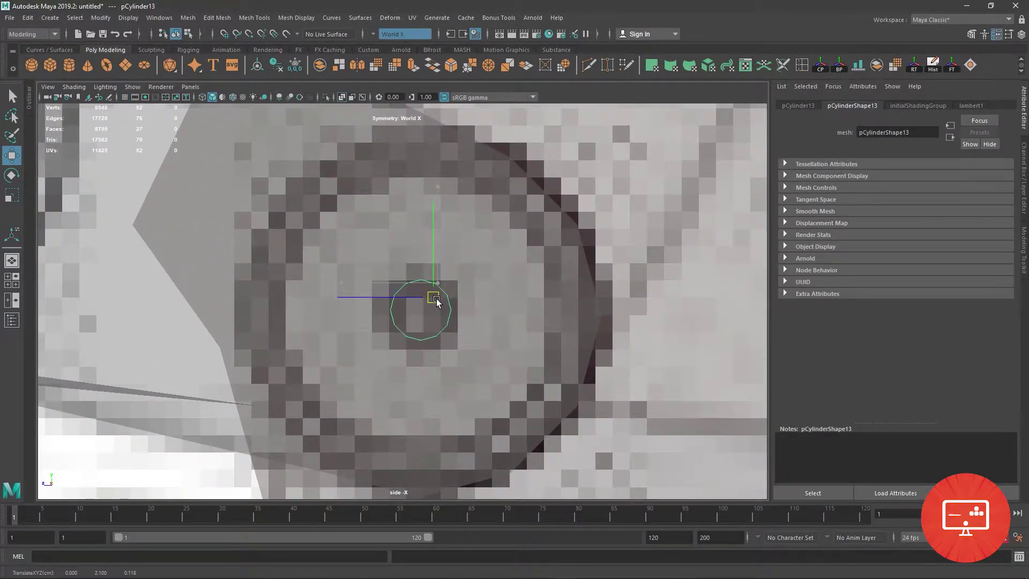
drag(433, 297, 430, 298)
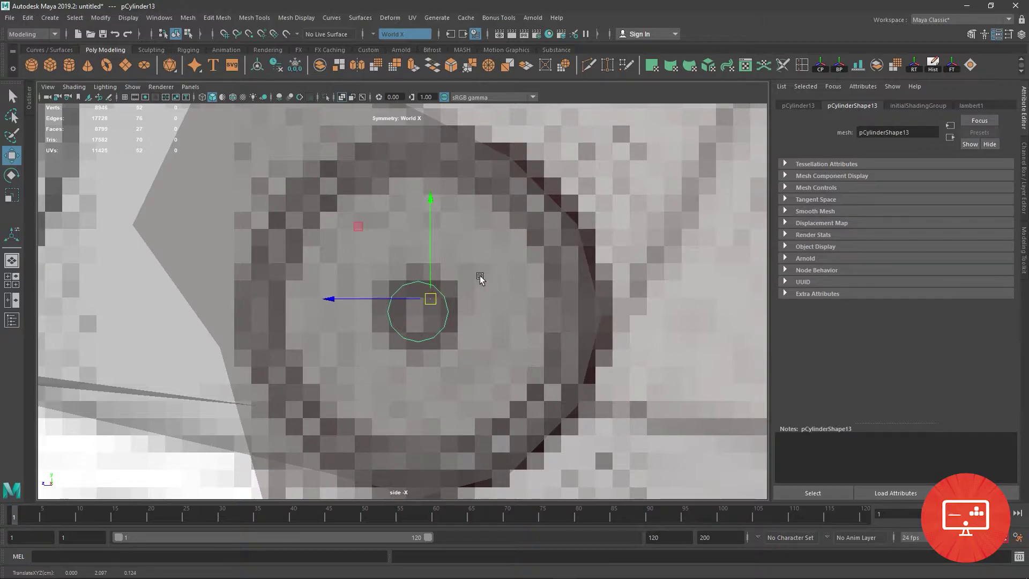
scroll(480, 278, down, 5)
scroll(479, 277, down, 3)
Check the pin's fit in perspective, then review the frame above the pivot
key(space)
key(space)
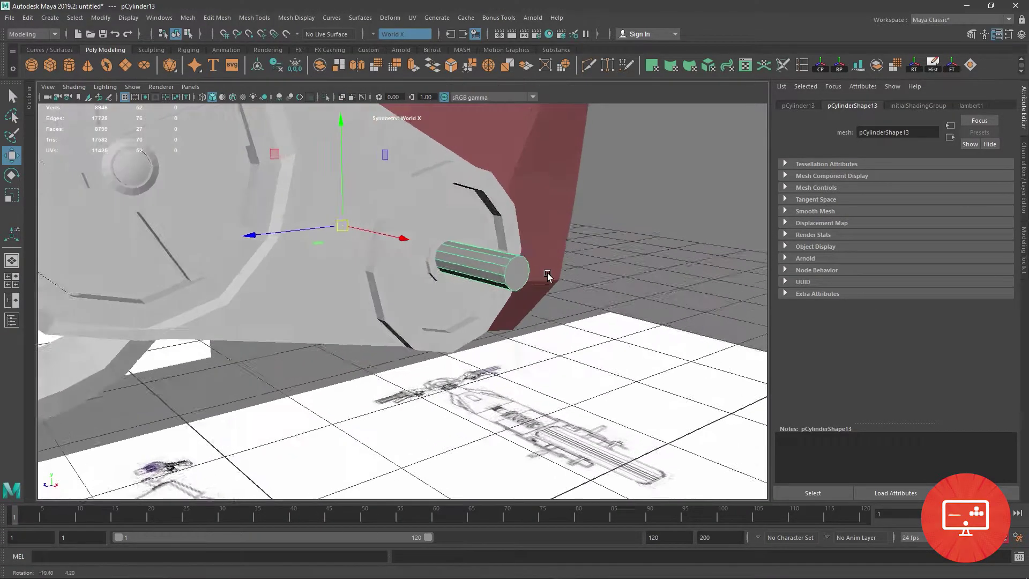
alt+drag(548, 276, 523, 323)
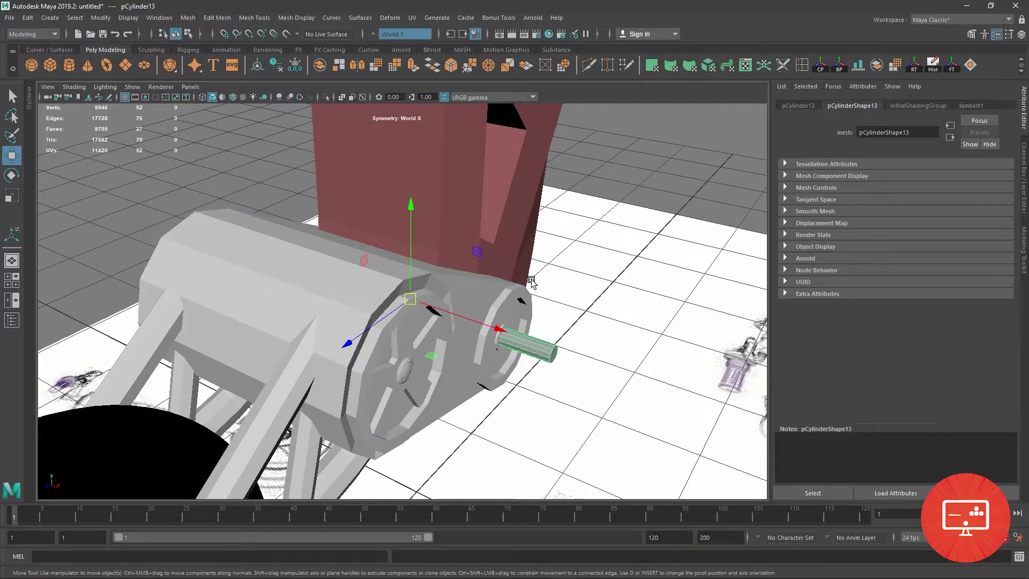
scroll(531, 281, down, 5)
alt+drag(531, 280, 402, 321)
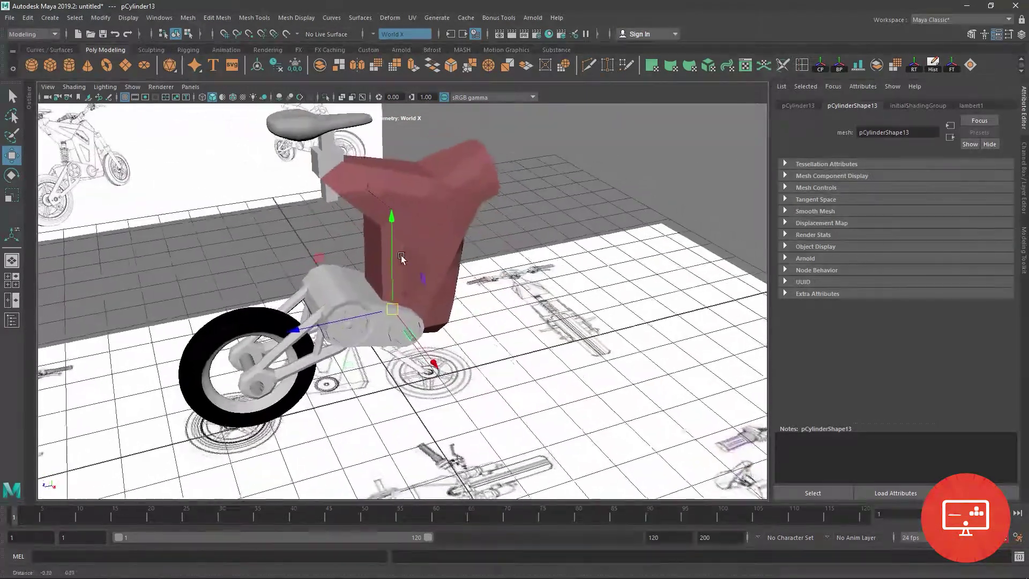
scroll(402, 322, up, 3)
key(space)
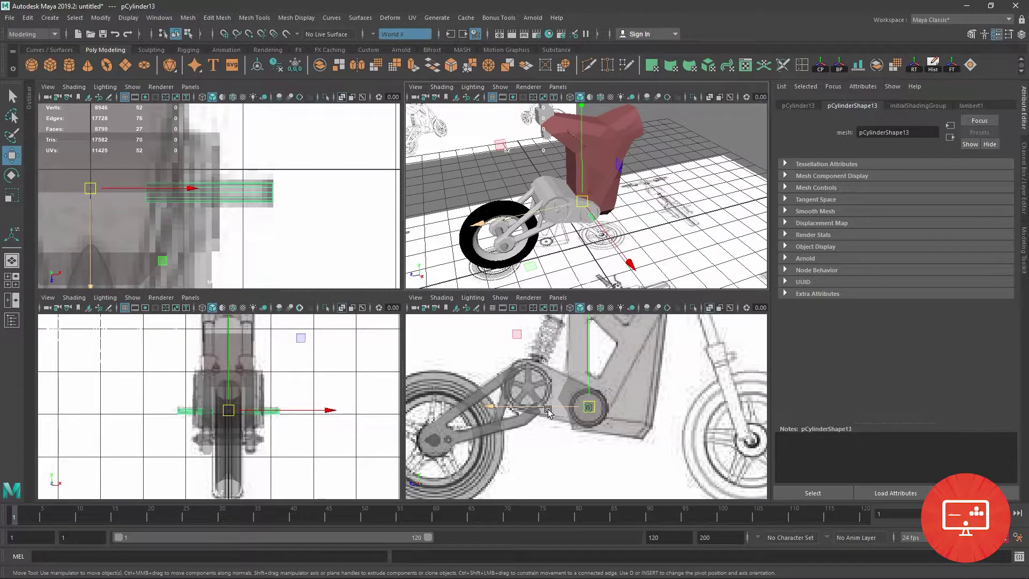
key(space)
alt+middle_drag(575, 175, 368, 280)
alt+right_drag(367, 280, 681, 306)
scroll(413, 374, up, 2)
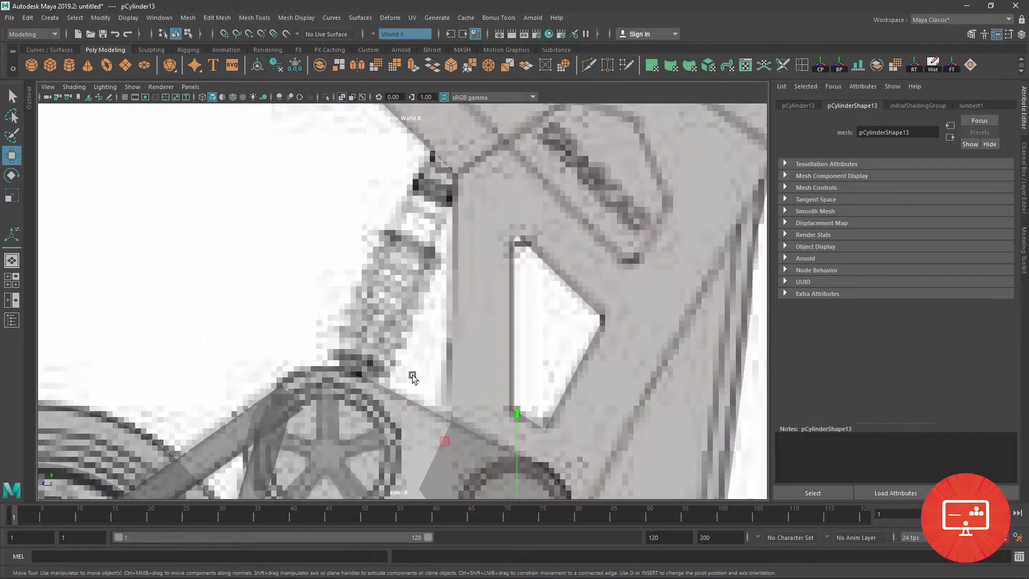
scroll(423, 322, down, 5)
scroll(425, 283, up, 5)
scroll(425, 283, down, 4)
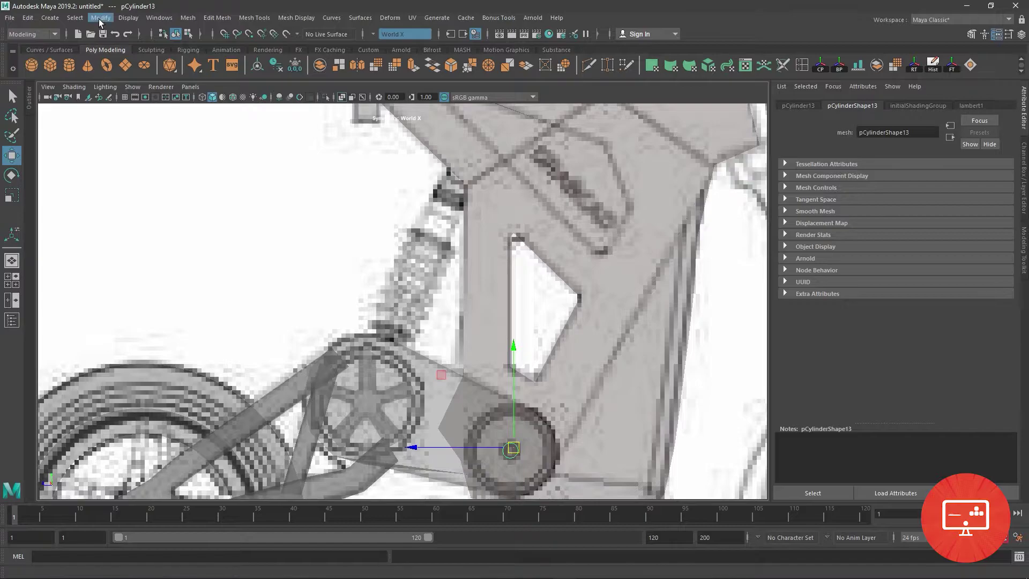
scroll(269, 147, up, 4)
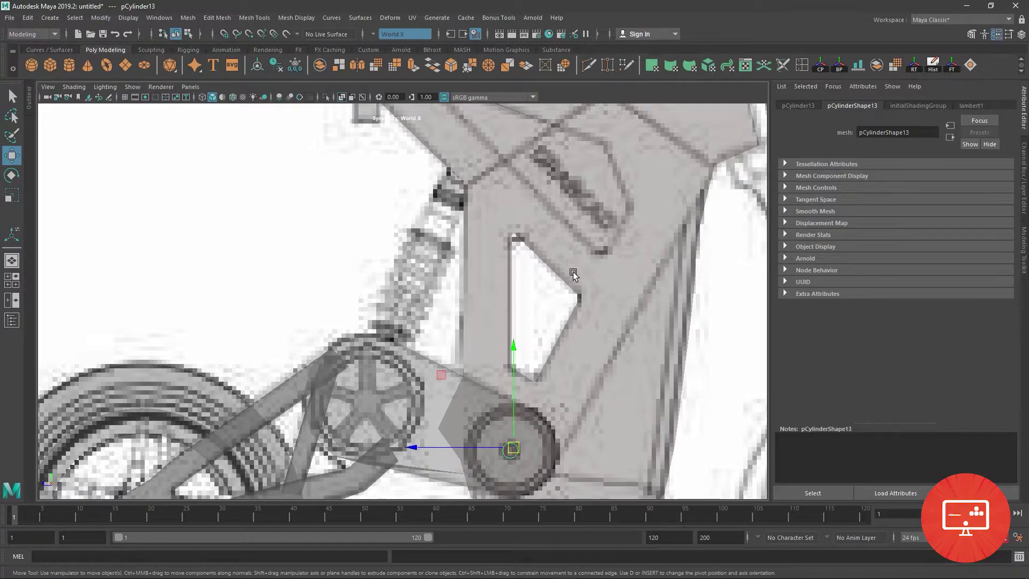
Save the scene into modelling works > Electric cycle, starting the file name with 'e'
key(ctrl+s)
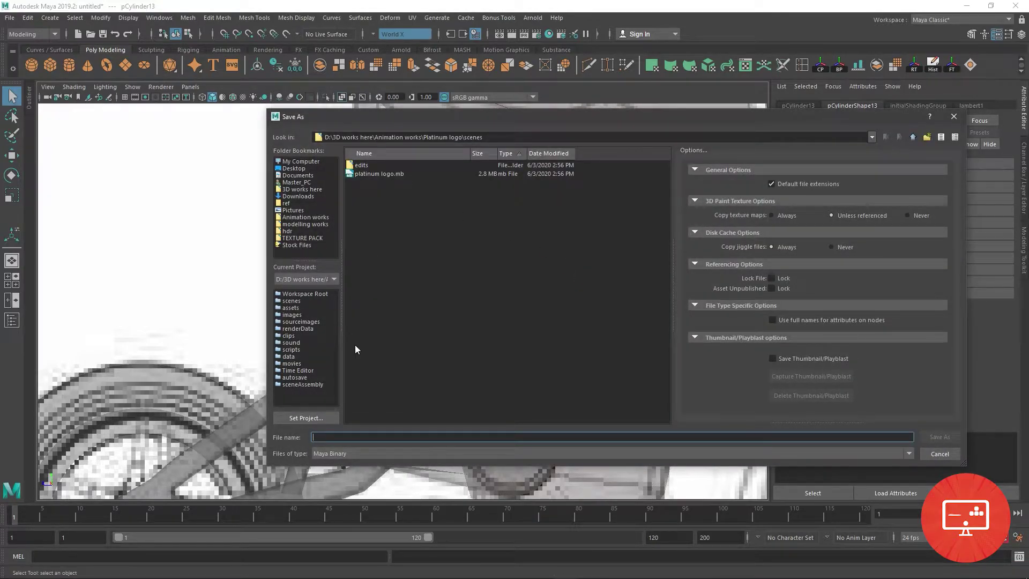
click(307, 223)
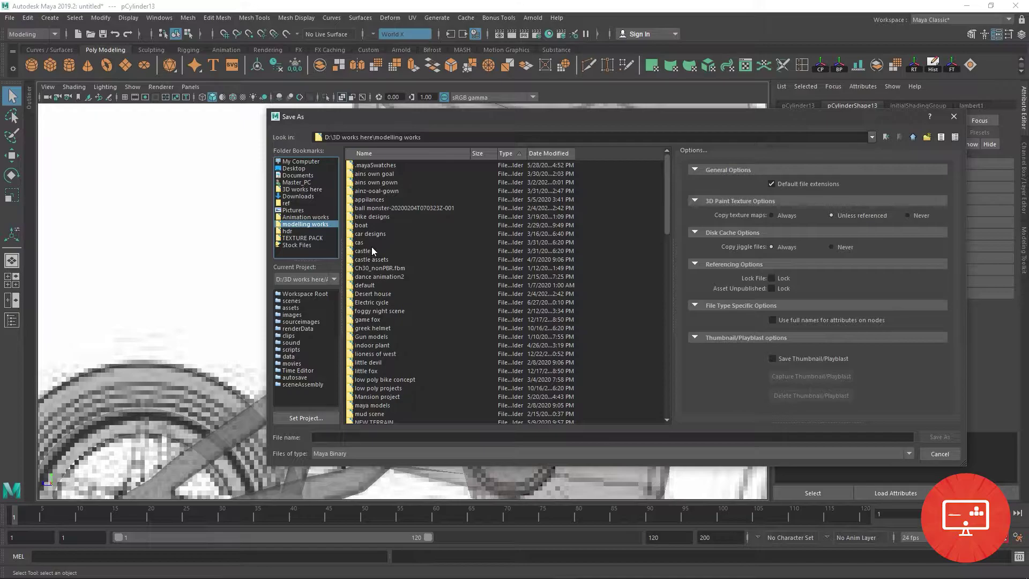
double_click(374, 302)
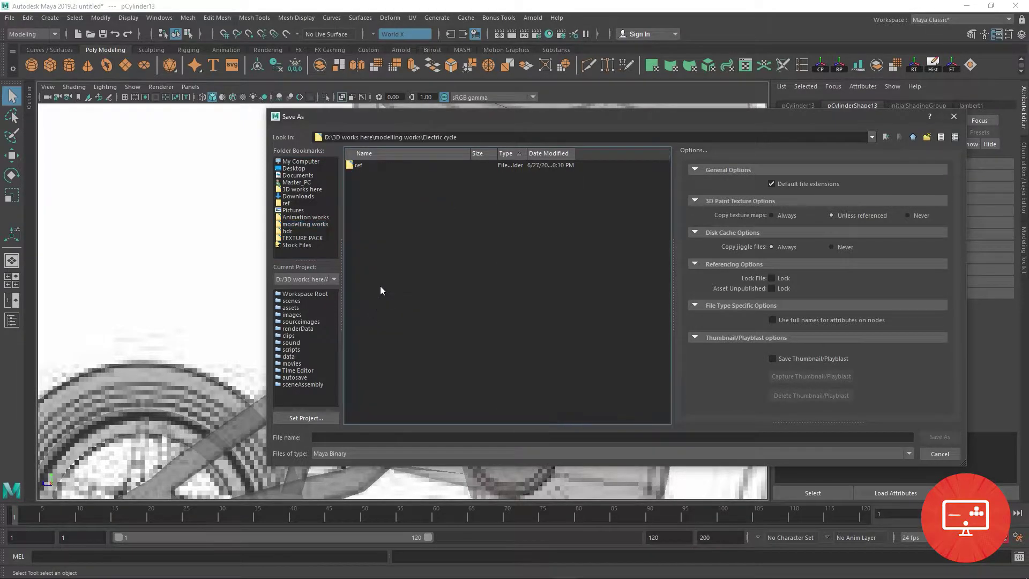
click(418, 437)
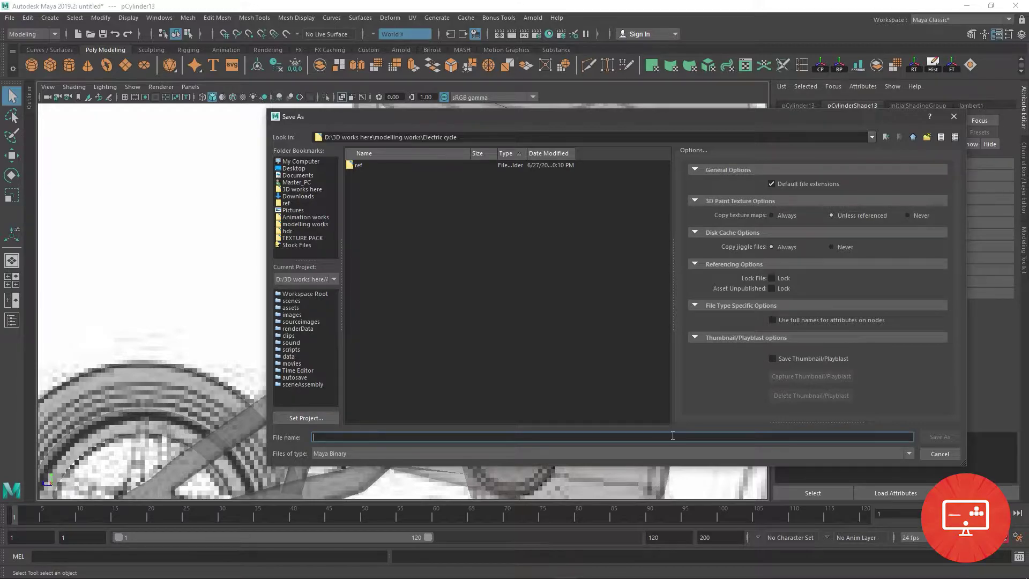
text(e)
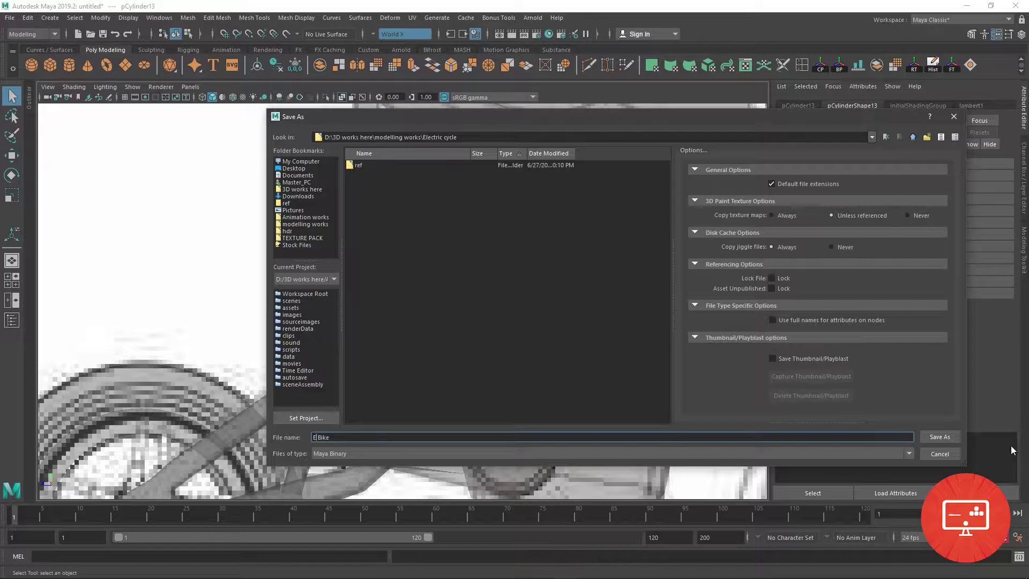
Save the scene as E Bike.mb in the Electric cycle folder
click(954, 435)
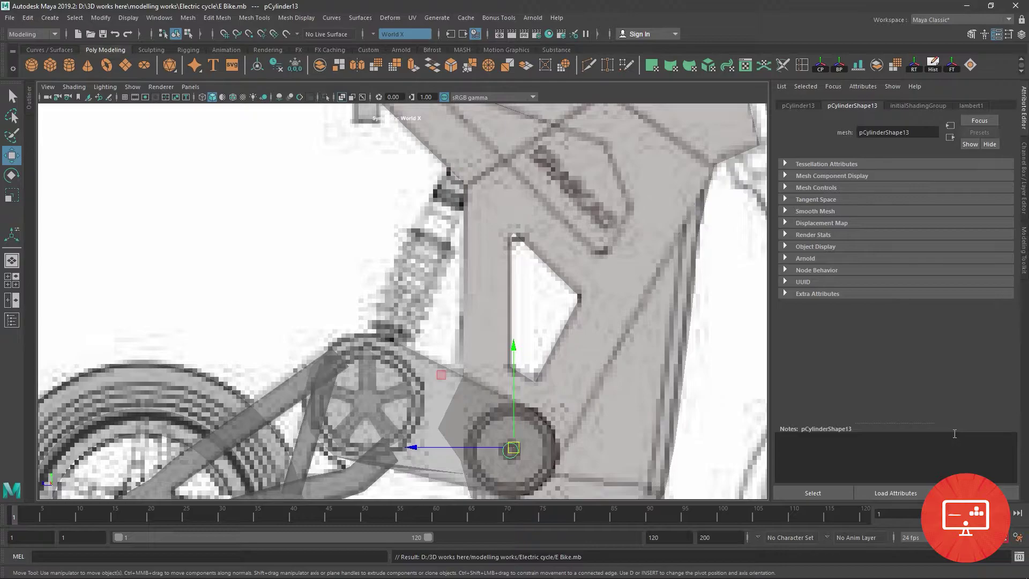
scroll(361, 274, down, 2)
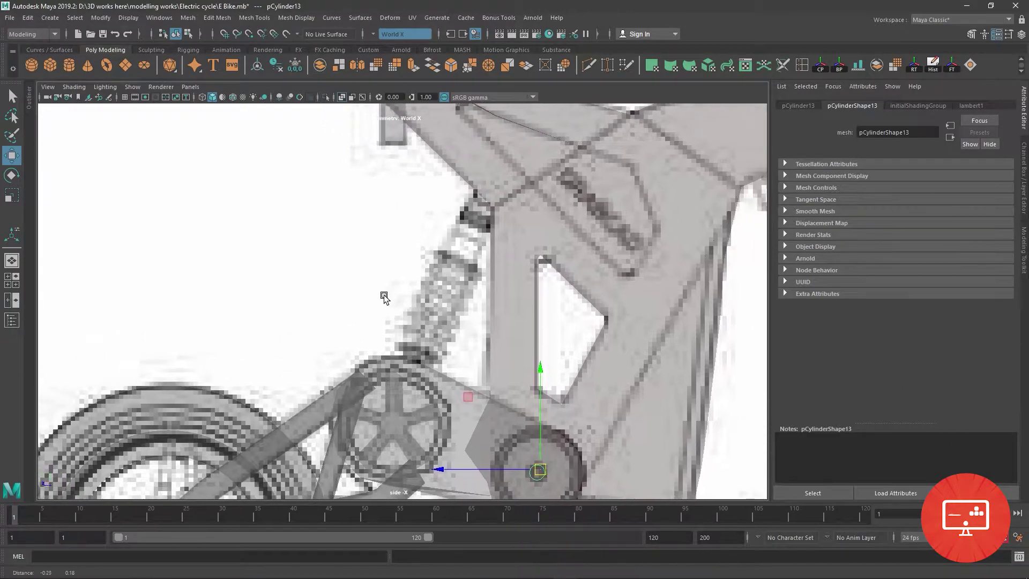
scroll(386, 294, down, 2)
scroll(257, 218, down, 3)
scroll(333, 271, down, 2)
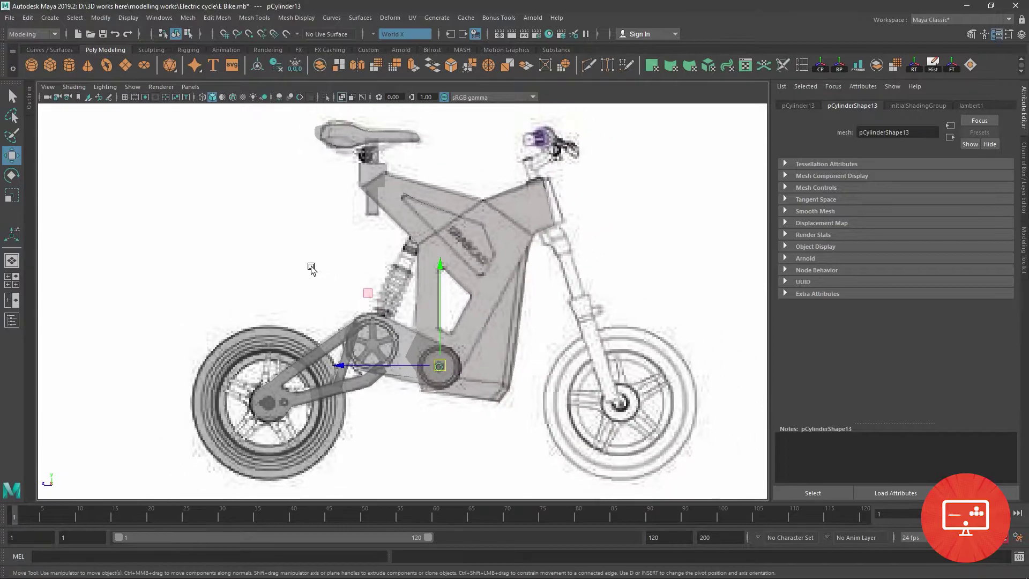
Zoom back in on the bike and bring up the polygon primitives list
scroll(556, 289, up, 1)
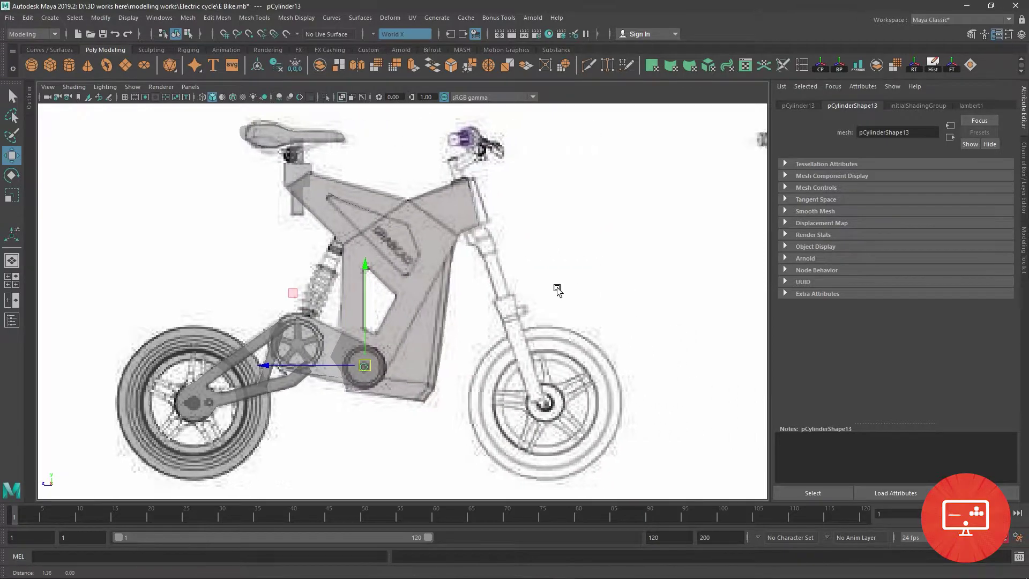
scroll(372, 257, up, 1)
scroll(372, 258, up, 1)
scroll(372, 257, up, 1)
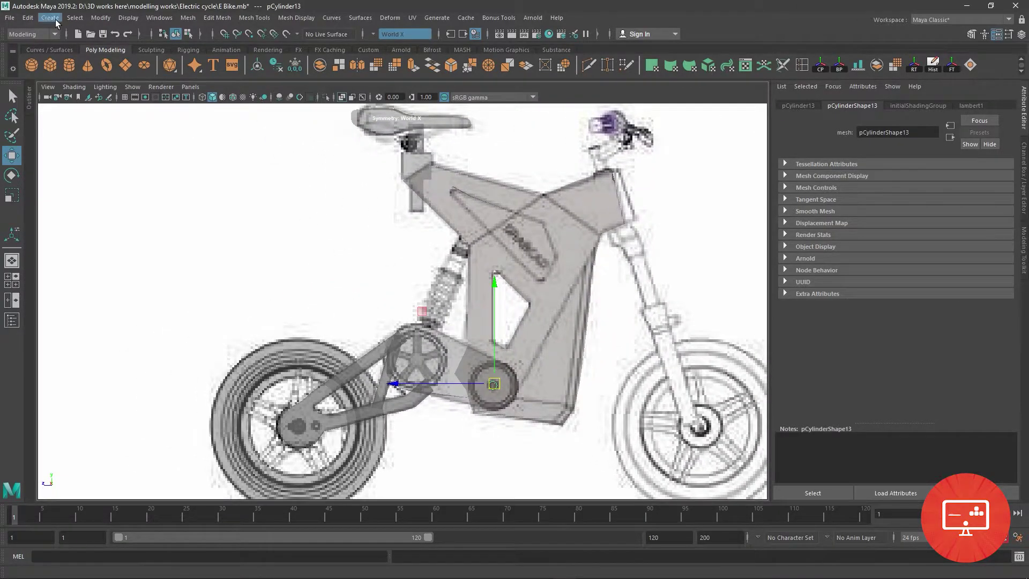
click(50, 18)
mouse_move(82, 56)
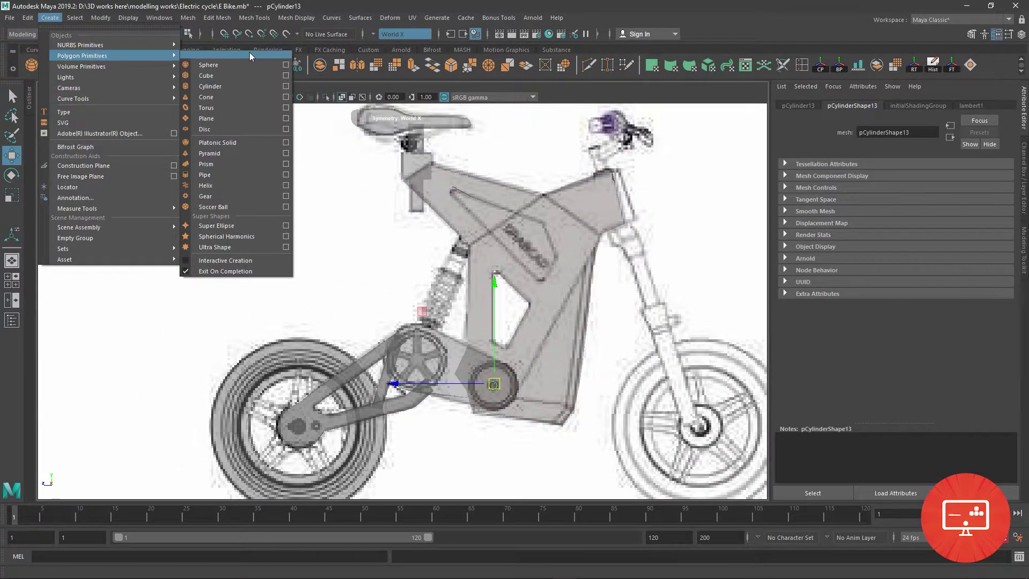
Create a polygon helix with 4 coils, adjust its height, and move it to the rear shock
click(229, 185)
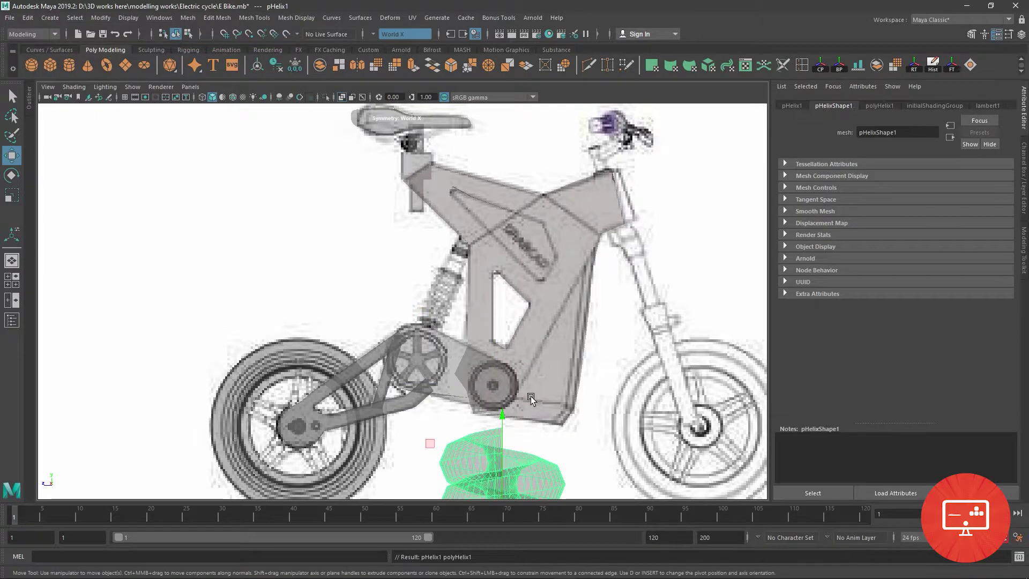
click(880, 105)
alt+middle_drag(483, 402, 432, 240)
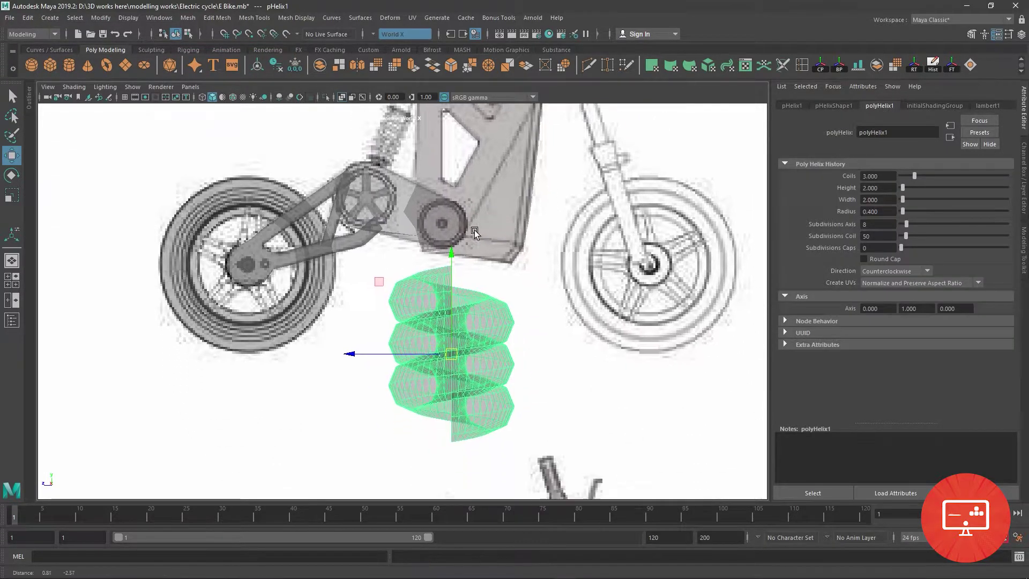
drag(914, 176, 920, 176)
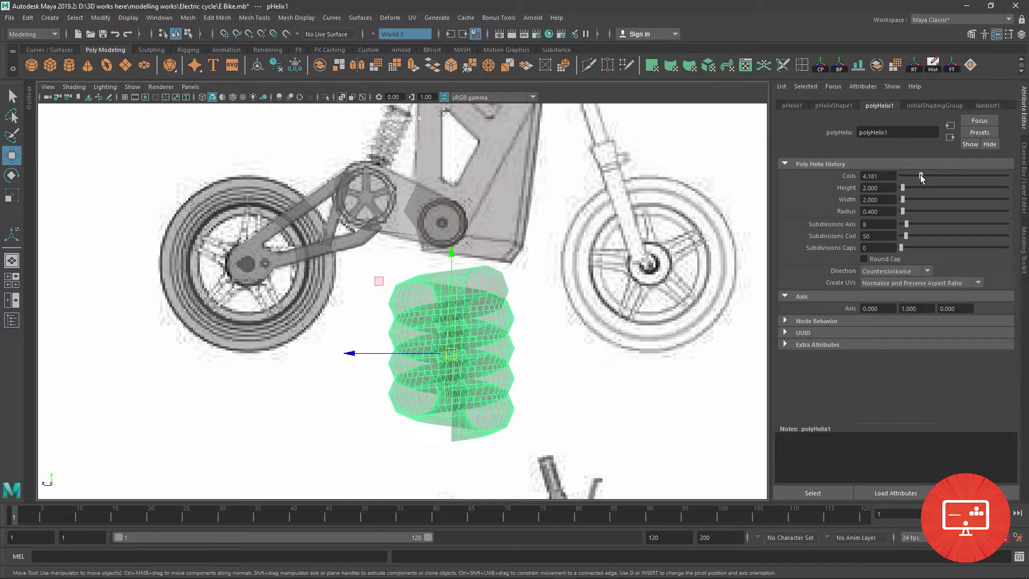
alt+middle_drag(519, 189, 530, 237)
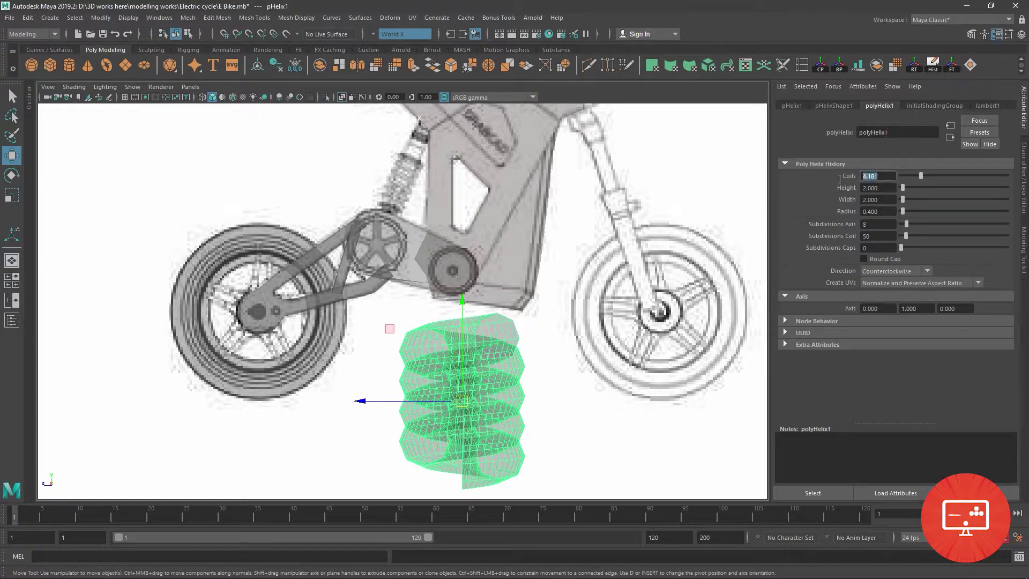
text(4)
click(886, 188)
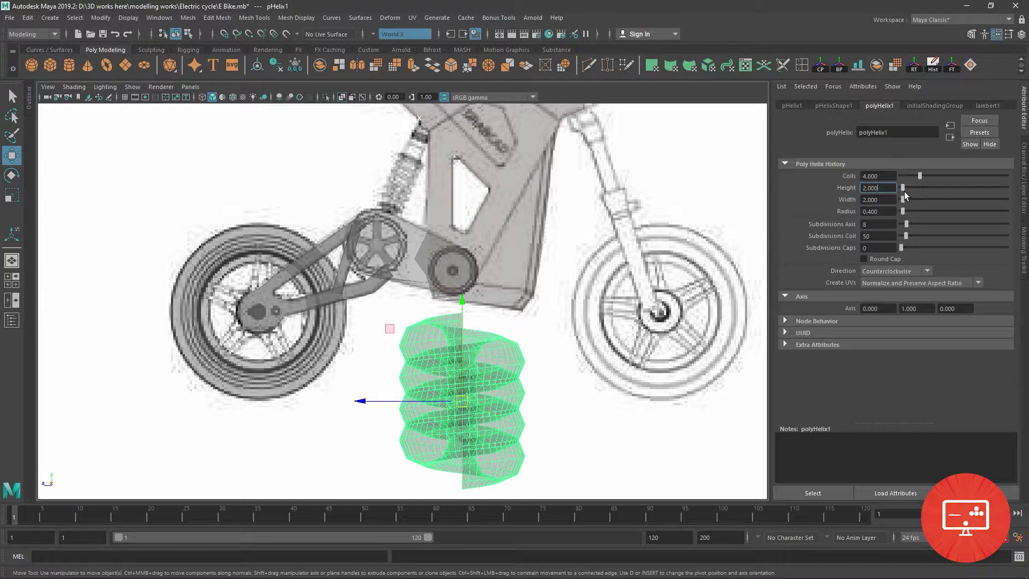
drag(903, 187, 903, 190)
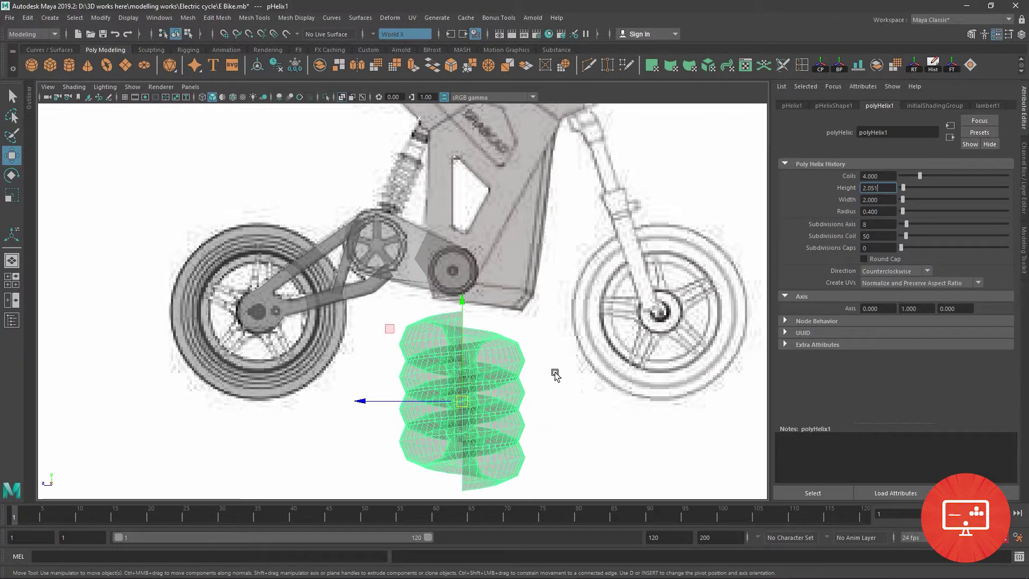
drag(460, 399, 397, 181)
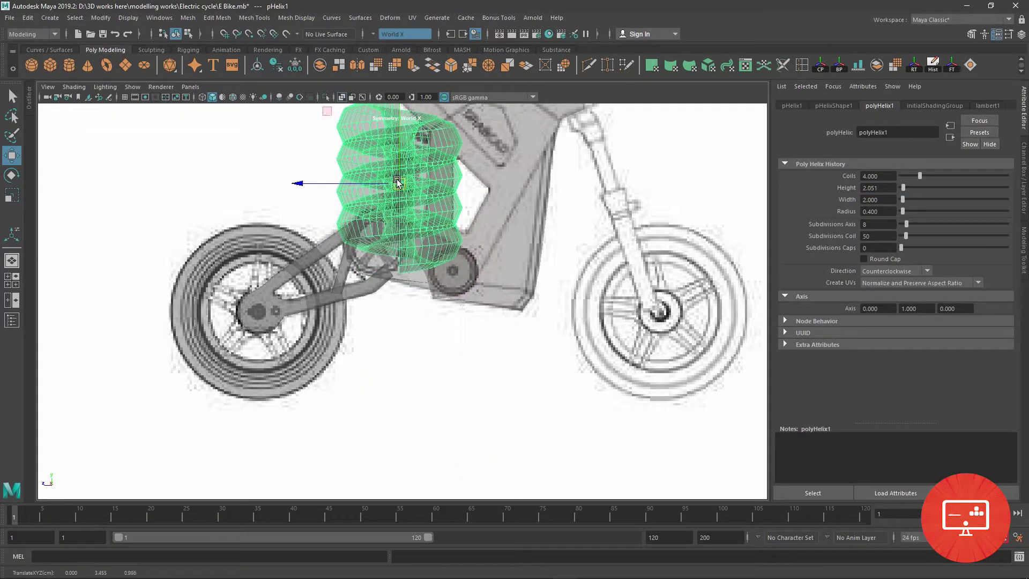
Frame the helix and rotate it about -30° to match the shock's tilt
key(f)
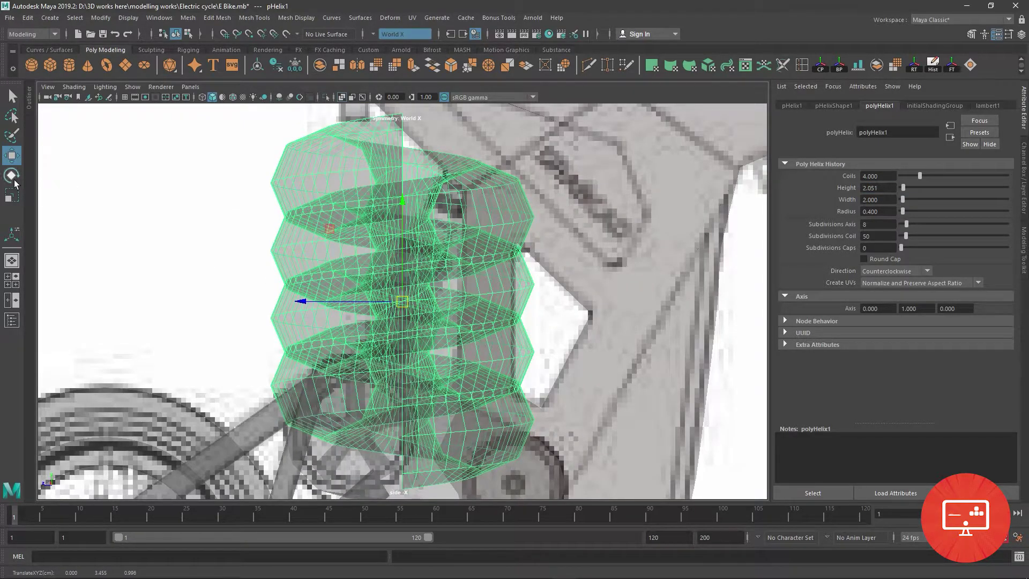
click(15, 181)
key(ctrl+z)
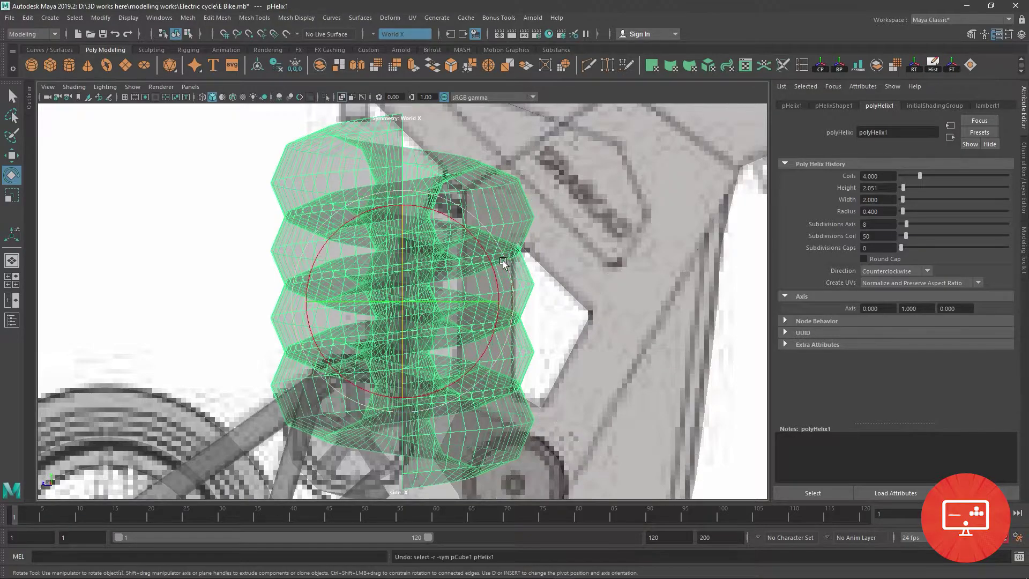
drag(494, 242, 471, 264)
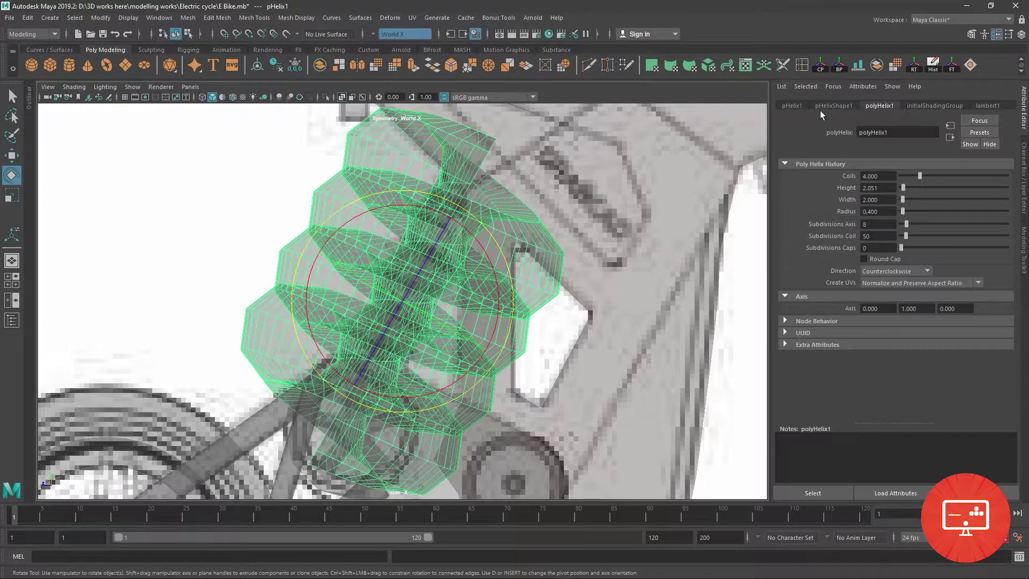
click(802, 106)
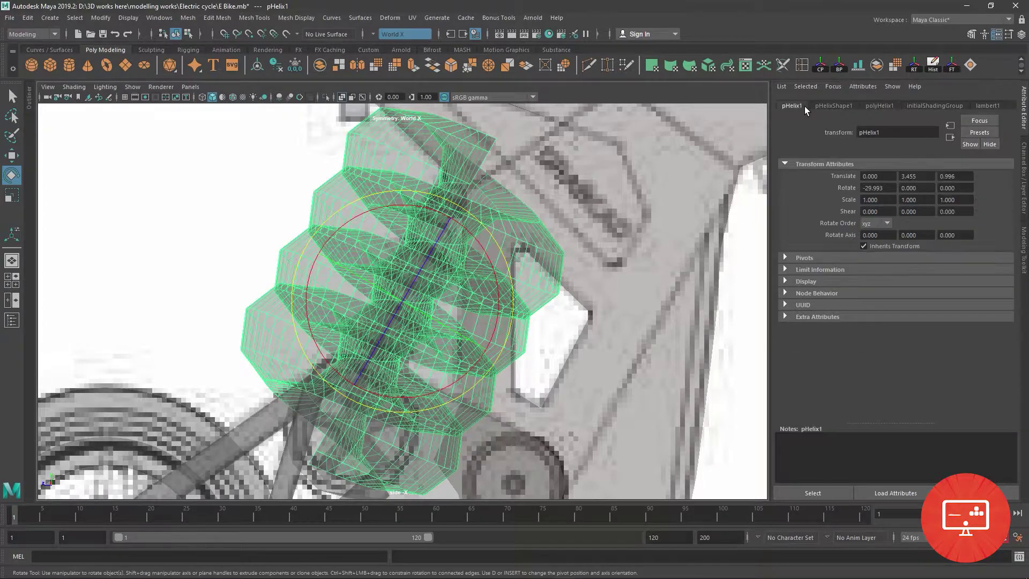
click(879, 106)
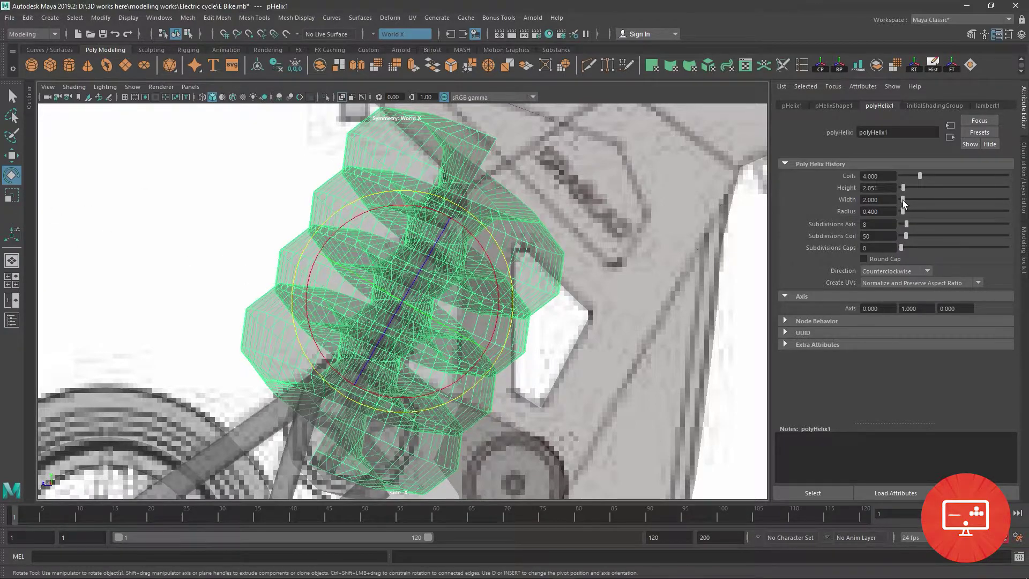
Set the helix Width to 1 and Height to 1
click(884, 199)
text(1)
key(Return)
click(879, 187)
text(1)
key(Return)
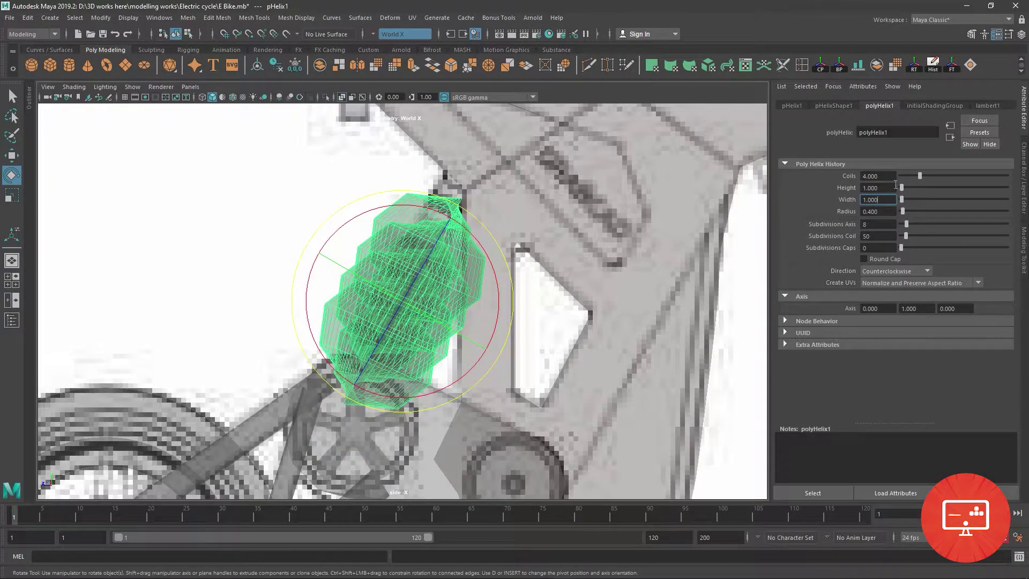
Adjust the helix to about six coils (6.171) and reselect it
drag(917, 176, 917, 176)
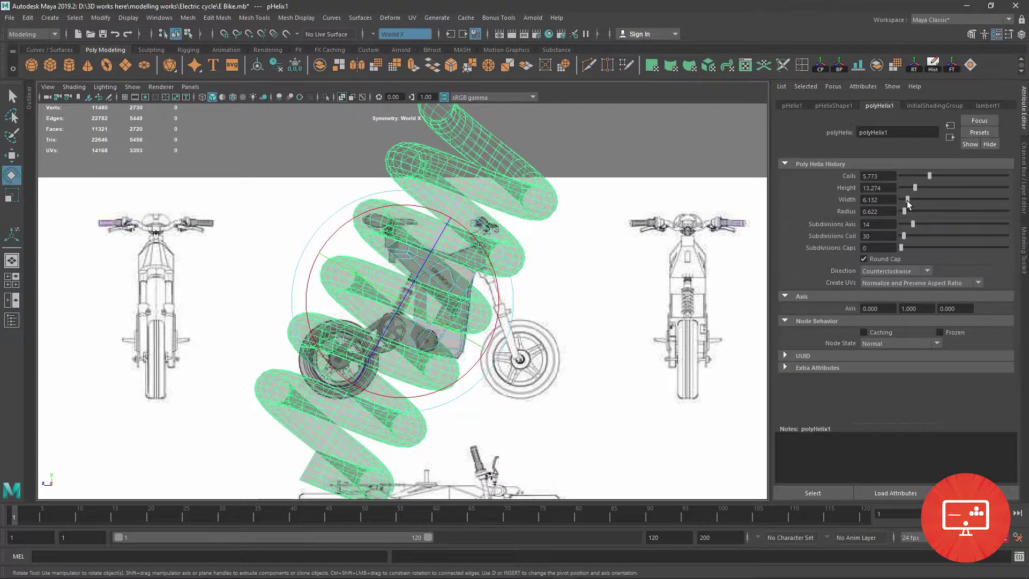
drag(927, 175, 923, 175)
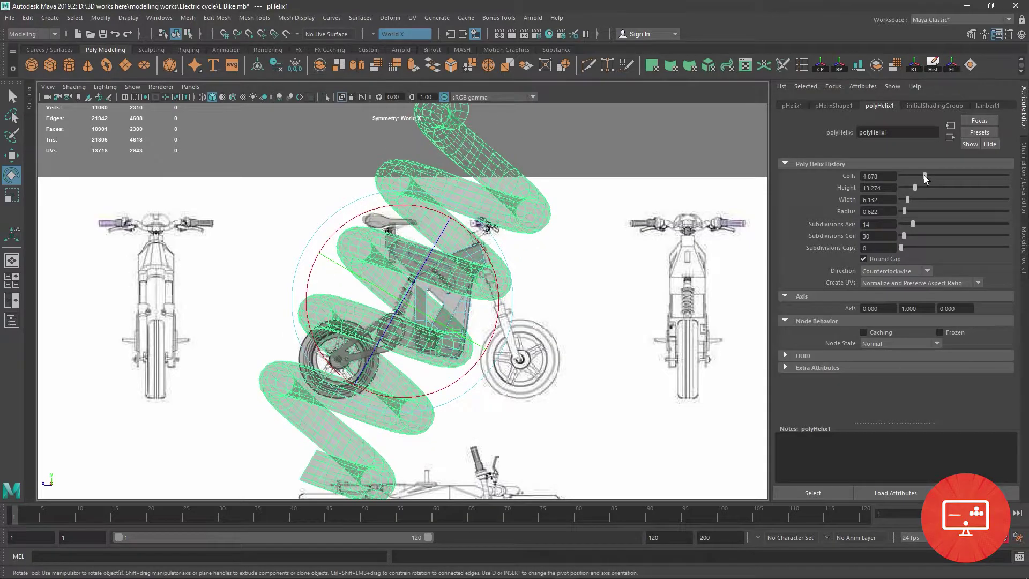
drag(923, 175, 931, 179)
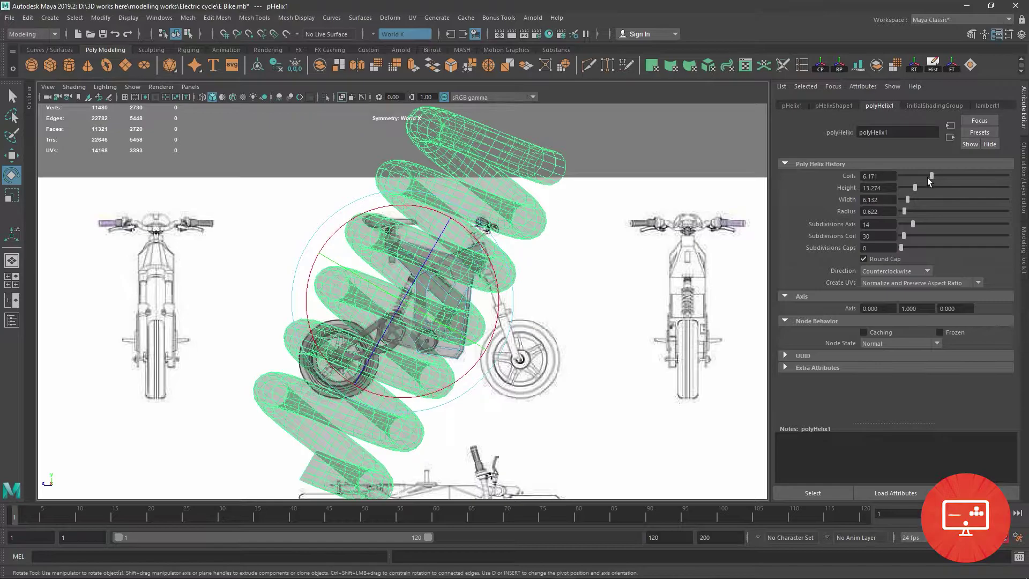
click(874, 176)
key(Return)
click(590, 143)
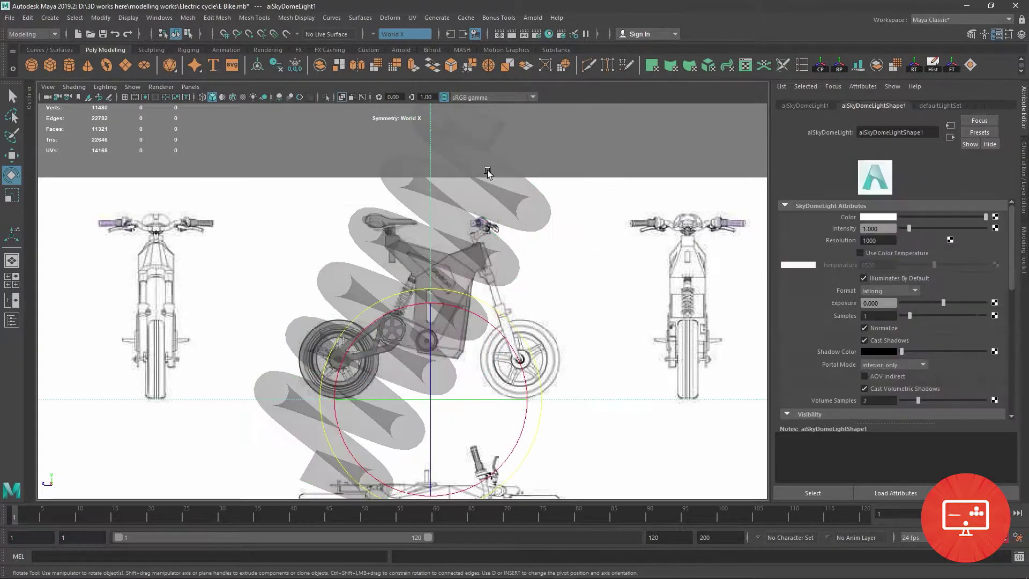
click(477, 190)
key(alt+shift+d)
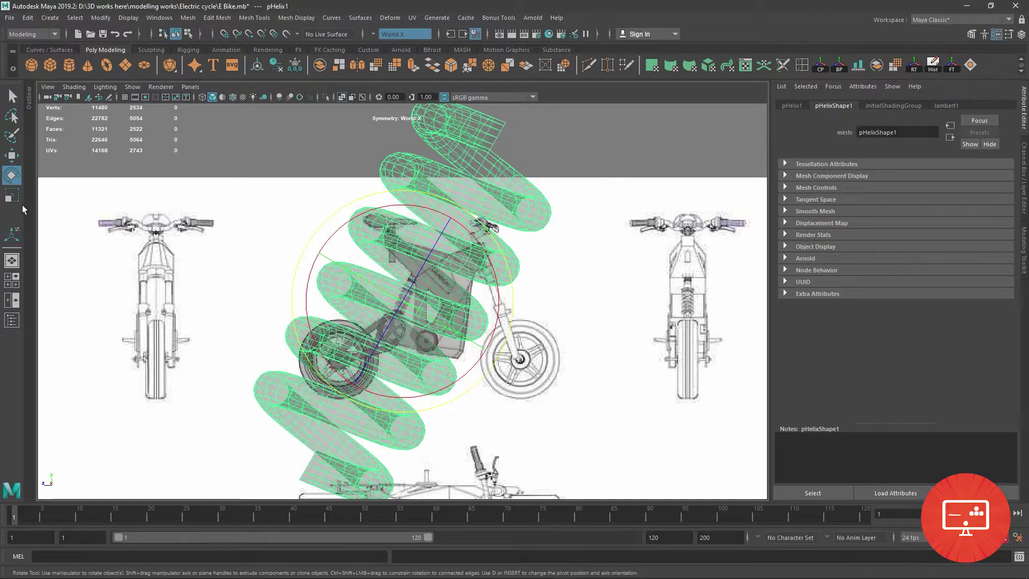
Scale the helix down to spring size for the rear shock
key(r)
drag(401, 301, 120, 138)
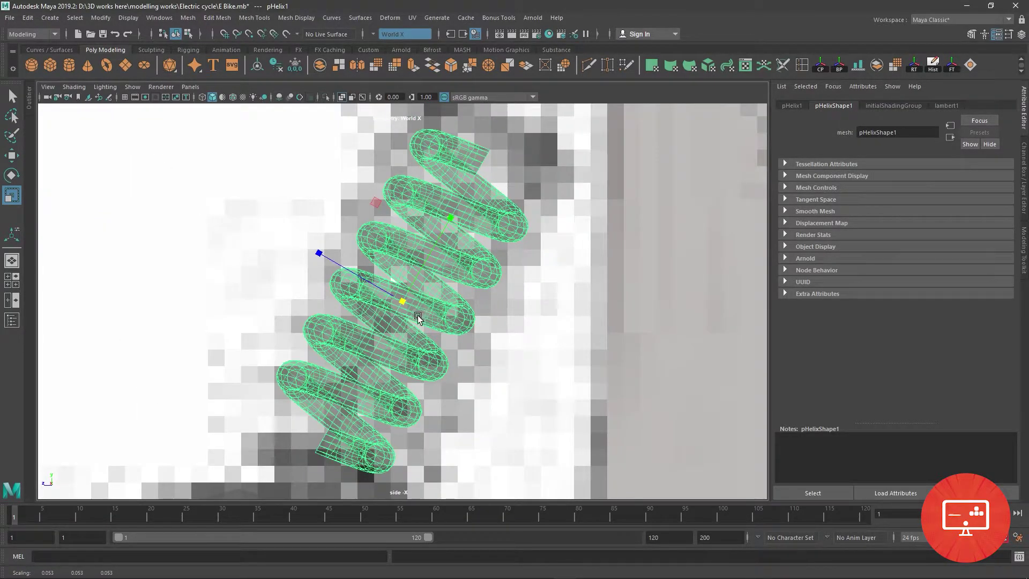
scroll(444, 339, down, 5)
scroll(408, 300, up, 5)
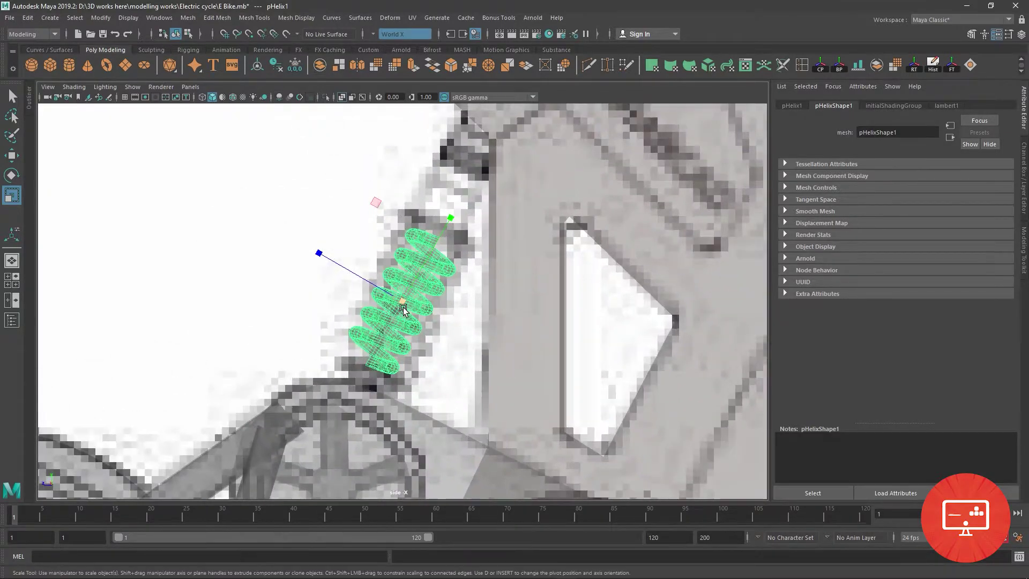
drag(403, 302, 444, 329)
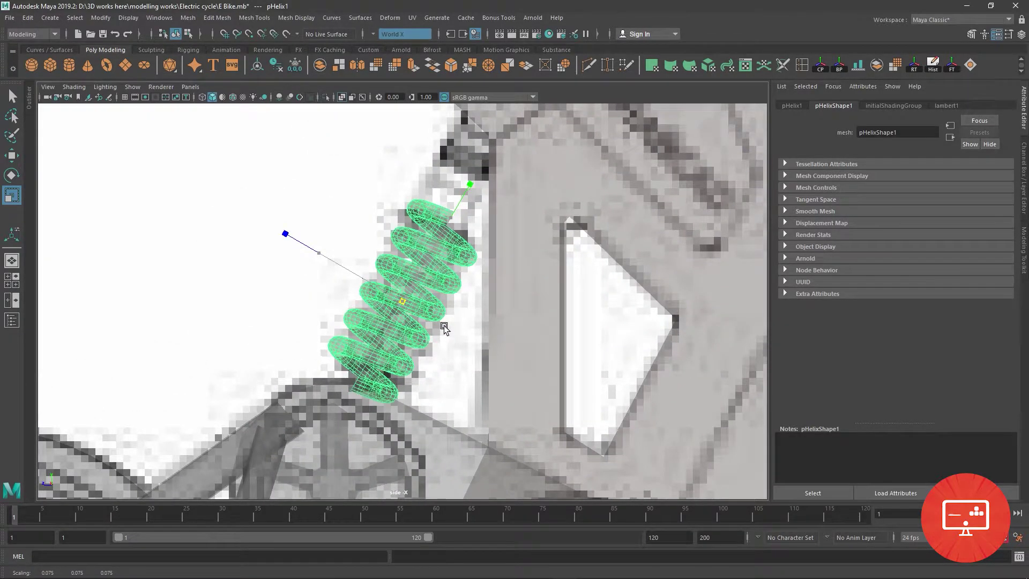
Move the spring up along the shock, enlarge it slightly, and check its fit in perspective
key(w)
drag(406, 304, 413, 284)
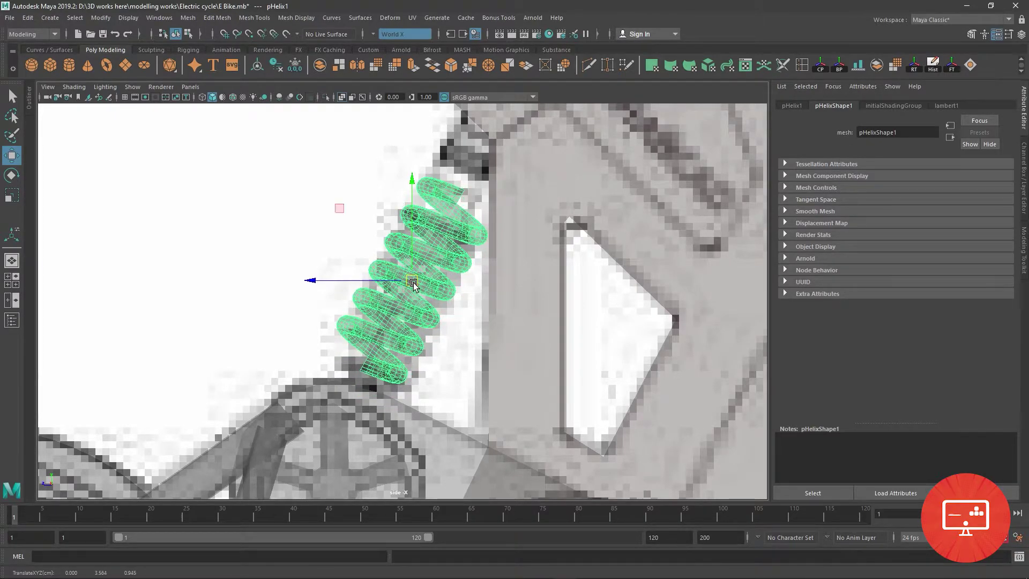
key(r)
drag(413, 282, 419, 286)
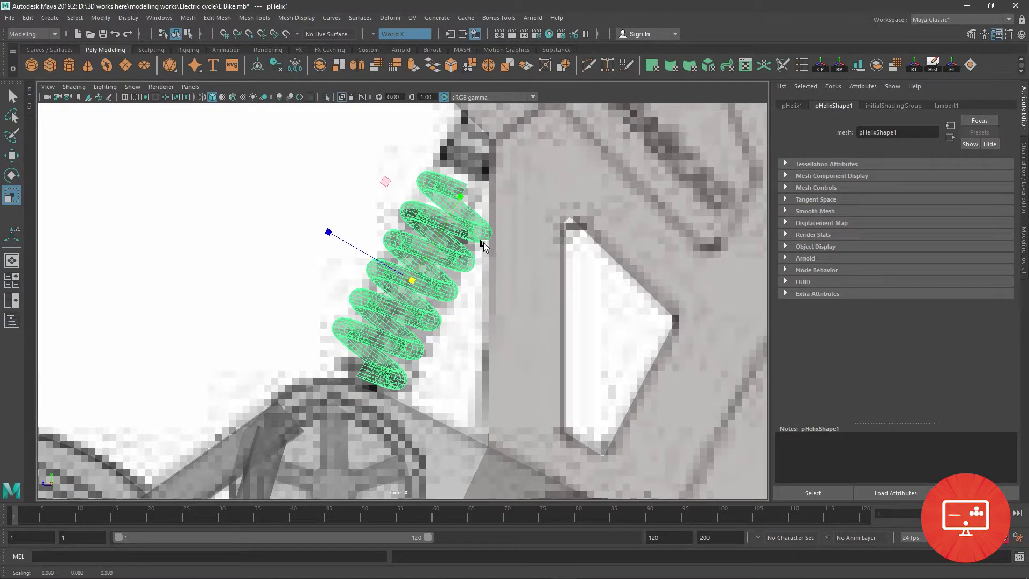
key(space)
key(space)
mouse_move(408, 225)
alt+mouse_down()
mouse_move(471, 307)
mouse_move(442, 290)
alt+mouse_up()
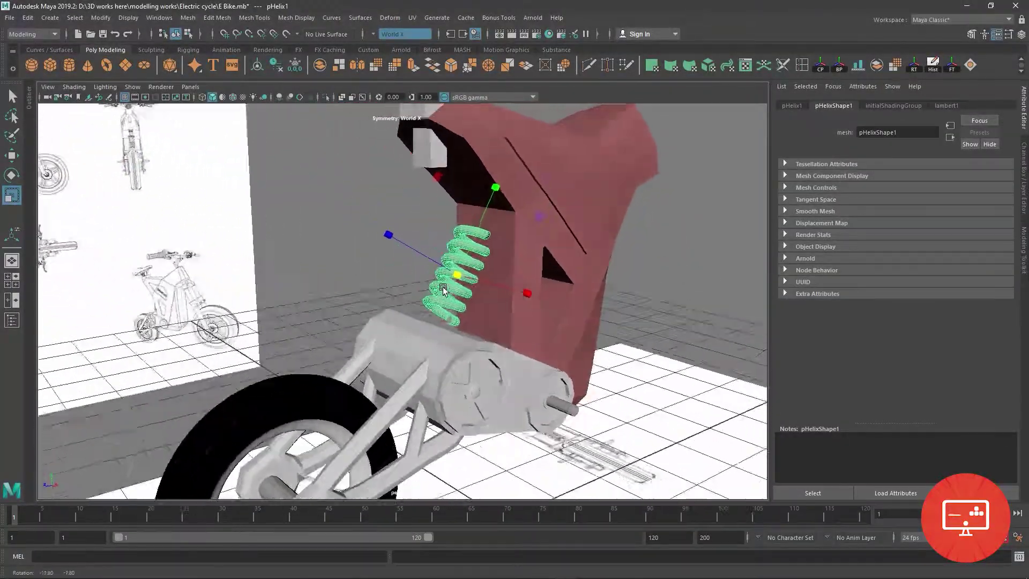
key(space)
key(space)
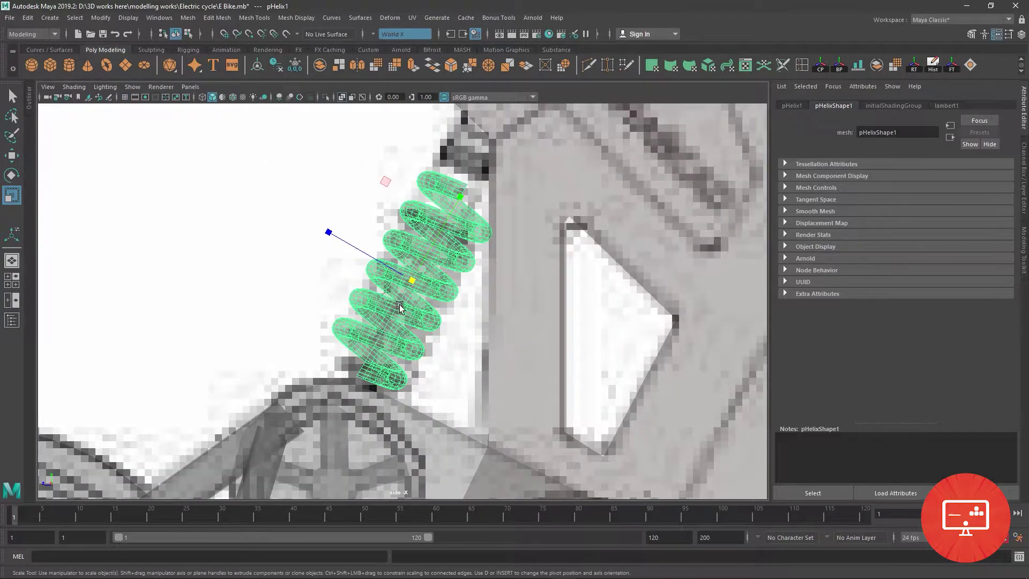
scroll(399, 307, down, 5)
Duplicate the swingarm and isolate the copy
click(127, 494)
scroll(337, 310, down, 5)
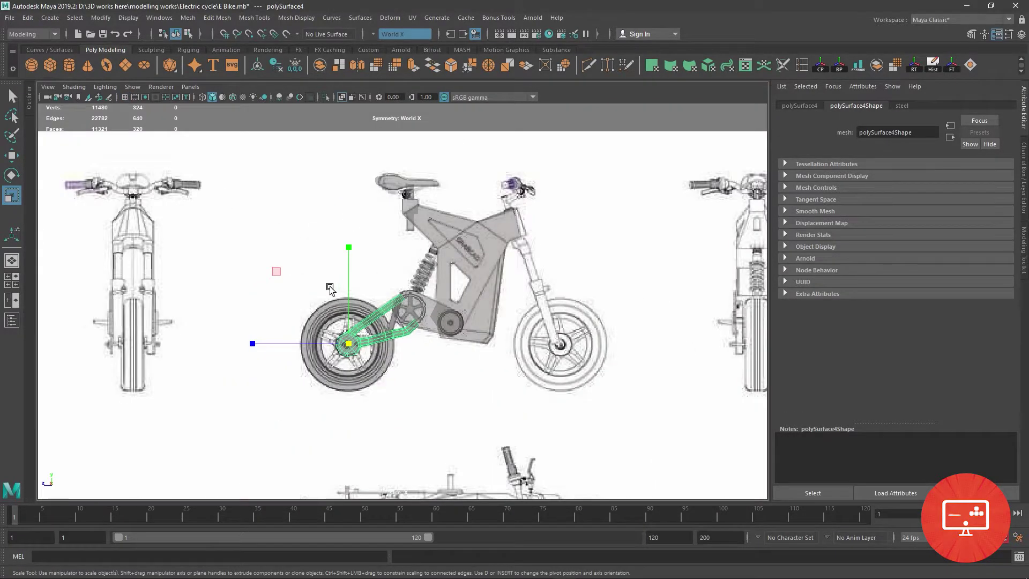
scroll(364, 300, up, 5)
key(ctrl+d)
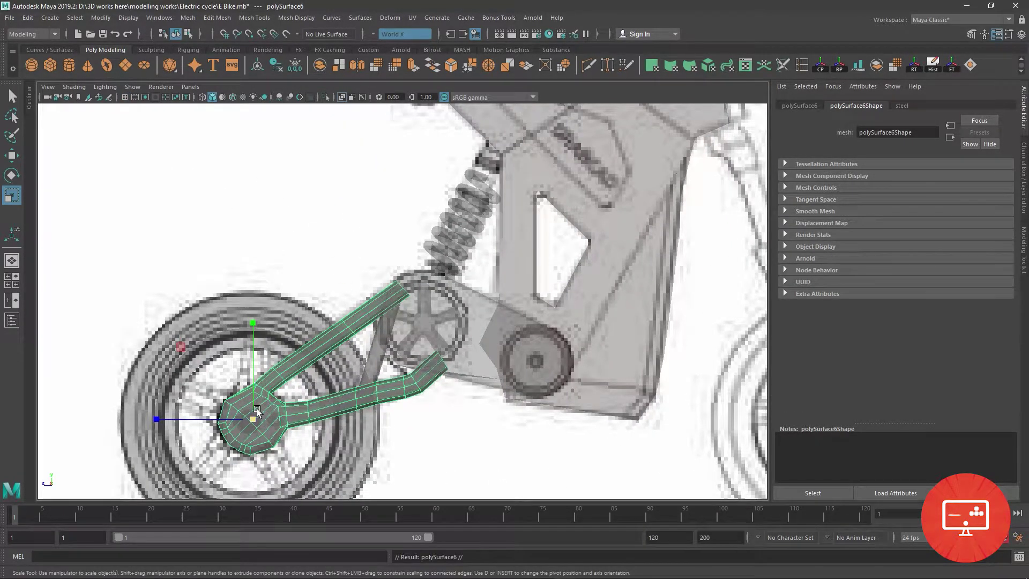
click(325, 96)
Delete the copy's hub faces and bent tube piece
right_drag(321, 332, 143, 359)
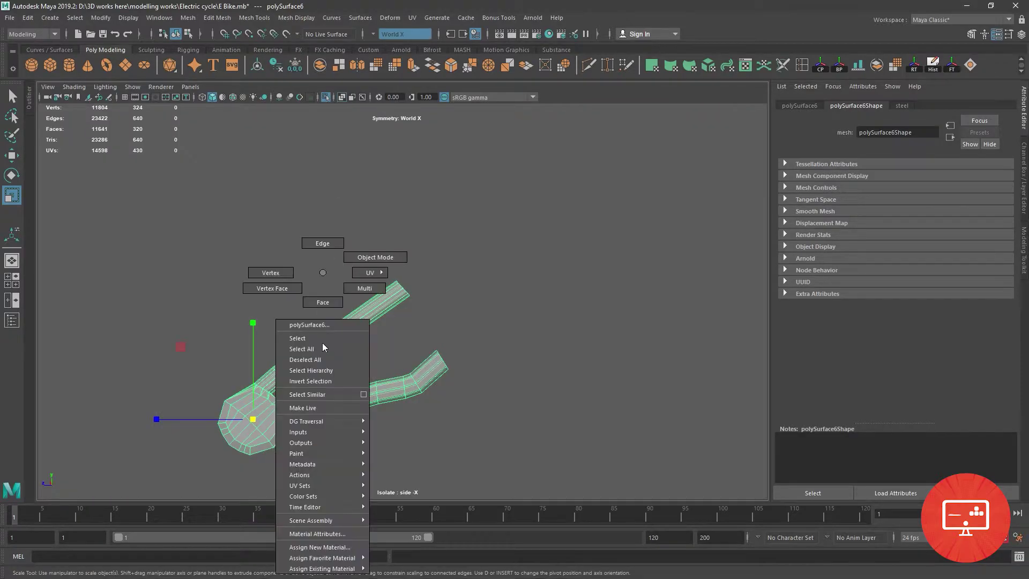
drag(327, 496, 327, 497)
key(Delete)
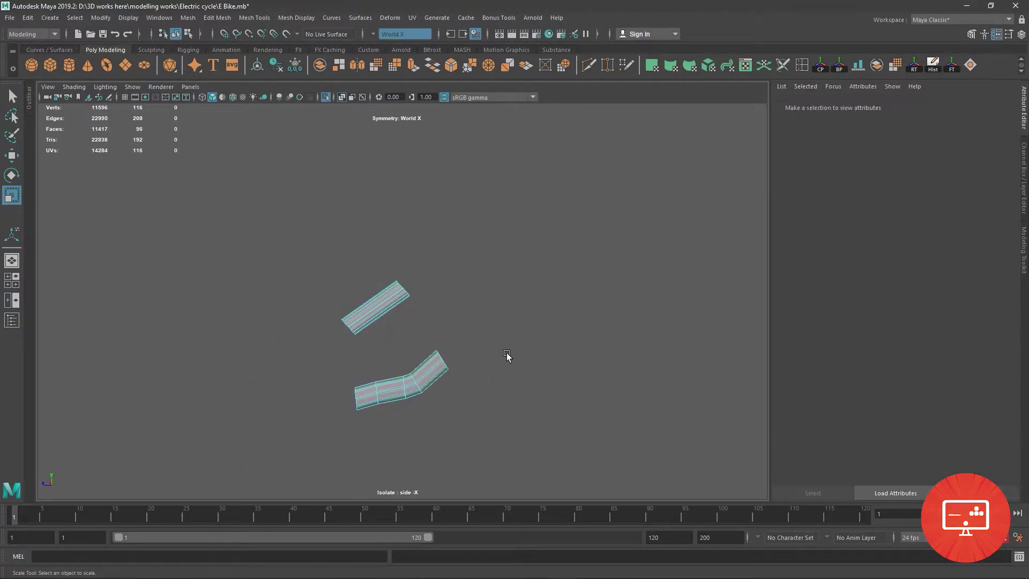
drag(311, 451, 311, 450)
key(Delete)
Move the remaining tube's vertices up toward the shock and show the full bike again
right_drag(386, 273, 338, 273)
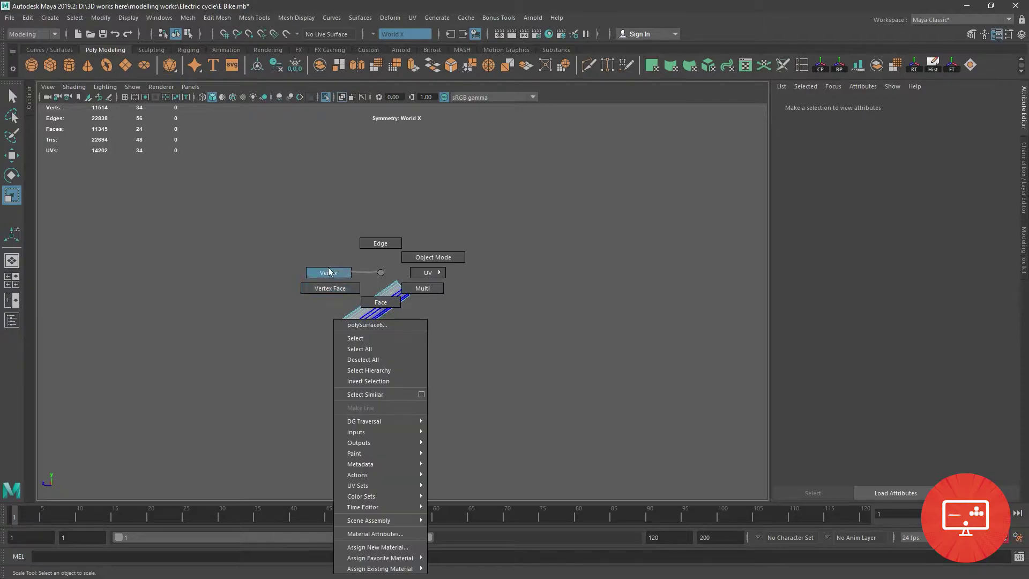
drag(292, 214, 453, 405)
key(w)
drag(375, 305, 434, 236)
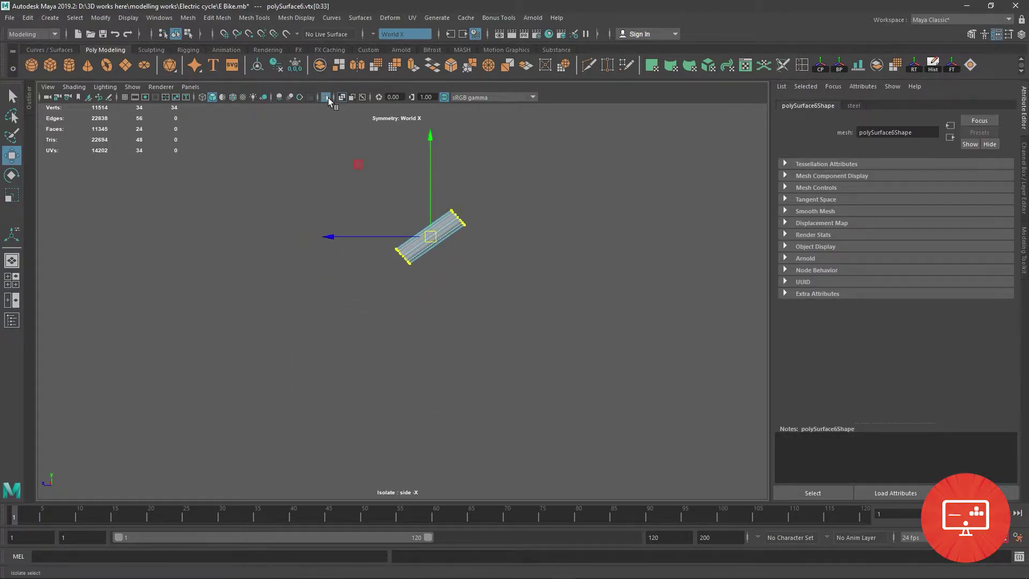
click(325, 97)
Stretch the tube's top-end vertices up and right toward the shock
scroll(434, 294, up, 2)
scroll(434, 294, up, 2)
drag(454, 192, 467, 243)
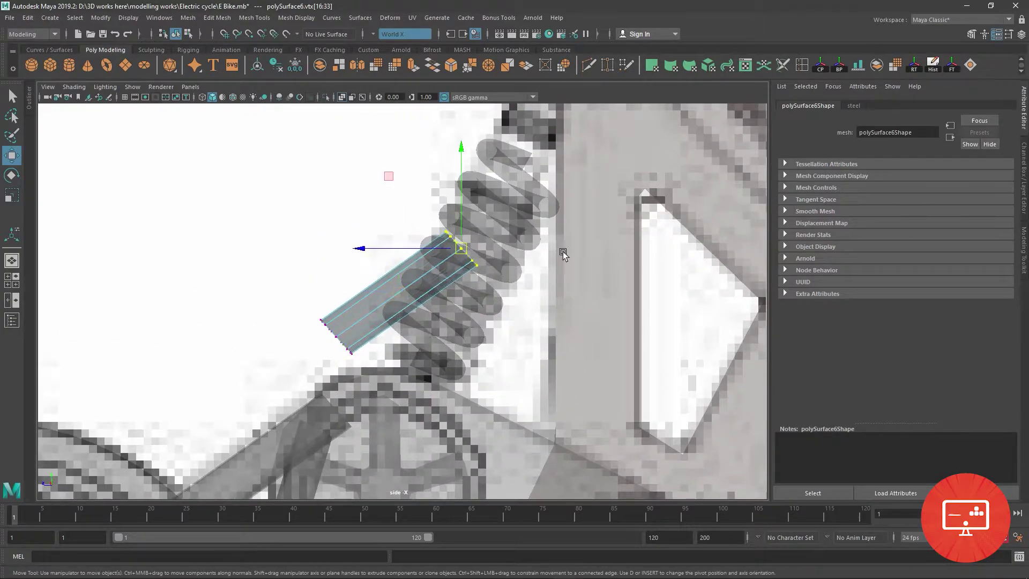
scroll(467, 242, up, 3)
drag(397, 317, 503, 150)
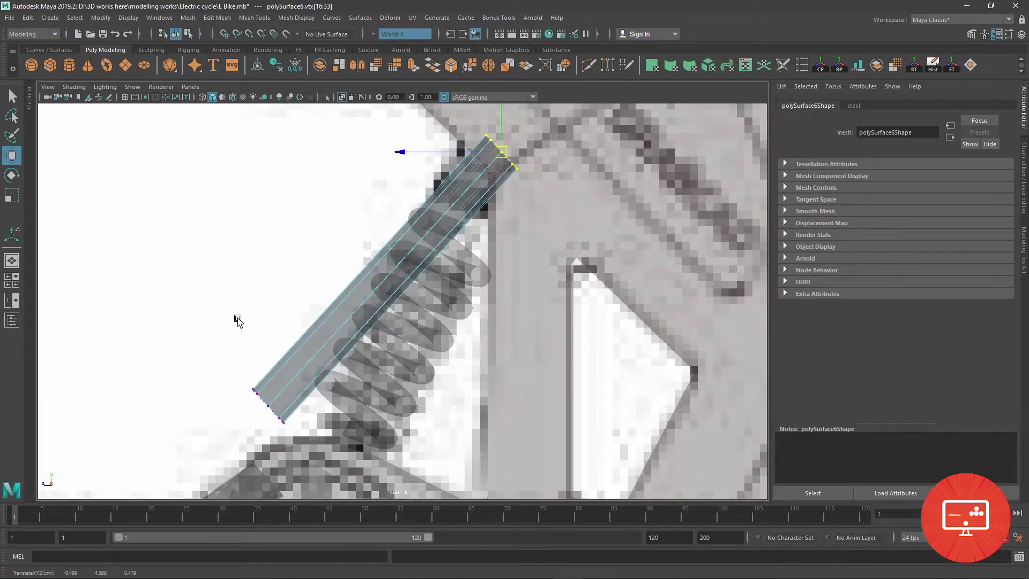
Move and tilt the tube's bottom end onto the lower frame clamp
drag(236, 370, 300, 434)
alt+middle_drag(279, 418, 279, 337)
mouse_move(265, 321)
mouse_down()
mouse_move(343, 377)
mouse_move(332, 379)
mouse_up()
key(t)
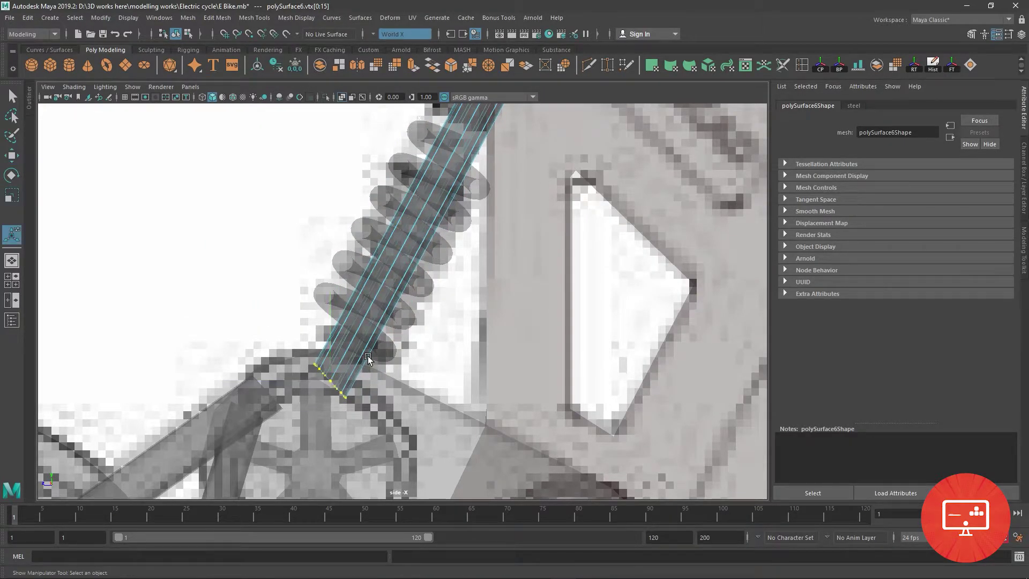
key(e)
drag(420, 322, 405, 299)
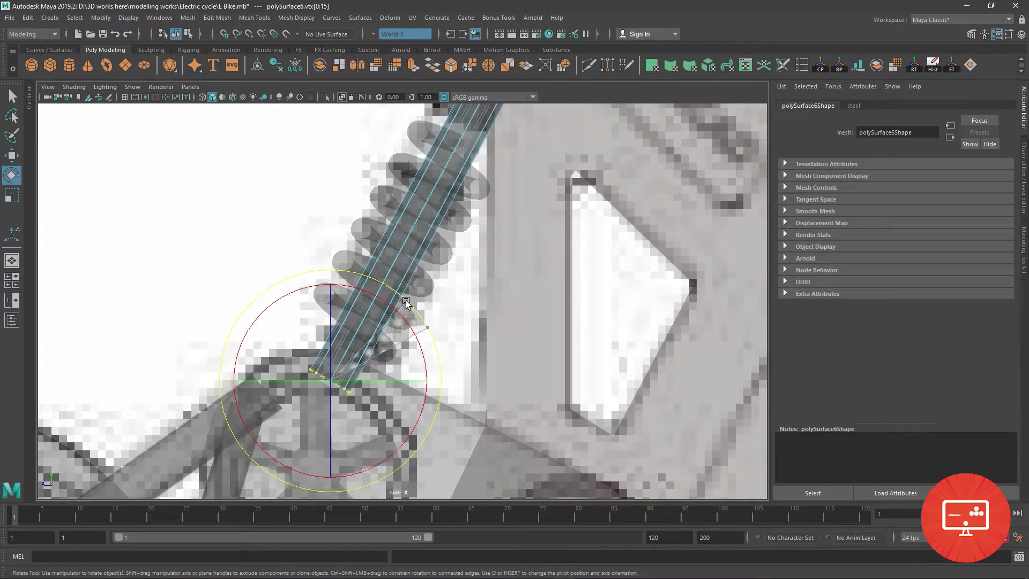
Move, tilt, and fine-tune the tube's top end onto the top mount
key(w)
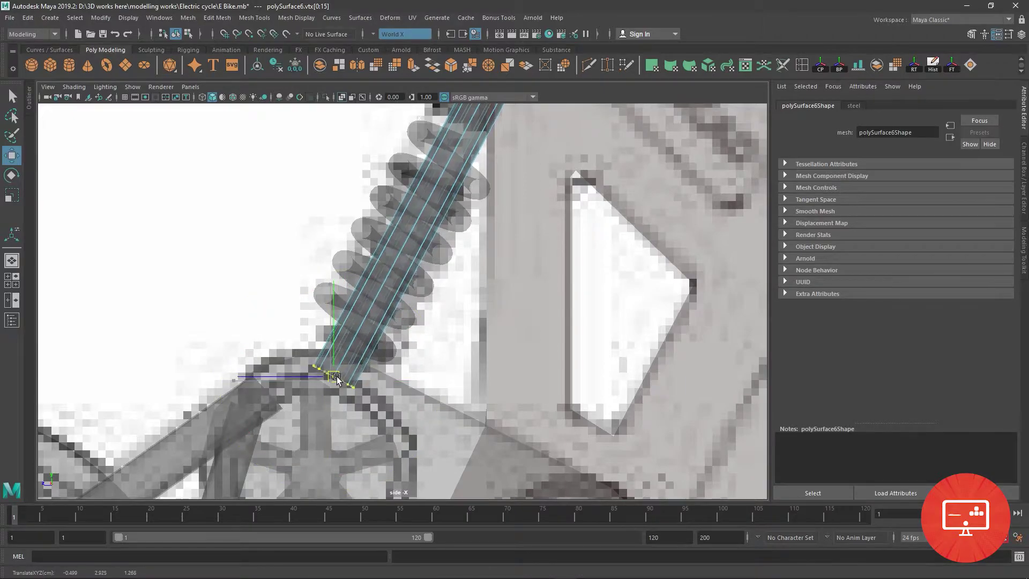
alt+middle_drag(465, 199, 400, 358)
drag(448, 230, 443, 215)
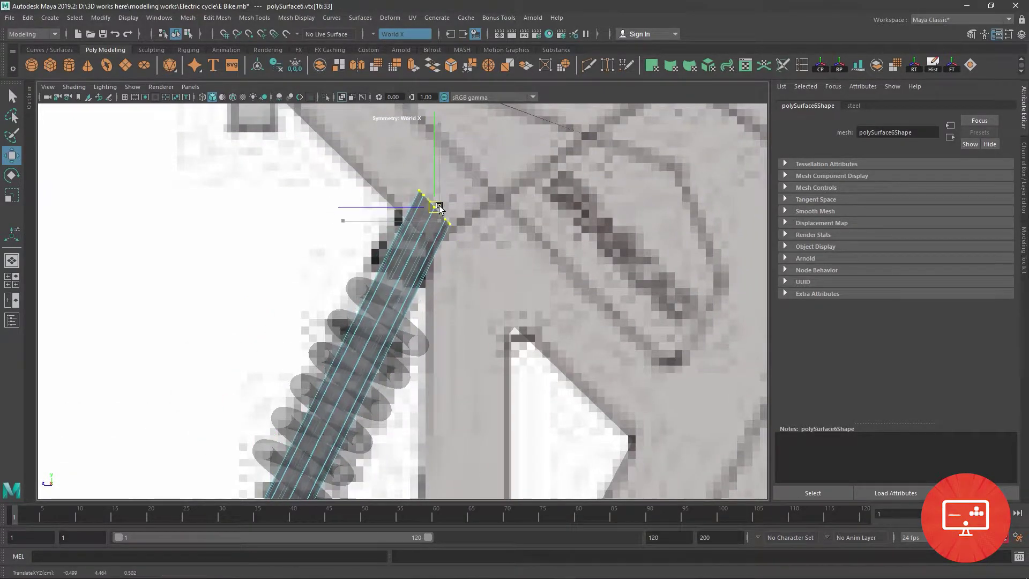
key(e)
drag(530, 162, 522, 143)
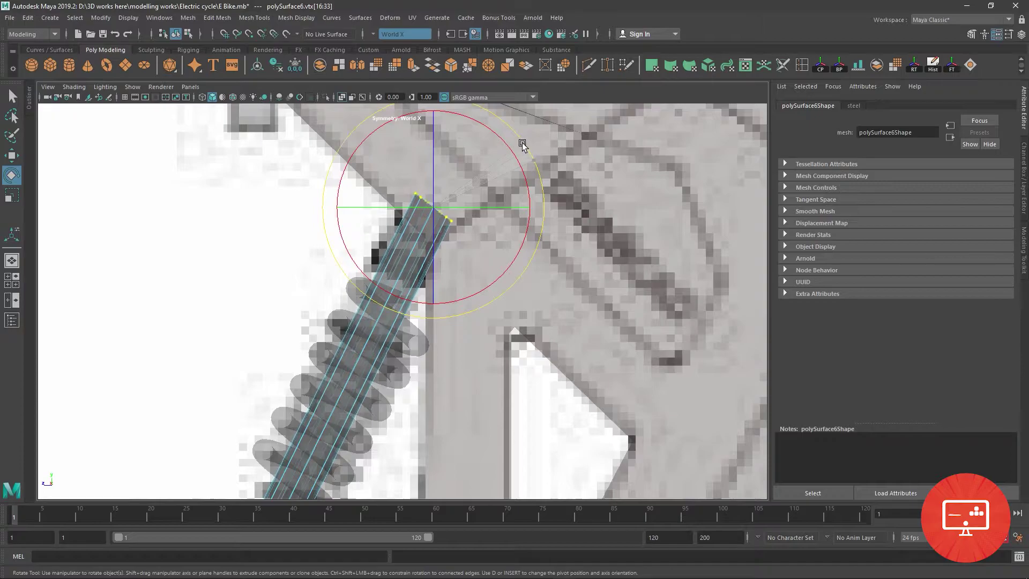
key(w)
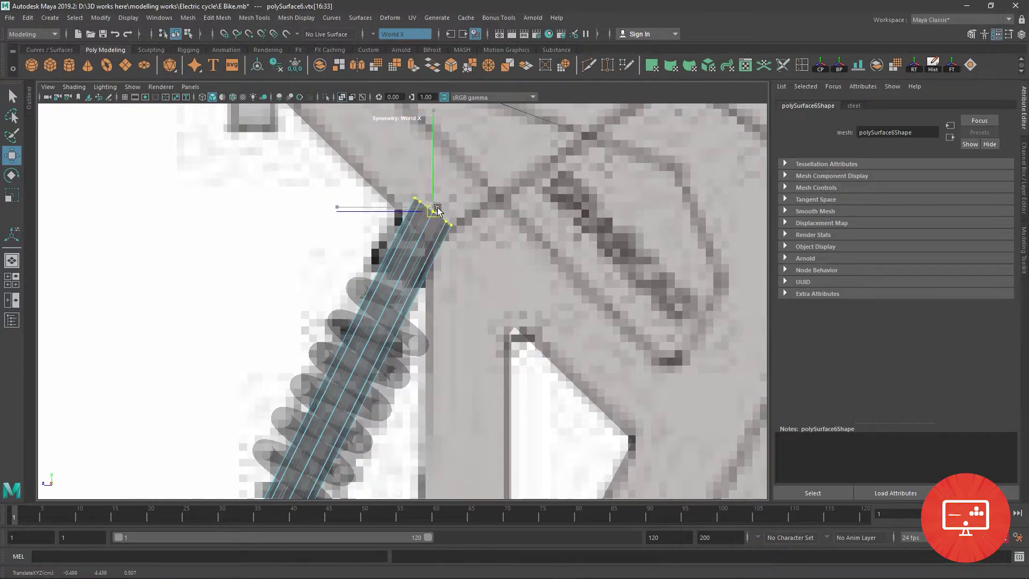
drag(432, 206, 435, 207)
alt+middle_drag(477, 272, 487, 243)
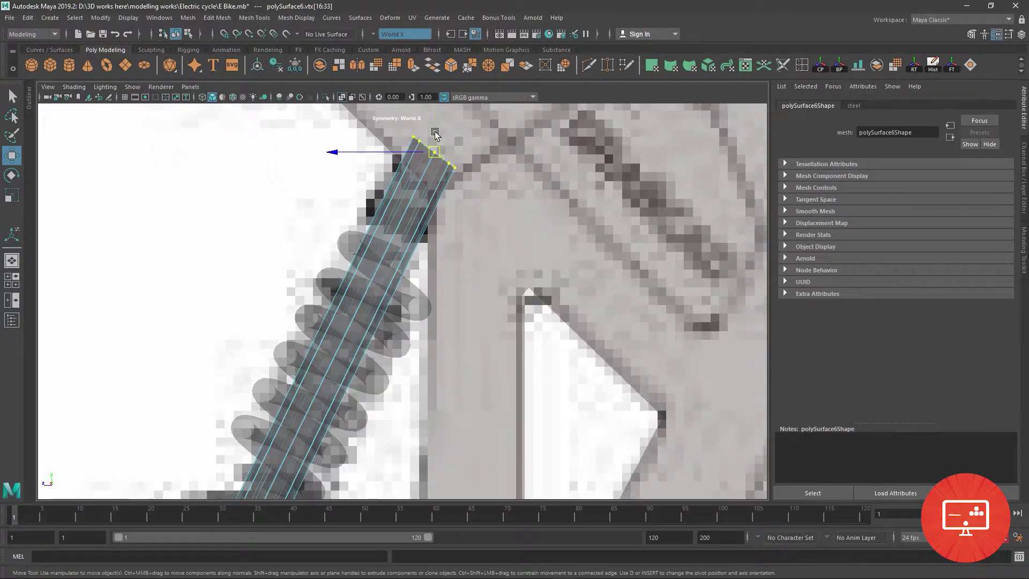
drag(434, 143, 438, 157)
Orbit the perspective view onto the shock, enter face mode, and turn Symmetry off
key(space)
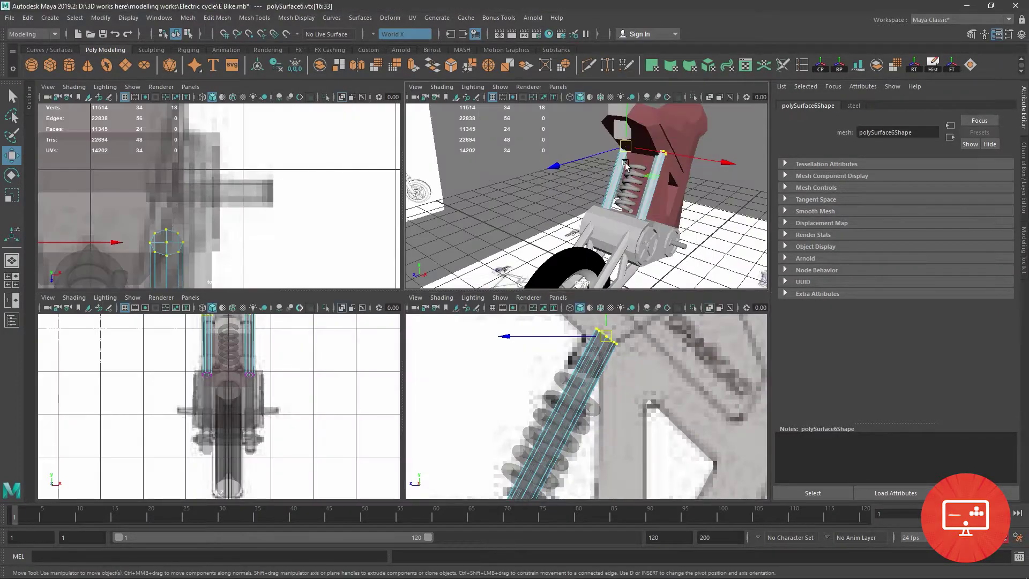
key(space)
alt+drag(623, 248, 590, 257)
scroll(536, 267, up, 3)
right_drag(472, 289, 598, 273)
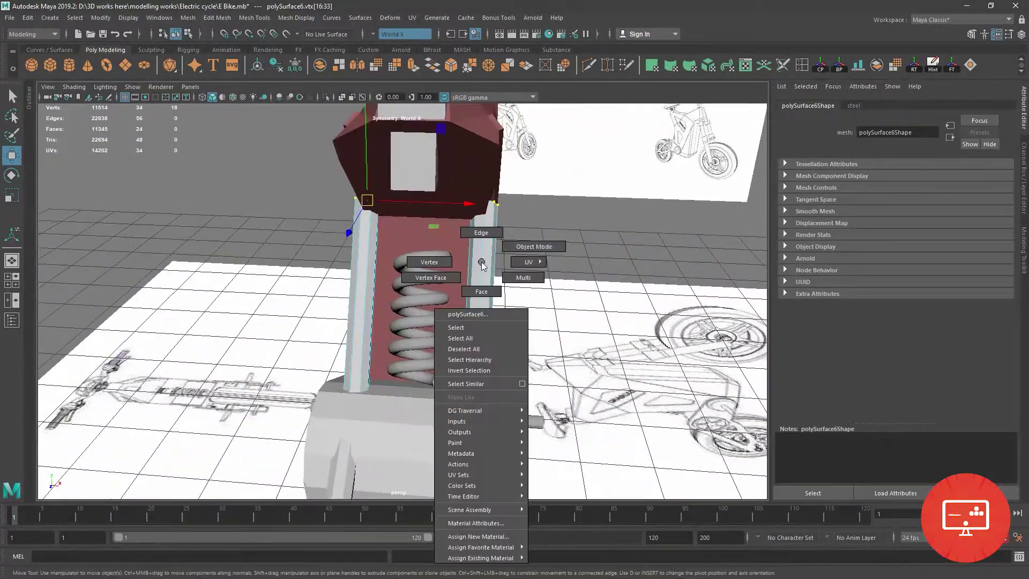
right_drag(475, 259, 480, 277)
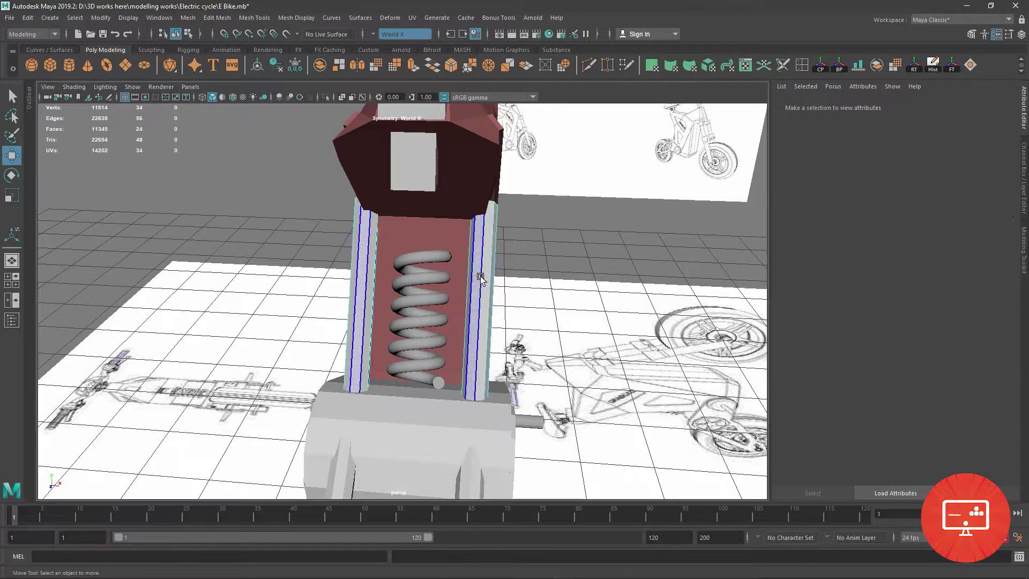
click(399, 34)
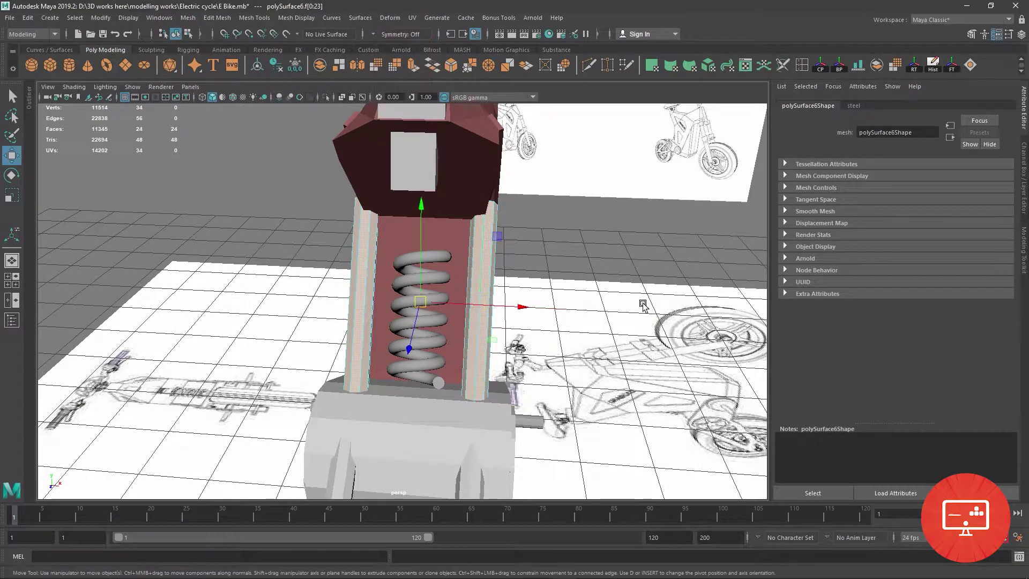
Delete the right rod's faces and select the remaining rod
click(478, 280)
right_drag(478, 280, 478, 244)
right_drag(477, 278, 477, 304)
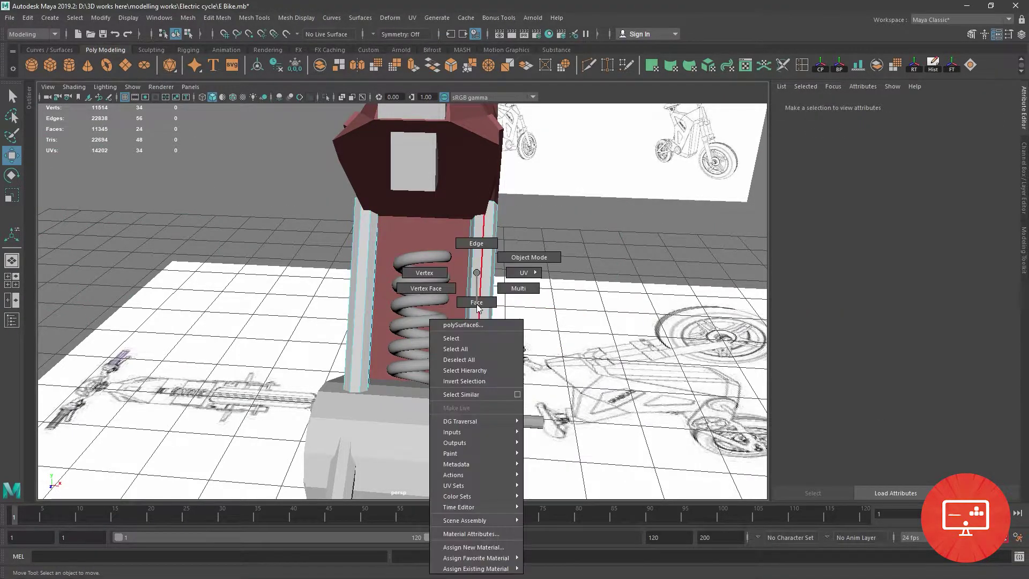
click(469, 355)
key(Delete)
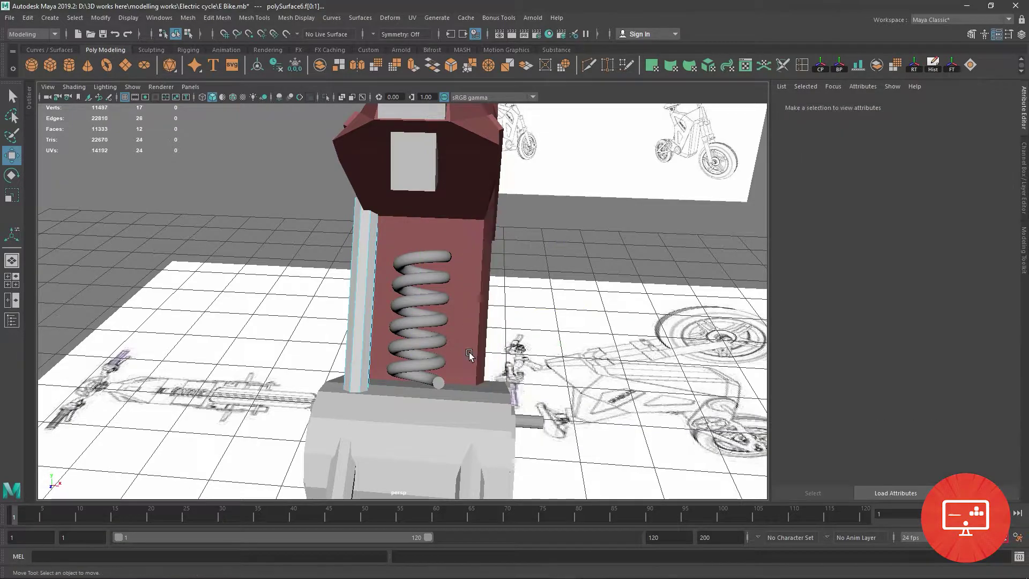
click(363, 269)
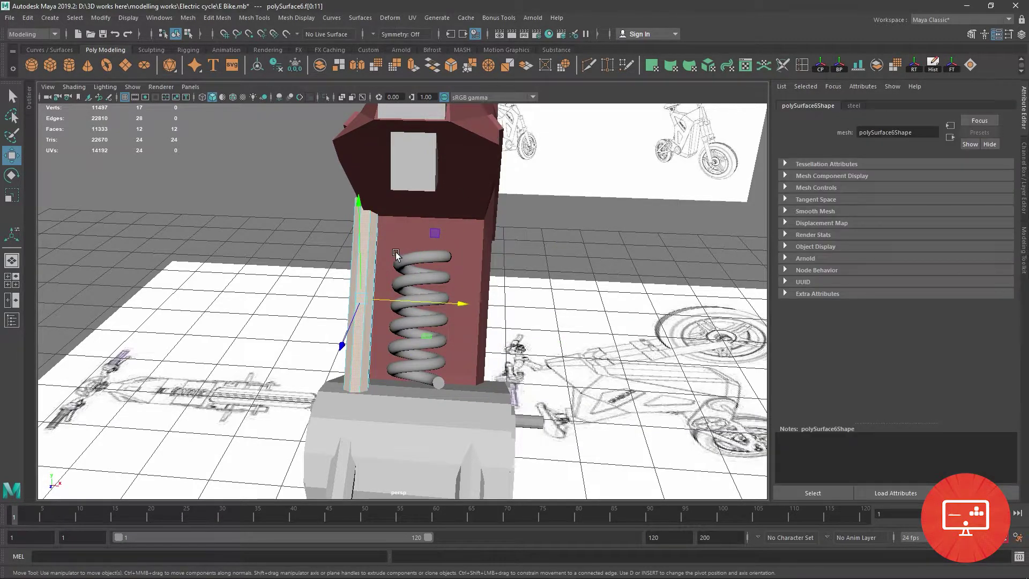
right_drag(360, 271, 362, 234)
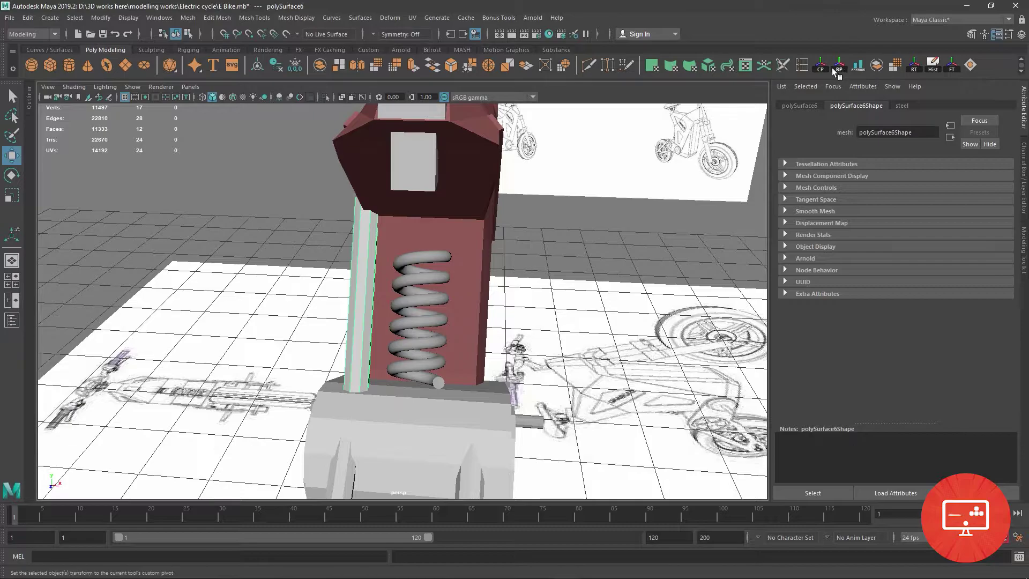
Move the rod roughly into the spring and frame both in the top view
key(w)
drag(458, 300, 514, 309)
key(space)
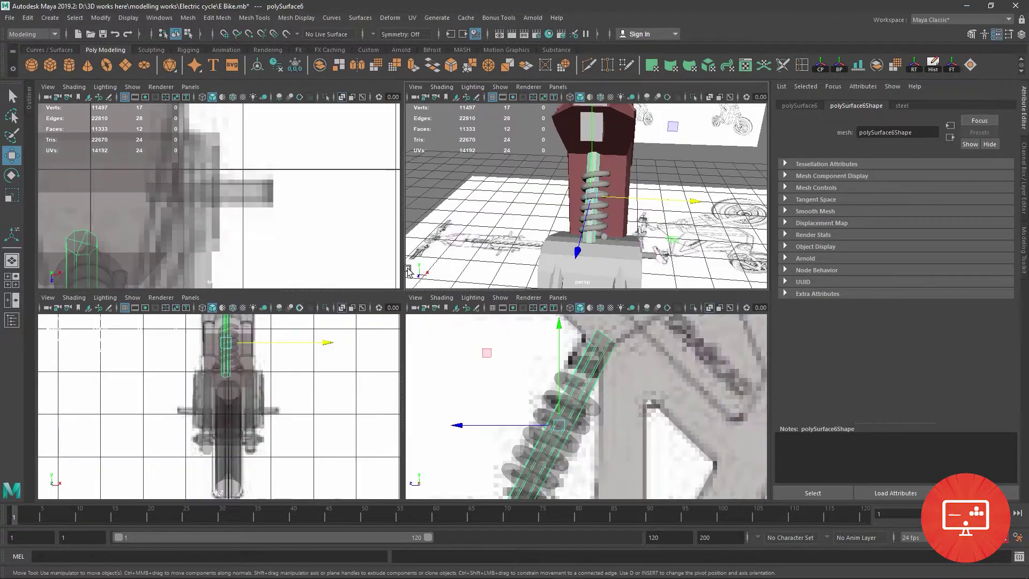
key(space)
scroll(333, 251, up, 3)
alt+middle_drag(332, 251, 373, 97)
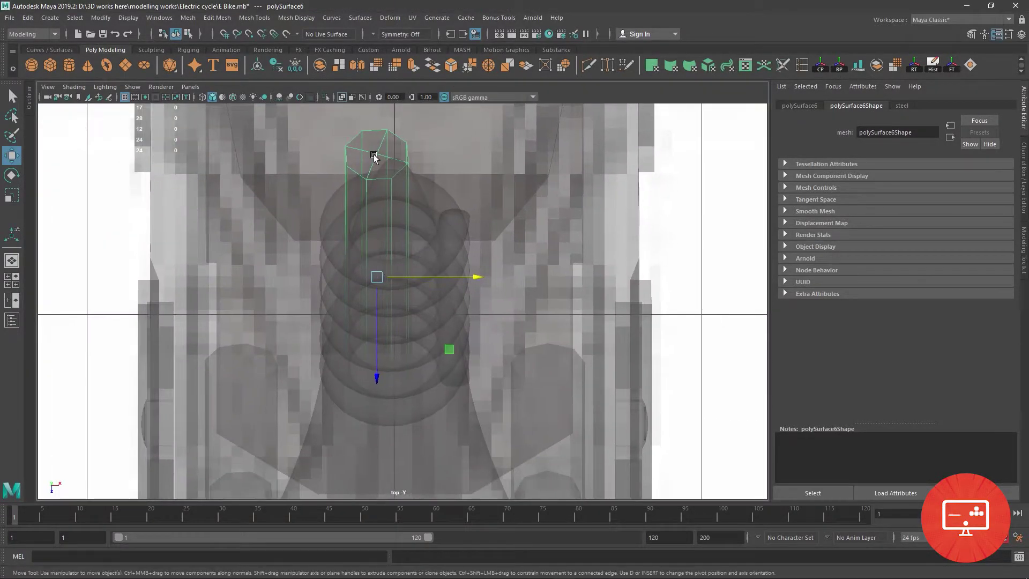
With grid snapping on, slide the rod to the spring's centre and inspect it in perspective
click(225, 35)
drag(456, 277, 474, 276)
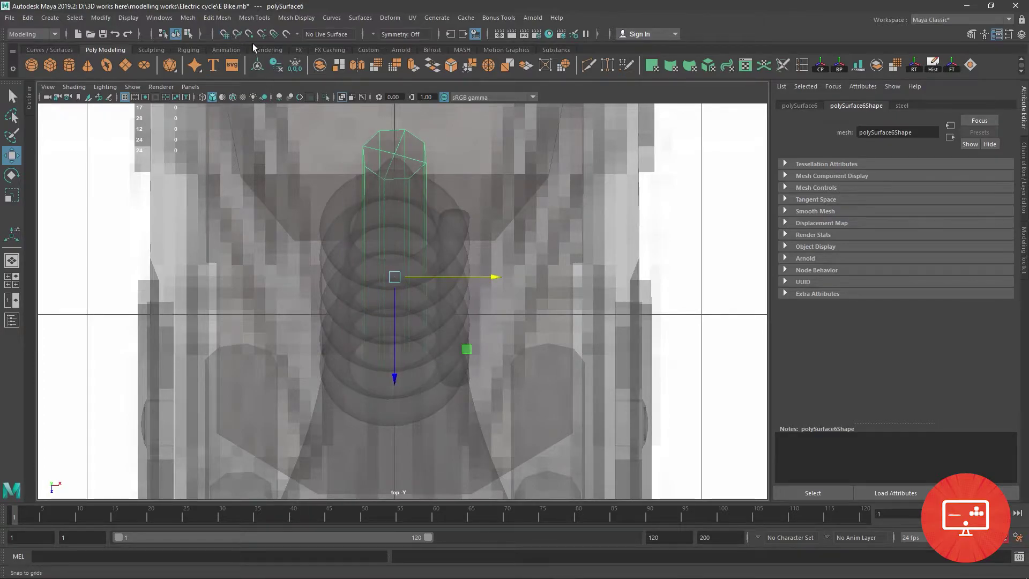
key(space)
key(space)
mouse_move(607, 246)
alt+mouse_down()
mouse_move(486, 249)
mouse_move(357, 296)
alt+mouse_up()
key(space)
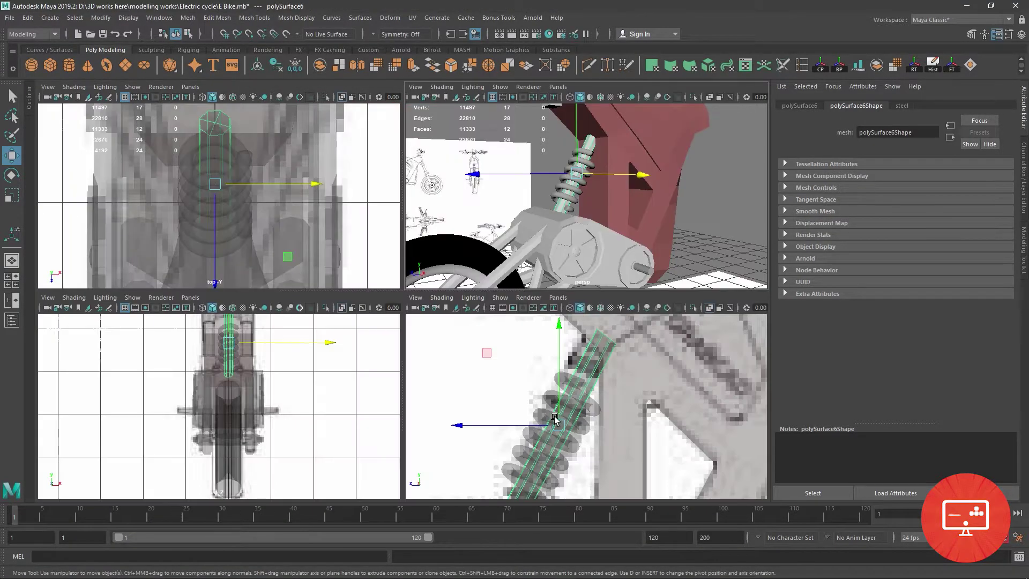
key(space)
Zoom the side view to the spring's lower end and scale the helix down
alt+middle_drag(347, 272, 370, 214)
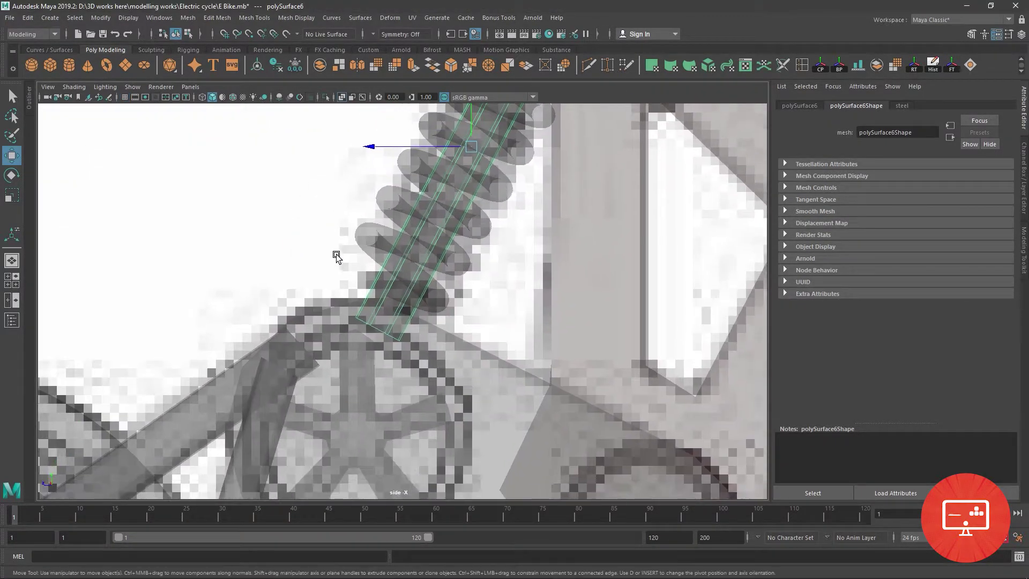
alt+middle_drag(437, 215, 375, 359)
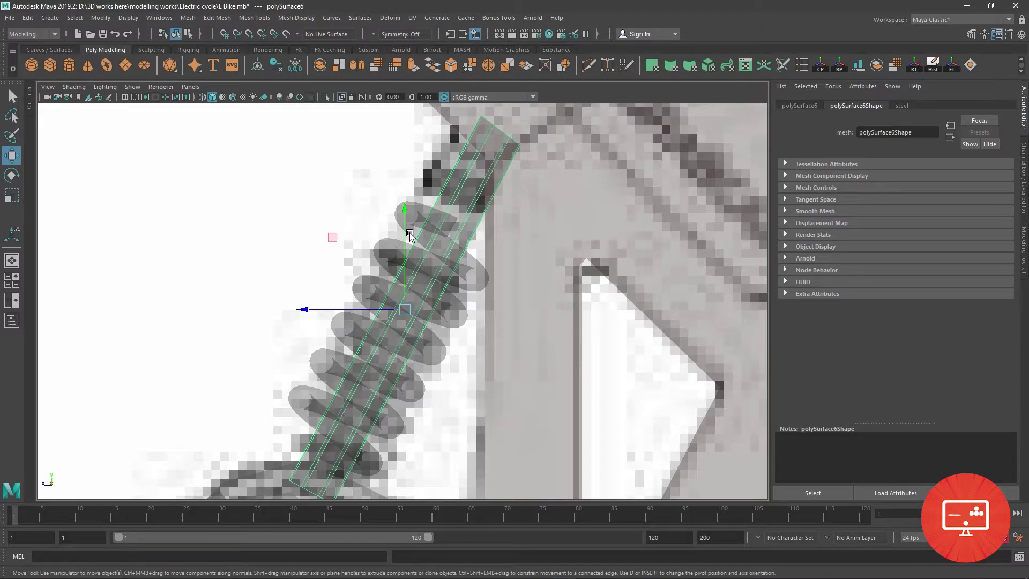
click(476, 284)
key(r)
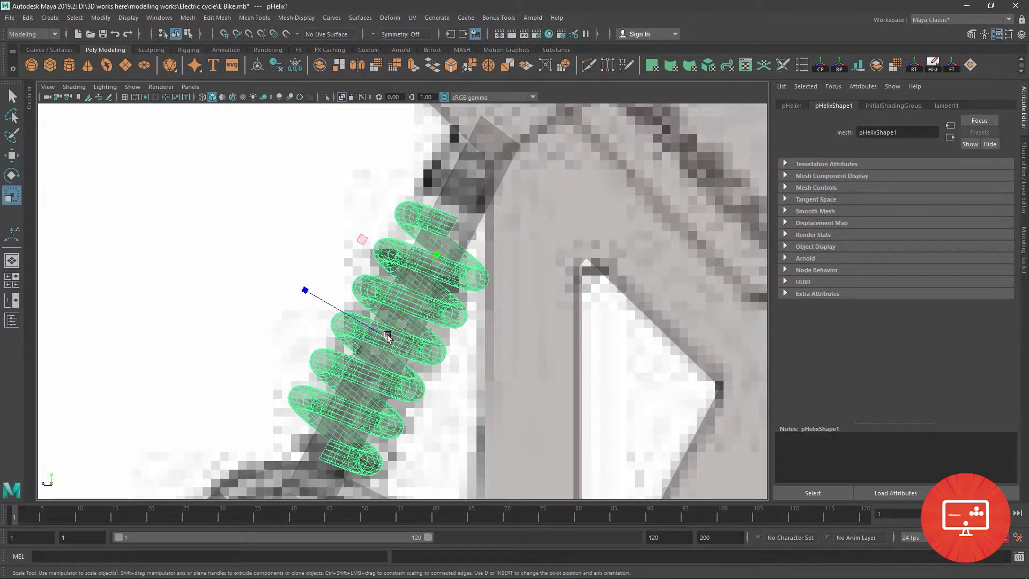
drag(387, 339, 360, 321)
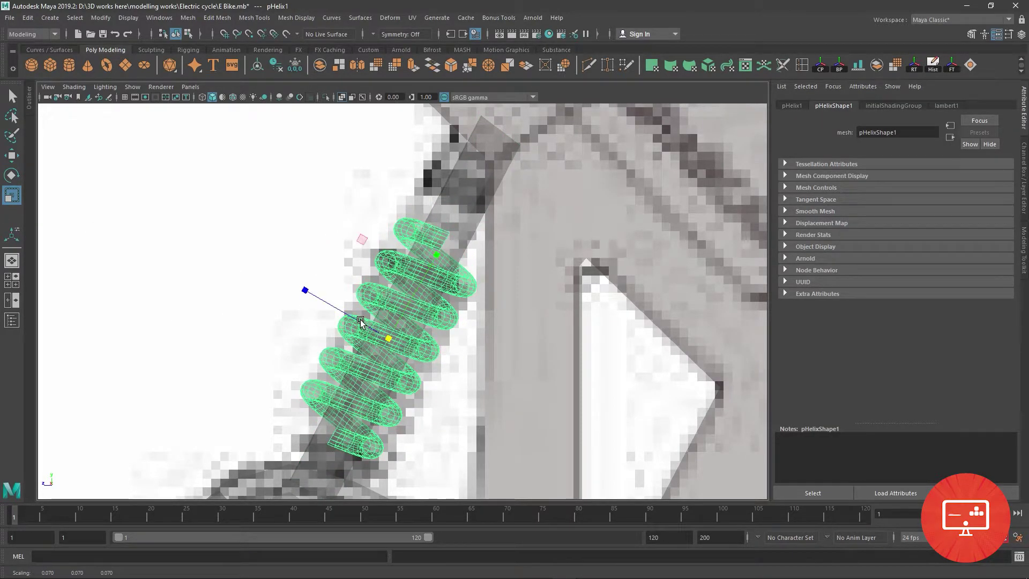
Select the shock shaft's top vertices, then reselect the helix spring
click(11, 155)
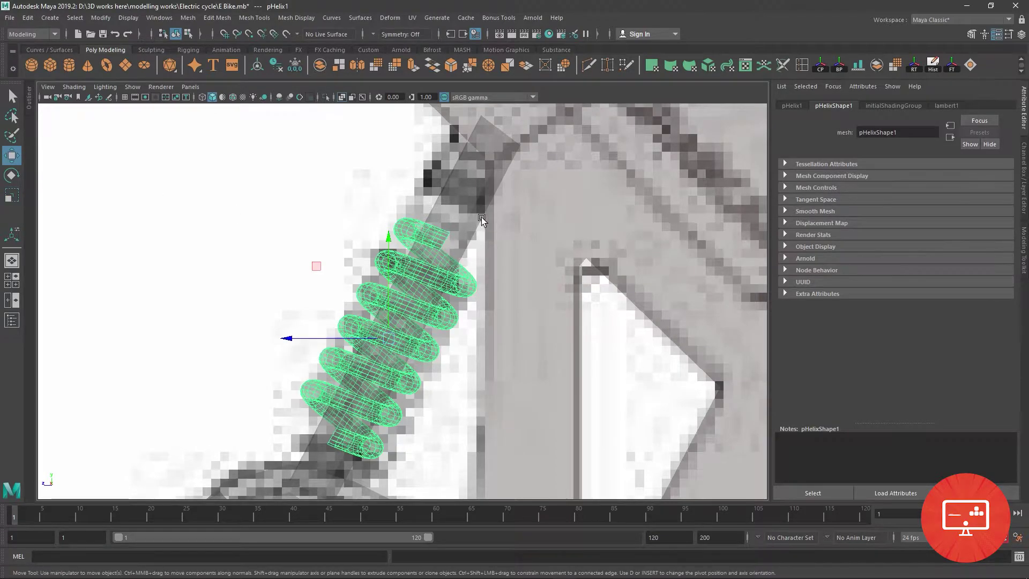
scroll(482, 217, up, 2)
right_drag(441, 273, 439, 268)
drag(406, 173, 541, 279)
alt+middle_drag(367, 367, 447, 223)
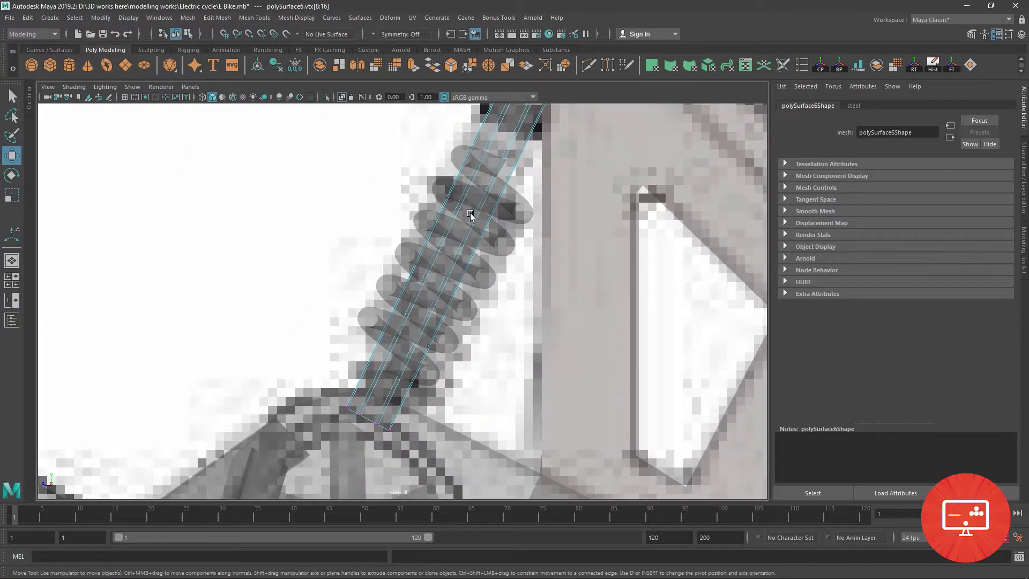
click(514, 209)
alt+middle_drag(513, 209, 499, 222)
Restore the helix tilt and slide it slightly left along the shock shaft
key(e)
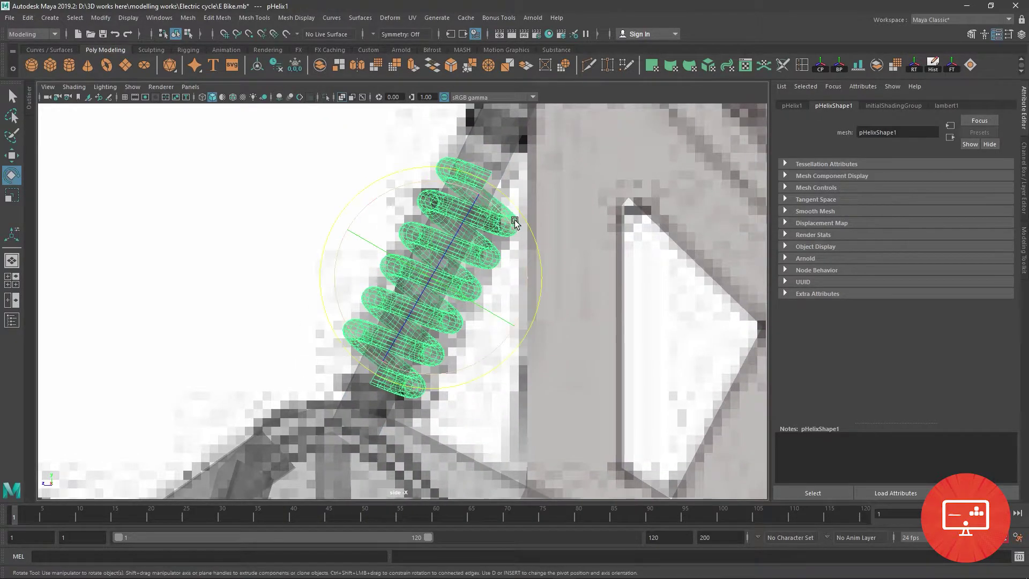
key(ctrl+z)
key(w)
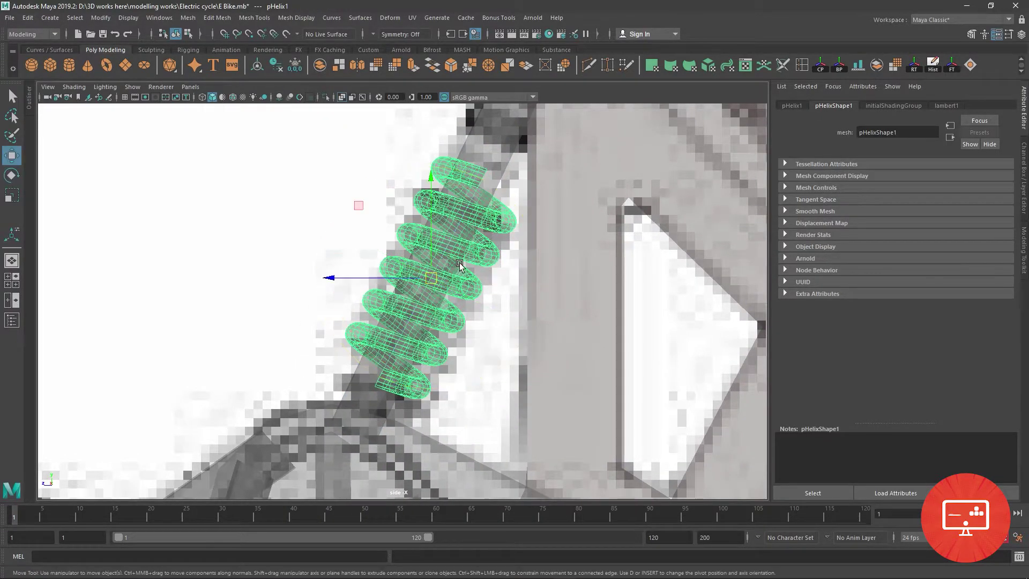
key(shift+z)
drag(429, 281, 425, 281)
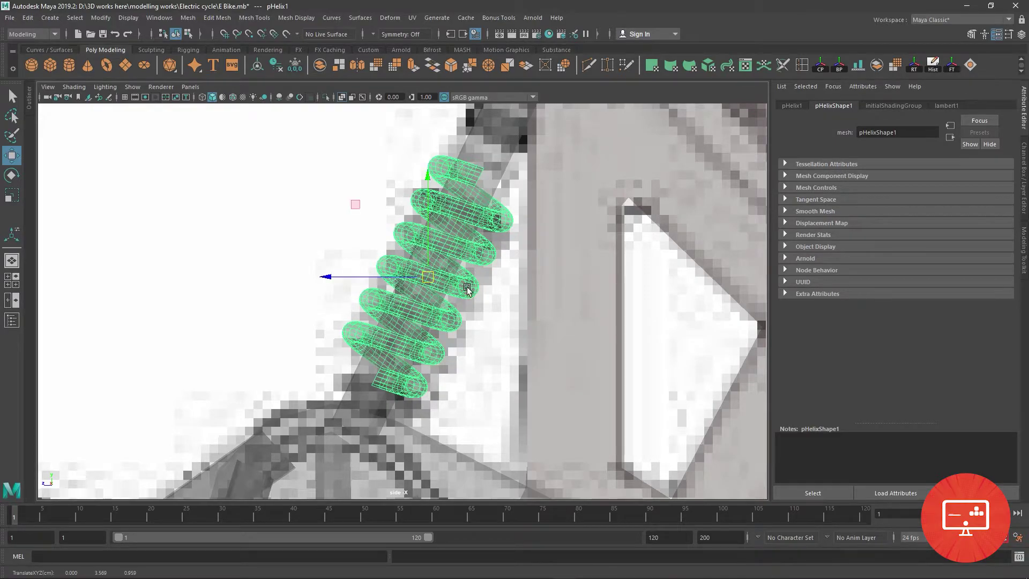
alt+middle_drag(391, 424, 402, 380)
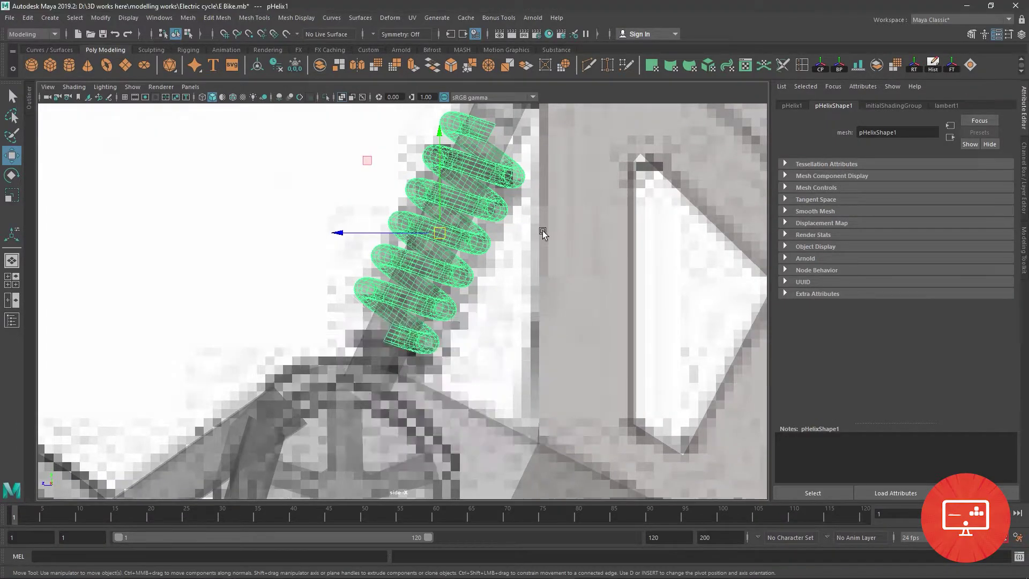
key(space)
key(space)
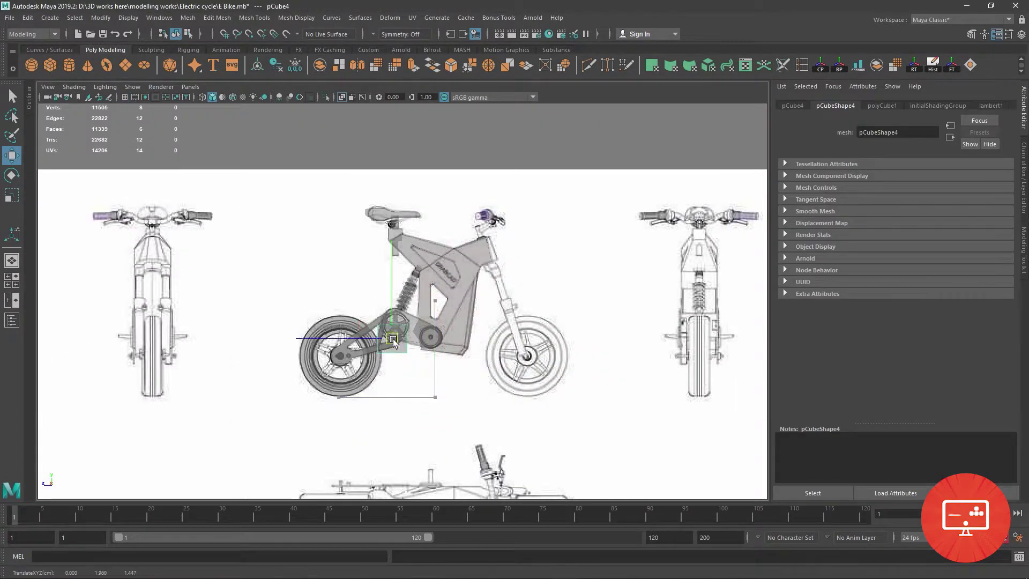
Move pCube4 up to the bottom of the shock spring and enter vertex mode
drag(438, 406, 399, 313)
key(f)
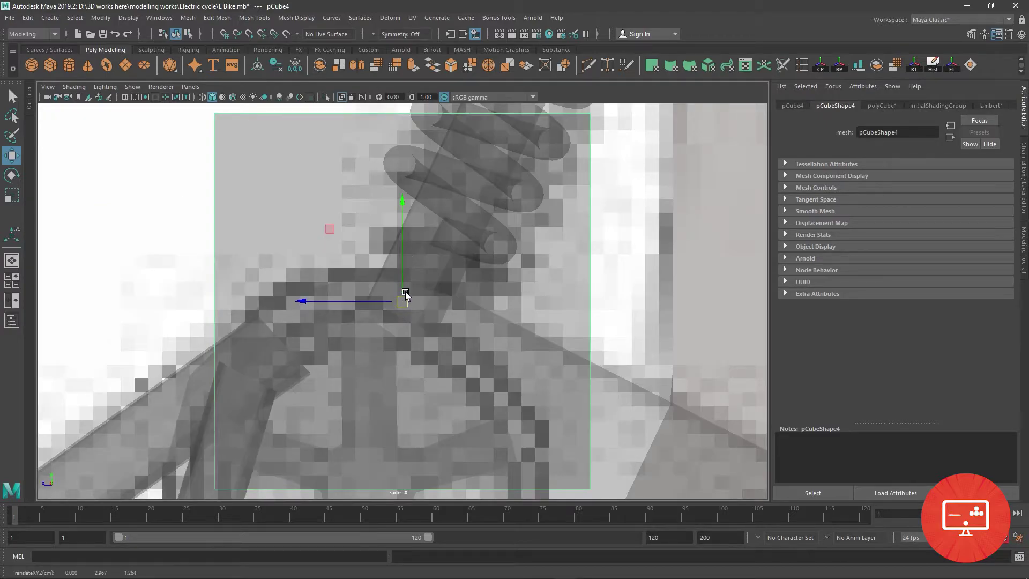
scroll(354, 236, down, 2)
right_click(332, 229)
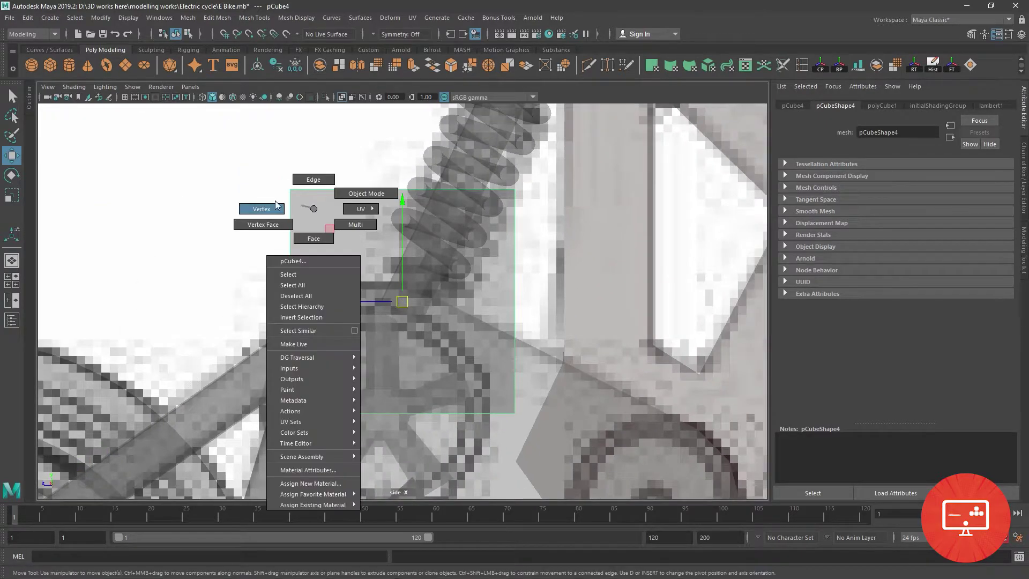
click(271, 212)
Drag the cube's top and bottom vertex pairs into an angled plate under the spring
mouse_move(290, 301)
mouse_down()
mouse_move(463, 304)
mouse_move(391, 258)
mouse_up()
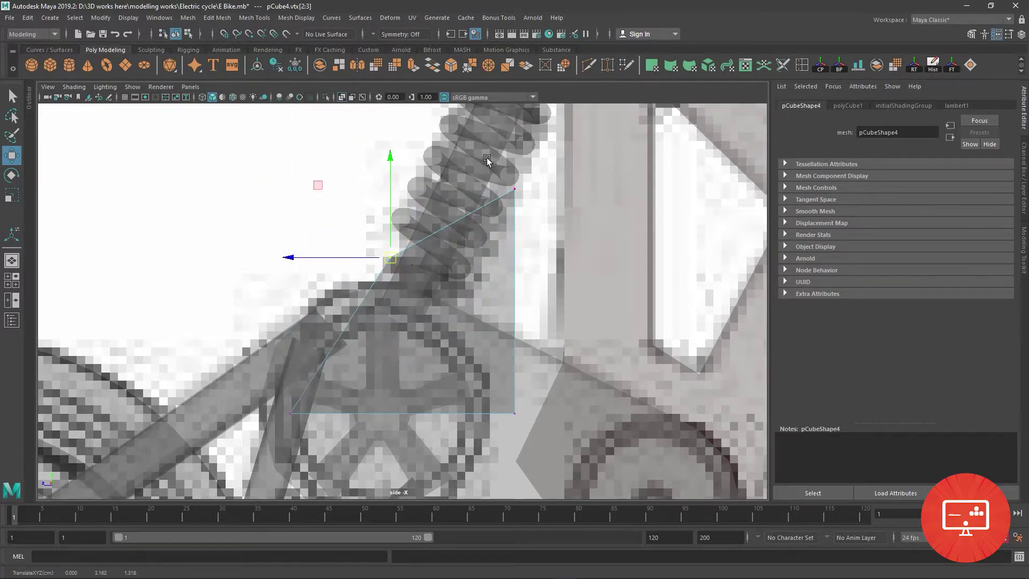
mouse_move(503, 180)
mouse_down()
mouse_move(525, 198)
mouse_move(465, 290)
mouse_up()
drag(518, 426, 458, 354)
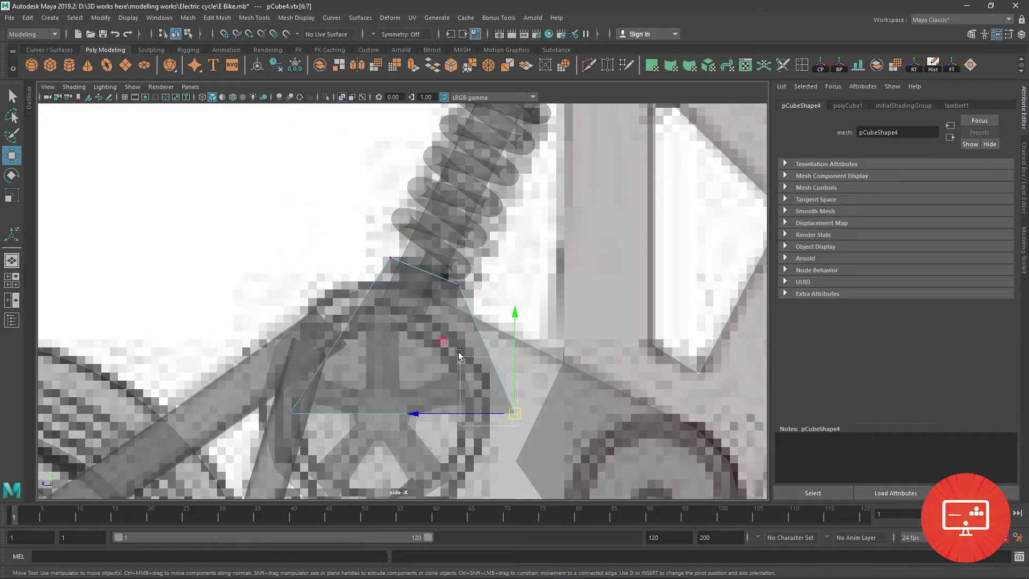
drag(517, 415, 454, 322)
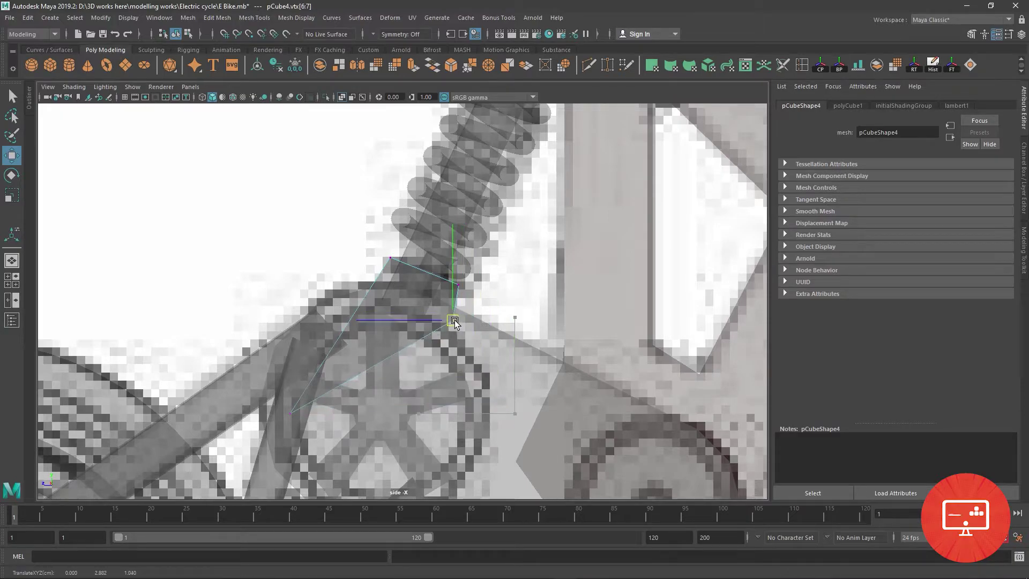
mouse_move(276, 400)
mouse_down()
mouse_move(309, 428)
mouse_move(377, 298)
mouse_up()
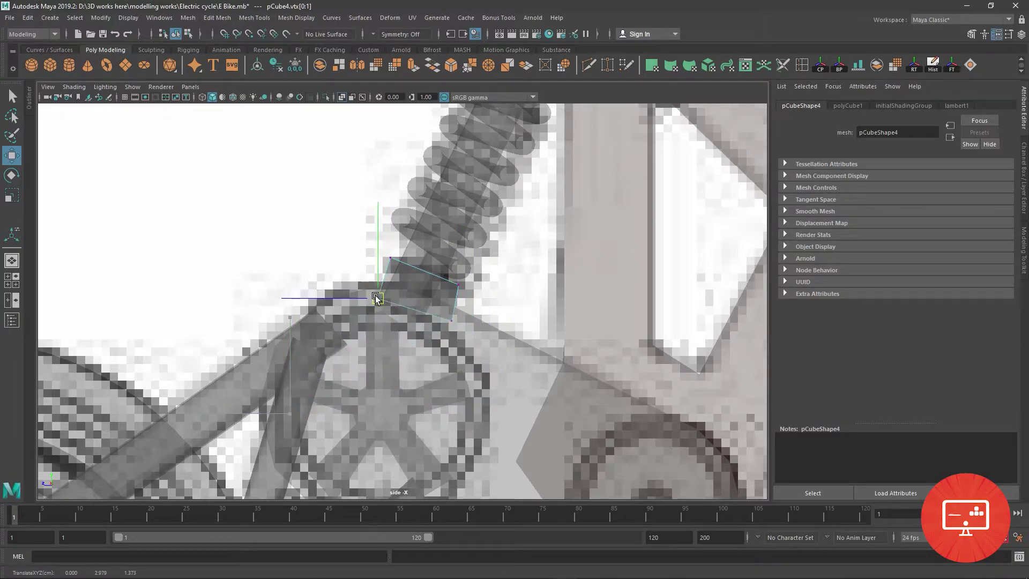
alt+right_drag(388, 289, 506, 406)
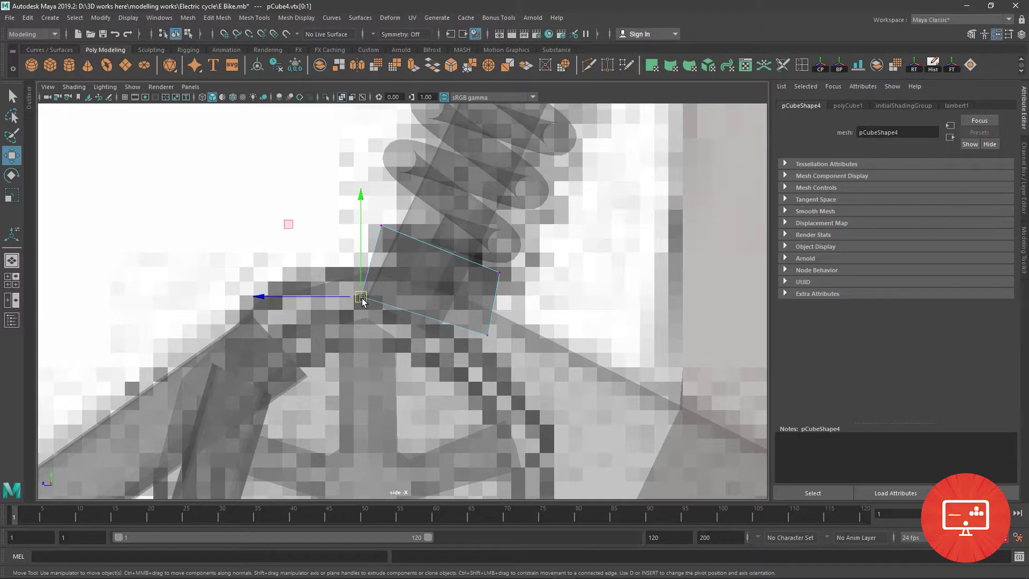
mouse_move(362, 301)
mouse_down()
mouse_move(352, 288)
mouse_move(377, 255)
mouse_up()
Refine the block's corner vertices into a tilted mount, then return to Object Mode
shift+click(381, 225)
drag(533, 368, 472, 252)
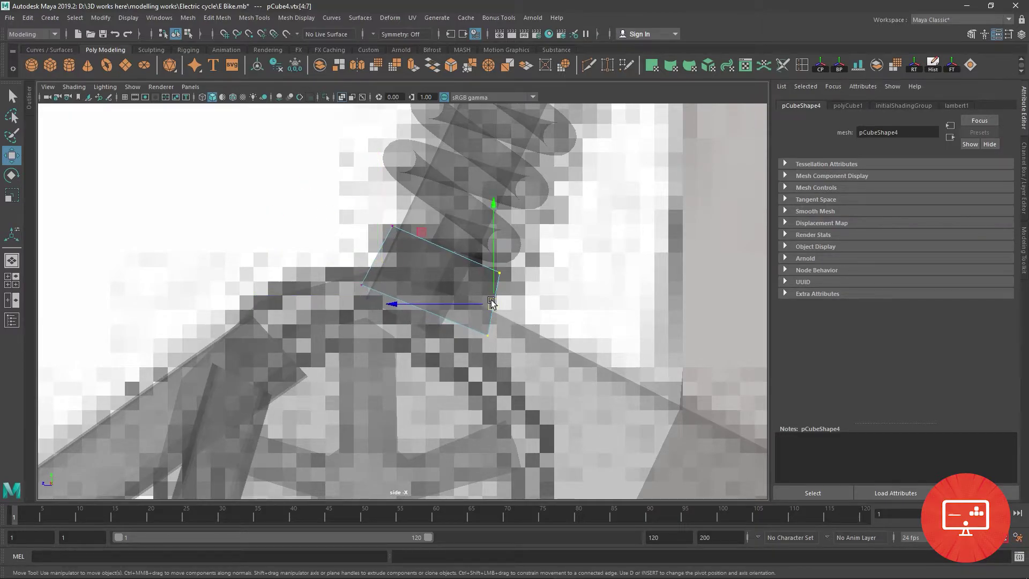
drag(492, 304, 475, 295)
click(470, 328)
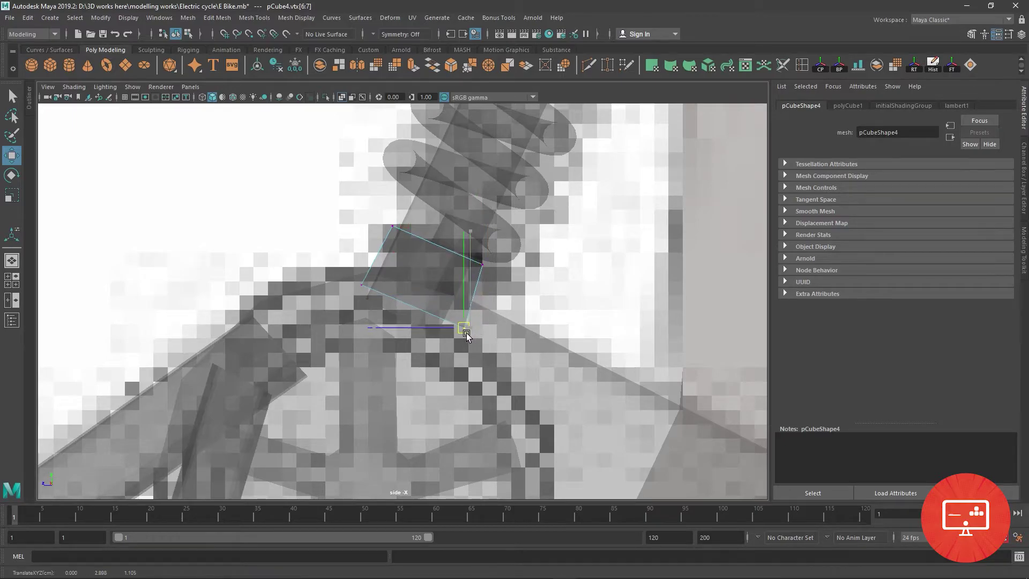
drag(466, 332, 454, 332)
alt+middle_drag(522, 246, 496, 294)
click(460, 316)
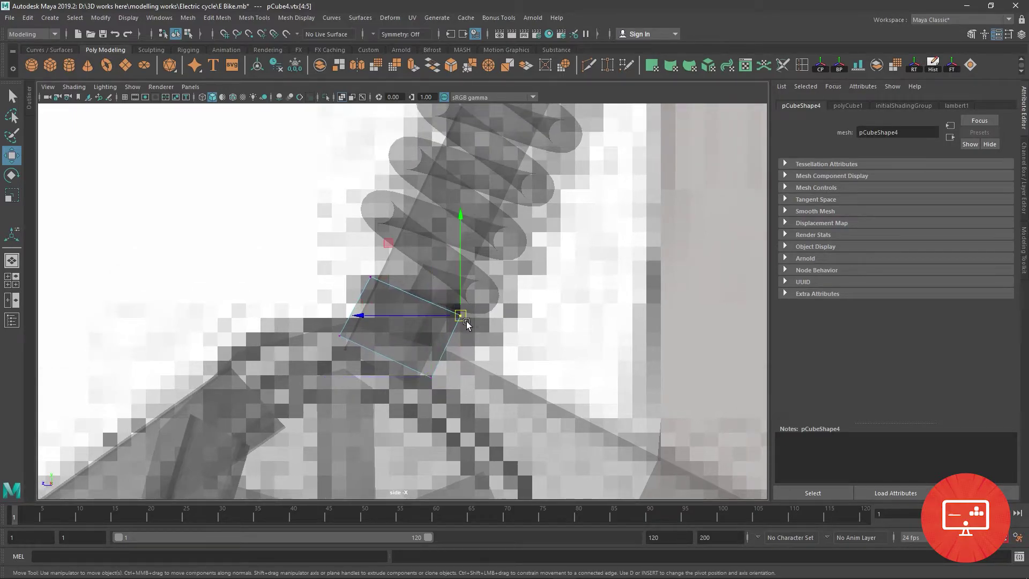
alt+middle_drag(522, 203, 468, 295)
scroll(437, 265, down, 3)
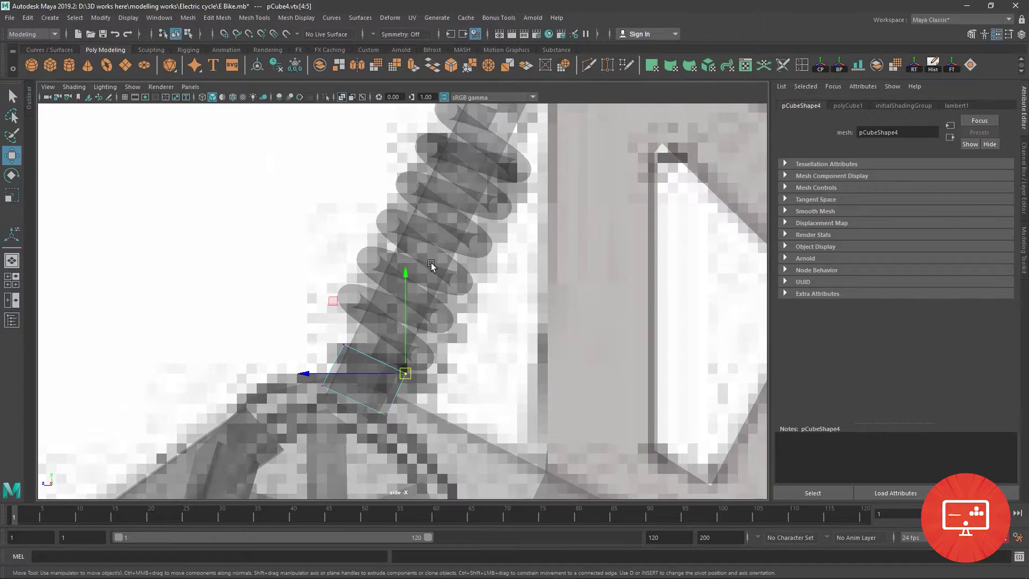
scroll(406, 303, up, 3)
right_drag(352, 272, 374, 268)
click(374, 271)
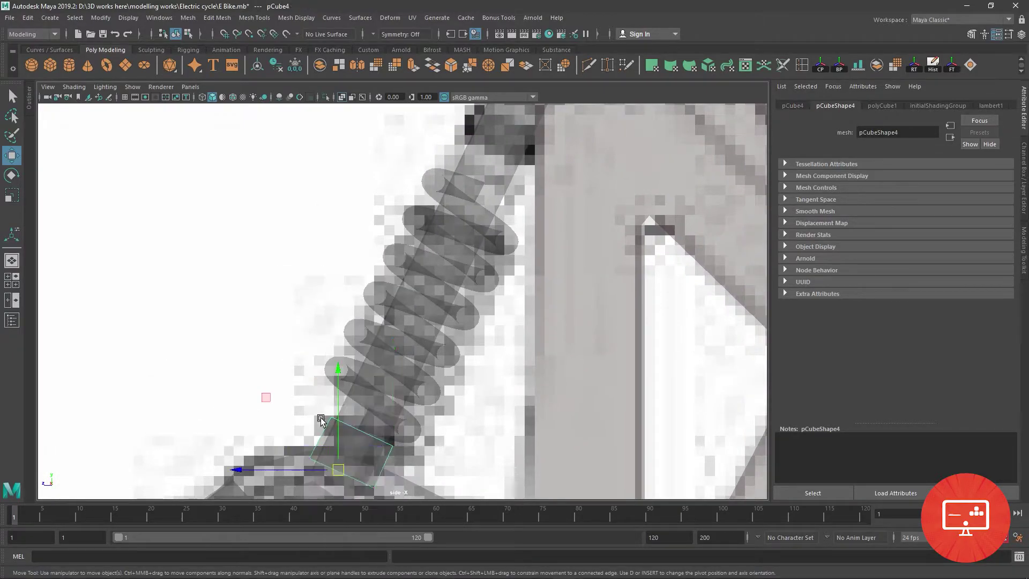
Duplicate the mounting block and move the copy up to the top of the spring
key(ctrl+d)
drag(335, 466, 455, 175)
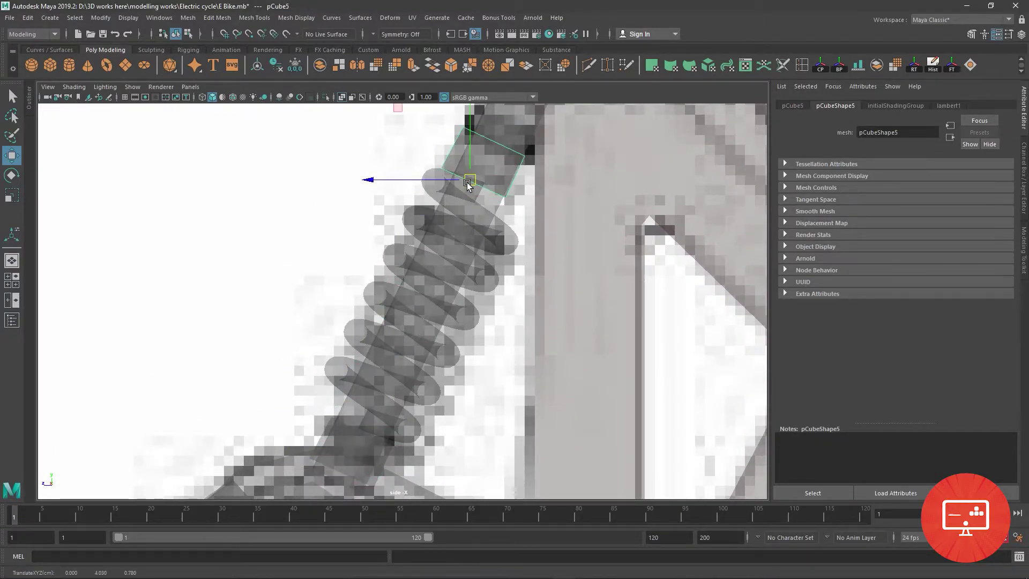
alt+middle_drag(455, 175, 395, 341)
scroll(396, 341, up, 2)
drag(406, 356, 423, 325)
Reshape the copy's corner vertices into a tilted cap raised against the frame
right_drag(423, 325, 353, 276)
mouse_move(375, 289)
mouse_down()
mouse_move(407, 321)
mouse_move(479, 351)
mouse_move(487, 345)
mouse_up()
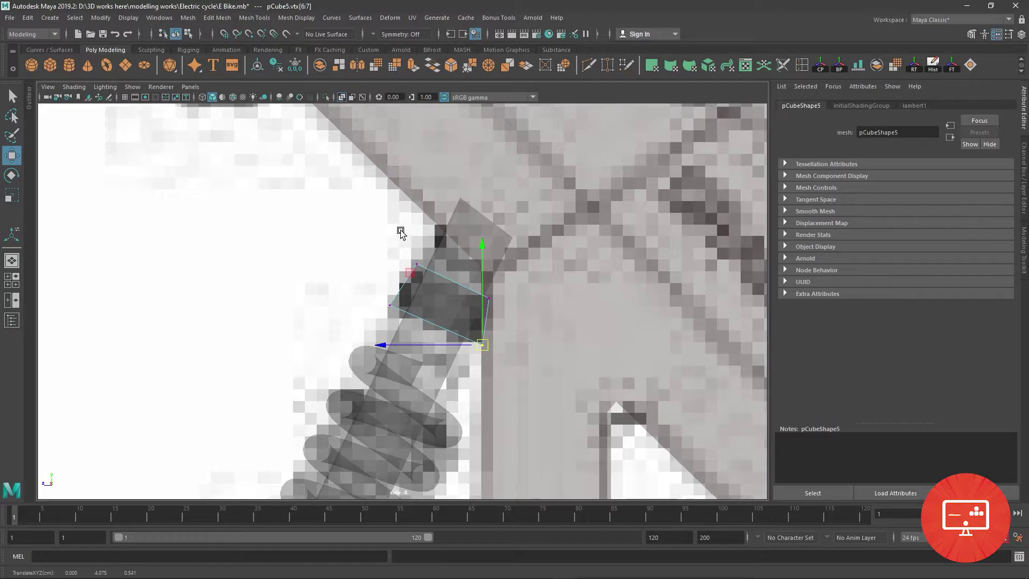
click(416, 264)
drag(417, 264, 453, 217)
click(490, 296)
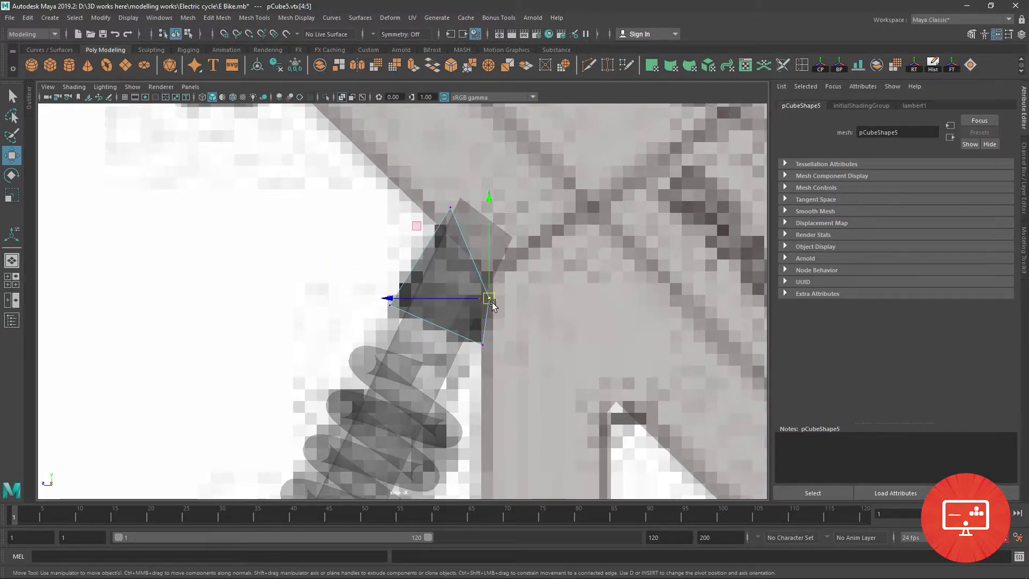
mouse_move(488, 294)
mouse_down()
mouse_move(499, 253)
mouse_move(512, 252)
mouse_up()
Return the cap to Object Mode and orbit the maximized perspective view around the shock
right_drag(476, 264, 527, 246)
key(space)
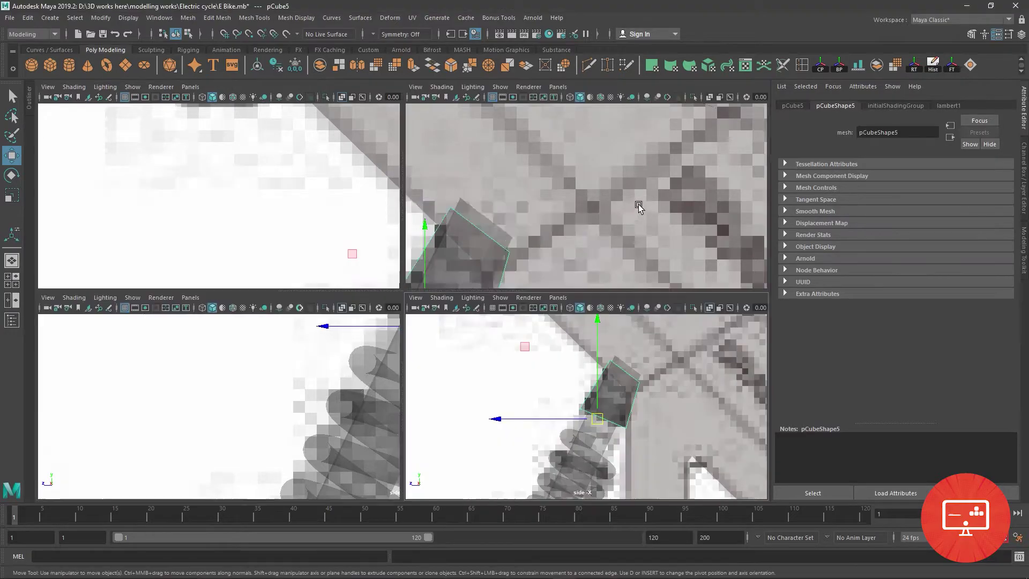
key(space)
mouse_move(602, 237)
alt+mouse_down()
mouse_move(422, 313)
mouse_move(448, 369)
alt+mouse_up()
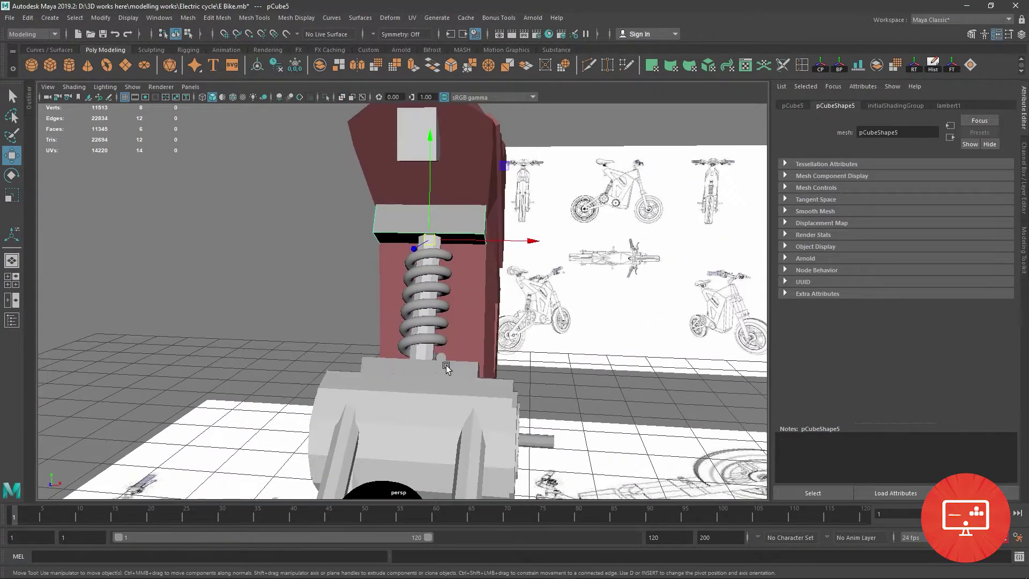
Narrow the lower mounting block to about a third width and assign it the steel material
click(448, 369)
click(13, 198)
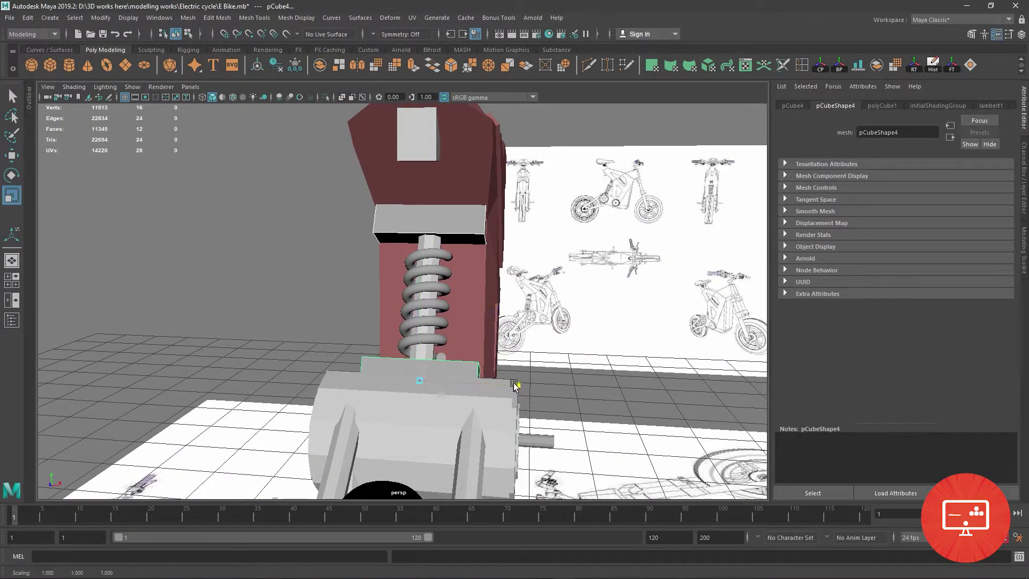
mouse_move(513, 382)
mouse_down()
mouse_move(449, 377)
mouse_move(411, 355)
mouse_up()
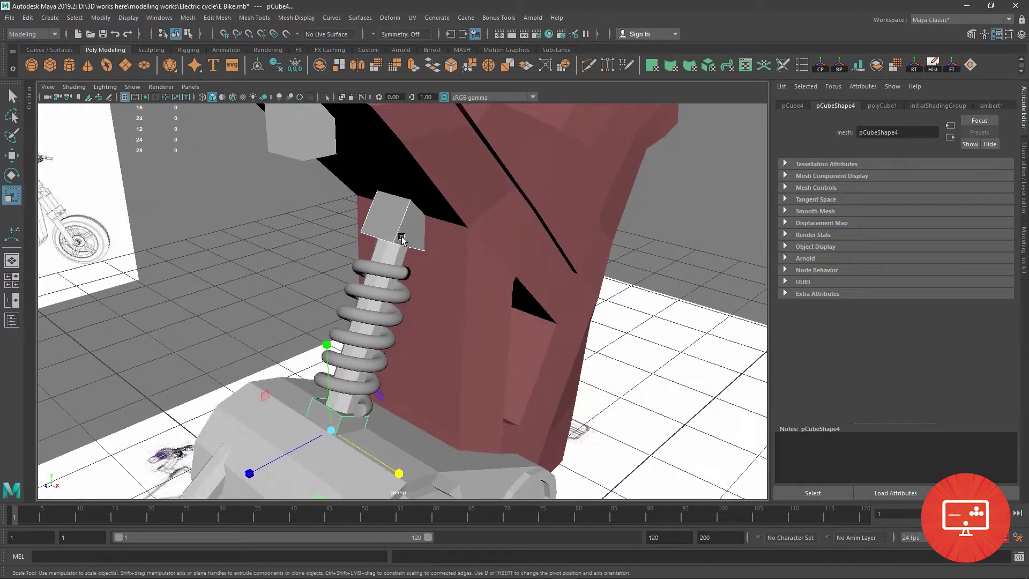
right_click(392, 222)
right_drag(348, 421, 449, 524)
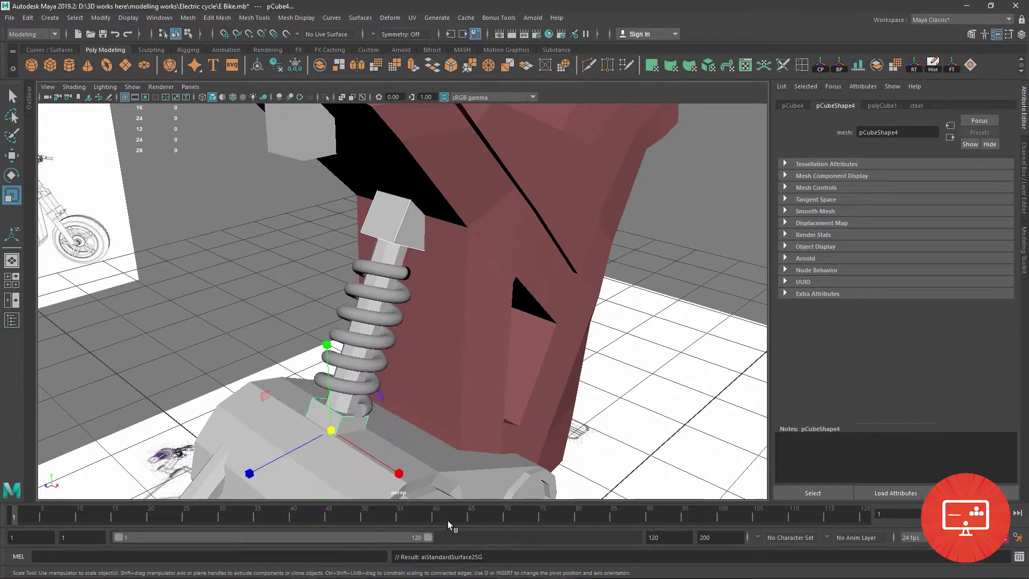
click(616, 353)
Assign the frame's aiStandardSurface1 material to the spring helix and open its settings
mouse_move(608, 349)
alt+mouse_down()
mouse_move(541, 325)
mouse_move(370, 302)
alt+mouse_up()
click(370, 303)
scroll(354, 279, up, 5)
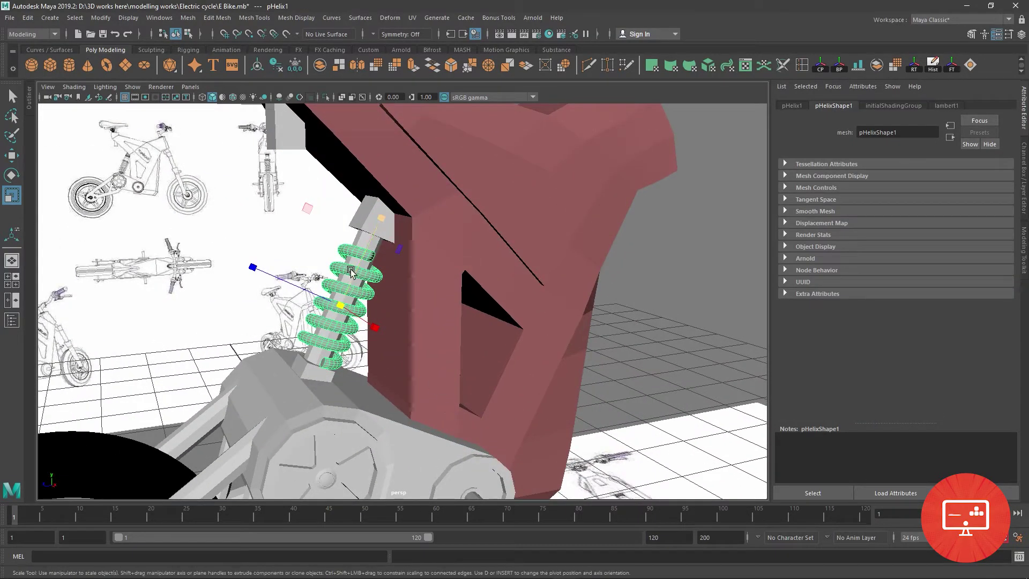
right_drag(351, 272, 431, 523)
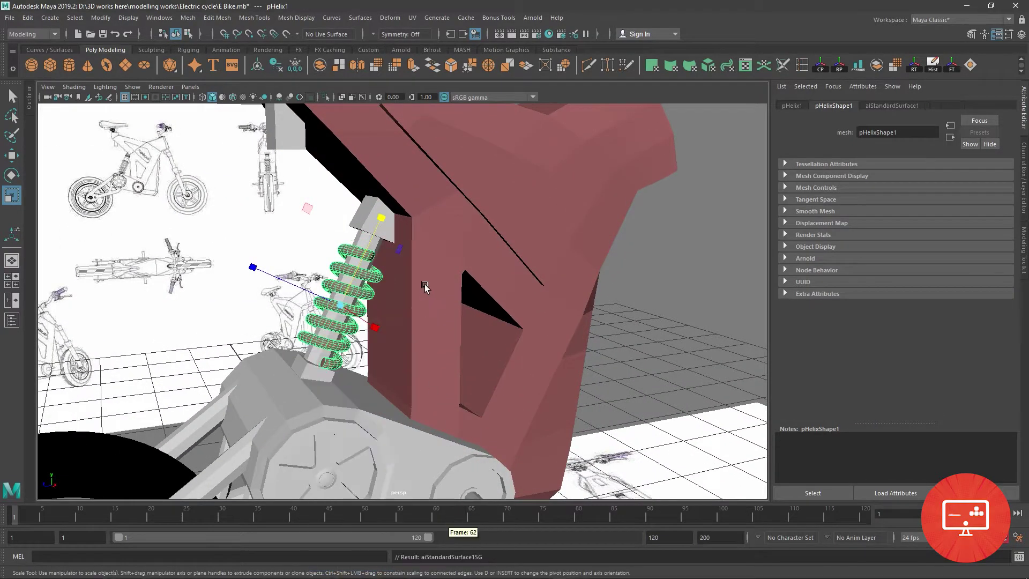
click(867, 106)
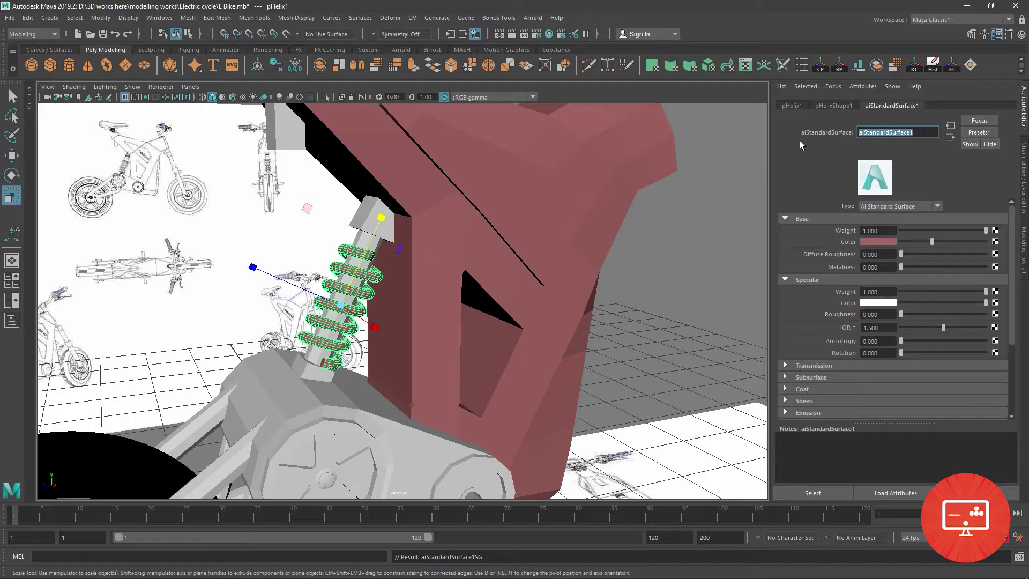
Rename the spring material to 'paint' and orbit around the bike to inspect it
text(paint)
key(Return)
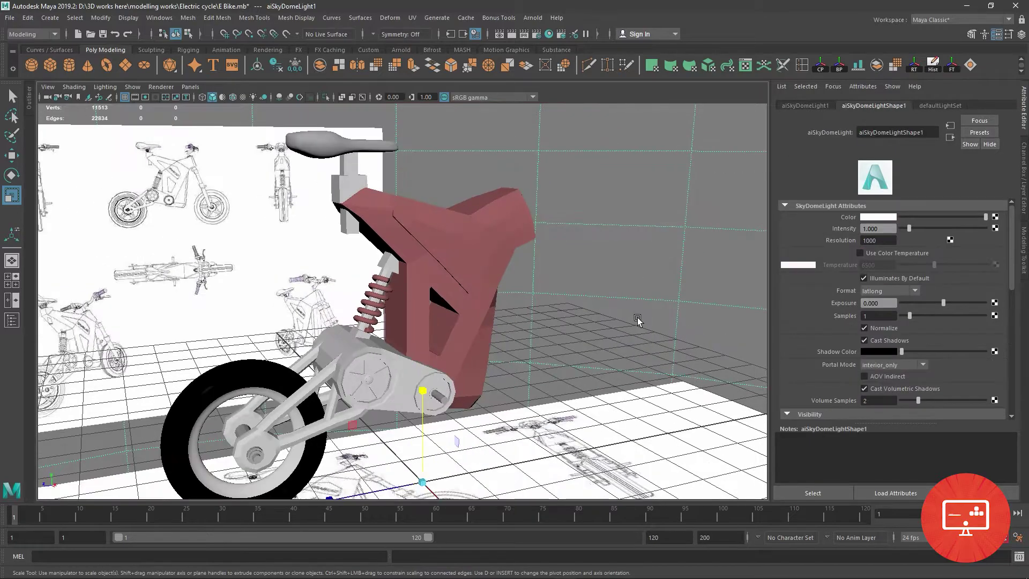
alt+drag(637, 320, 576, 329)
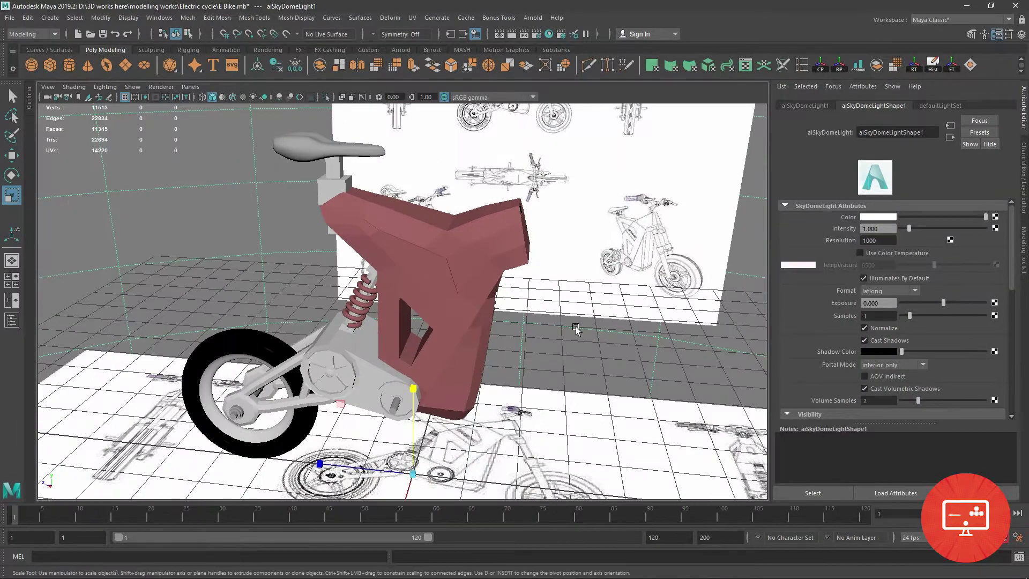
mouse_move(453, 337)
alt+mouse_down()
mouse_move(464, 350)
mouse_move(352, 272)
alt+mouse_up()
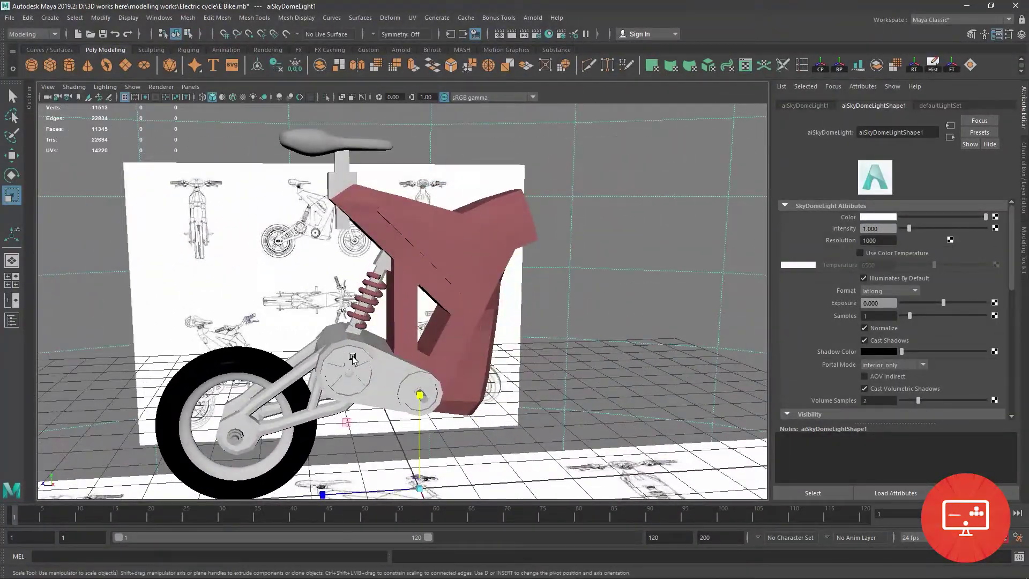
right_drag(352, 272, 413, 262)
mouse_move(413, 262)
alt+mouse_down()
mouse_move(553, 381)
mouse_move(376, 373)
alt+mouse_up()
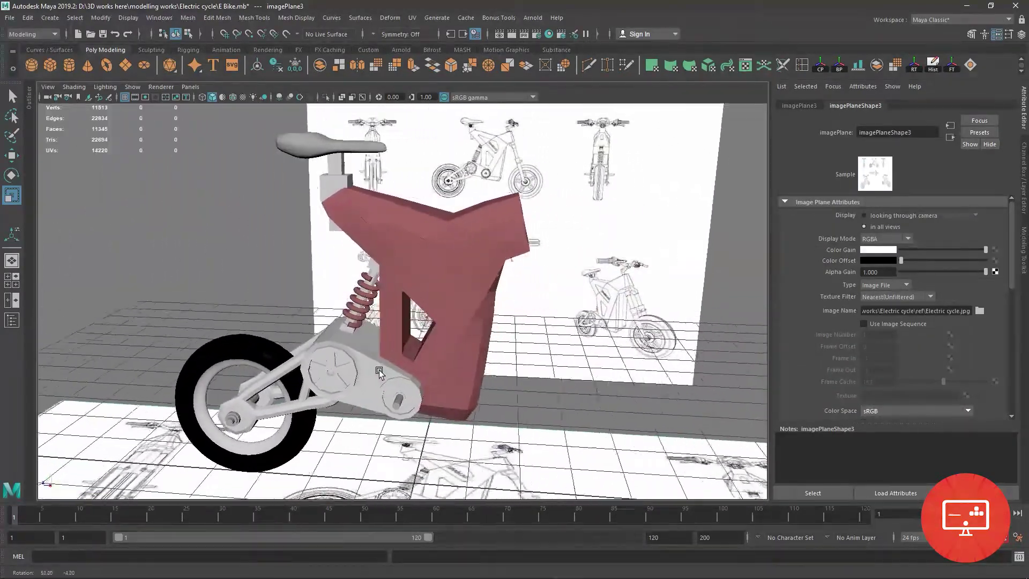
mouse_move(437, 378)
alt+mouse_down()
mouse_move(445, 338)
mouse_move(471, 340)
alt+mouse_up()
In the four-view layout, pan and zoom the side view and frame the whole reference image
key(space)
key(space)
scroll(554, 386, down, 5)
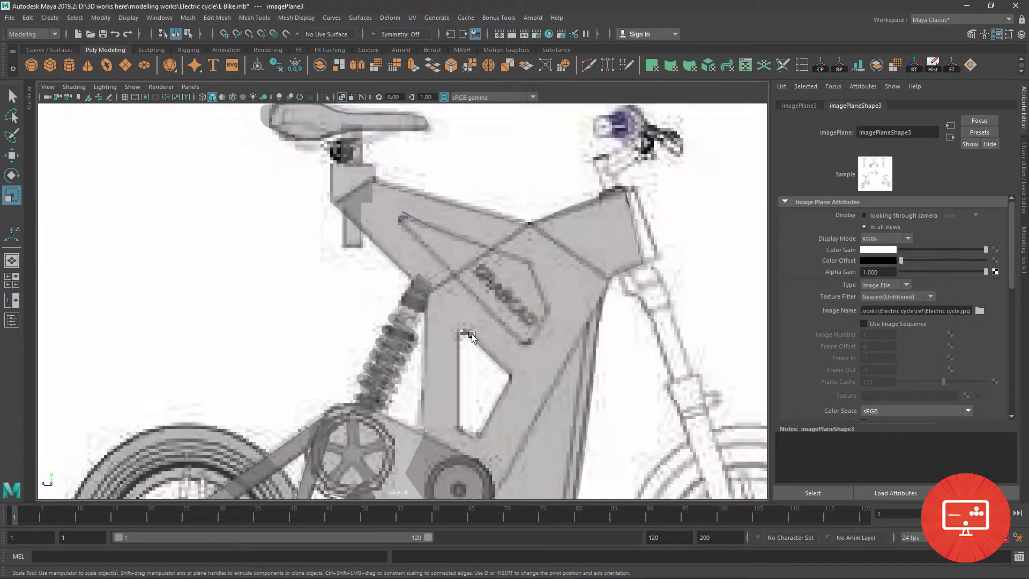
scroll(375, 268, down, 3)
scroll(317, 232, up, 2)
scroll(413, 368, up, 2)
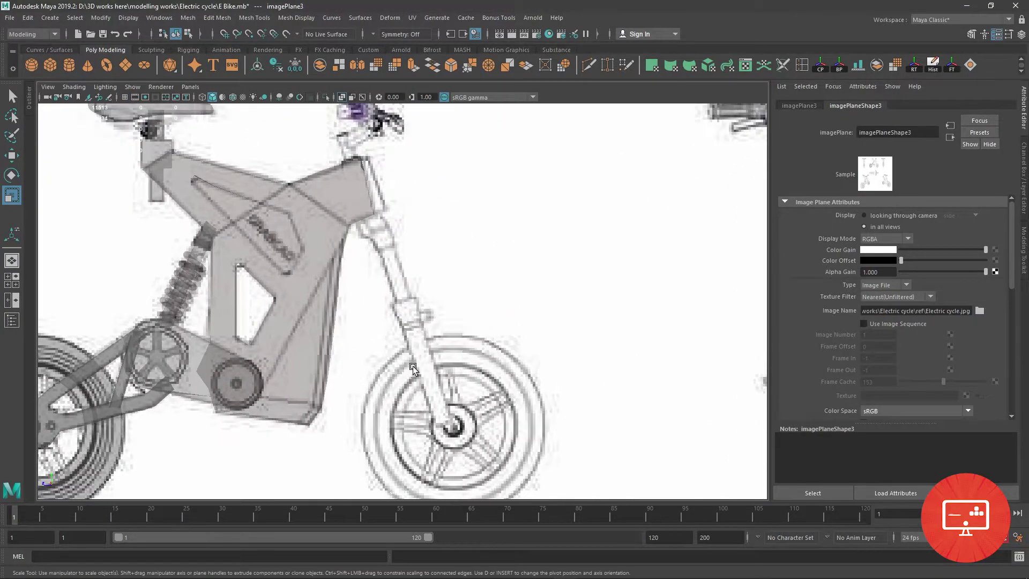
alt+middle_drag(436, 286, 431, 275)
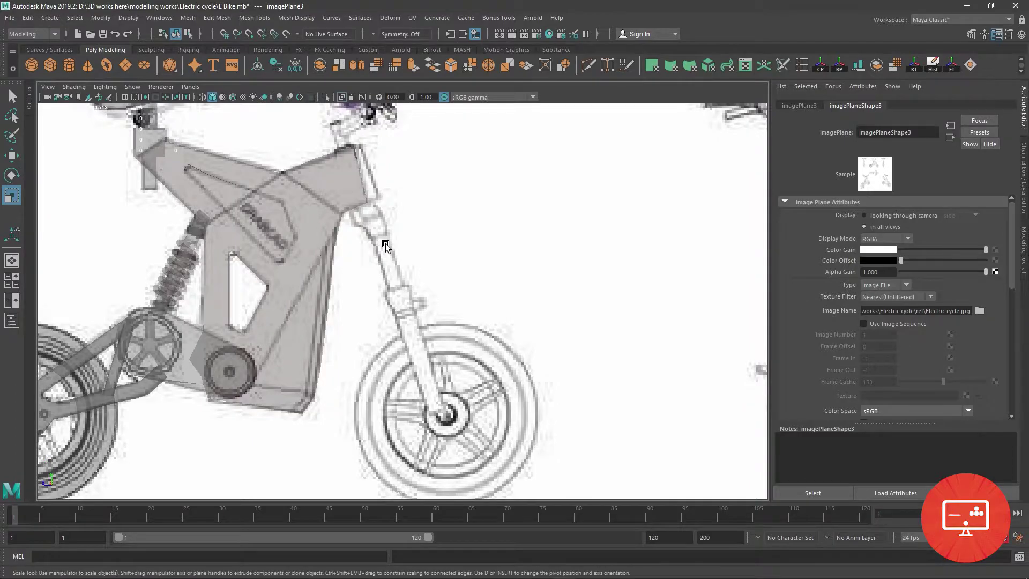
alt+middle_drag(311, 238, 416, 268)
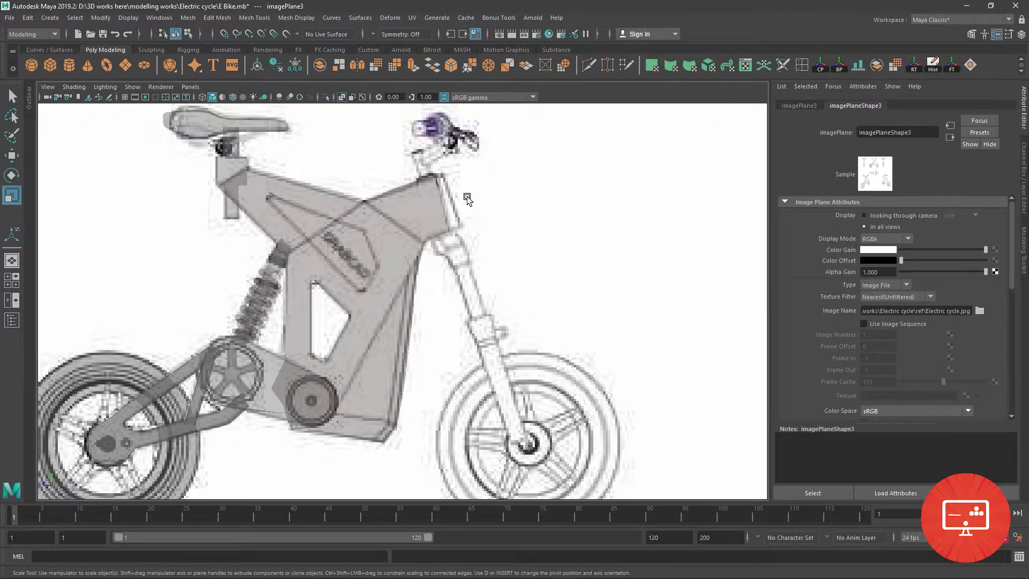
key(f)
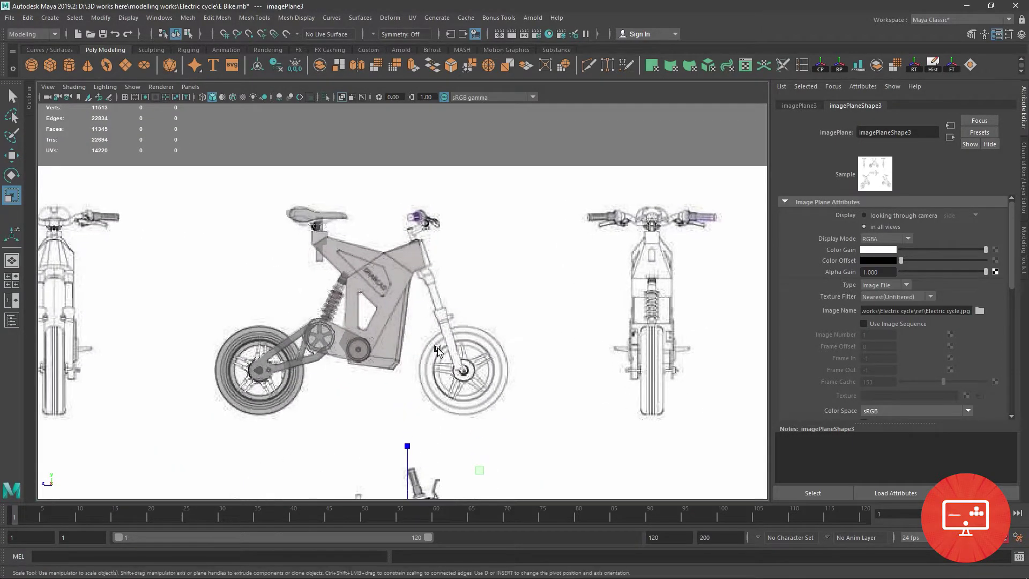
Pan up to check the top-view reference drawings, then return to the side view
mouse_move(445, 354)
alt+middle_down()
mouse_move(416, 40)
mouse_move(464, 123)
alt+middle_up()
scroll(402, 338, up, 3)
scroll(402, 338, up, 2)
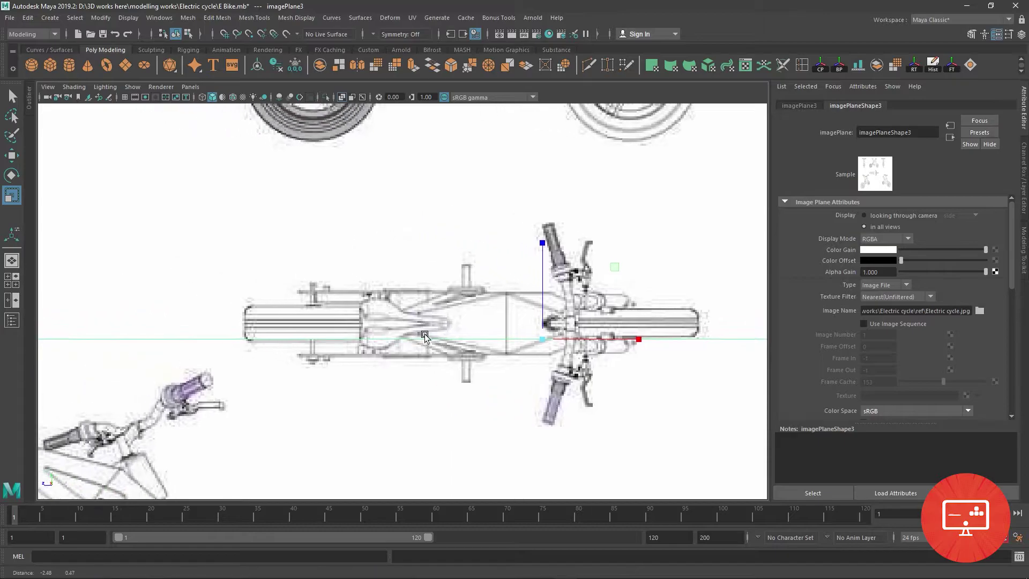
scroll(401, 337, up, 1)
scroll(445, 275, down, 3)
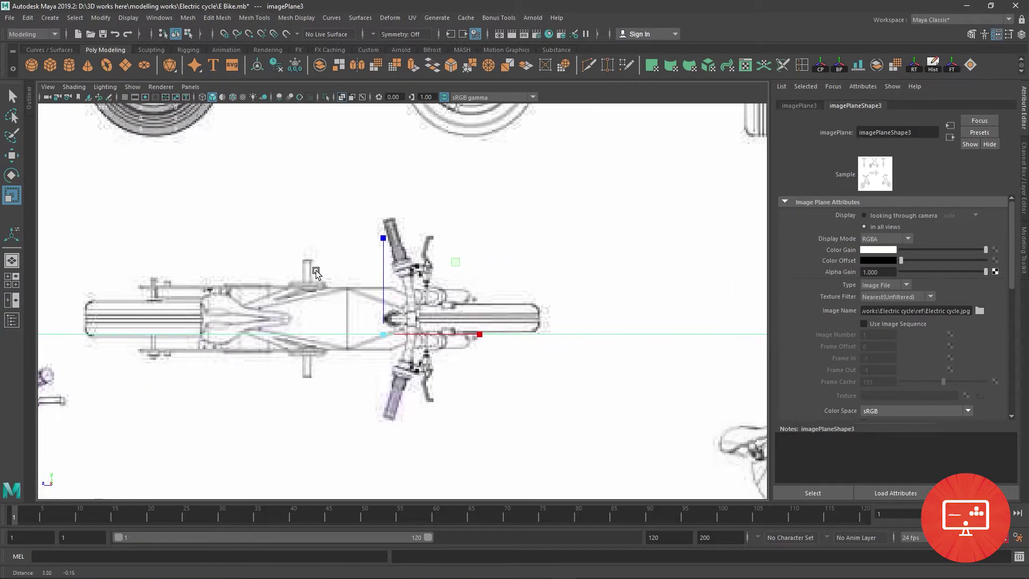
key(space)
key(space)
Select then clear the rear tyre, and zoom the side view close on the rear wheel hub
click(286, 352)
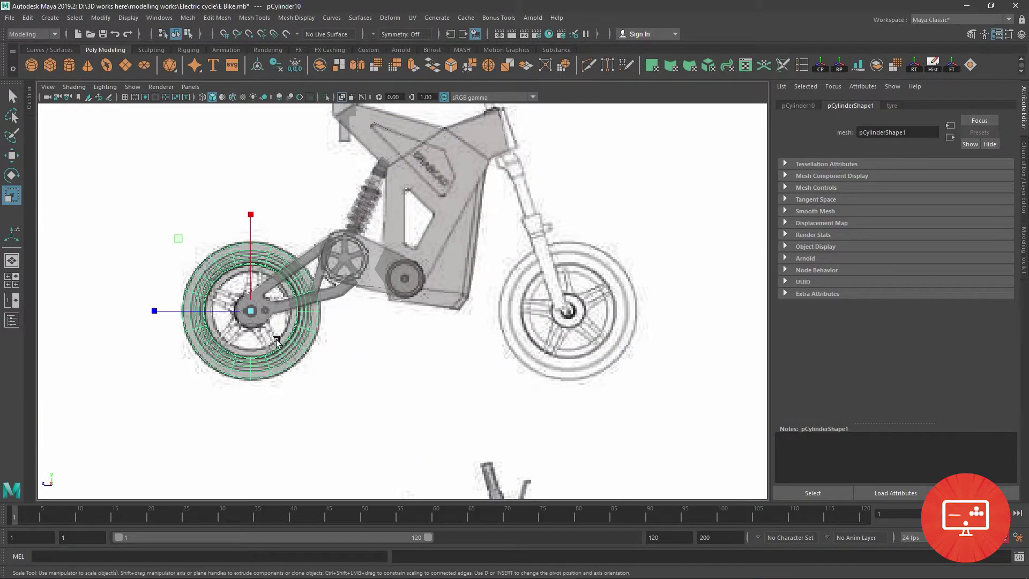
scroll(370, 335, up, 5)
scroll(370, 335, up, 3)
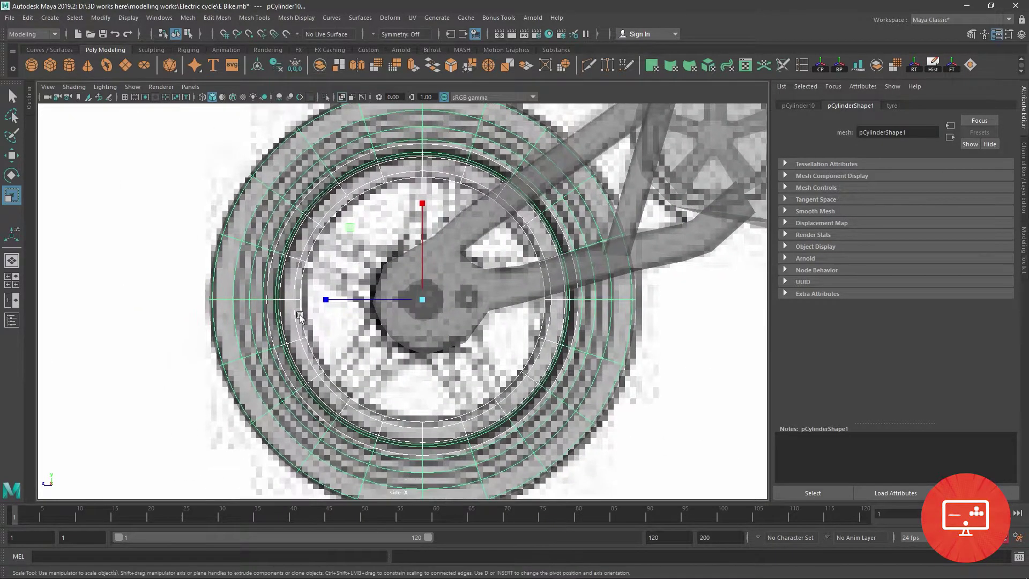
click(60, 375)
scroll(343, 359, up, 3)
scroll(343, 359, down, 5)
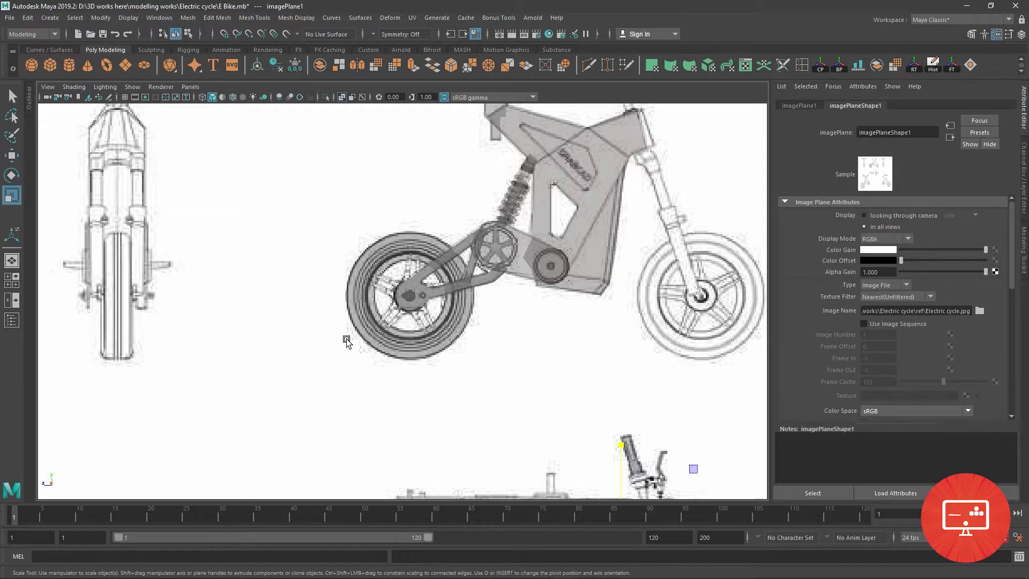
scroll(414, 299, up, 2)
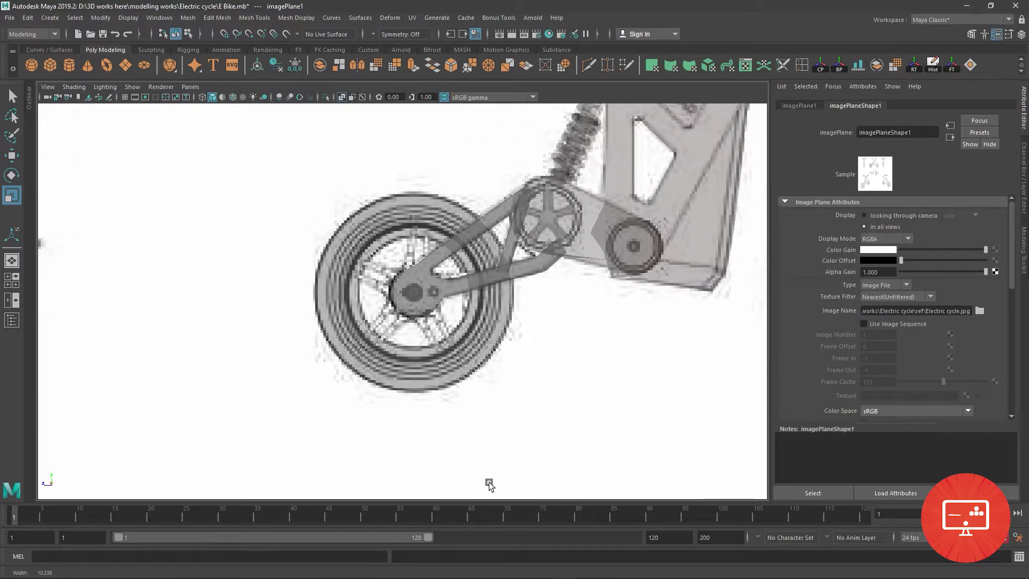
scroll(412, 297, up, 2)
scroll(410, 296, up, 2)
scroll(406, 310, up, 2)
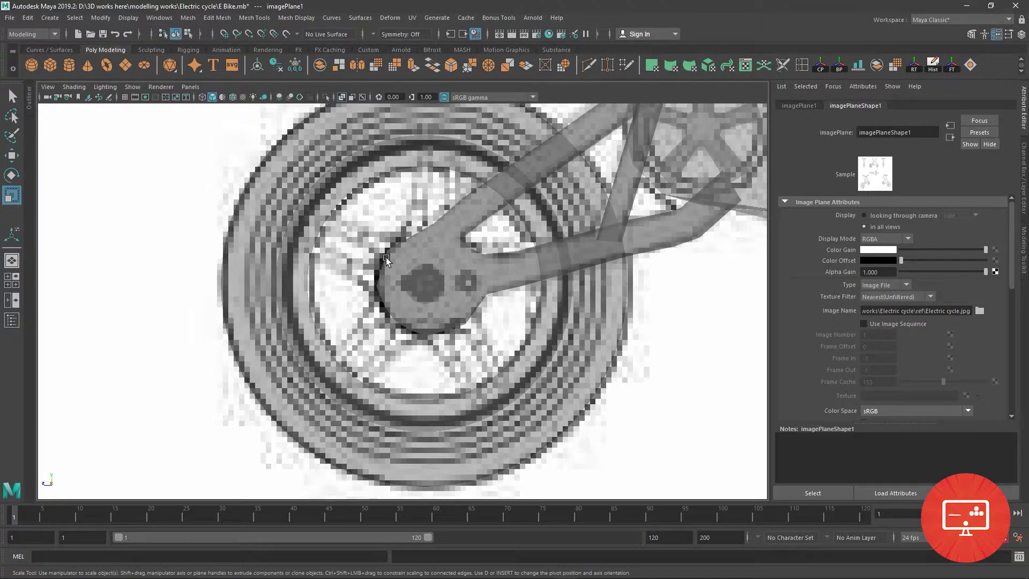
Select the five-spoke gear, undo an accidental resize, and move it onto the rear hub
click(708, 129)
alt+middle_drag(707, 130, 665, 194)
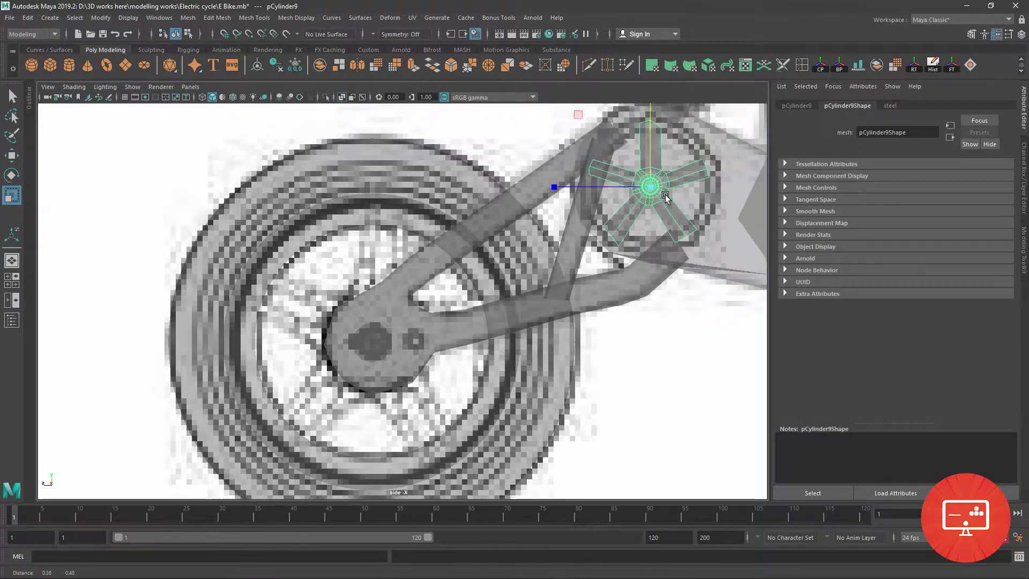
drag(656, 193, 633, 225)
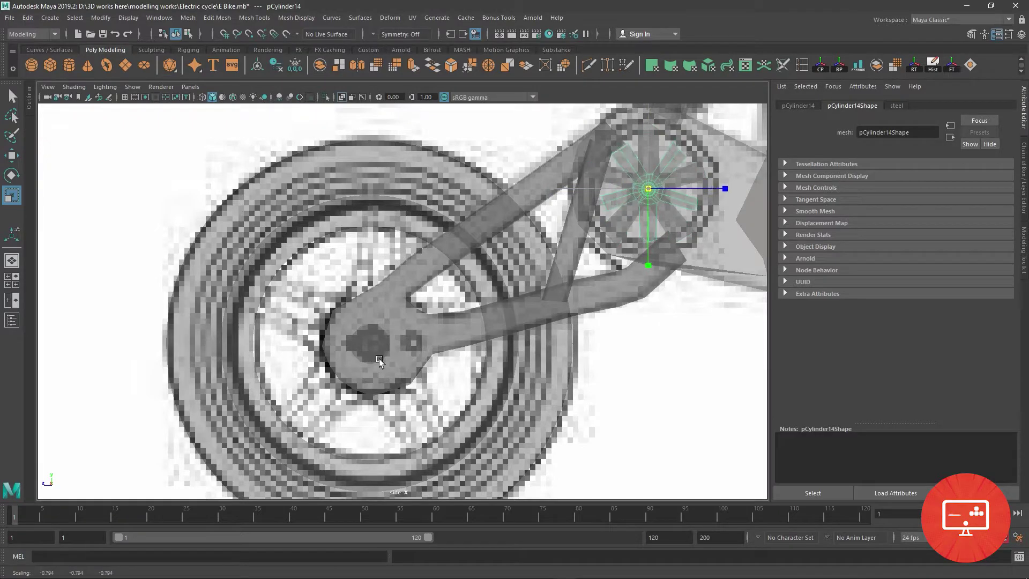
key(ctrl+z)
key(w)
mouse_move(651, 188)
mouse_down()
mouse_move(390, 355)
mouse_move(368, 344)
mouse_move(530, 478)
mouse_up()
Scale the gear up to fit the wheel rim and centre it on the hub
key(r)
key(w)
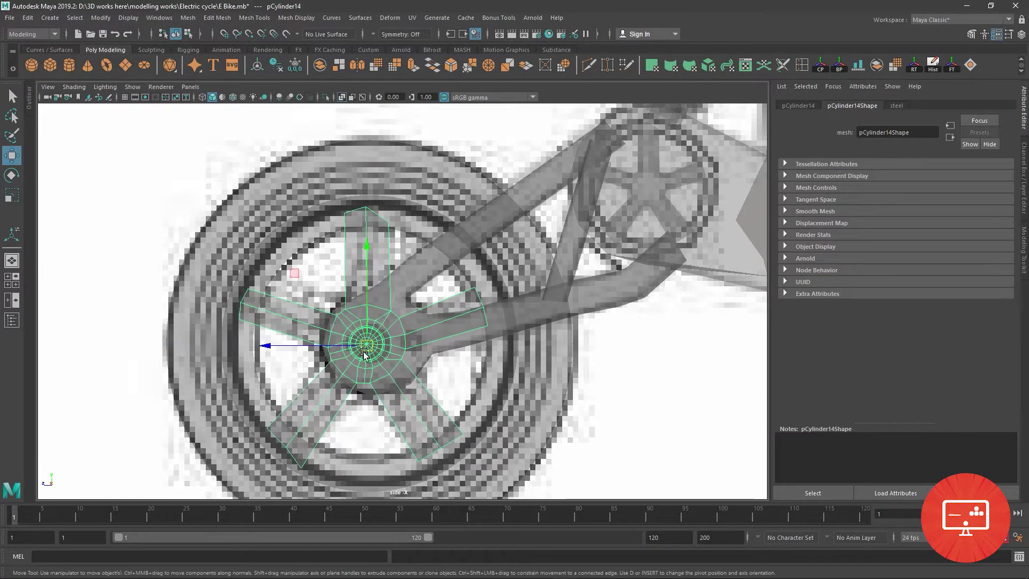
mouse_move(367, 346)
mouse_down()
mouse_move(386, 358)
mouse_move(377, 347)
mouse_up()
key(r)
key(w)
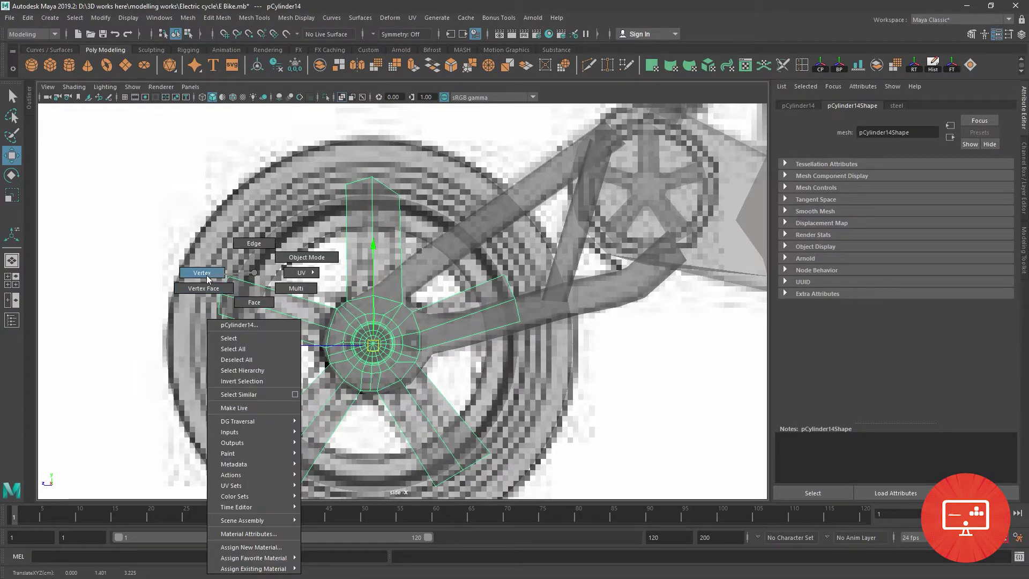
Return the gear to object mode and rotate it slightly to align its spokes with the reference
right_drag(255, 296, 206, 280)
right_drag(369, 272, 417, 275)
click(421, 257)
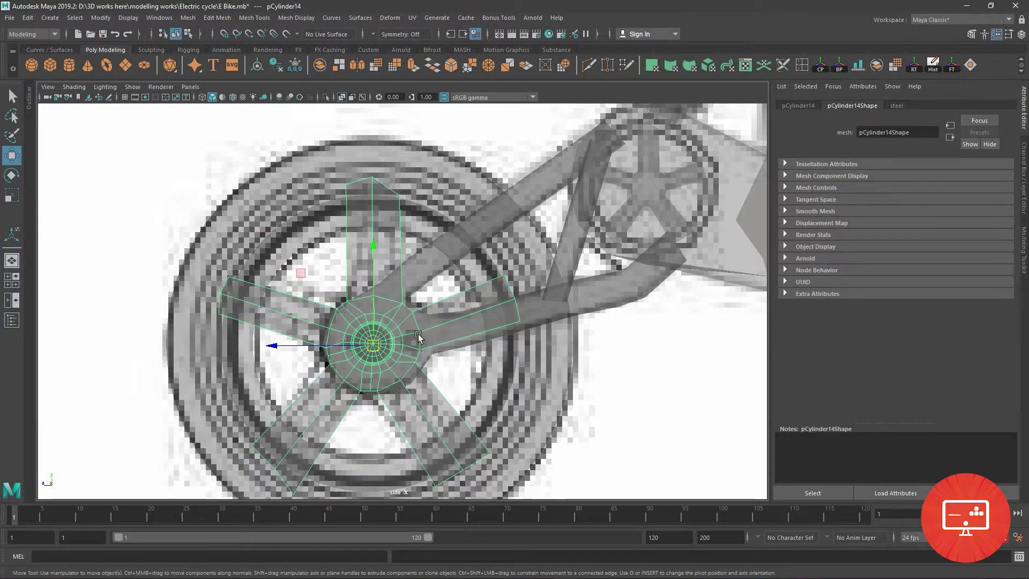
key(e)
drag(455, 275, 459, 285)
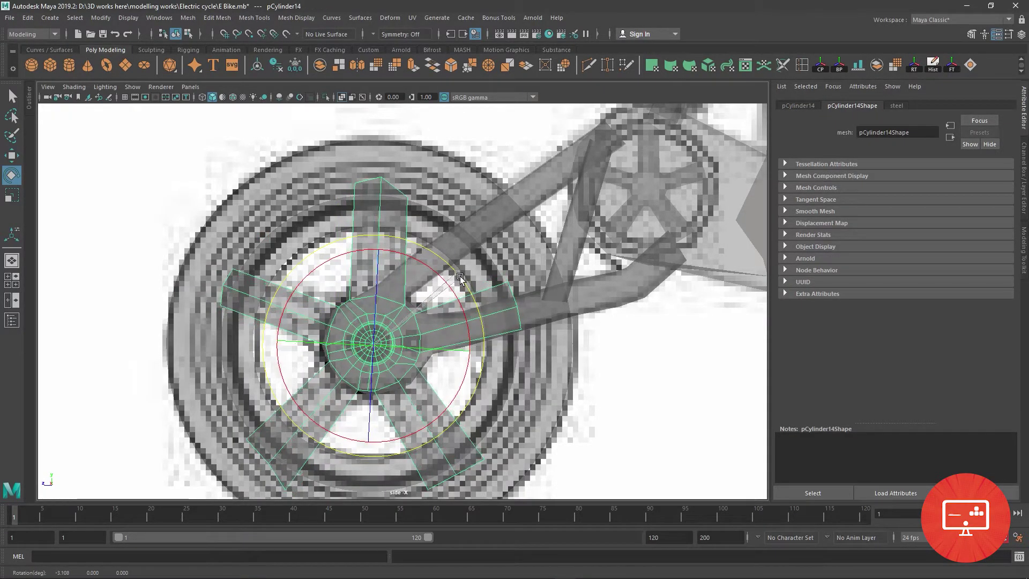
scroll(459, 285, up, 2)
Select edges on the hub's spokes and bevel them with a 0.5 fraction
scroll(375, 321, up, 2)
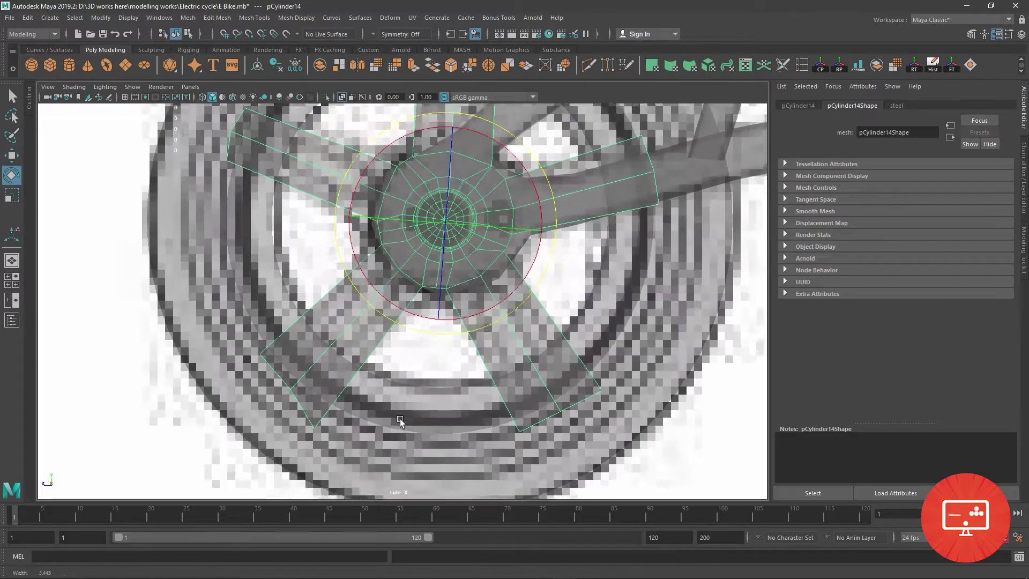
scroll(338, 343, up, 1)
right_click(337, 271)
click(310, 366)
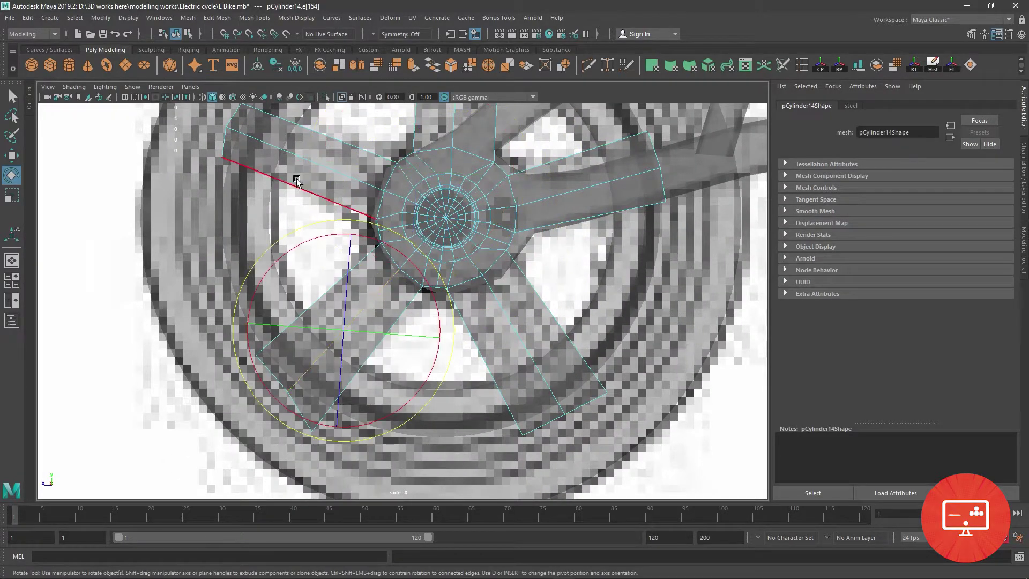
shift+click(268, 139)
shift+click(573, 198)
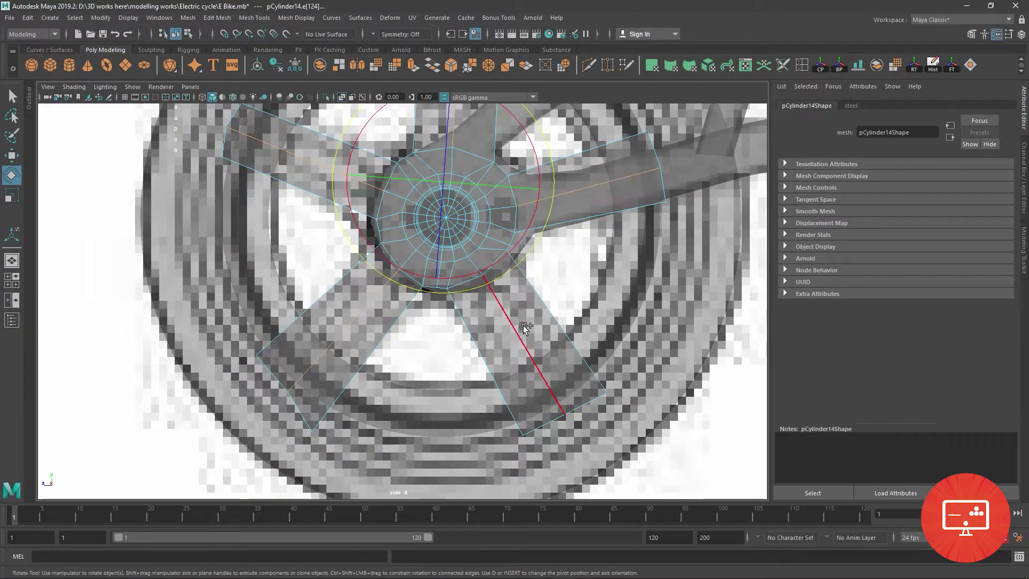
alt+middle_drag(539, 265, 529, 294)
click(459, 66)
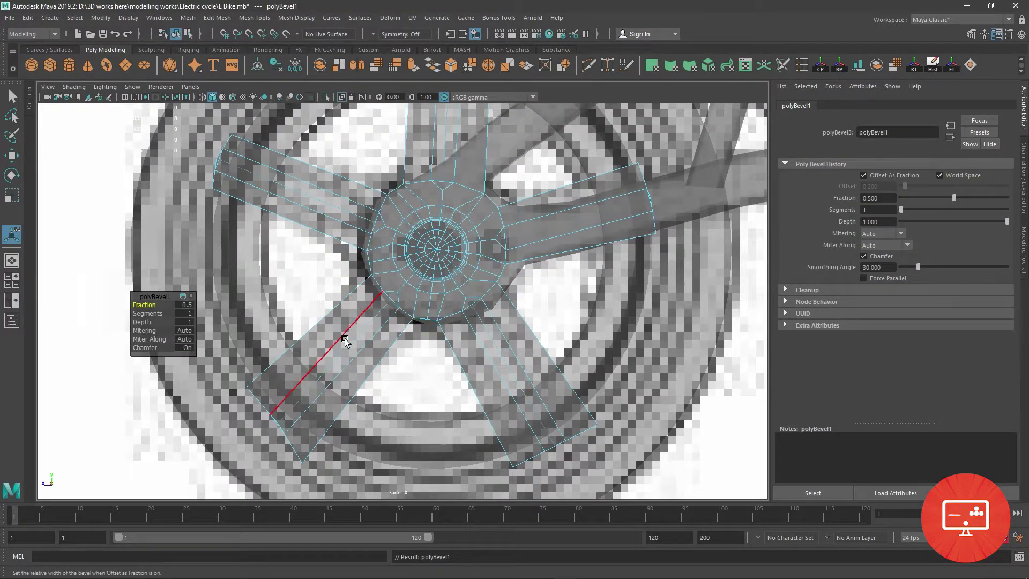
Switch the hub to face mode and select, then clear, a spoke's faces
right_drag(351, 343, 353, 351)
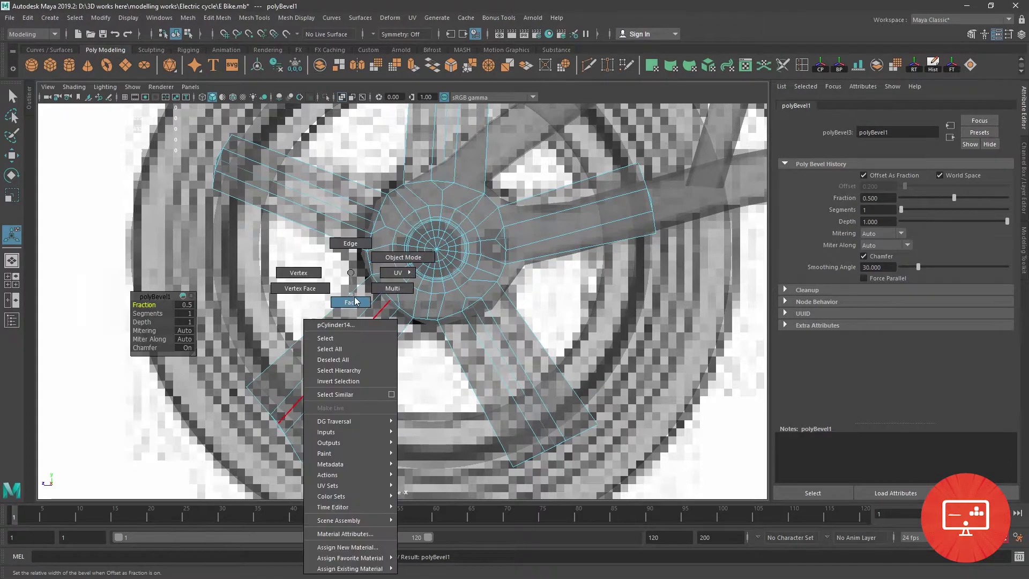
click(353, 347)
ctrl+click(353, 348)
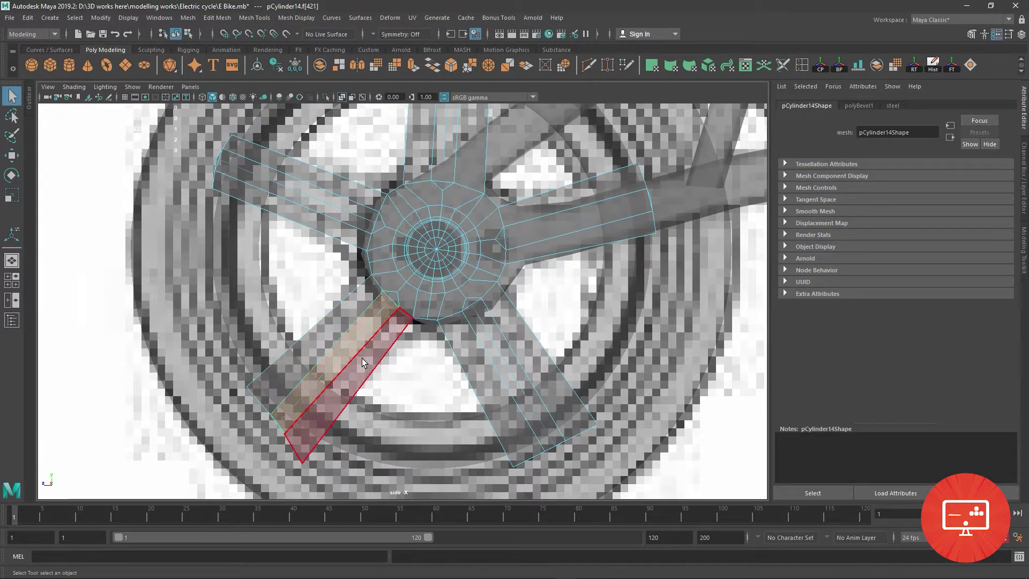
Select and deselect a lower-right spoke face, then orbit the perspective view around the rear wheel
click(508, 354)
ctrl+click(557, 246)
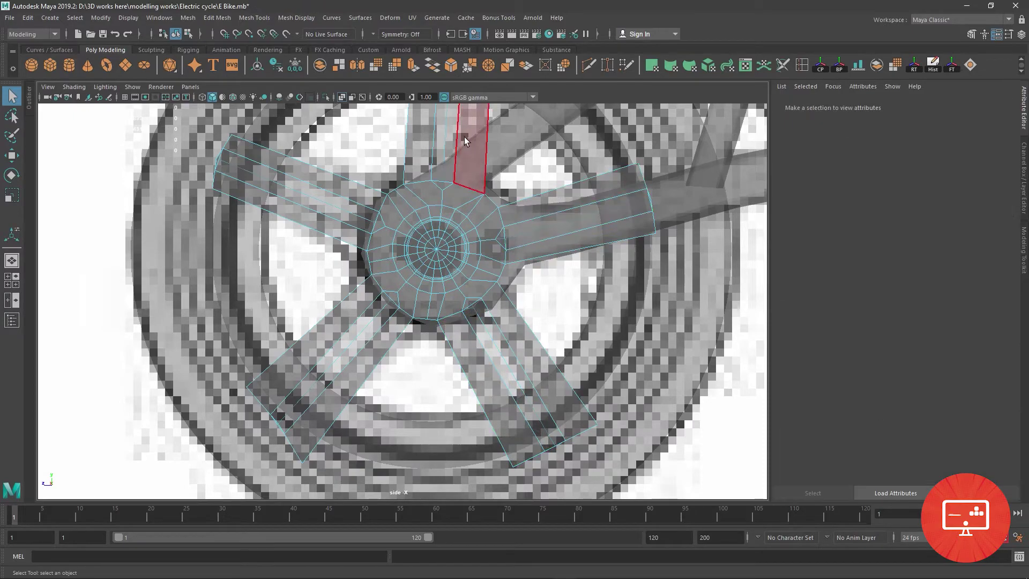
click(309, 186)
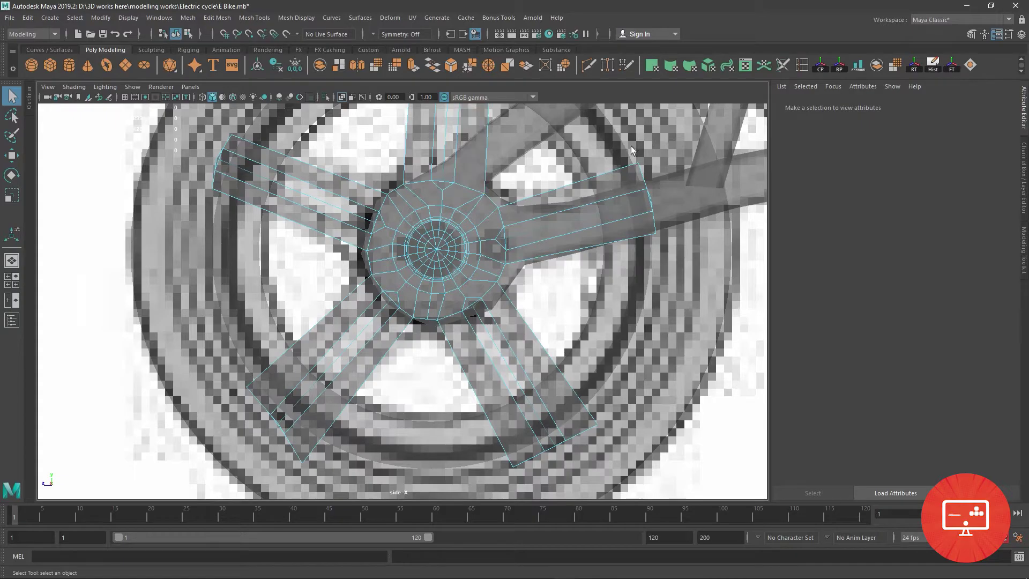
key(space)
key(space)
mouse_move(493, 230)
alt+mouse_down()
mouse_move(544, 214)
mouse_move(506, 292)
alt+mouse_up()
key(space)
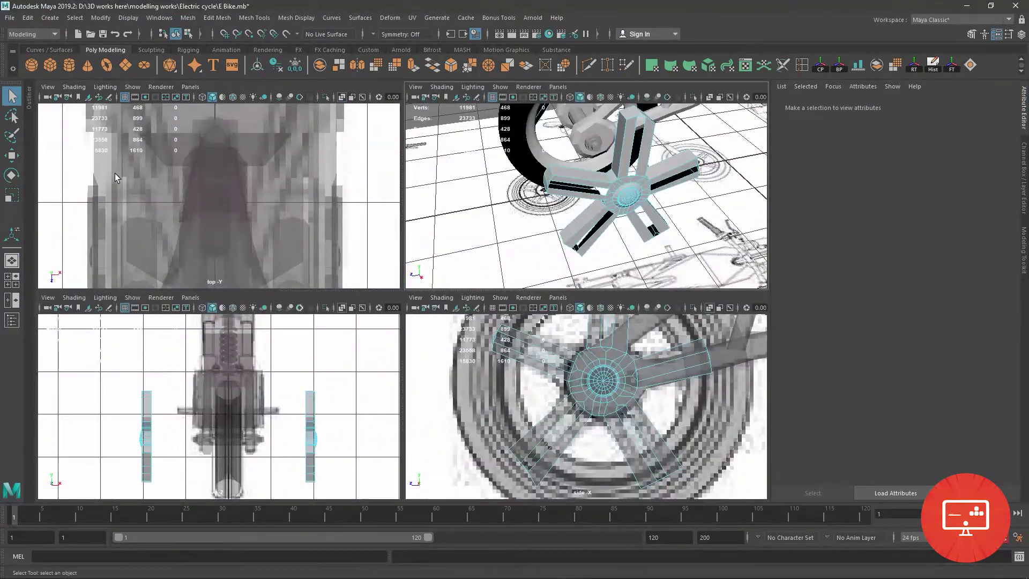
key(space)
Maximize the top view and marquee-select the right spoke strip's faces, then clear them
scroll(381, 236, down, 1)
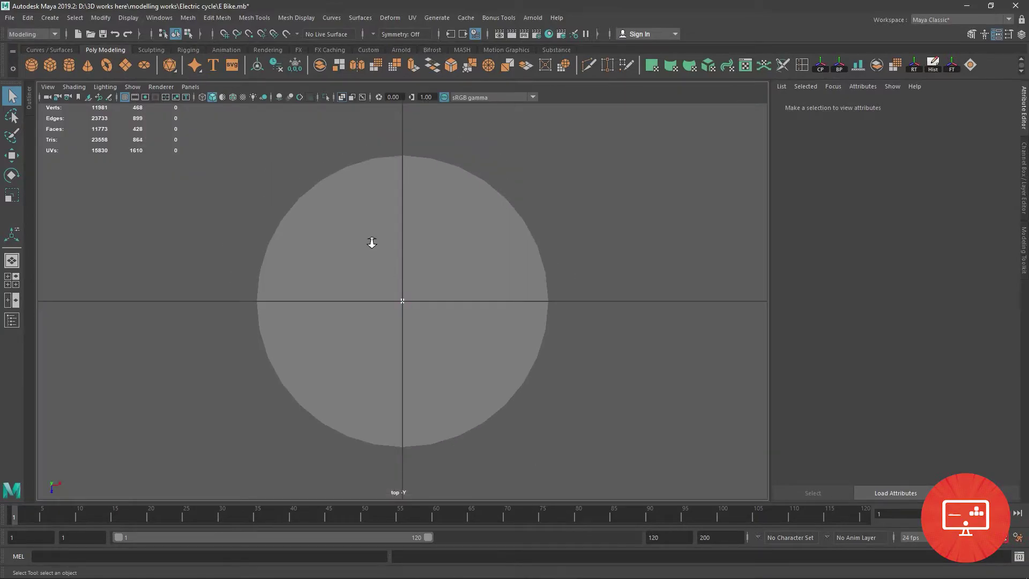
scroll(371, 242, up, 3)
key(space)
click(589, 387)
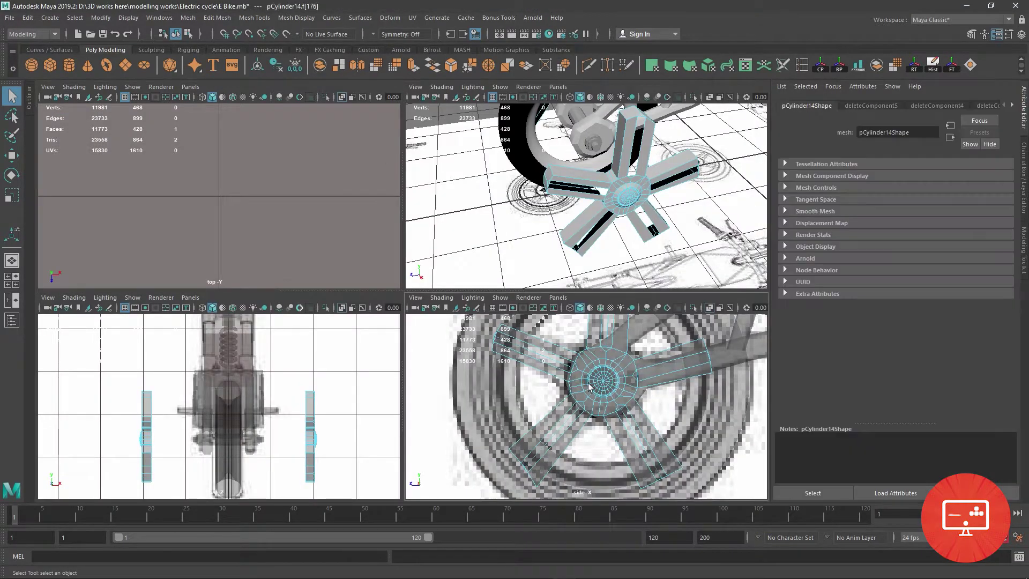
key(space)
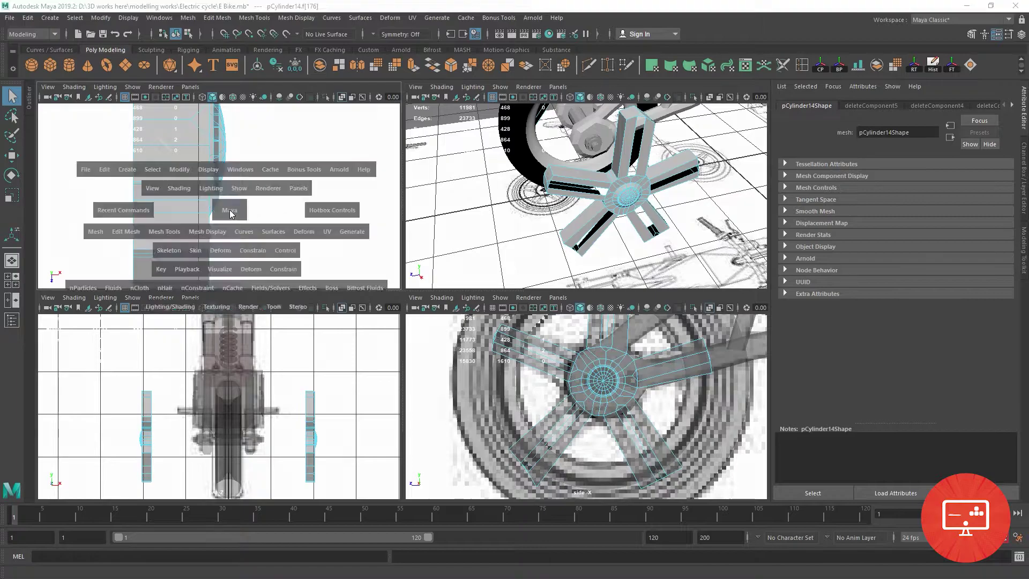
scroll(358, 213, down, 3)
drag(358, 214, 393, 375)
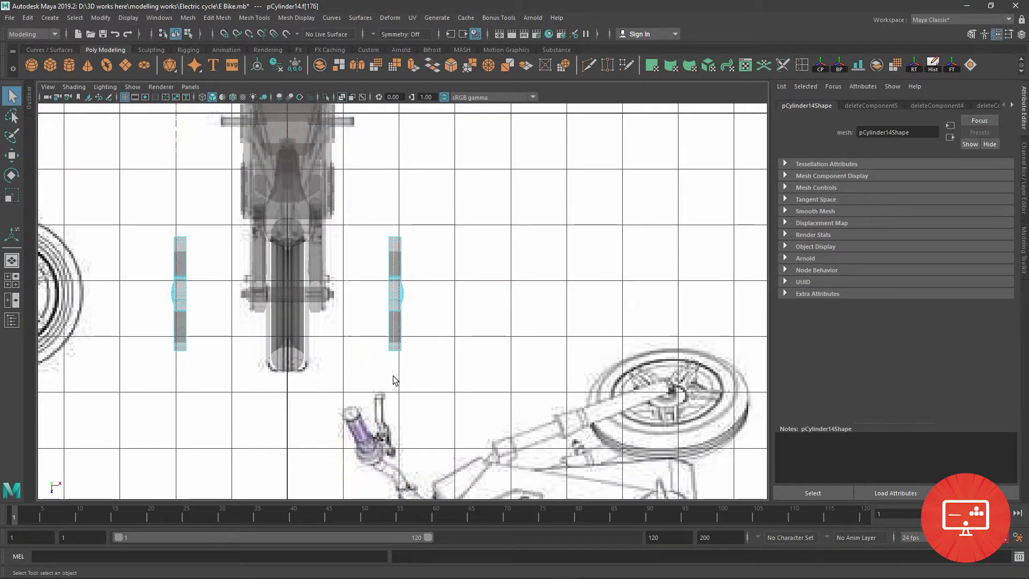
click(392, 373)
Orbit the perspective view around the rear wheel, then select the upper-left spoke's faces
key(space)
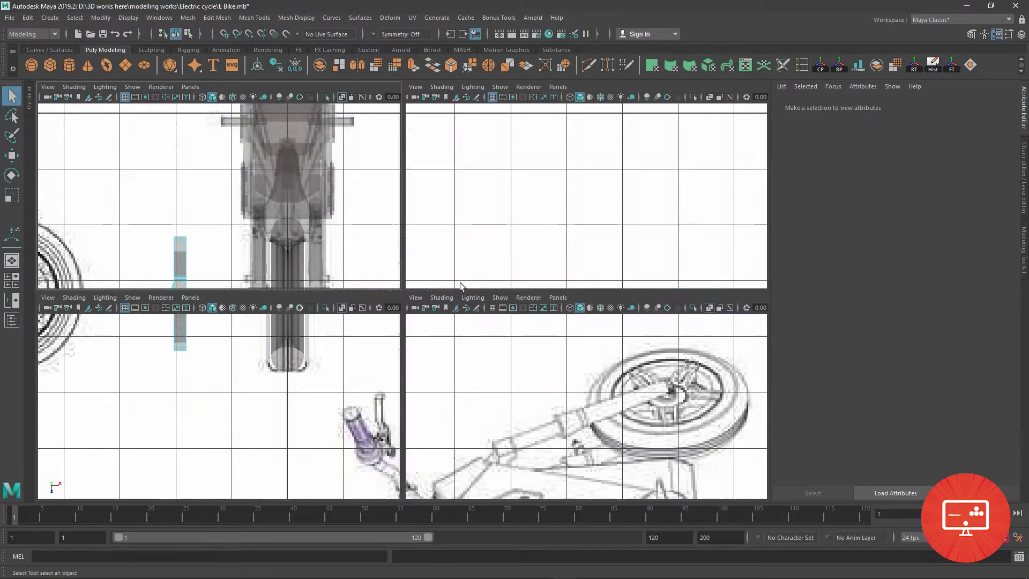
key(space)
mouse_move(521, 244)
alt+mouse_down()
mouse_move(467, 250)
mouse_move(320, 191)
alt+mouse_up()
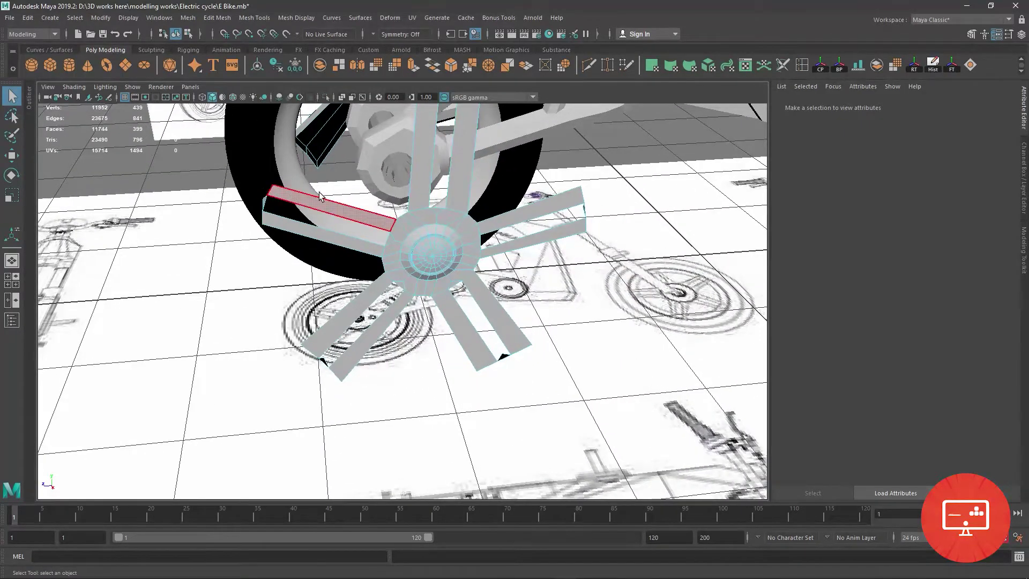
key(space)
key(space)
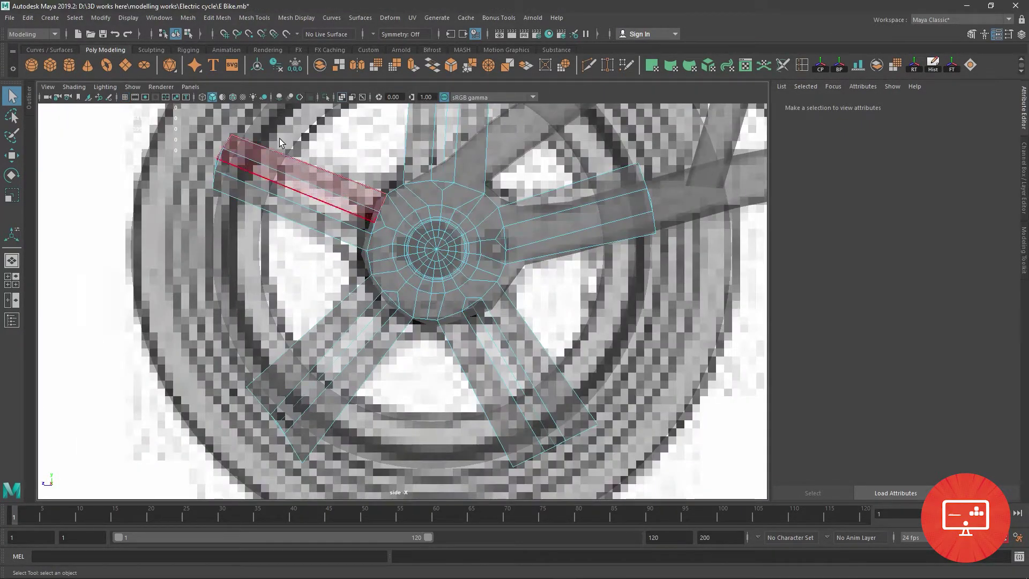
drag(287, 128, 538, 373)
scroll(539, 386, down, 2)
Select the outer spoke-end vertices of the hub in the side view
scroll(541, 407, down, 4)
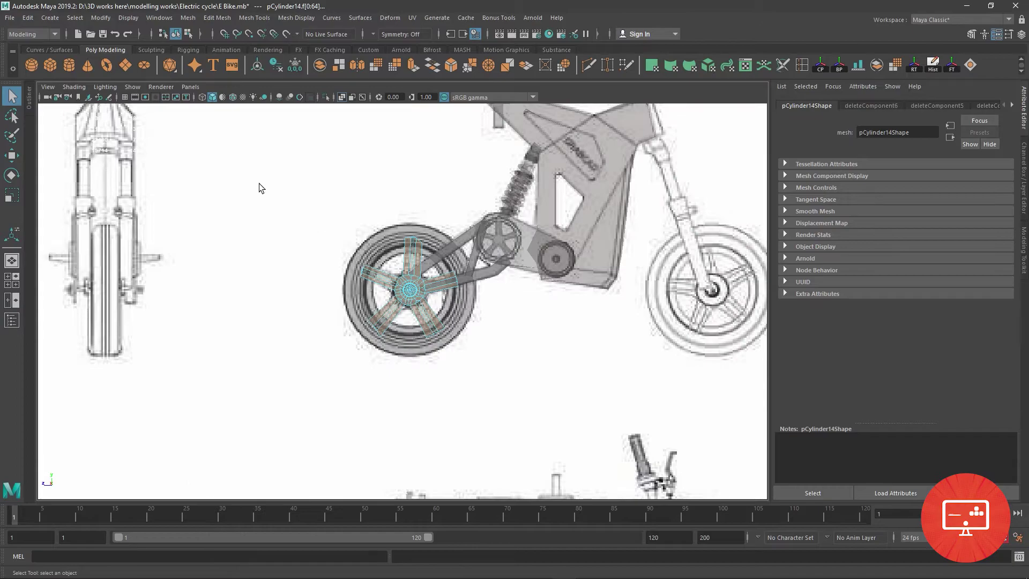
click(543, 422)
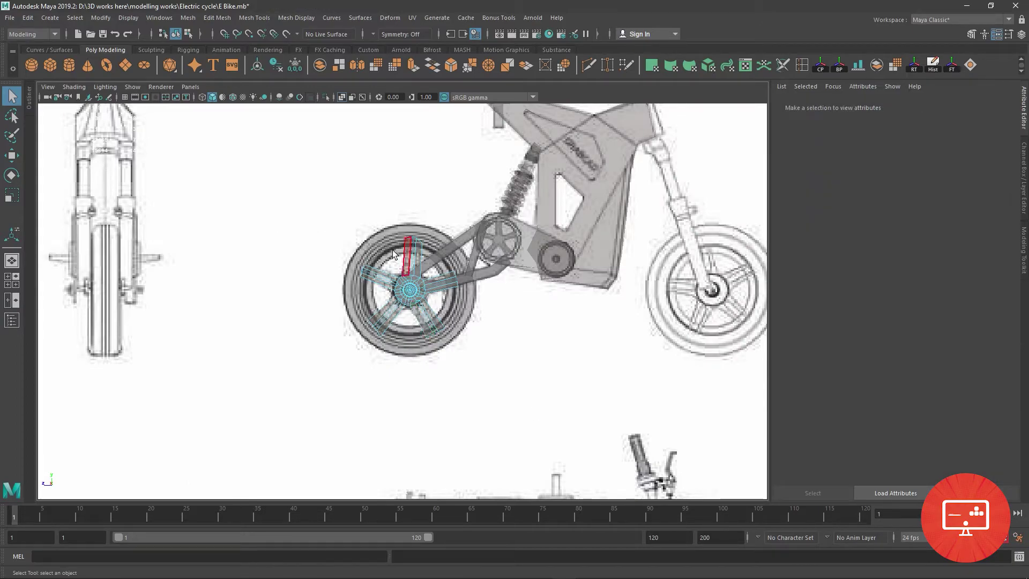
scroll(385, 251, up, 3)
scroll(365, 249, up, 2)
scroll(332, 246, up, 2)
right_click(292, 245)
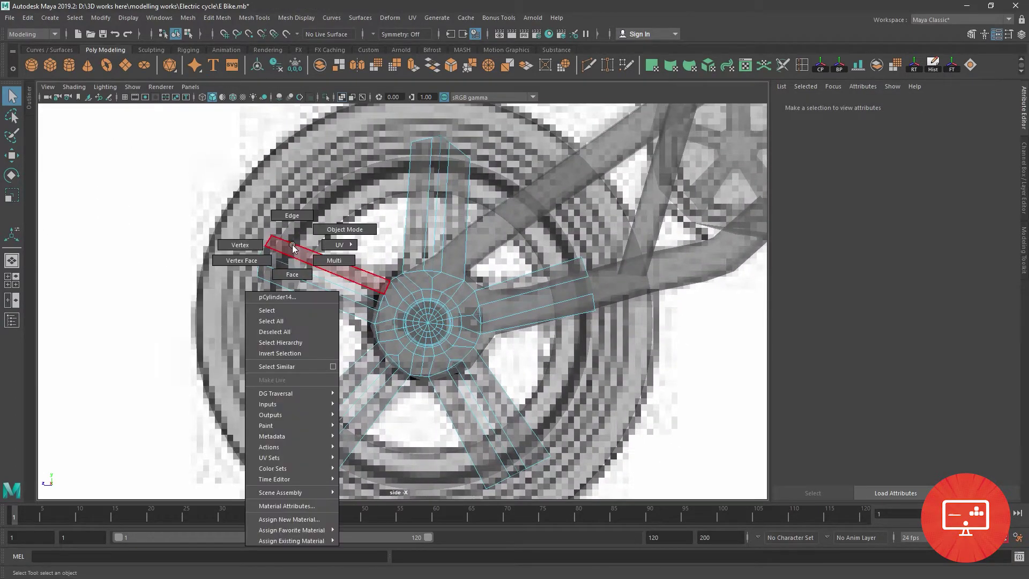
click(240, 245)
alt+middle_drag(380, 263, 404, 281)
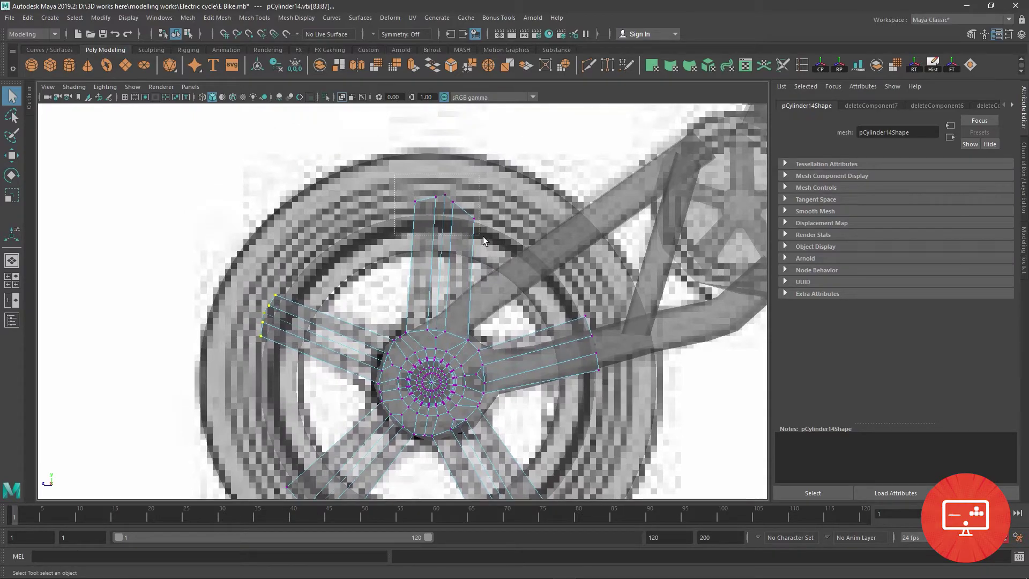
alt+middle_drag(616, 406, 473, 390)
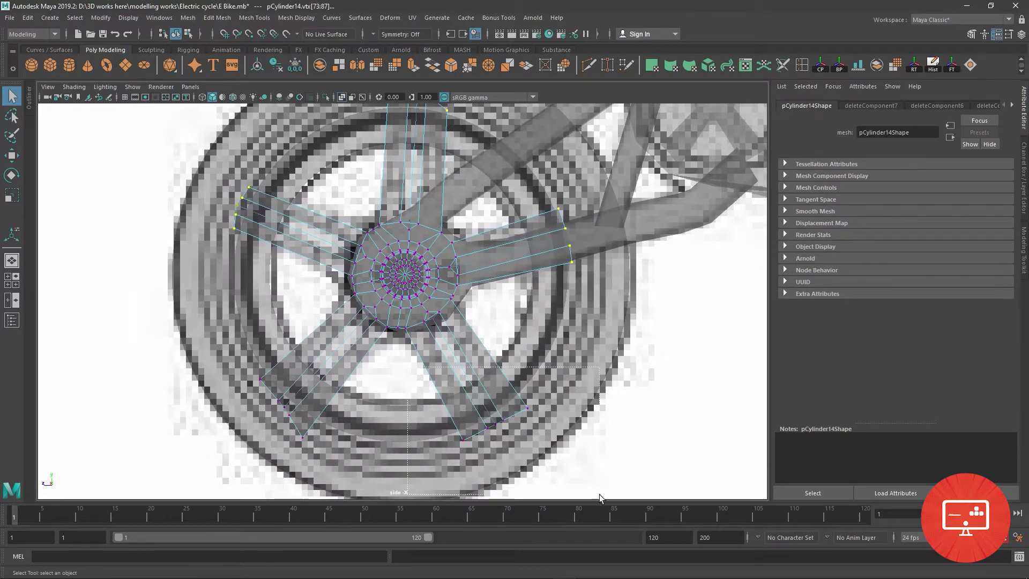
shift+drag(313, 463, 315, 462)
Scale the spoke-end vertices inward toward the hub, trying Circularize and undoing it
key(r)
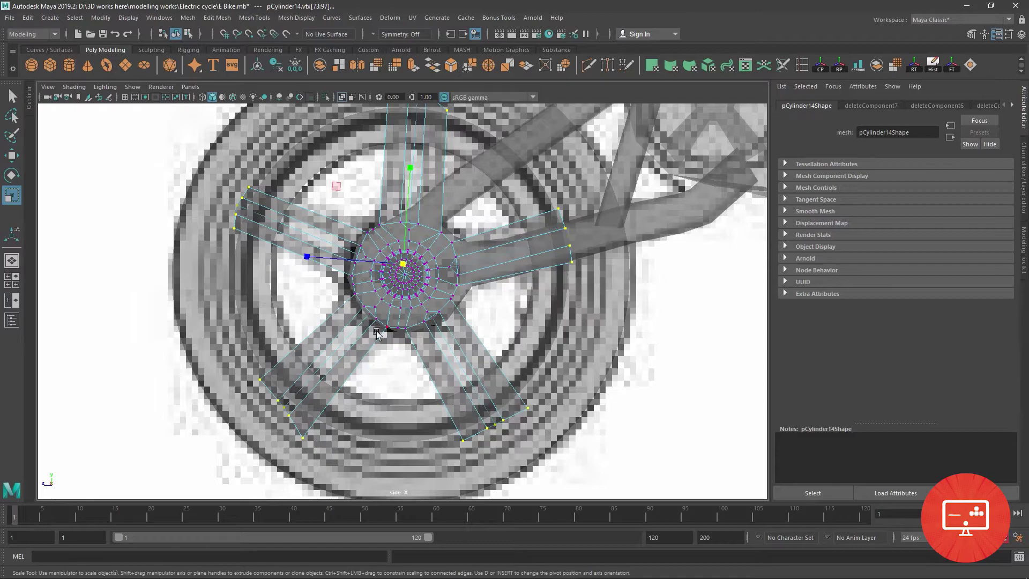
drag(403, 264, 322, 242)
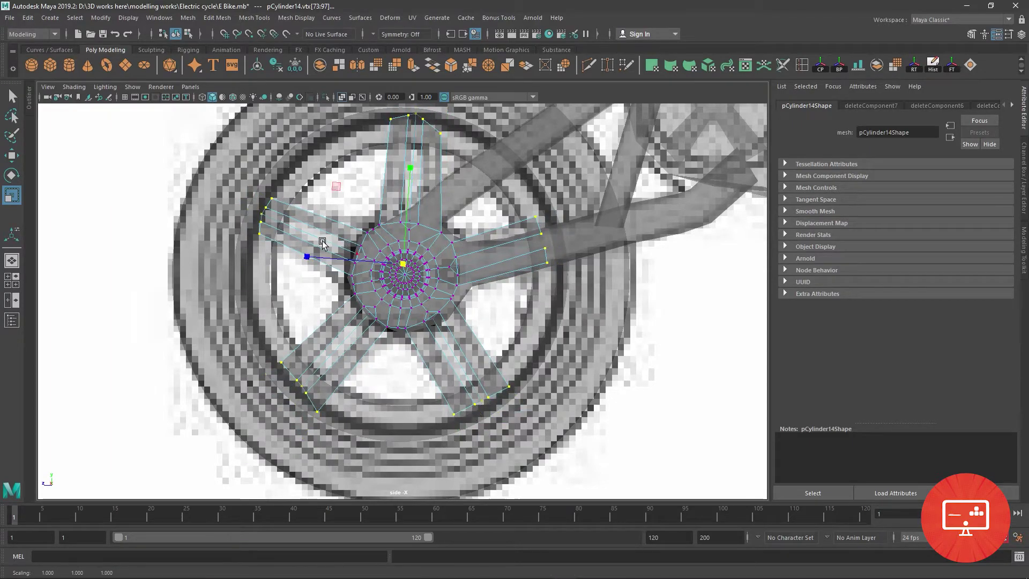
drag(400, 268, 387, 272)
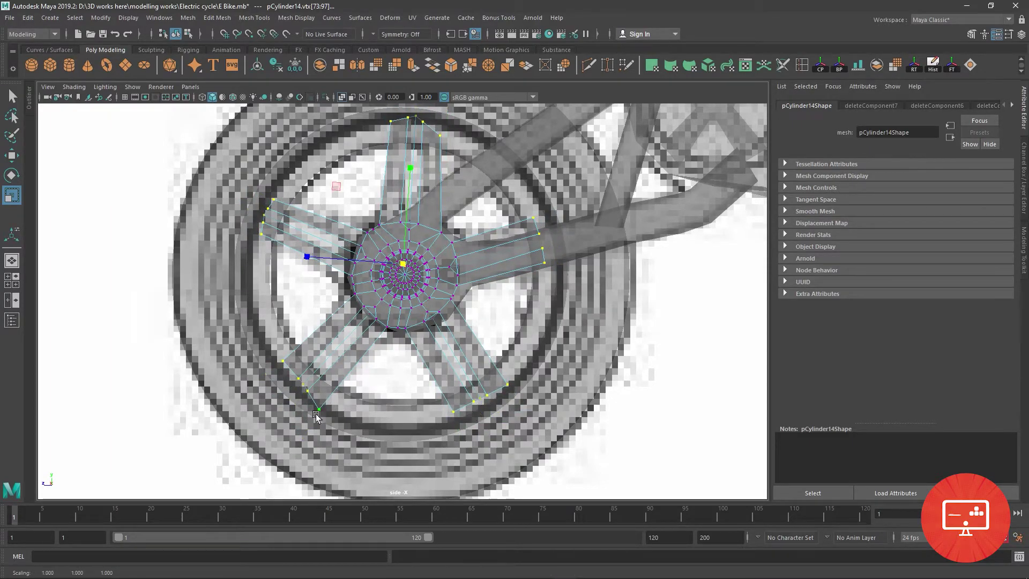
click(563, 71)
key(ctrl+z)
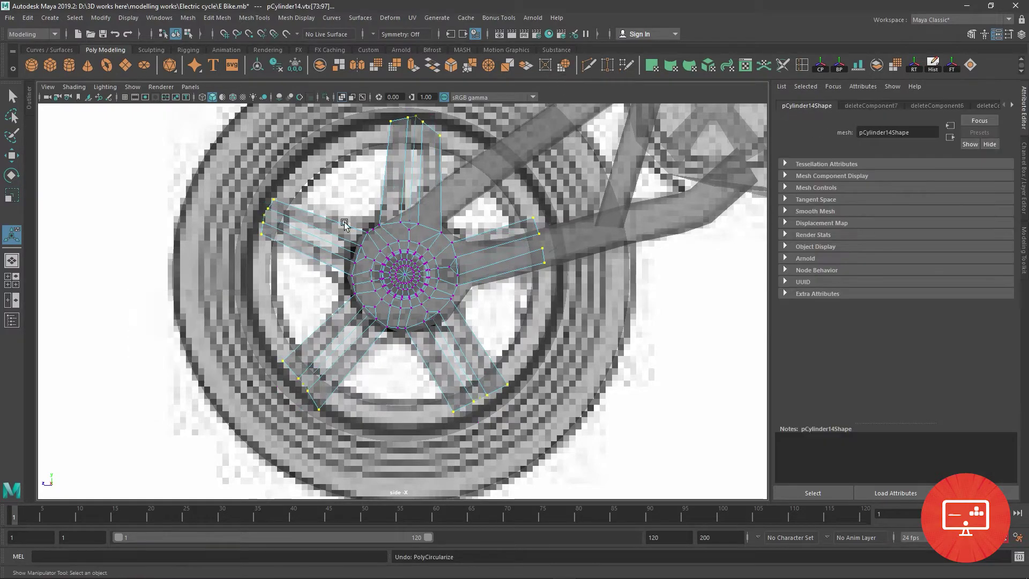
key(f)
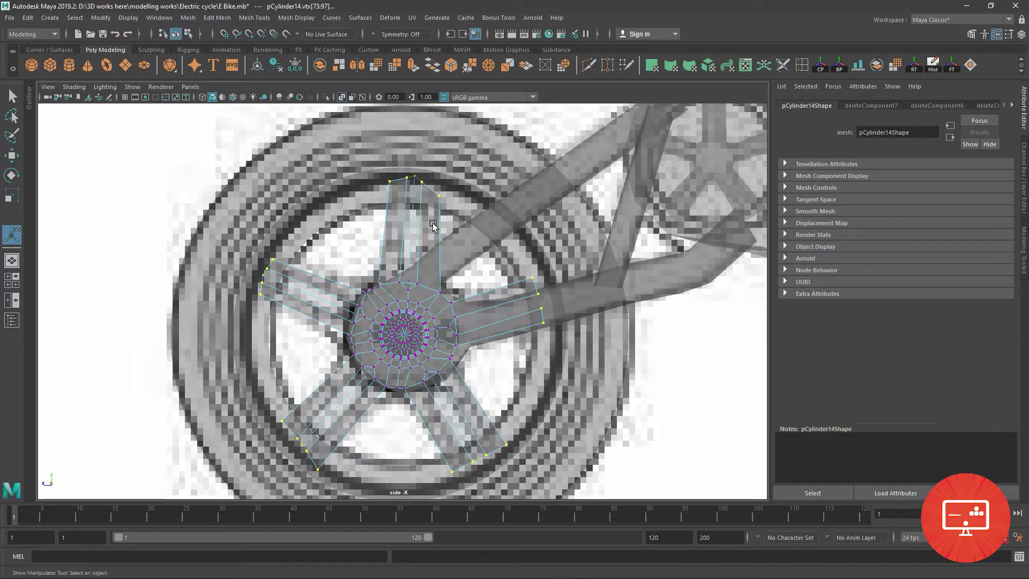
Select the spoke edges on the spokes mesh, try Circularize, then undo it
right_click(274, 273)
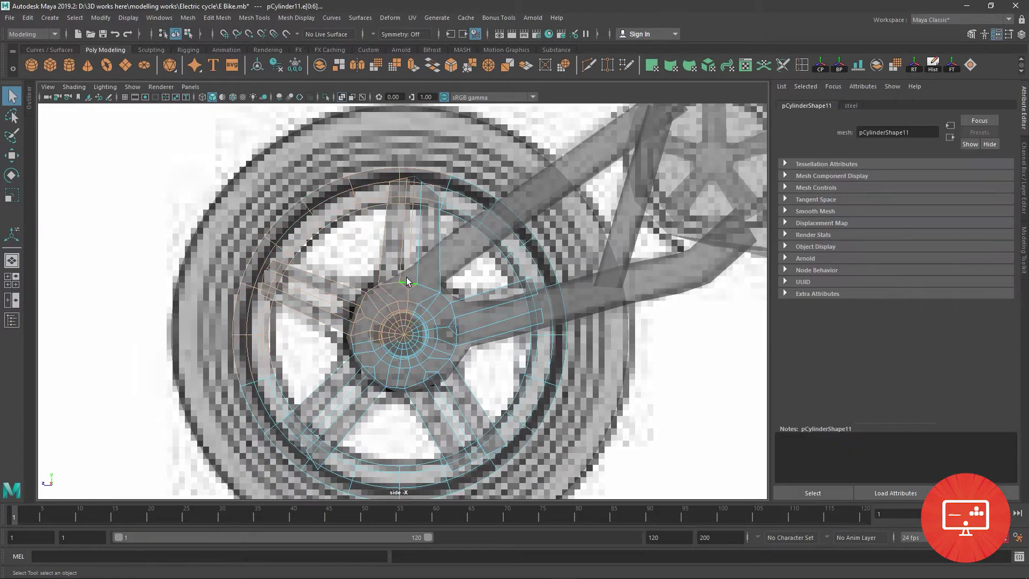
click(452, 262)
click(426, 314)
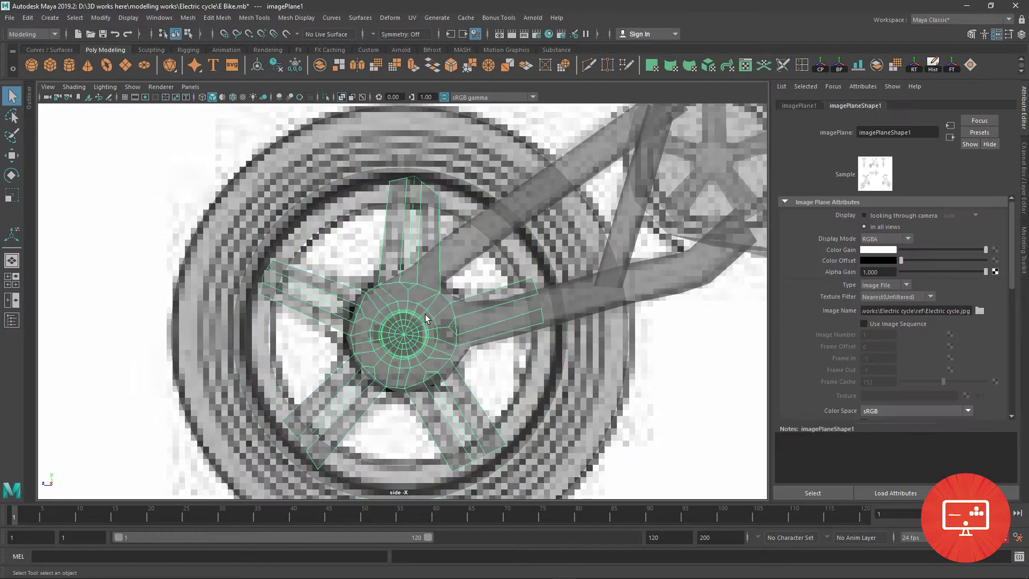
right_click(425, 273)
click(421, 242)
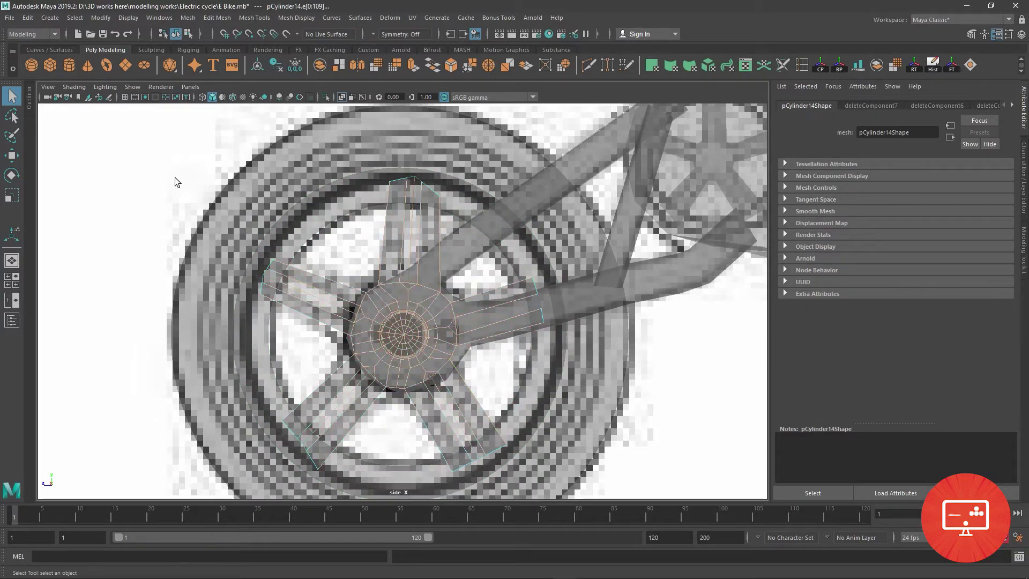
drag(175, 178, 566, 488)
click(472, 370)
click(561, 68)
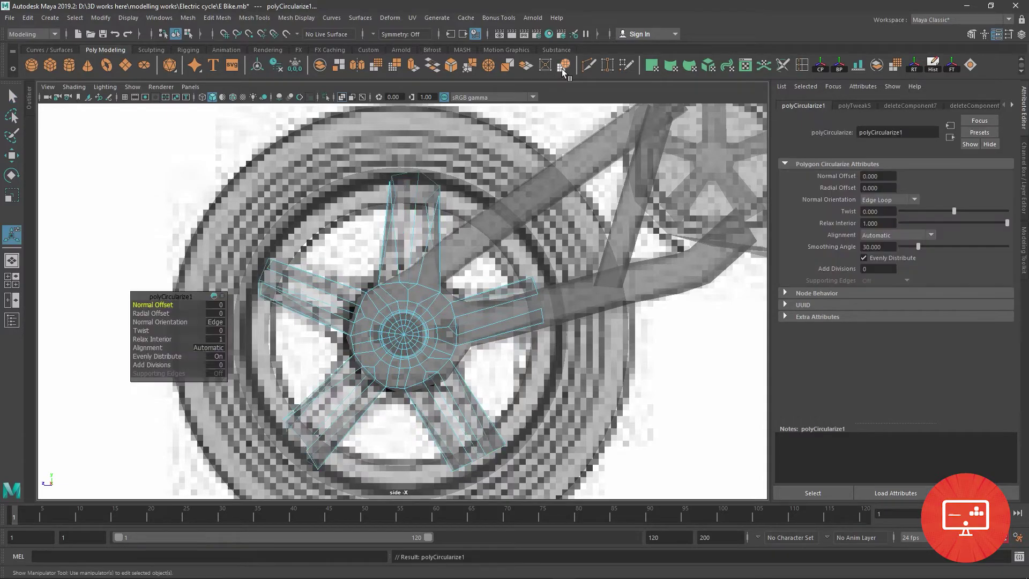
key(ctrl+z)
scroll(405, 218, down, 3)
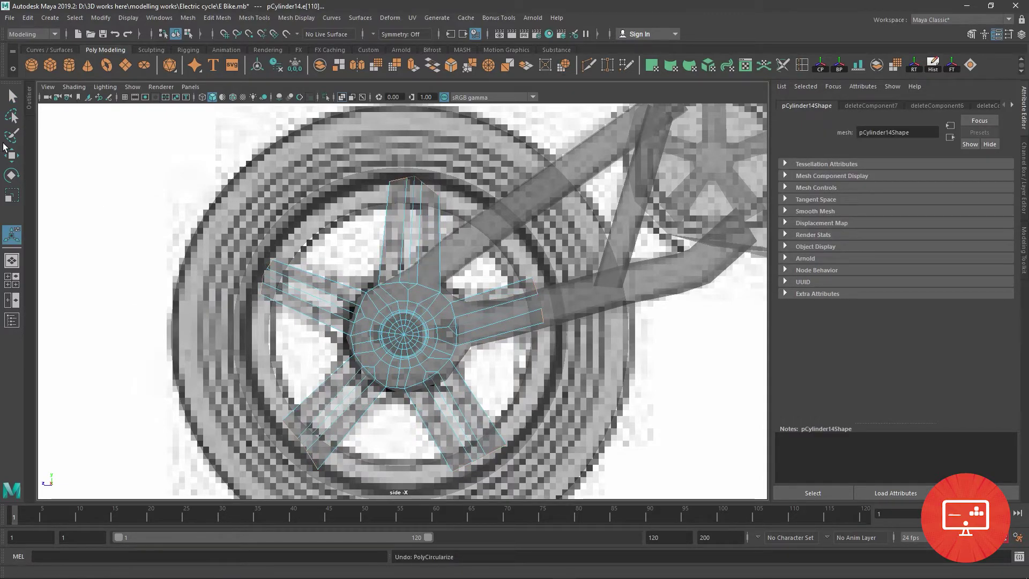
key(w)
key(space)
Delete the left-side spoke faces in the top view
key(space)
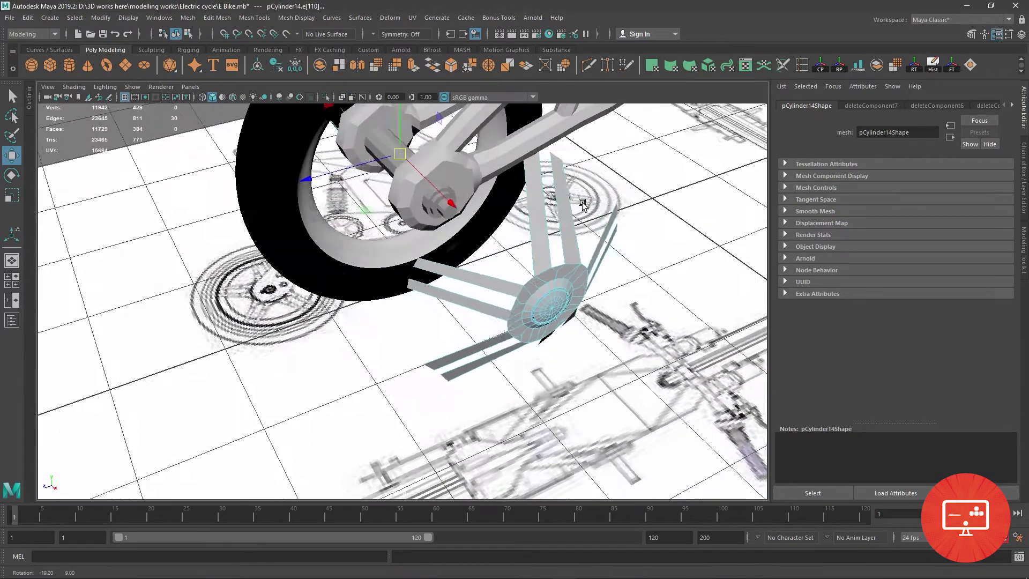
alt+drag(611, 155, 557, 246)
key(space)
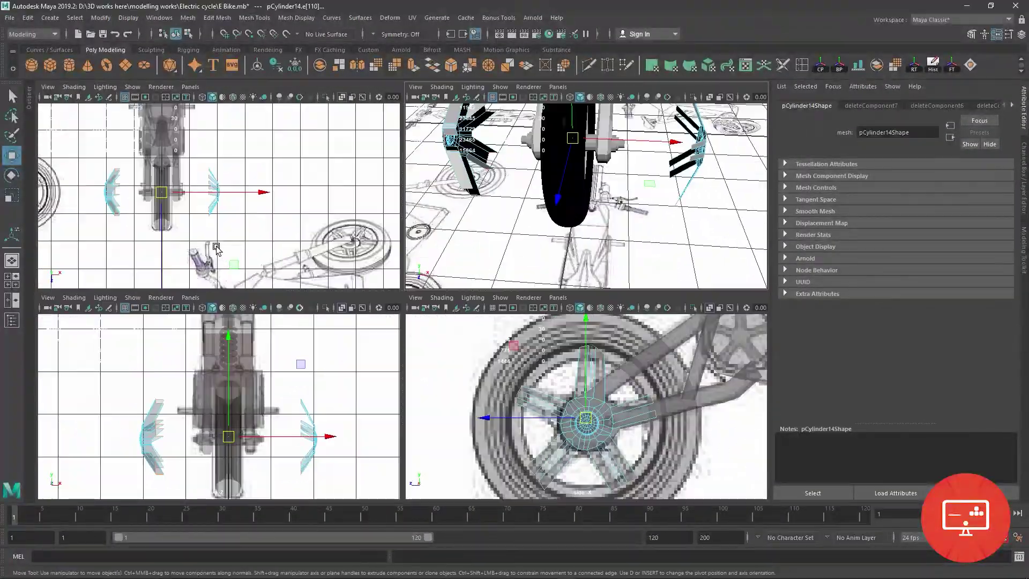
key(space)
scroll(236, 322, up, 3)
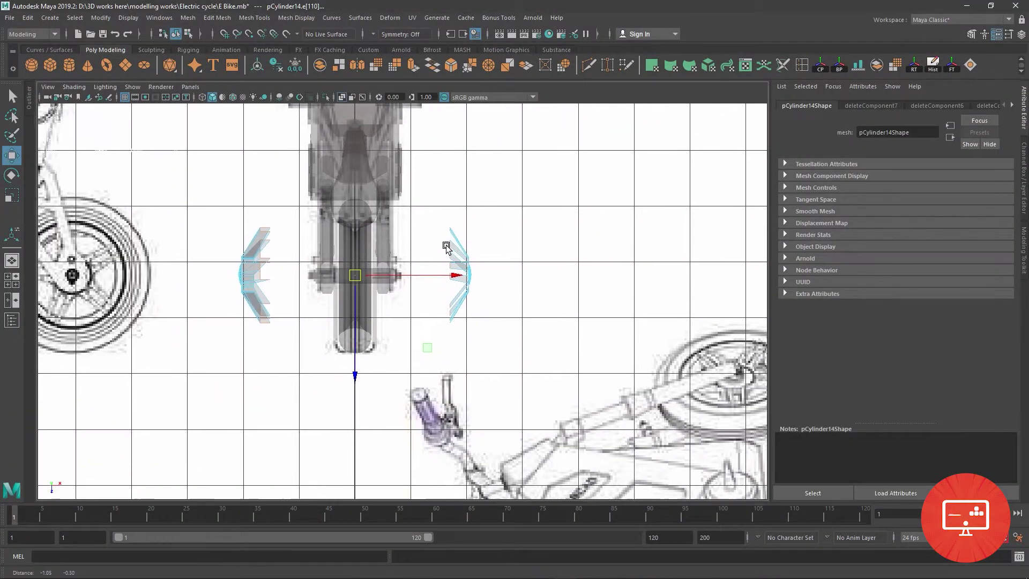
scroll(177, 278, up, 2)
mouse_move(199, 270)
right_down()
mouse_move(201, 245)
mouse_move(161, 252)
right_up()
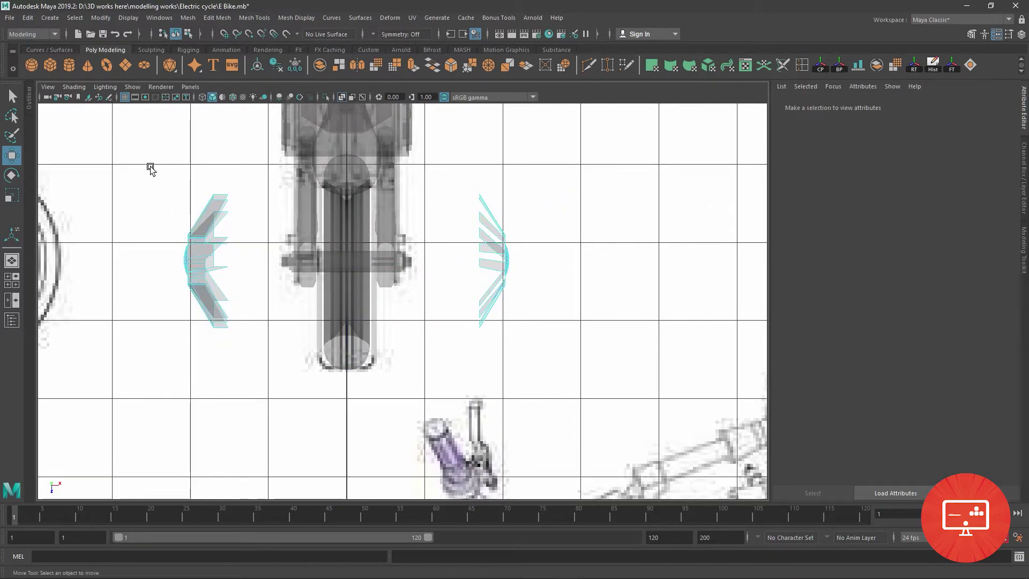
drag(150, 169, 238, 349)
key(Delete)
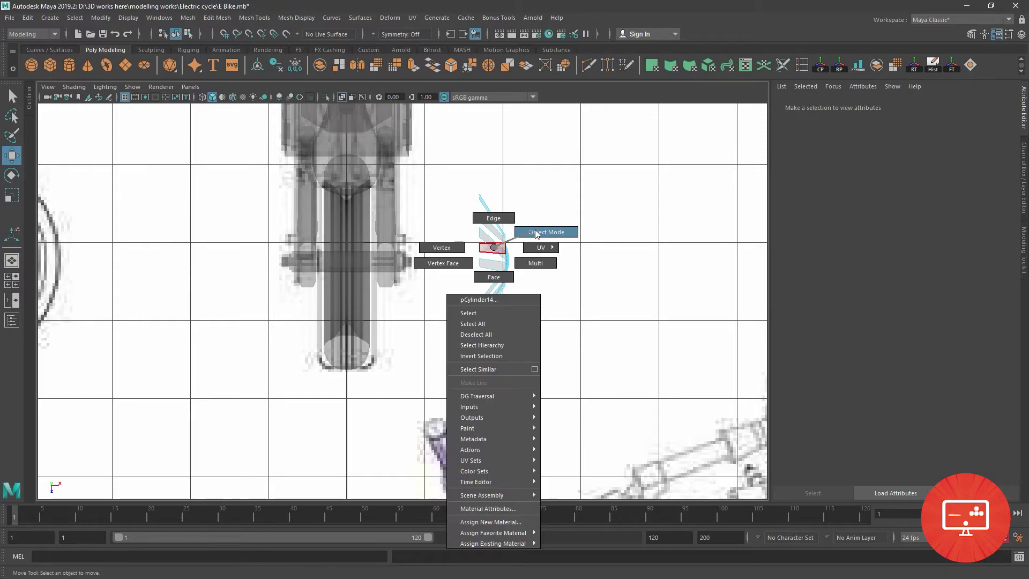
Move the fan's left column of vertices along X to flatten the spokes
mouse_move(487, 243)
right_down()
mouse_move(535, 209)
mouse_move(437, 221)
right_up()
right_click(489, 224)
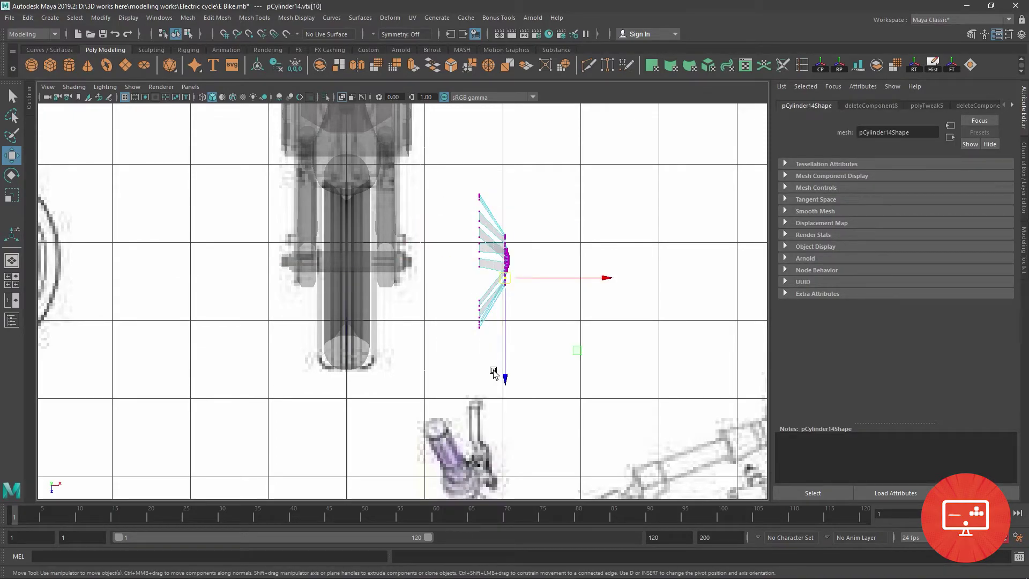
drag(493, 373, 471, 188)
drag(585, 260, 609, 263)
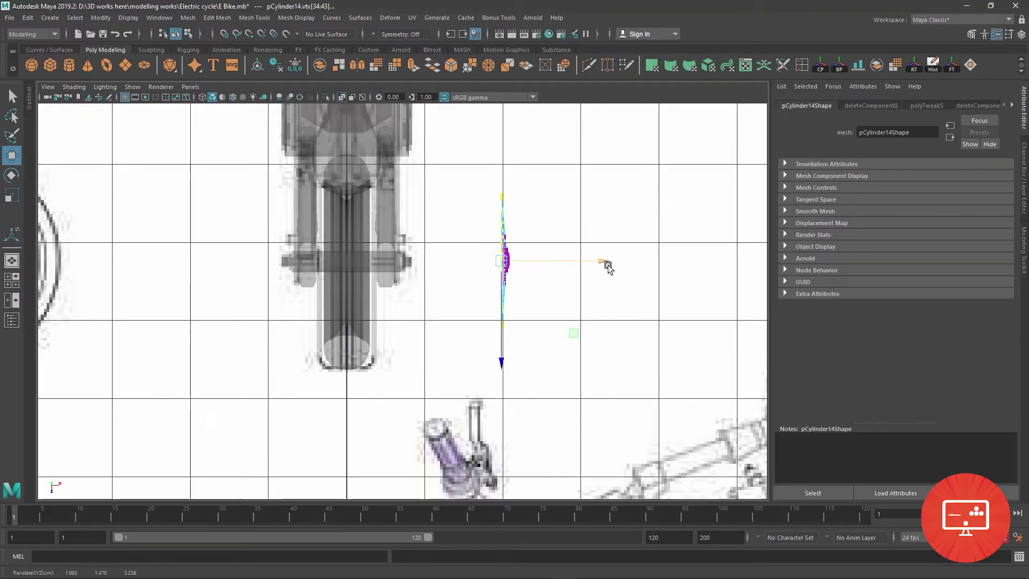
key(space)
key(space)
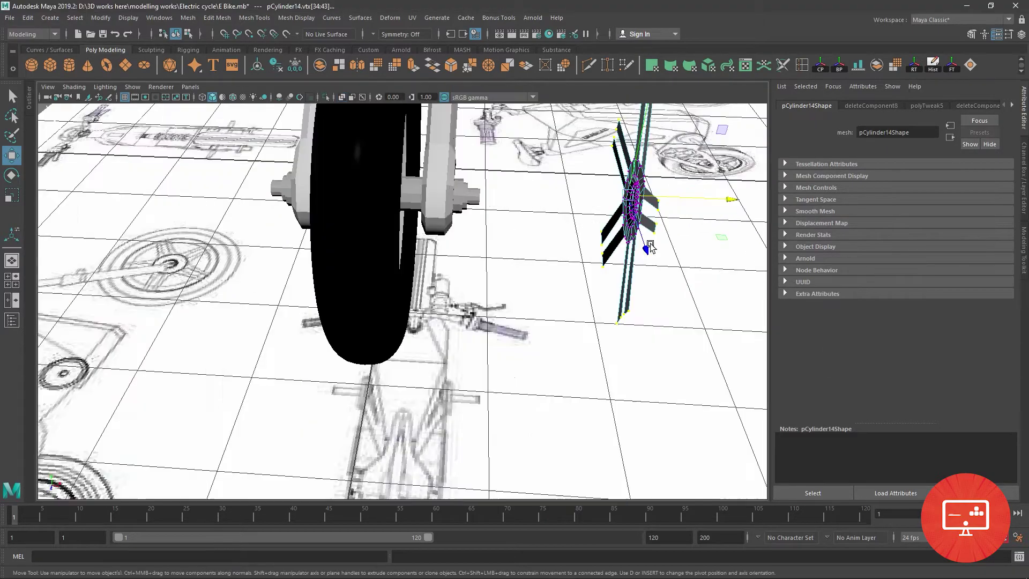
Select the ring of faces around the hub centre
alt+drag(691, 214, 471, 308)
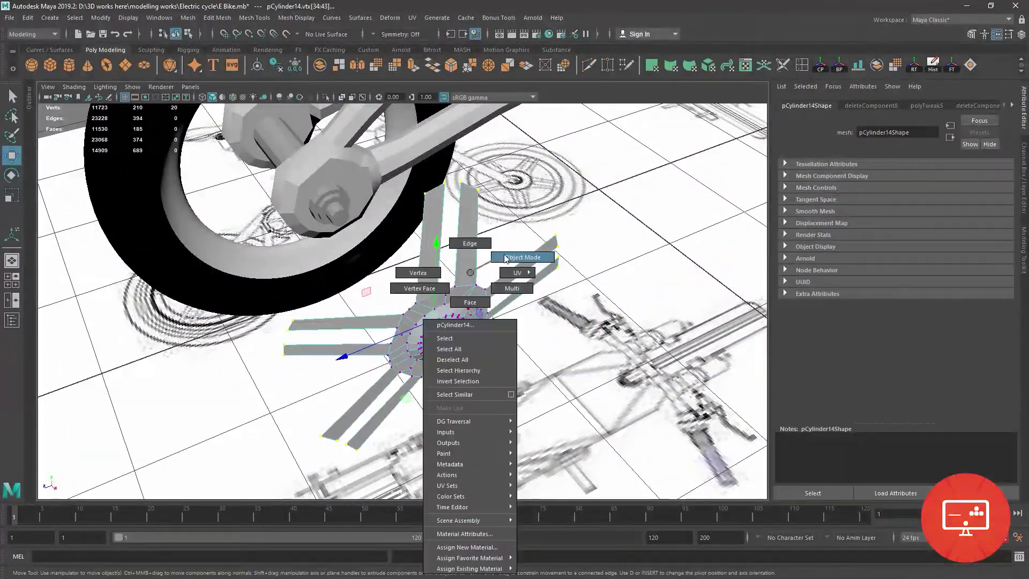
right_drag(472, 310, 517, 260)
scroll(333, 279, up, 5)
right_drag(333, 225, 321, 248)
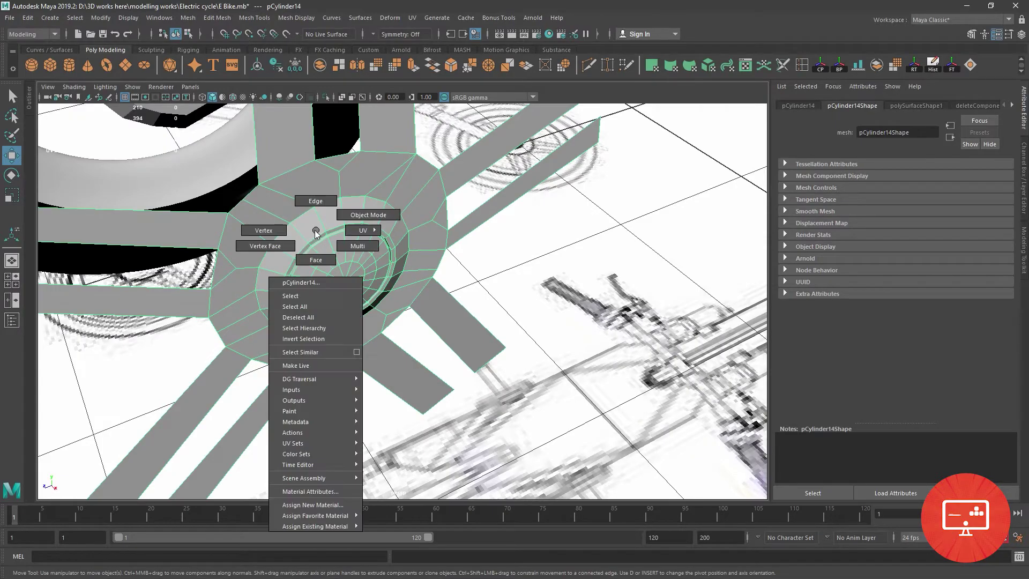
click(319, 221)
double_click(338, 217)
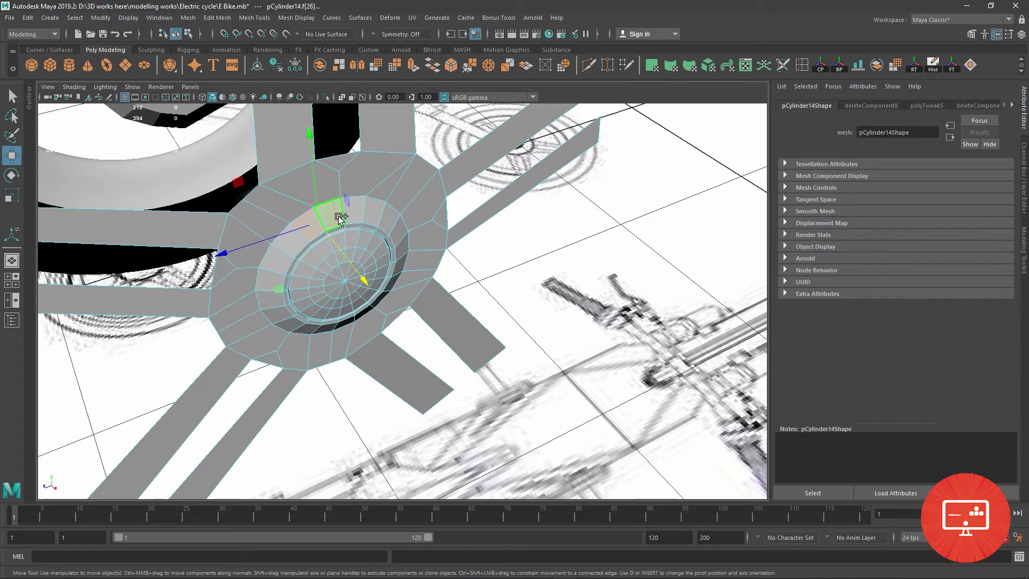
Delete the hub's centre ring and inner disc faces to open a hole
key(Delete)
double_click(331, 258)
key(Delete)
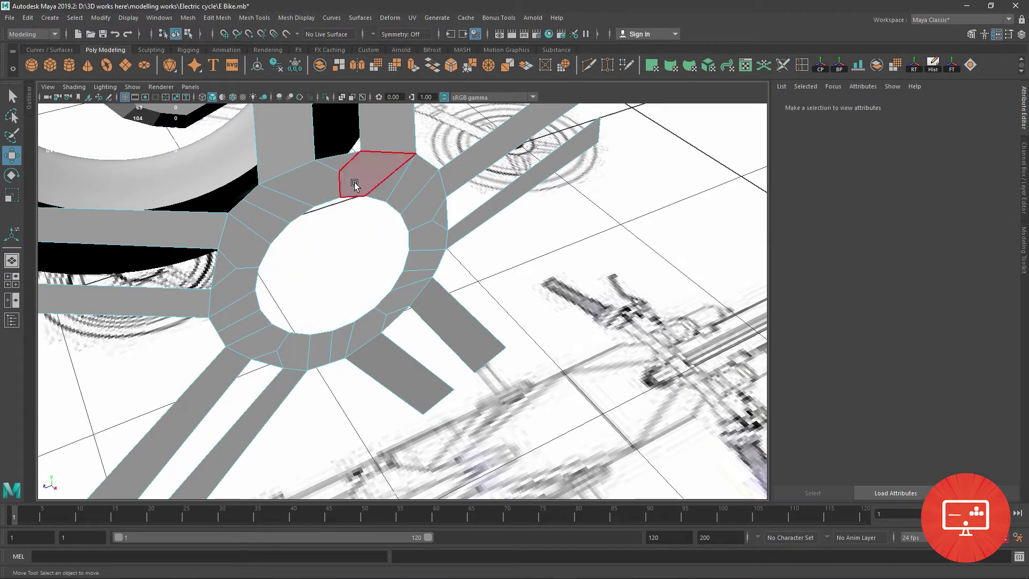
Select the spoke object, test moving it onto the hub, then undo the move
right_drag(360, 185, 408, 165)
scroll(375, 225, down, 5)
alt+drag(375, 241, 449, 242)
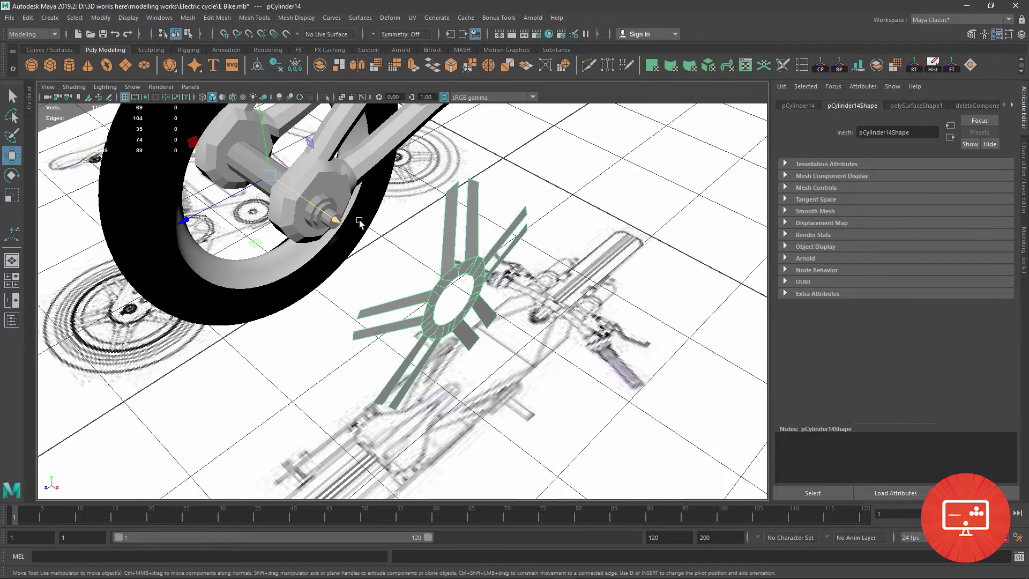
click(479, 334)
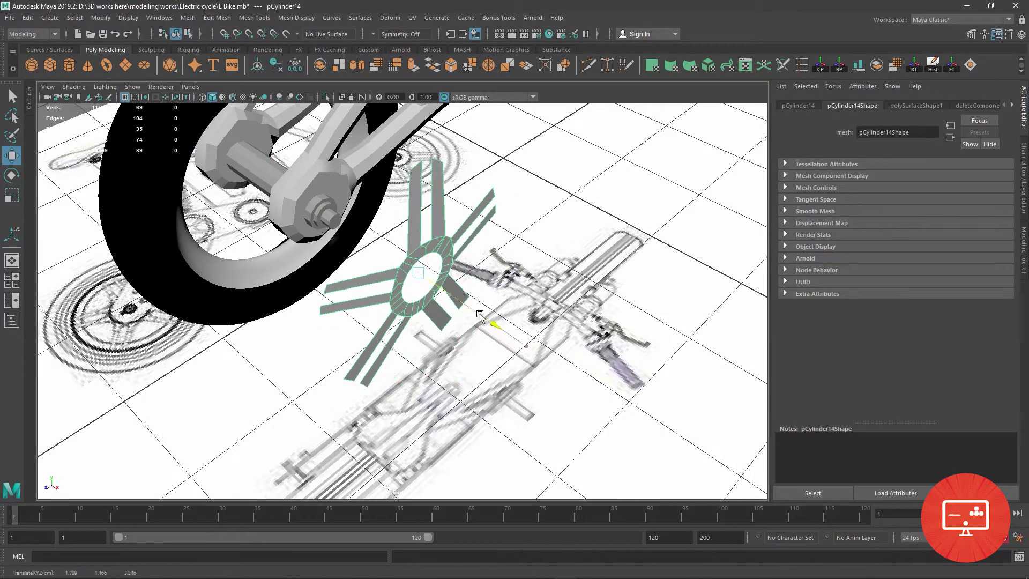
middle_drag(479, 334, 329, 217)
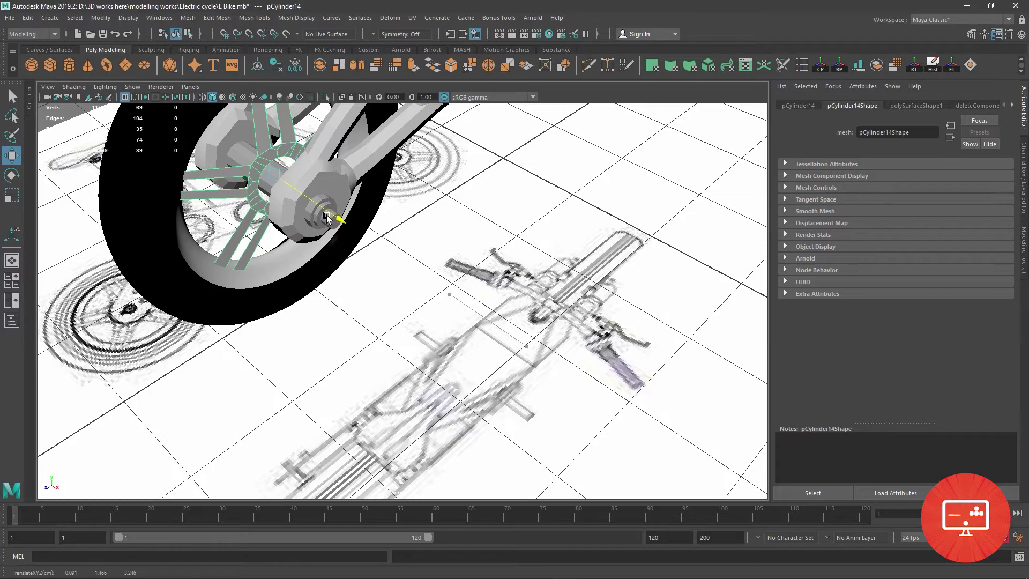
key(space)
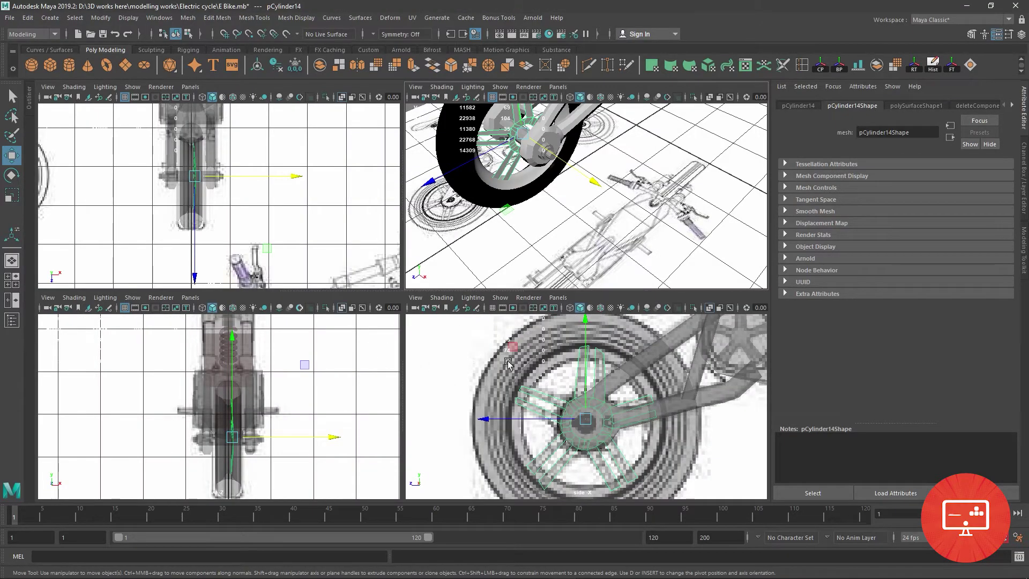
key(space)
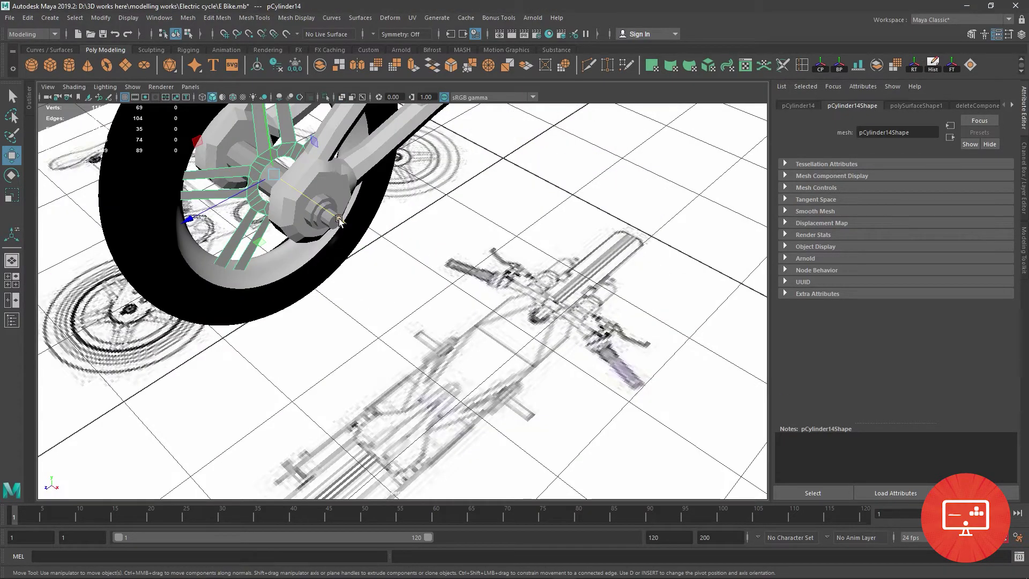
key(ctrl+z)
Mirror the half hub around its bounding box with offset -0.028 and unmerged borders
click(357, 65)
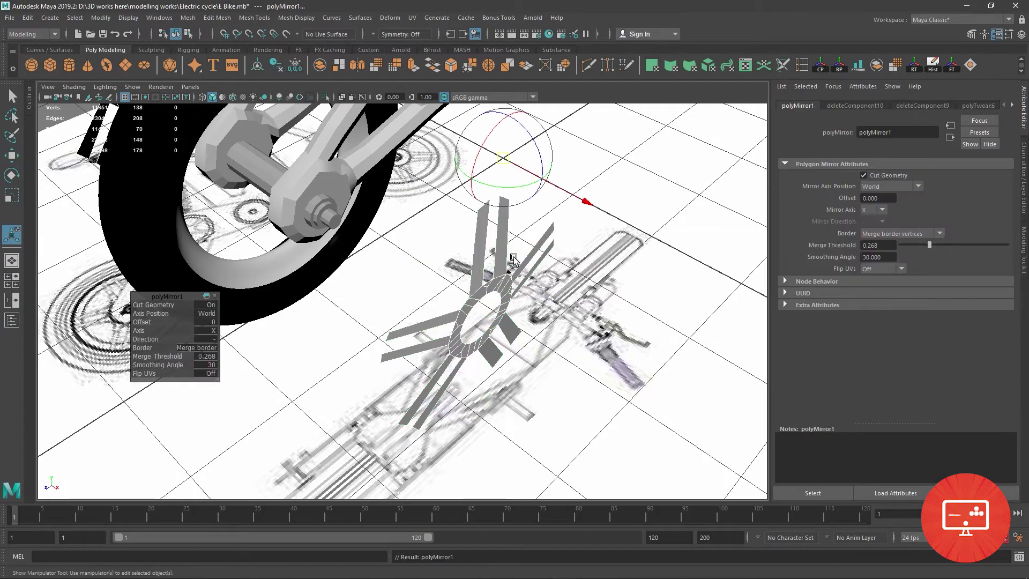
click(194, 314)
click(279, 319)
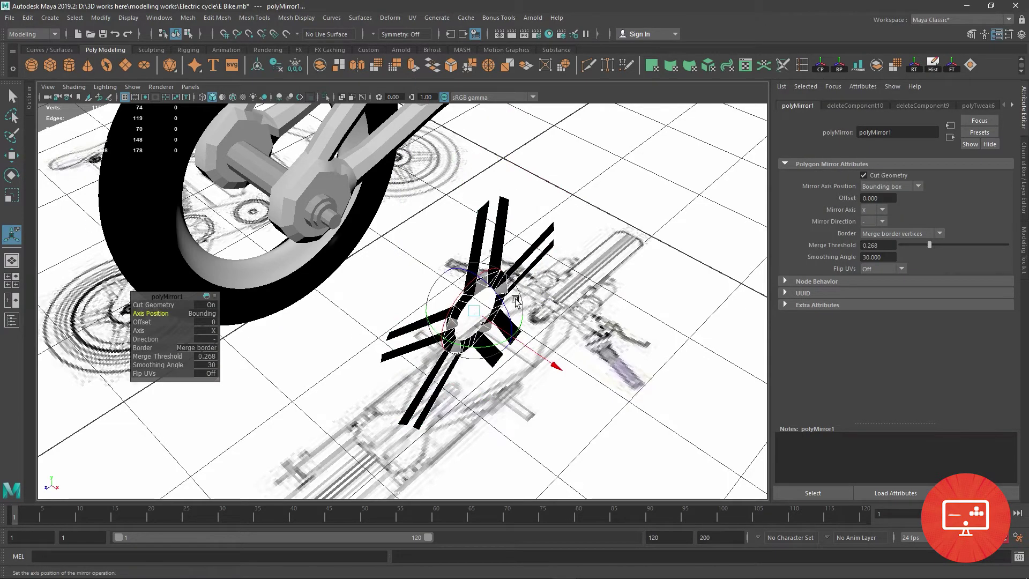
drag(553, 355, 538, 356)
click(219, 358)
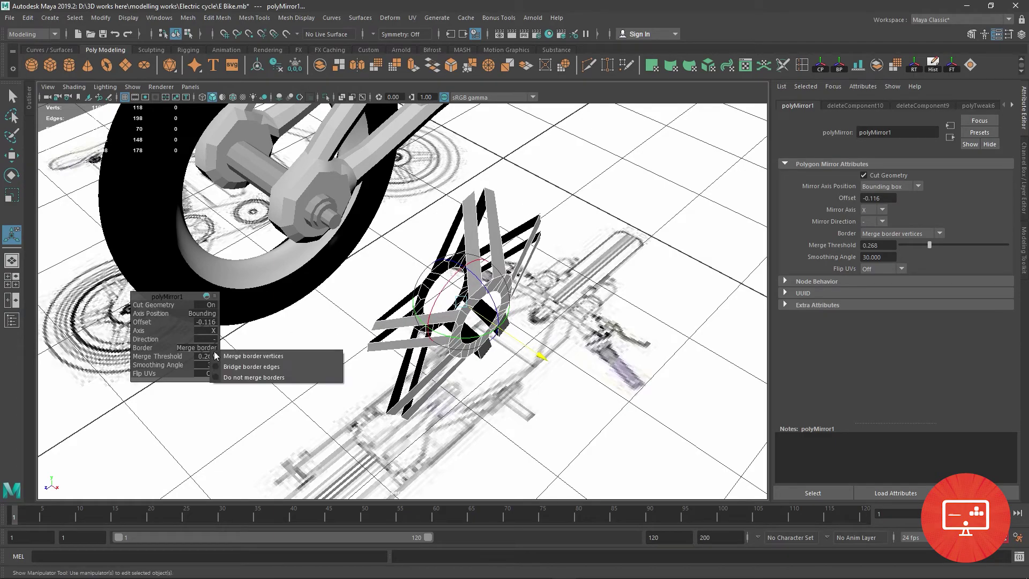
click(204, 347)
click(268, 378)
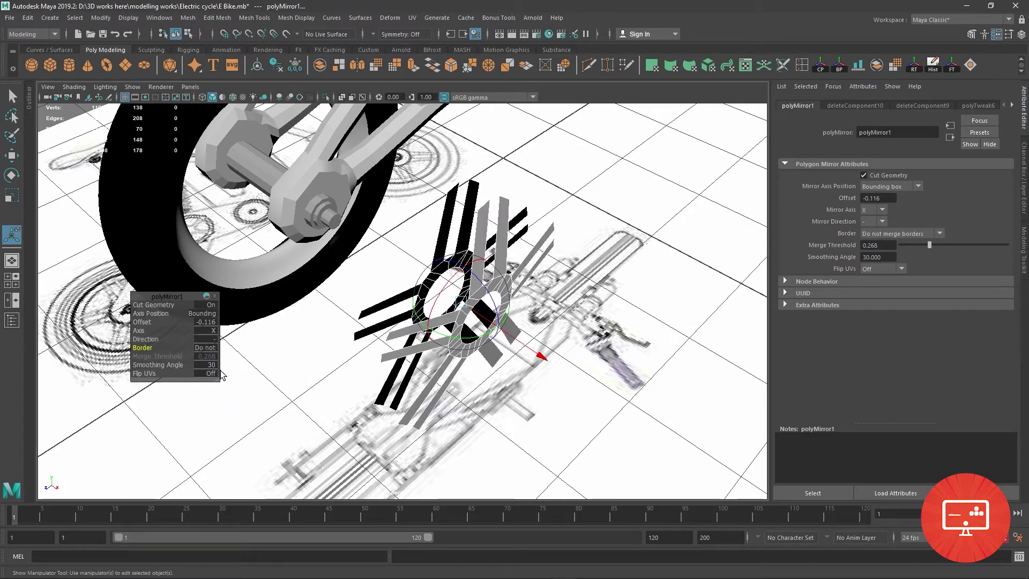
Inspect the mirrored spokes, restoring the mirror after a stray click, and enter edge mode in side view
alt+drag(321, 343, 397, 303)
scroll(397, 304, up, 3)
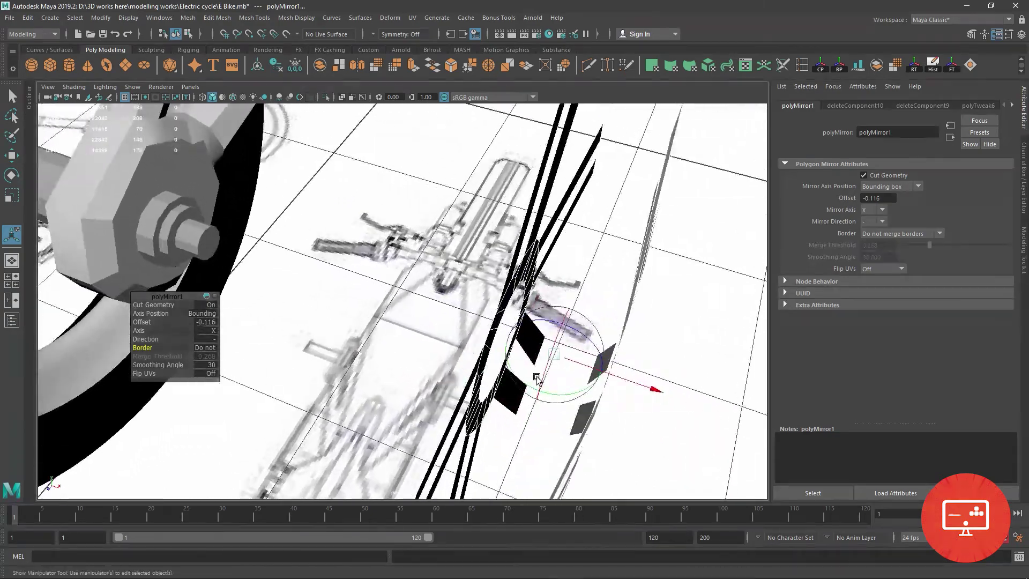
click(656, 391)
key(ctrl+z)
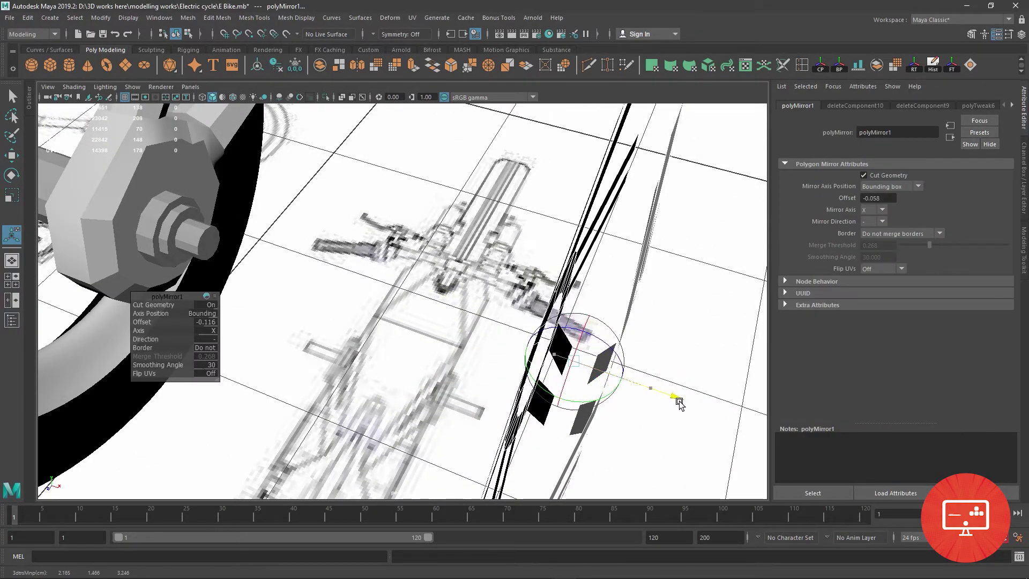
scroll(630, 373, down, 5)
scroll(437, 271, up, 5)
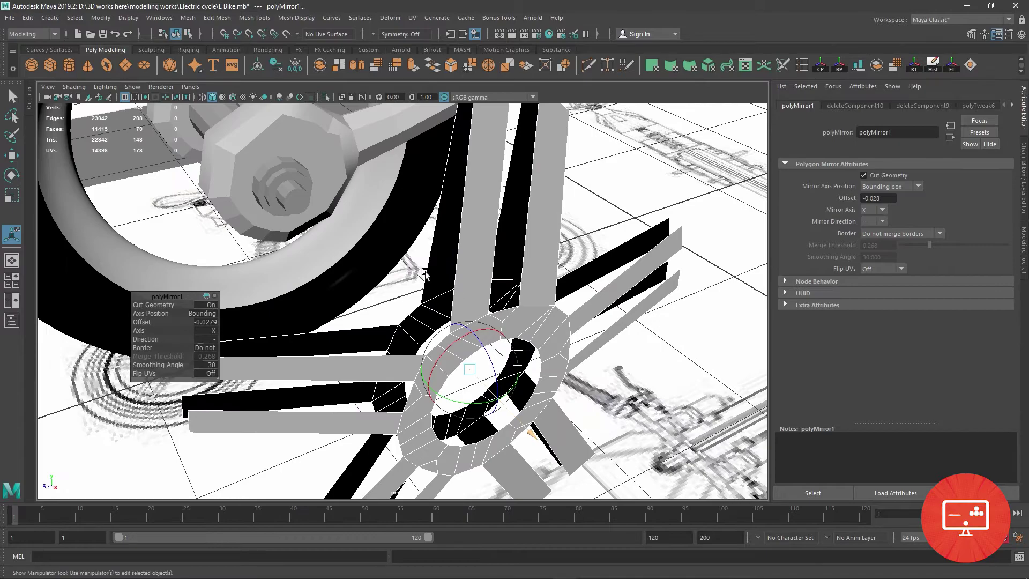
key(space)
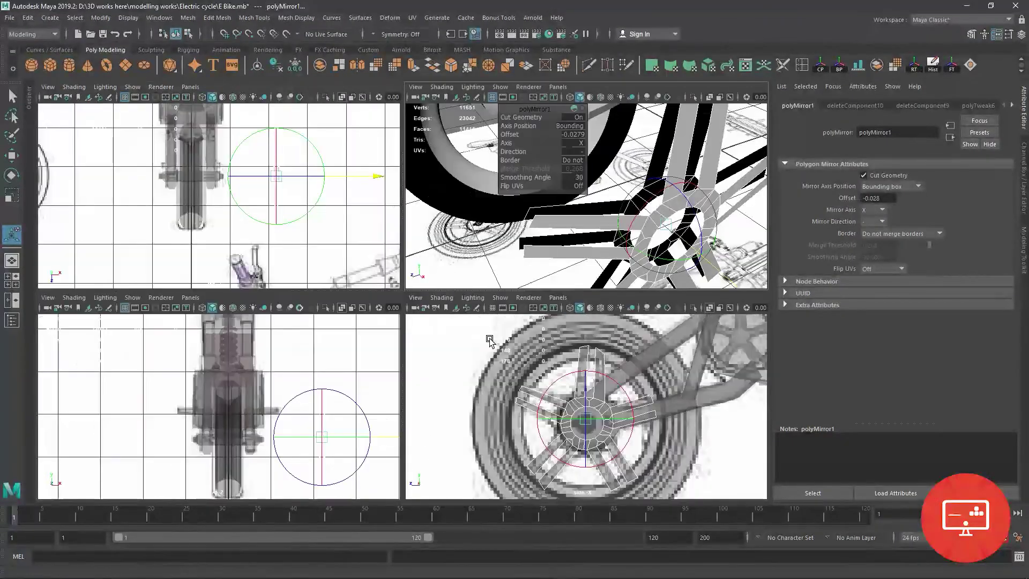
key(space)
scroll(372, 233, up, 3)
right_drag(402, 271, 399, 236)
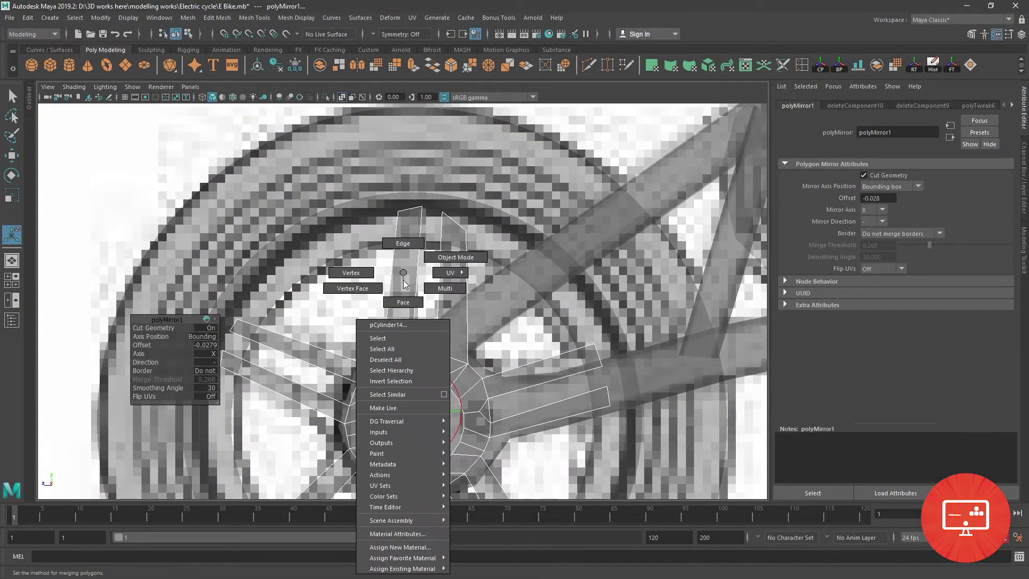
Bridge the open edge pairs of the upper and lower spokes
click(391, 270)
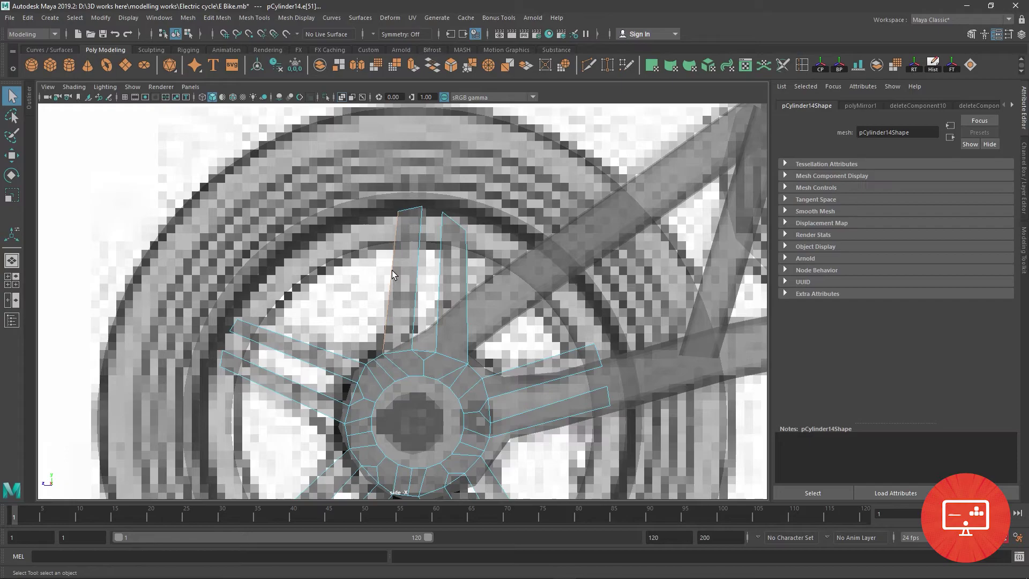
click(436, 69)
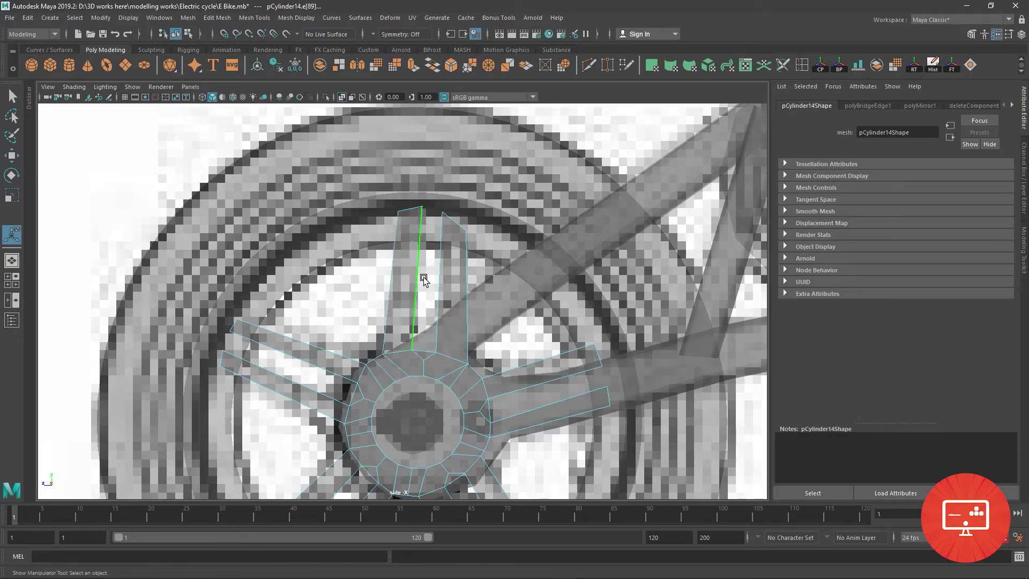
key(g)
key(g)
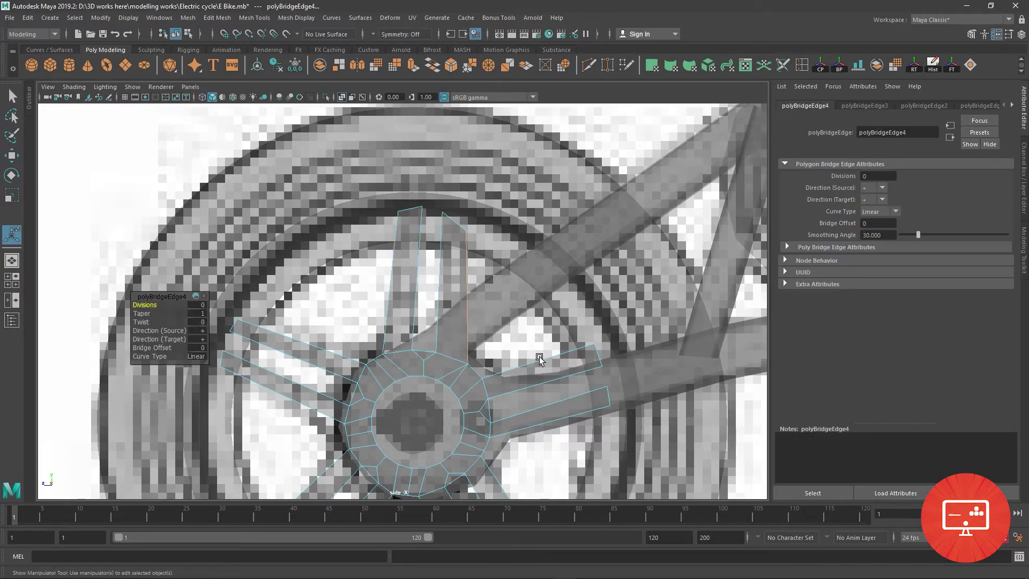
key(g)
key(g)
key(g)
key(g)
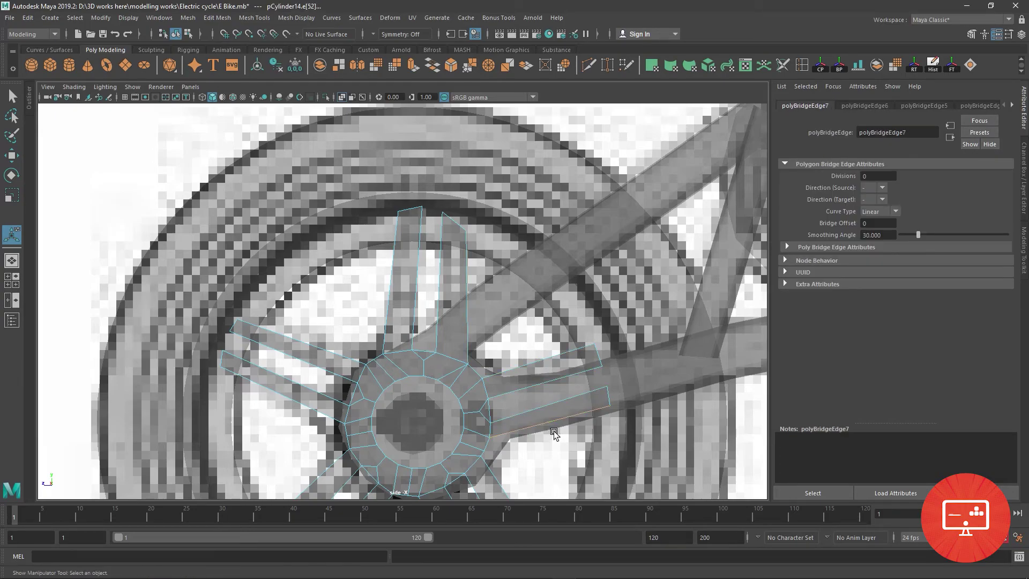
key(g)
alt+middle_drag(504, 470, 530, 329)
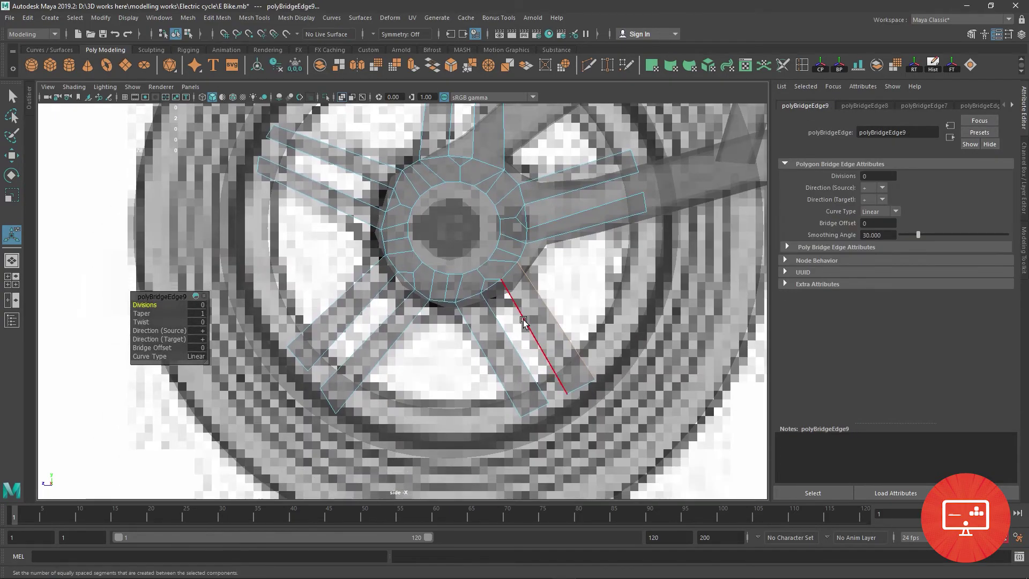
click(530, 329)
key(g)
key(g)
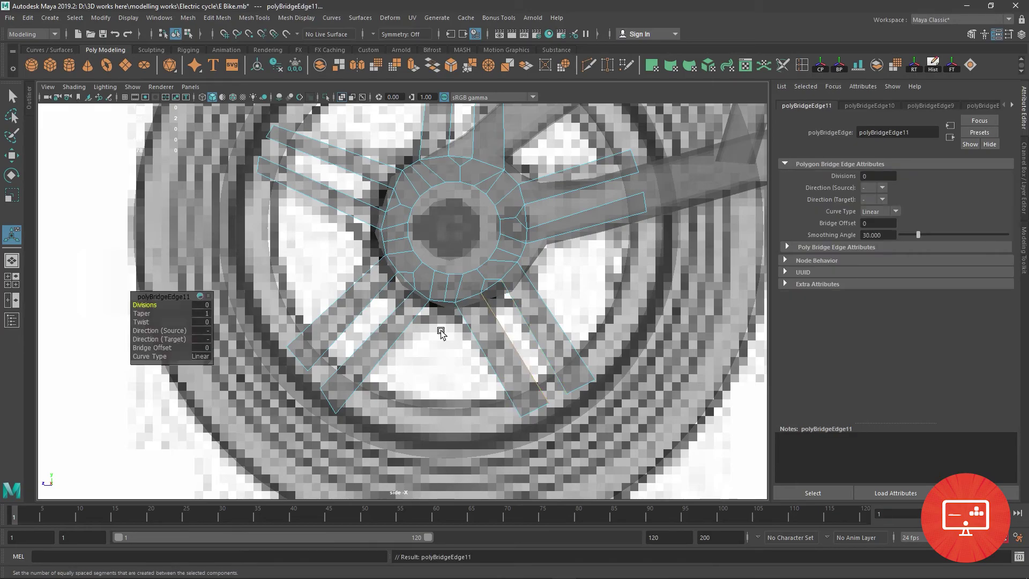
click(472, 347)
Bridge the remaining left and upper spoke edge pairs
key(g)
key(g)
click(365, 317)
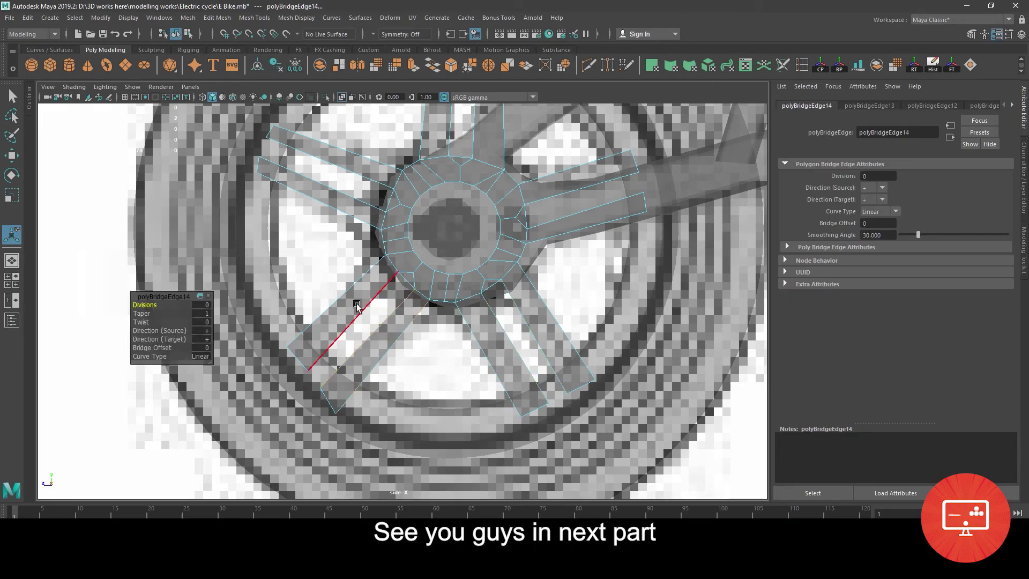
key(g)
click(339, 275)
key(g)
click(331, 210)
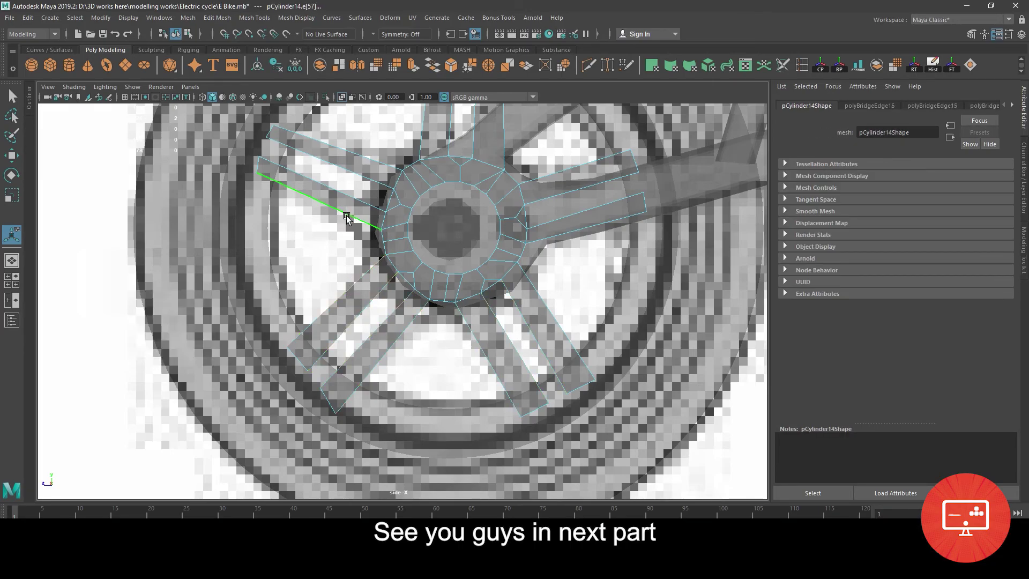
key(g)
key(g)
key(g)
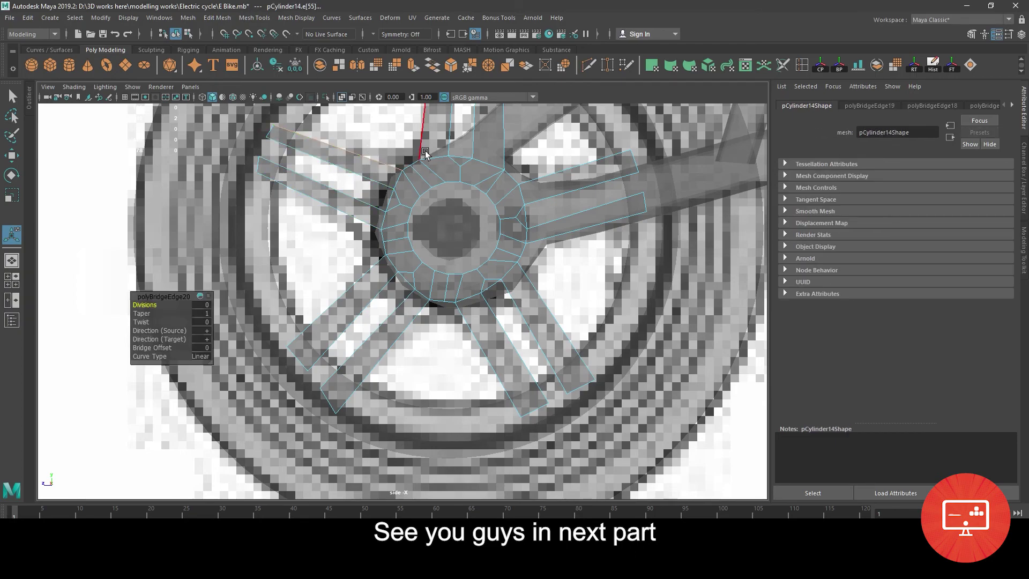
key(g)
Orbit the perspective view to check the five bridged spokes
key(space)
drag(573, 153, 531, 152)
alt+drag(530, 215, 518, 354)
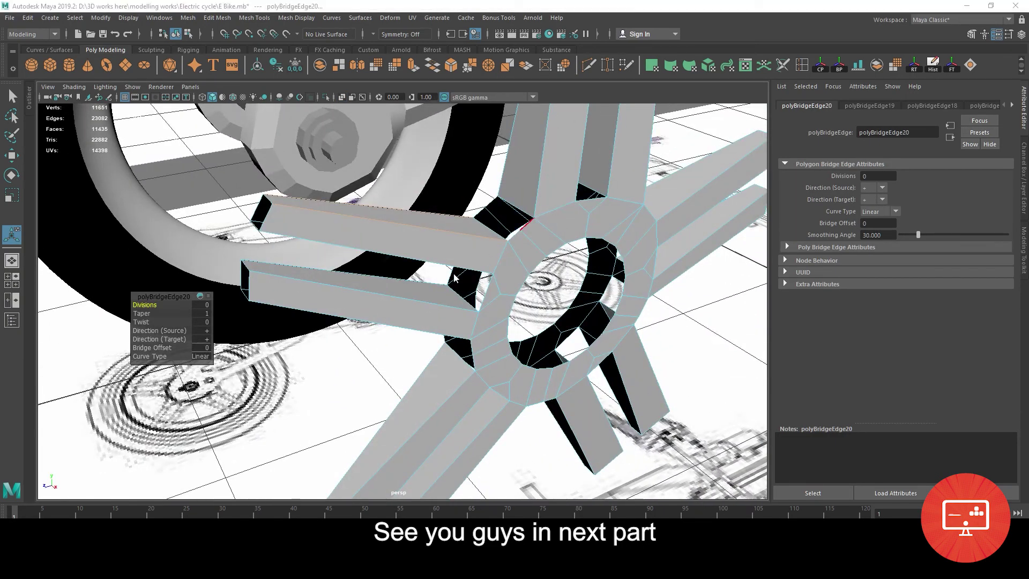
key(space)
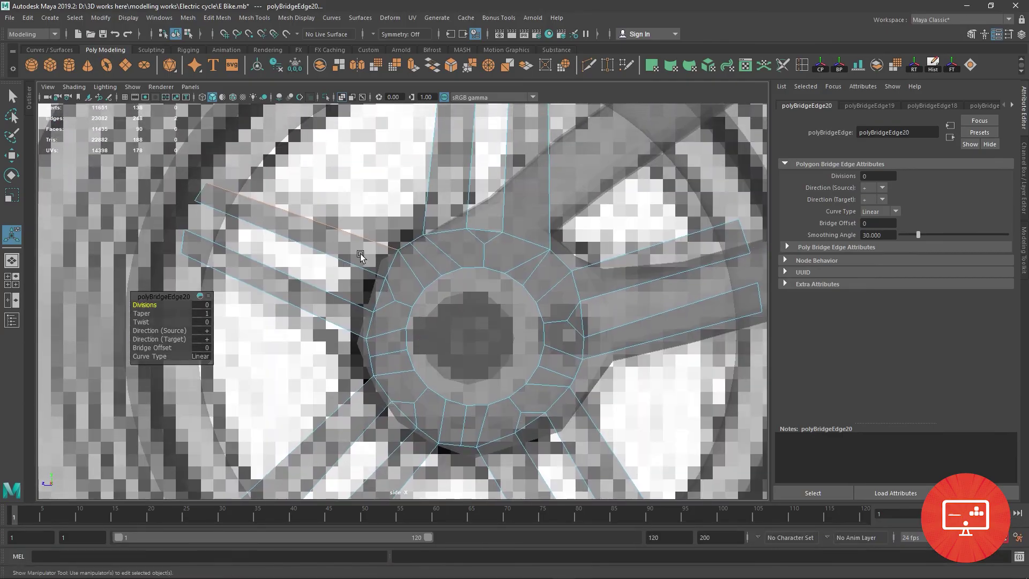